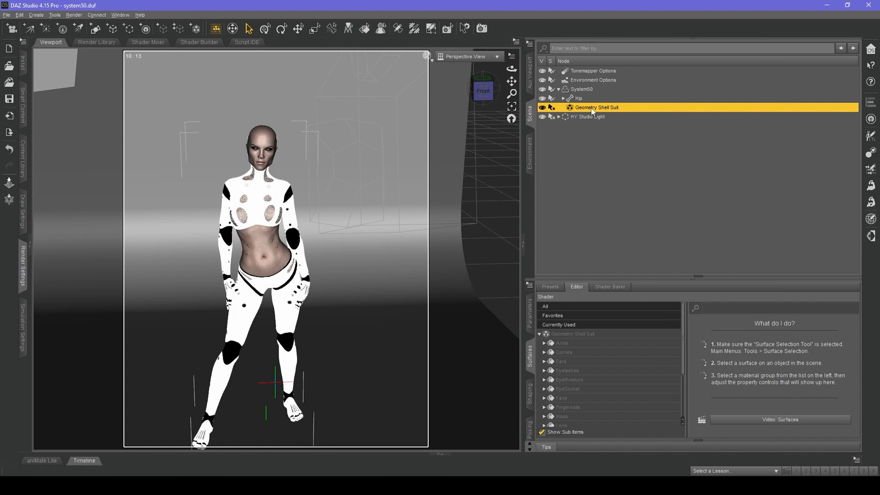
Hide the System50 figure to inspect the shell suit alone from the front, and show the figure again.
click(543, 90)
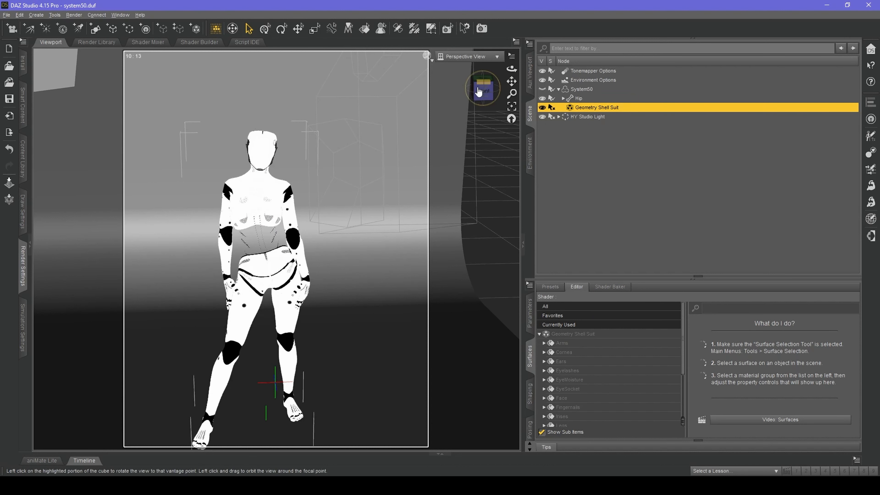
click(477, 100)
click(495, 97)
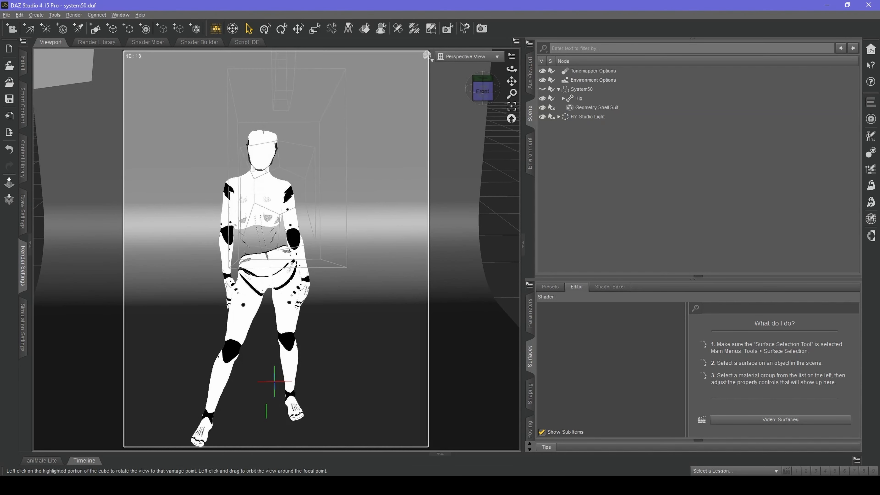
click(543, 89)
Display the Base surface settings for the Torso of the Geometry Shell Suit.
click(580, 107)
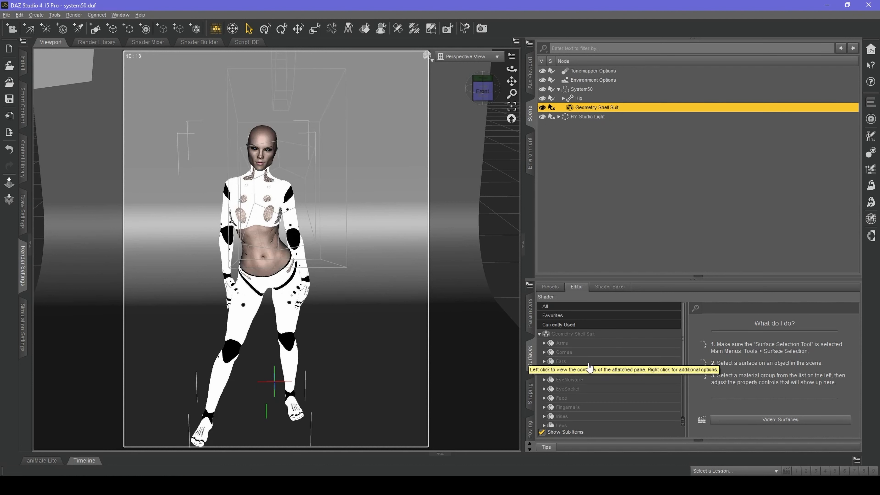
scroll(588, 374, down, 3)
scroll(588, 374, down, 1)
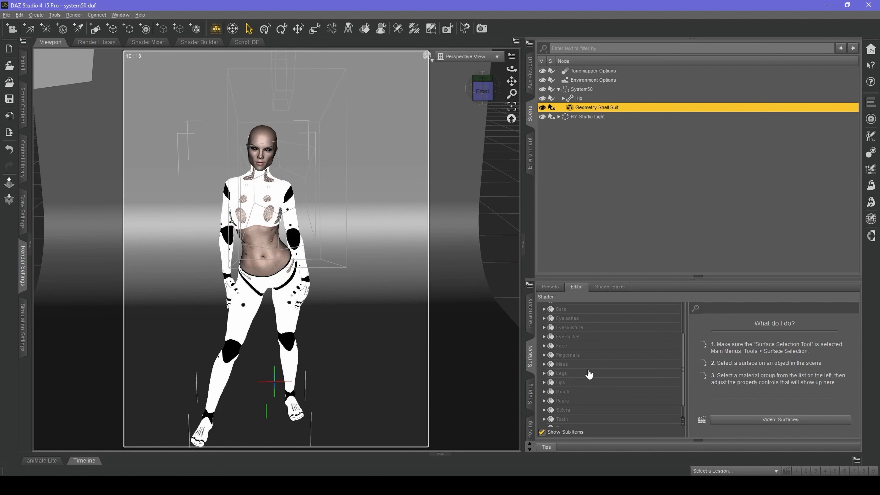
scroll(591, 390, down, 1)
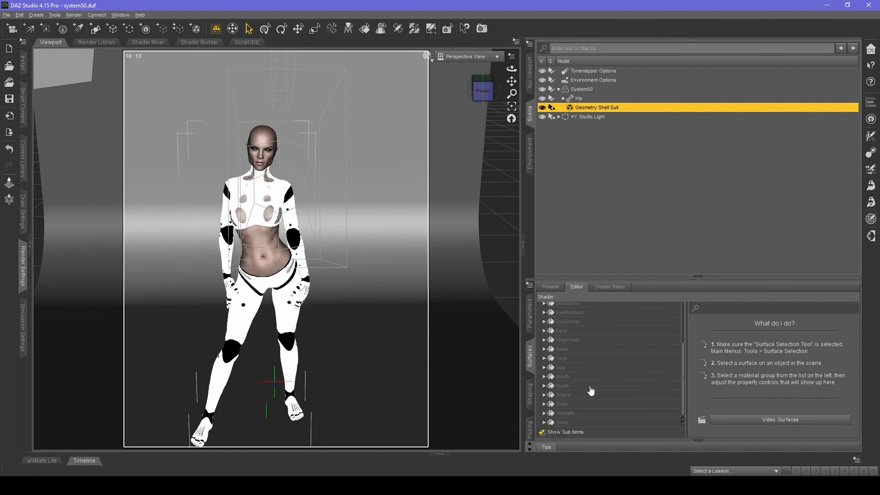
click(557, 421)
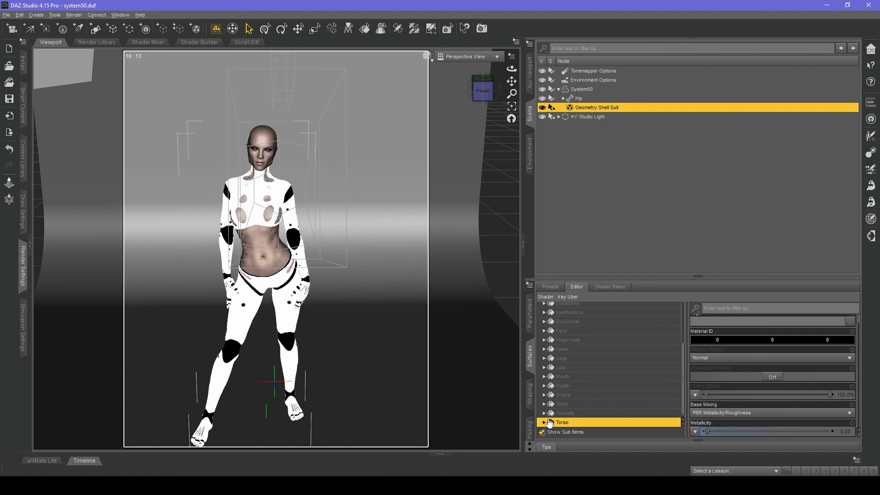
double_click(554, 422)
scroll(555, 420, down, 3)
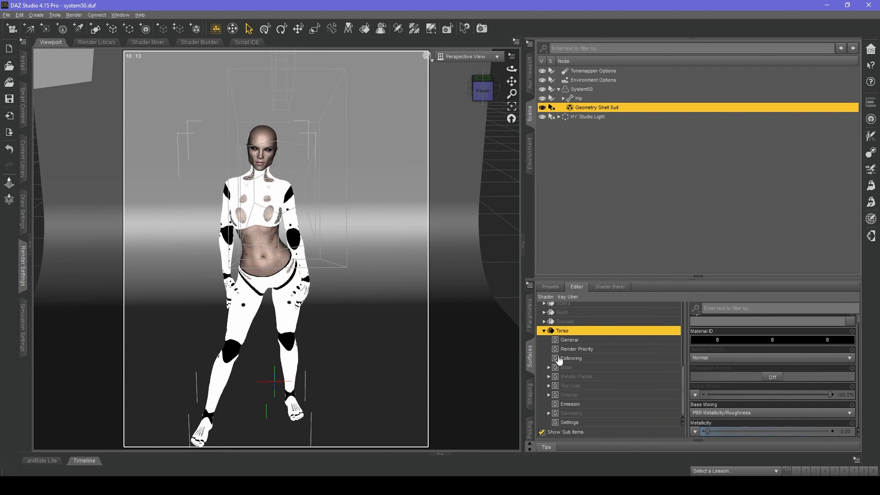
click(564, 368)
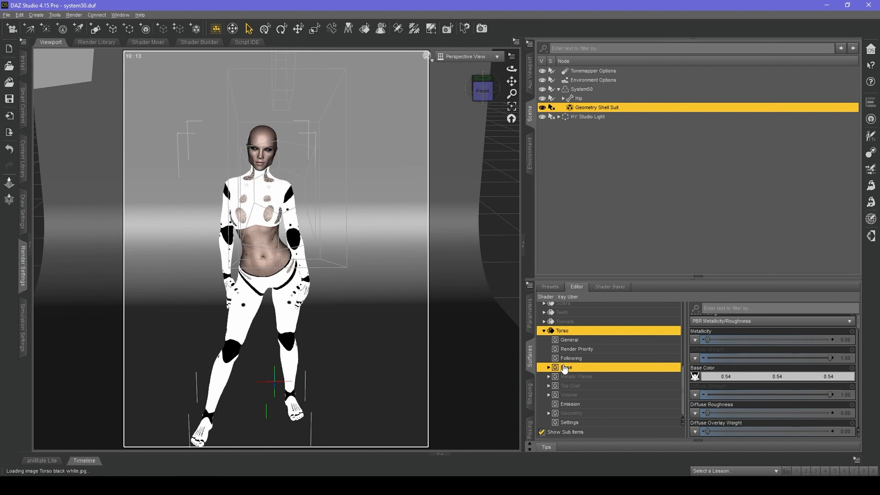
Browse for the Torso's Base Color image and look through the textures in the System 50 folder.
mouse_move(697, 375)
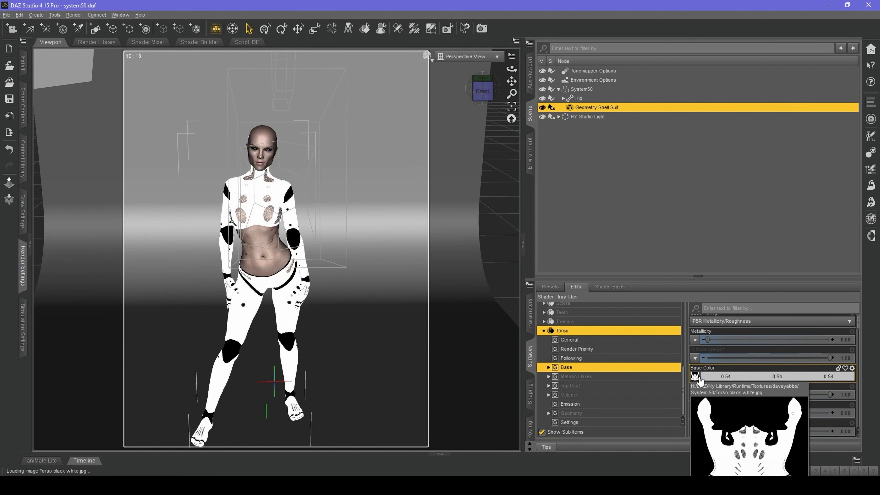
click(695, 376)
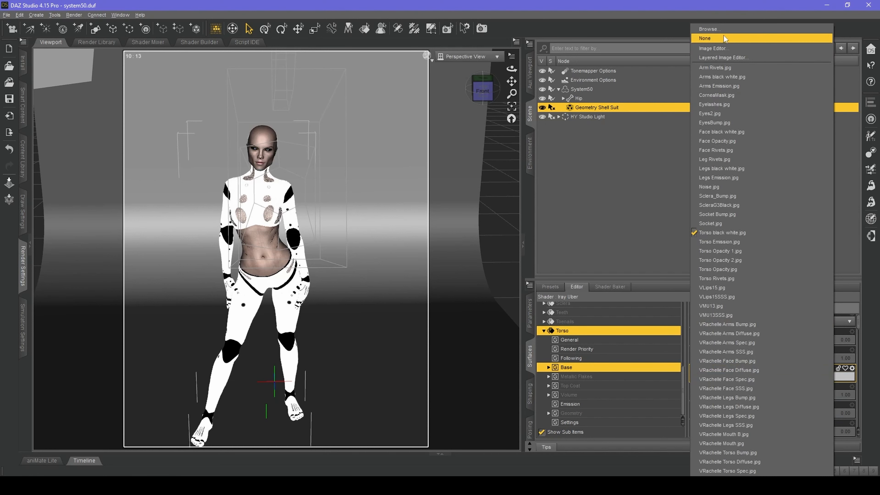
click(722, 29)
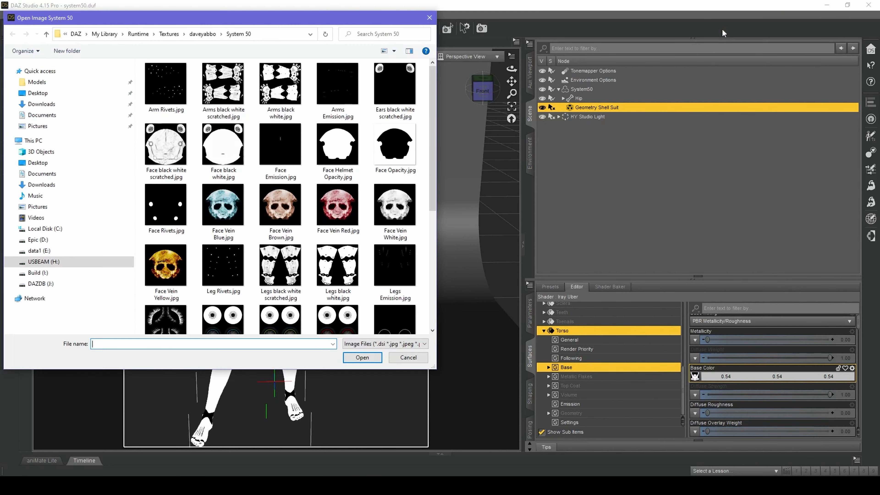
drag(230, 18, 537, 51)
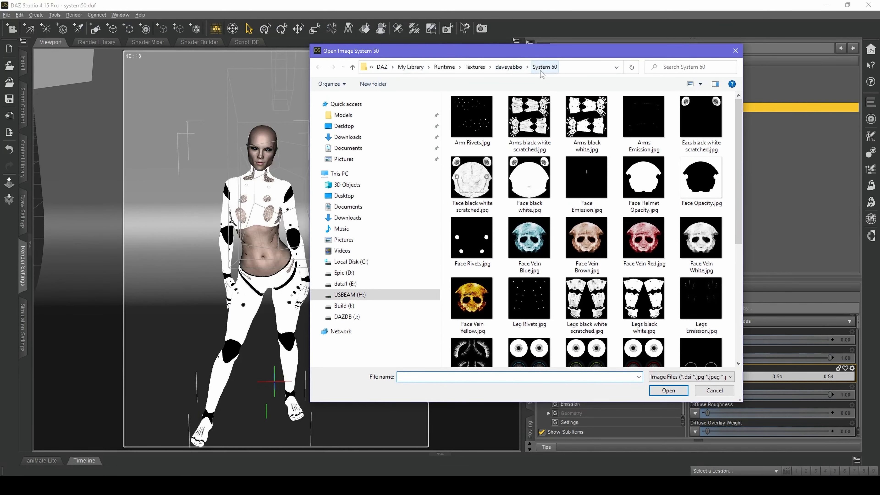
scroll(651, 211, down, 5)
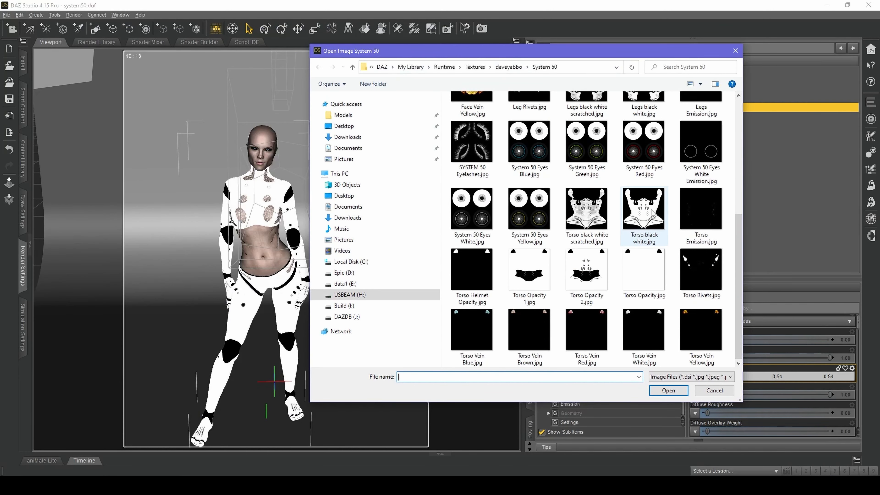
scroll(651, 212, up, 5)
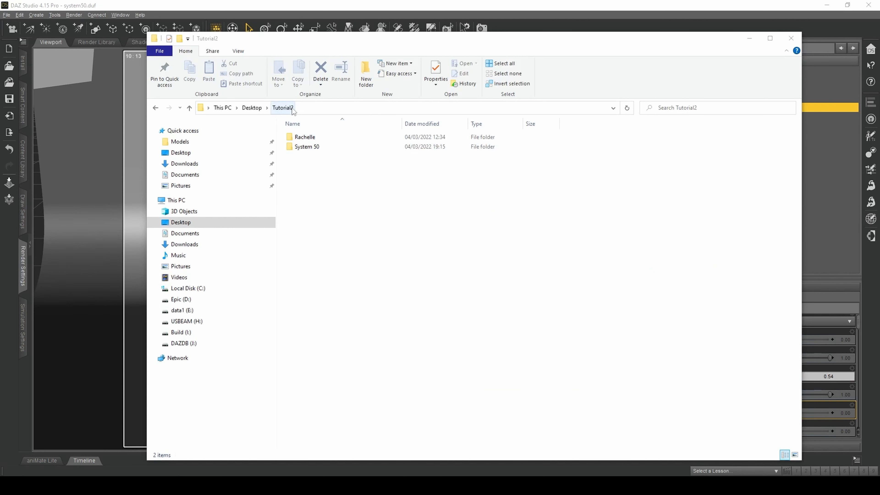
In File Explorer, remove FBX 2013, System50_ue.blend, System50_ue.blend1, system50v3_Blender.fbx and system50v3_UE5.FBX from Tutorial2's System 50 folder.
double_click(311, 148)
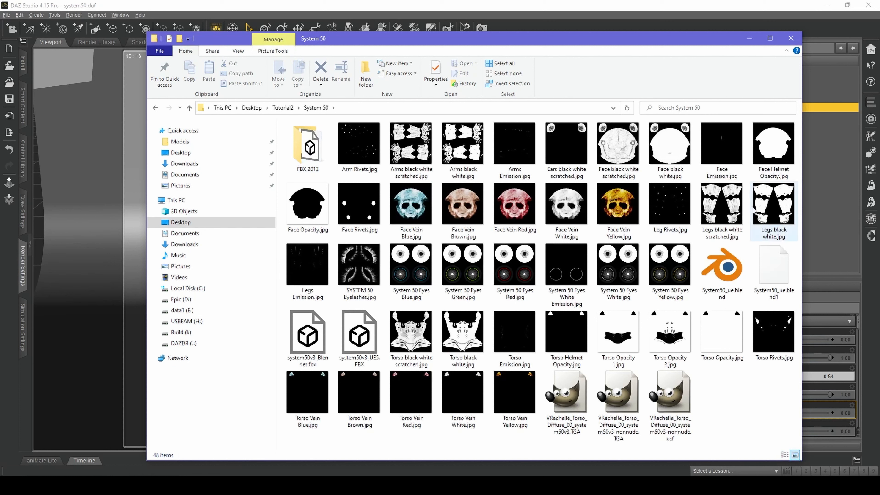
click(315, 140)
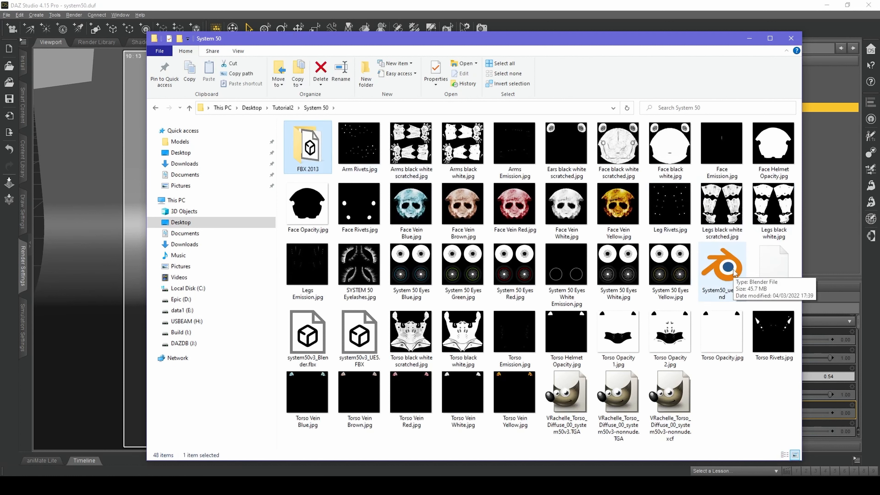
ctrl+click(736, 288)
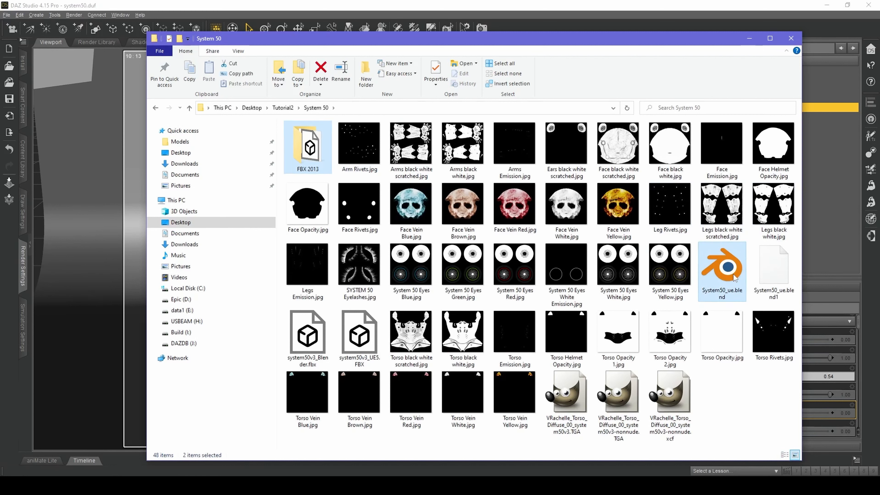
ctrl+click(784, 269)
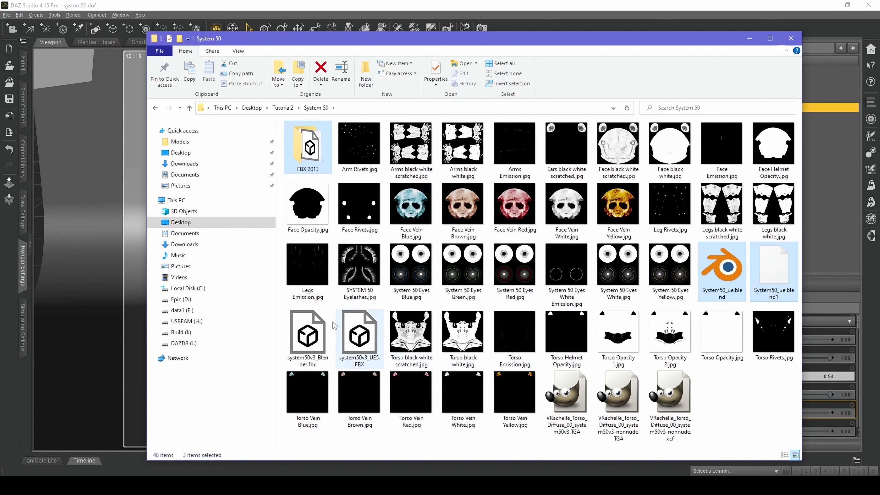
ctrl+click(318, 333)
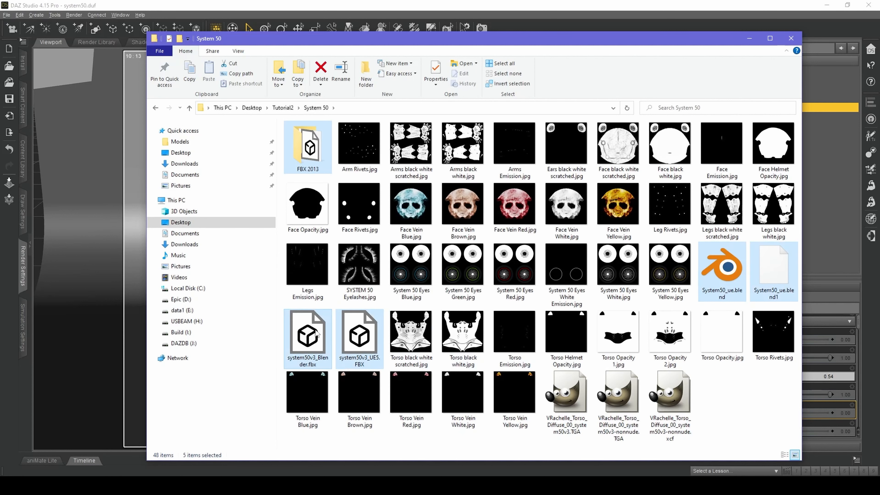
right_click(318, 333)
click(347, 298)
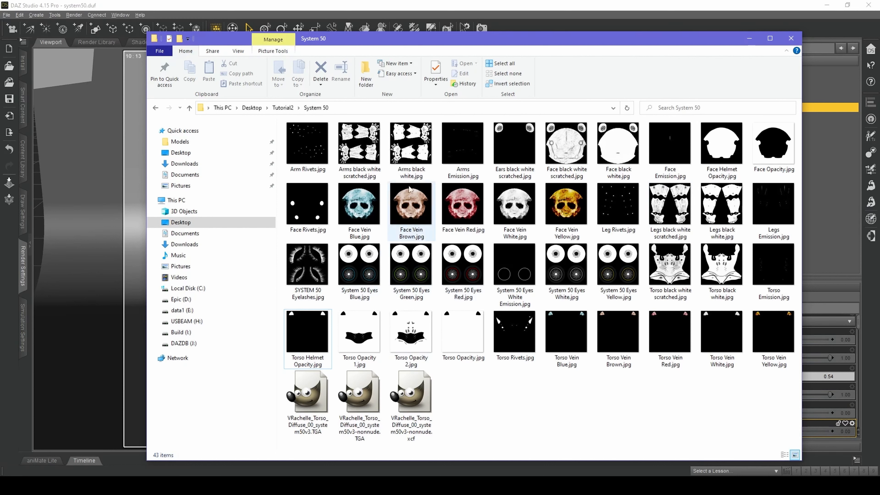
Look through the textures in the Vamp folder under Tutorial2's Rachelle folder, and return to DAZ Studio.
click(286, 108)
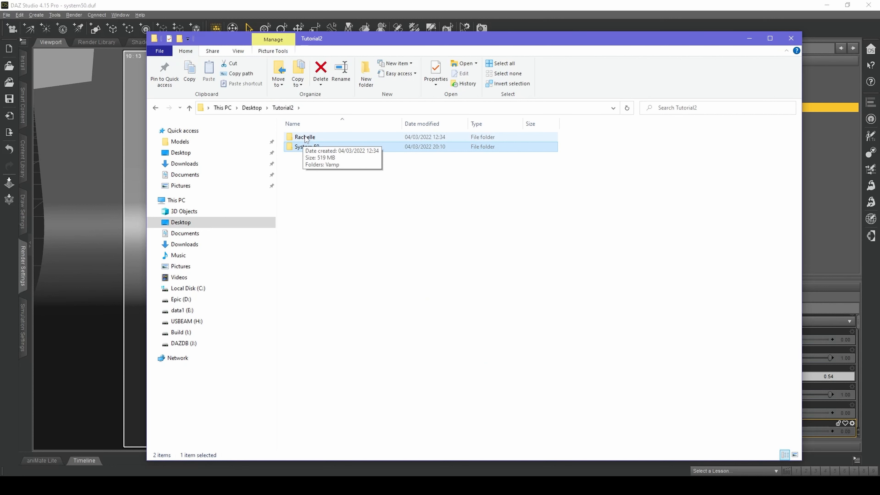
double_click(304, 137)
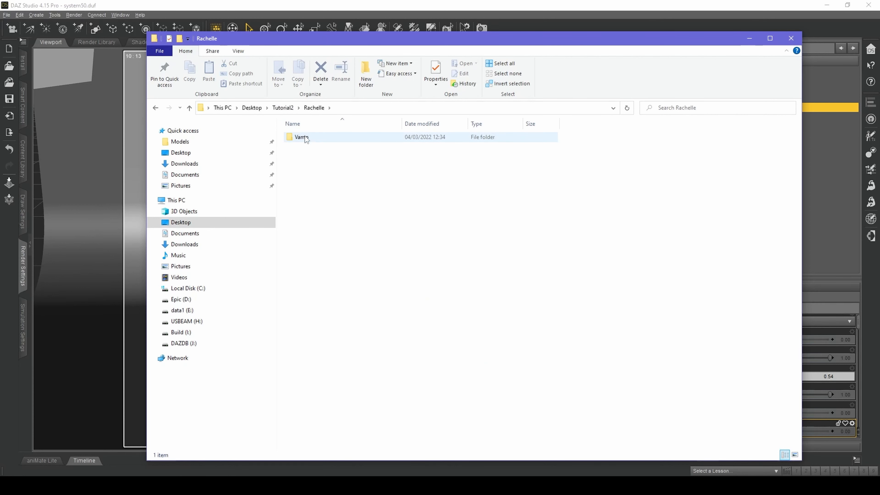
double_click(305, 137)
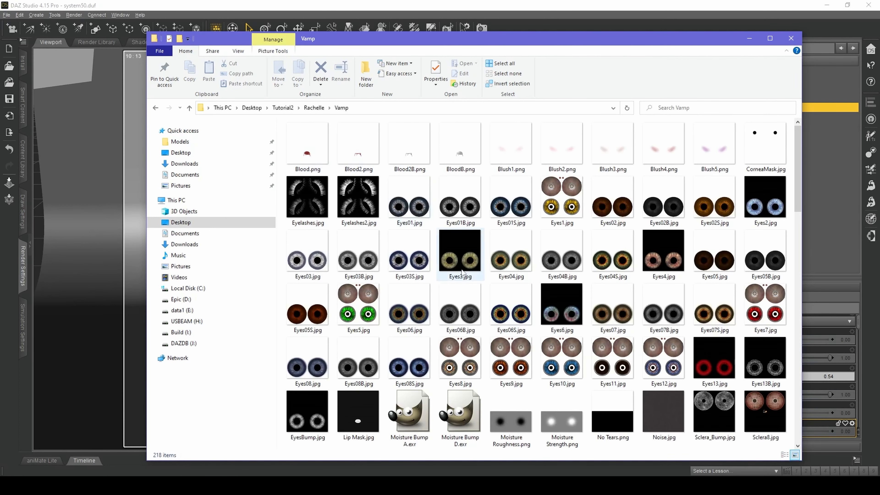
scroll(465, 319, down, 15)
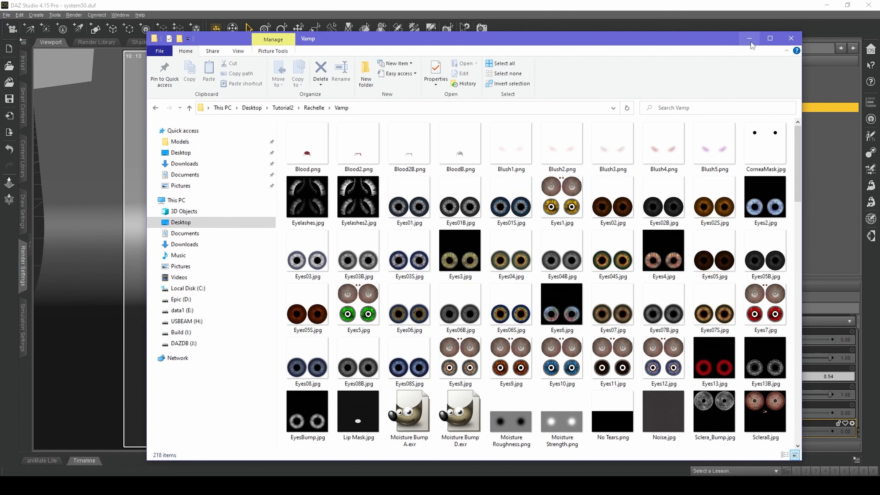
click(750, 41)
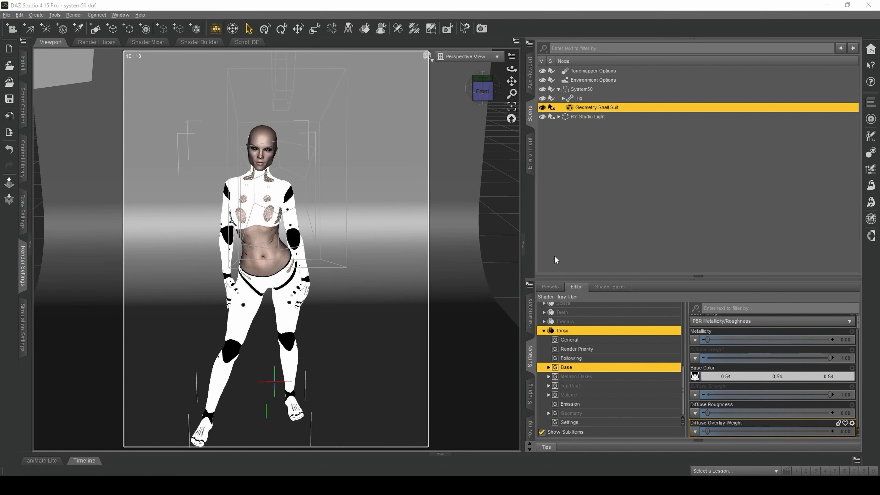
Unparent the Geometry Shell Suit from System50 and hide it in the scene.
click(589, 89)
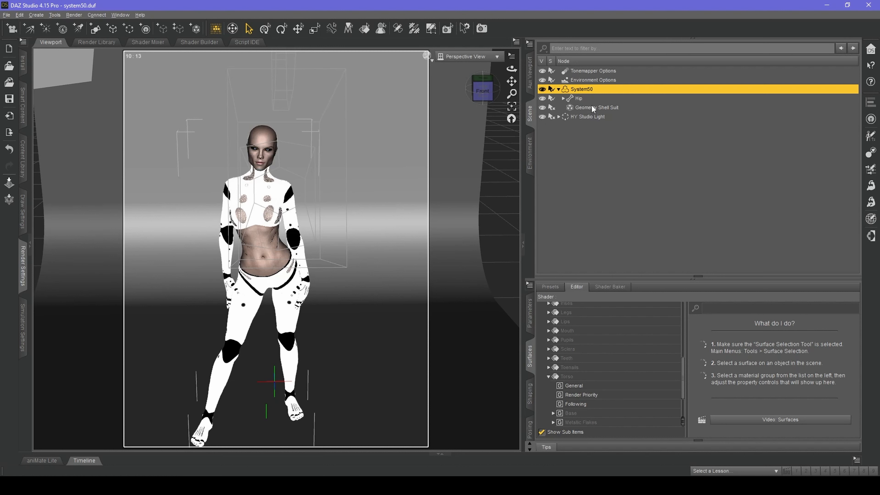
click(591, 107)
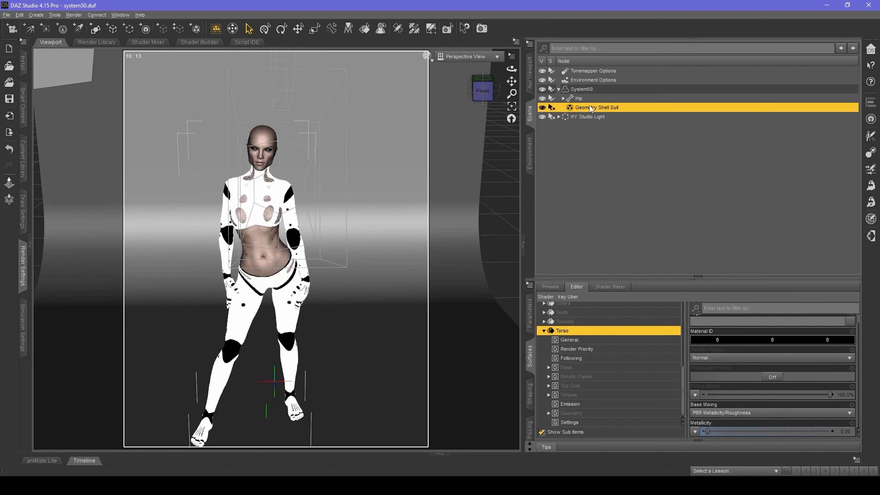
right_click(590, 106)
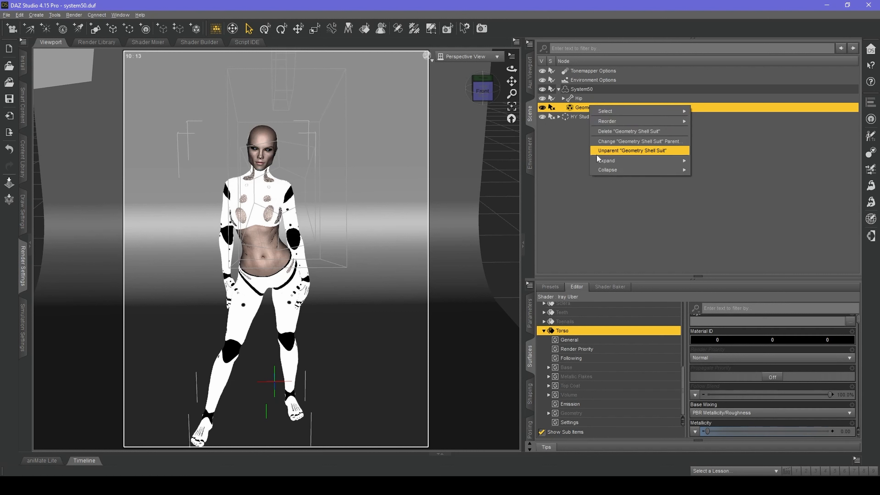
click(597, 152)
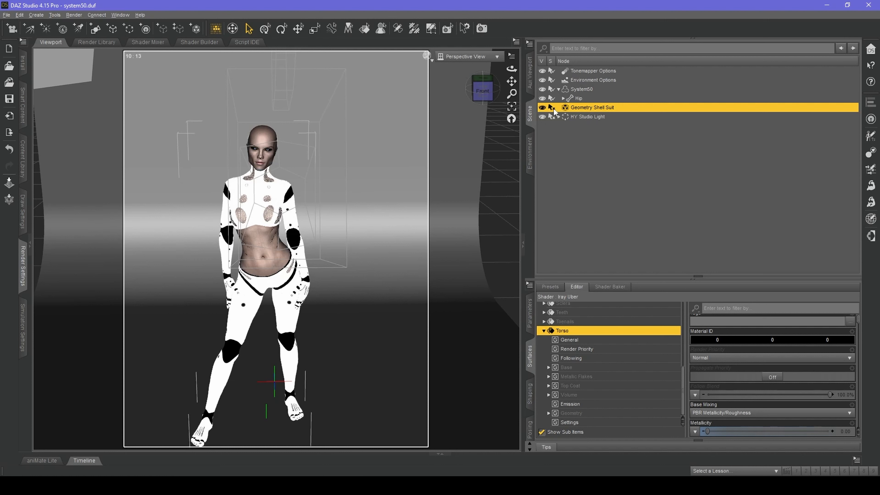
click(543, 108)
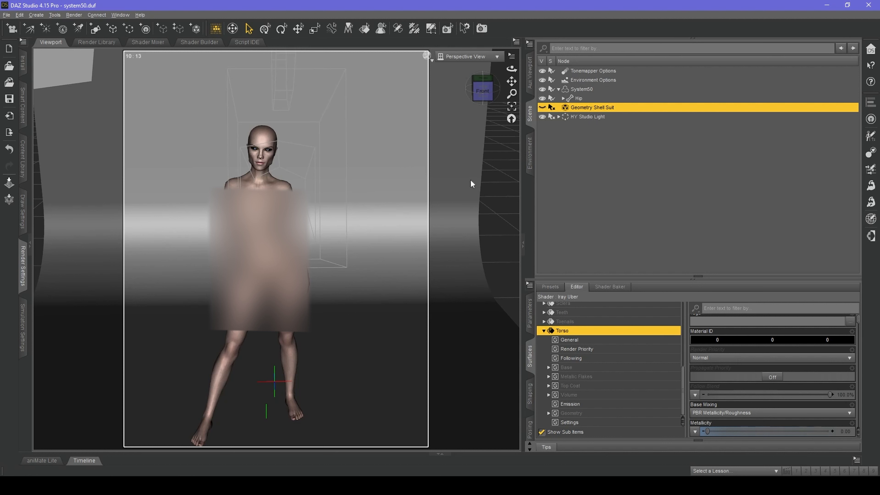
Select the System50 figure and open its Daz to Unreal export settings, moving the dialog aside.
click(573, 91)
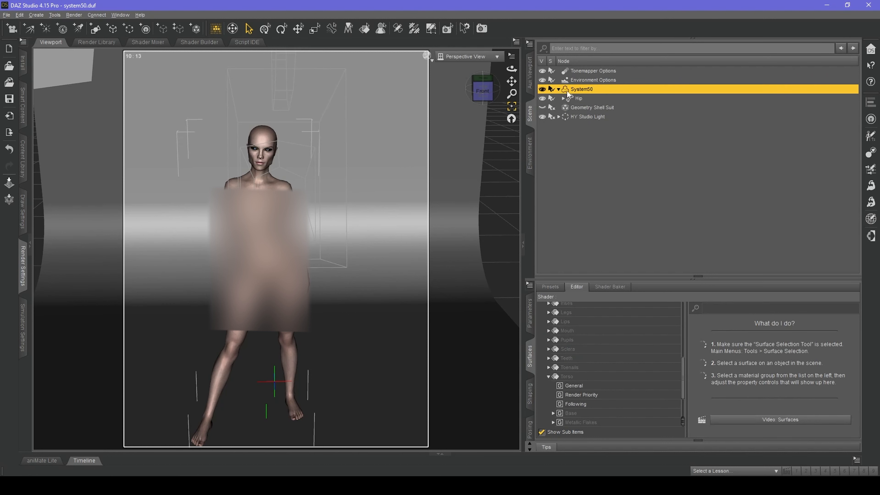
click(7, 14)
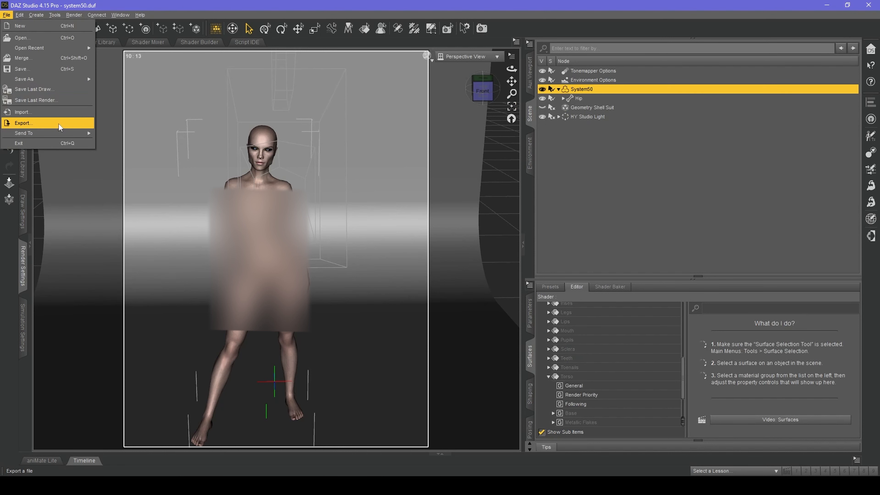
mouse_move(59, 132)
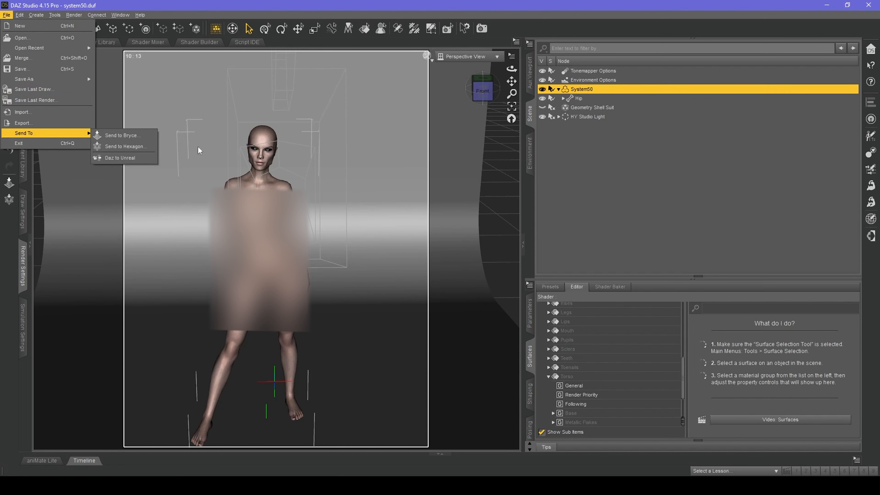
click(138, 160)
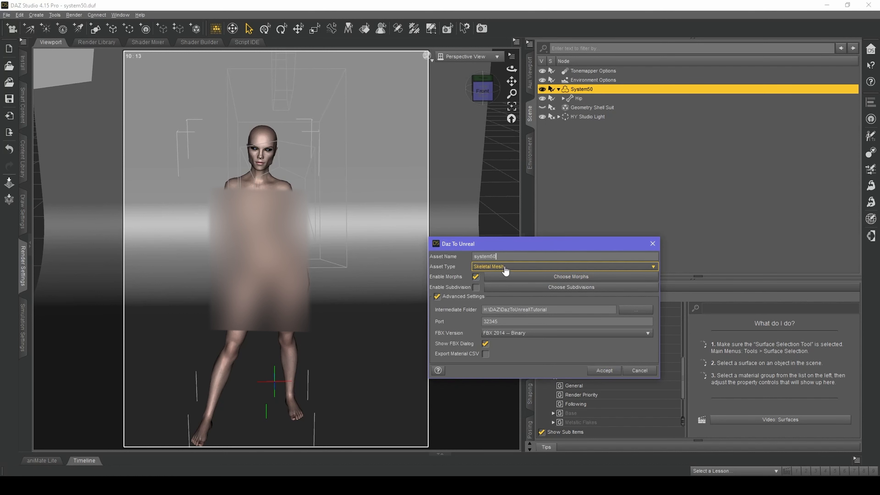
drag(548, 245, 290, 196)
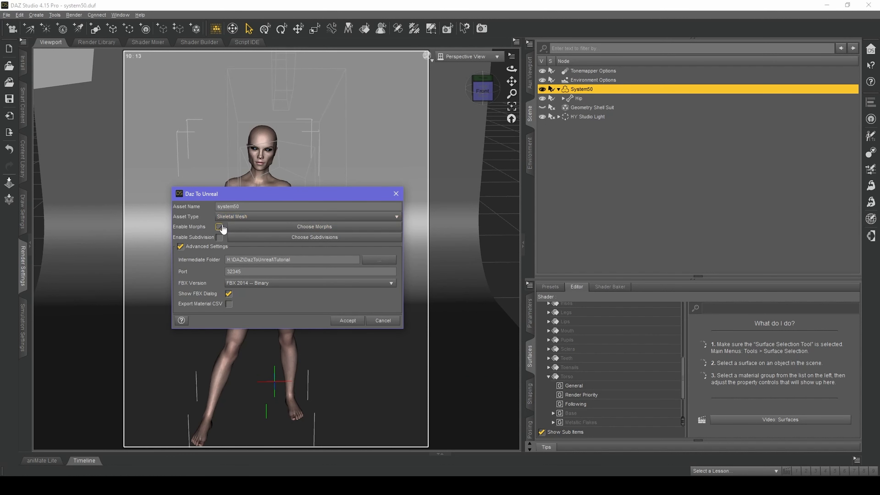
Open the export morph selection, review the morphs chosen for export, and list all morphs in the System50 group.
click(281, 229)
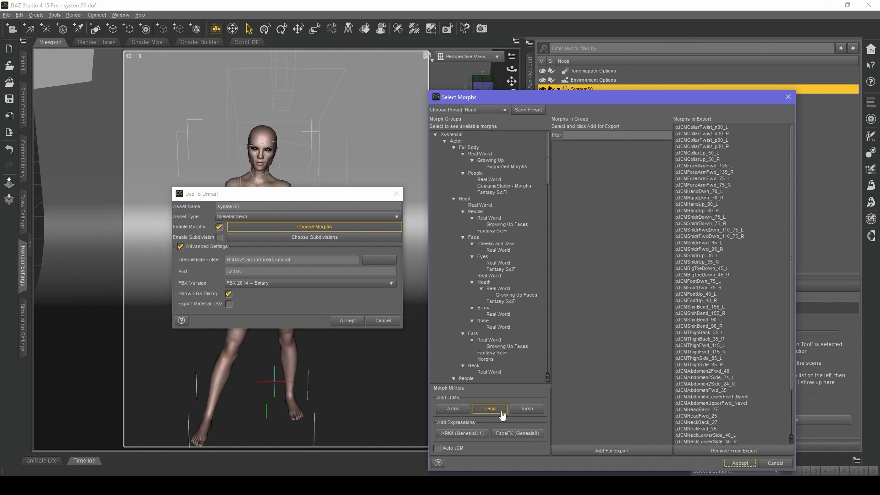
scroll(706, 438, down, 3)
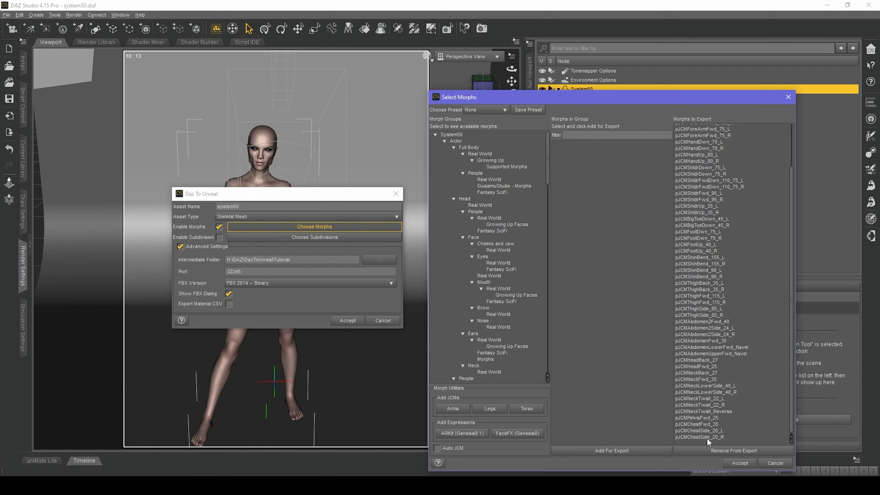
scroll(706, 438, up, 3)
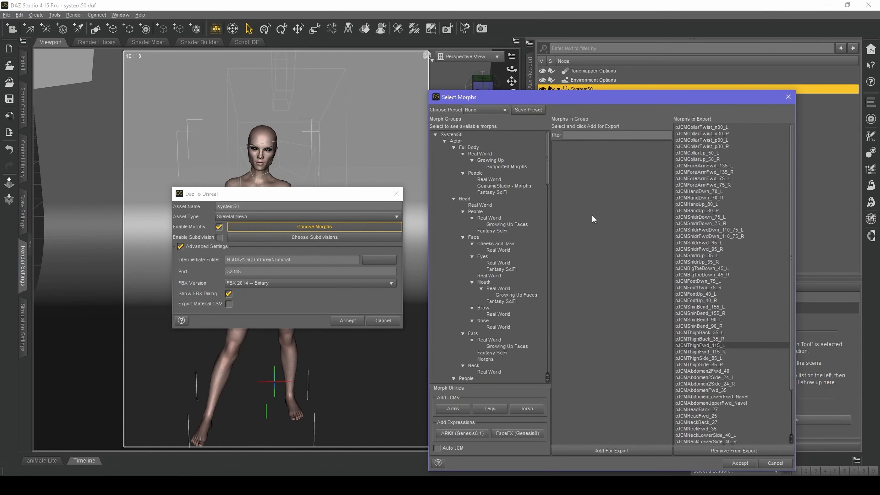
click(456, 136)
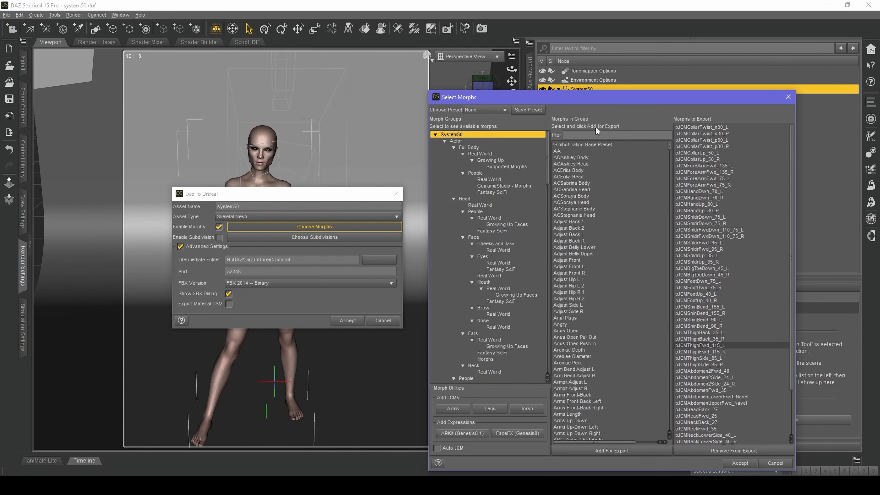
text(b)
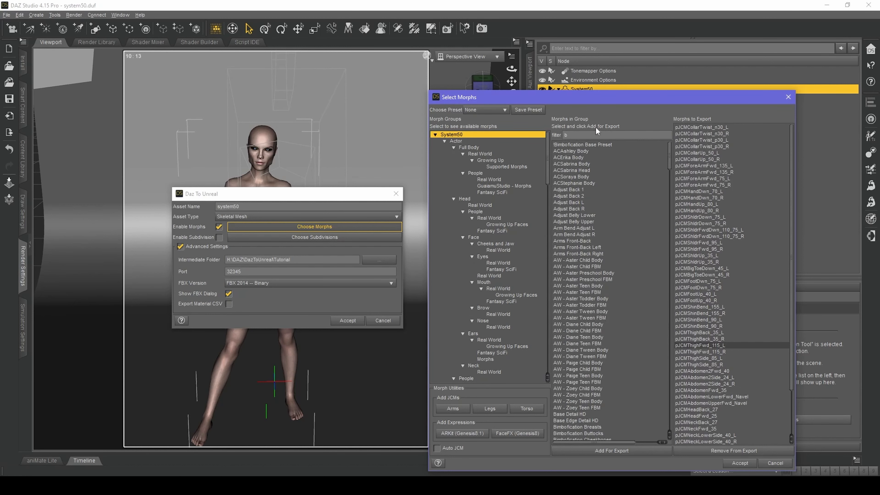
text(l)
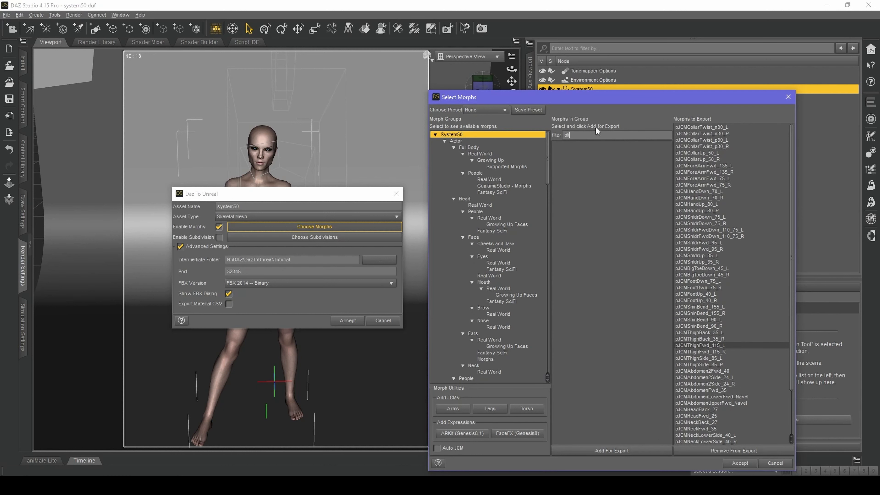
text(in)
key(BackSpace)
key(BackSpace)
key(BackSpace)
key(BackSpace)
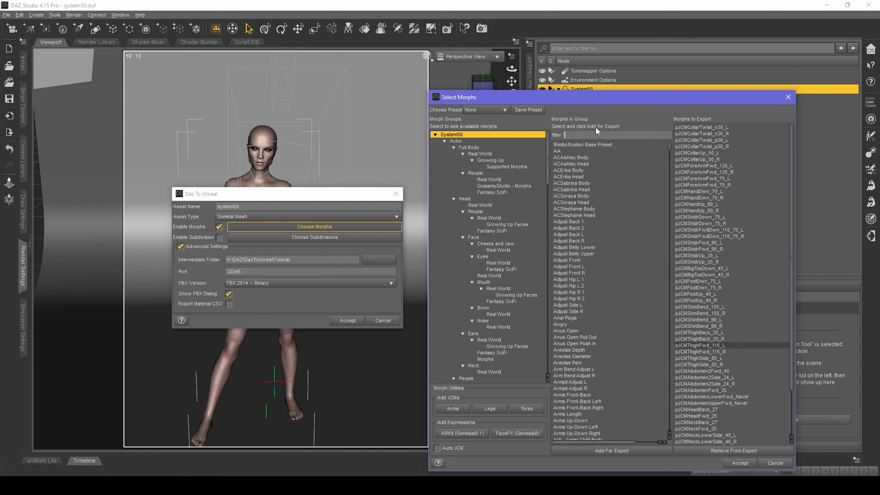
Filter the System50 morphs by "eyes closed" and add Eyes Closed to the morphs for export.
text(eyes closed)
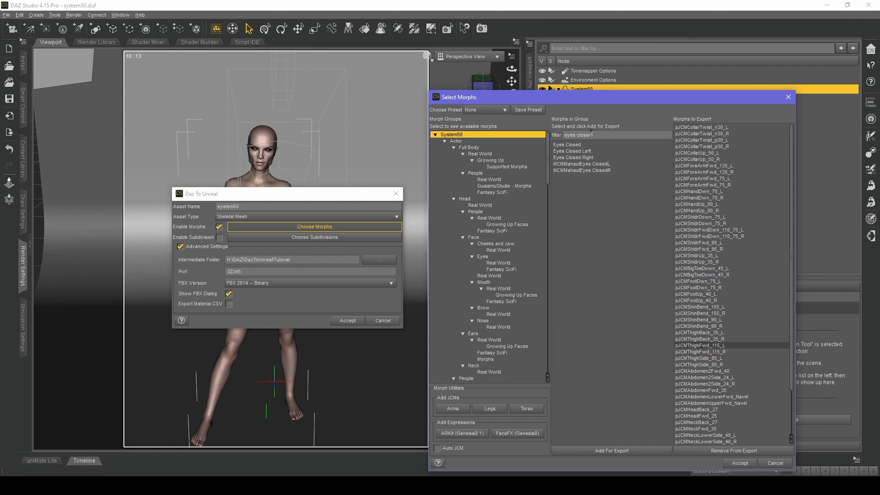
click(577, 147)
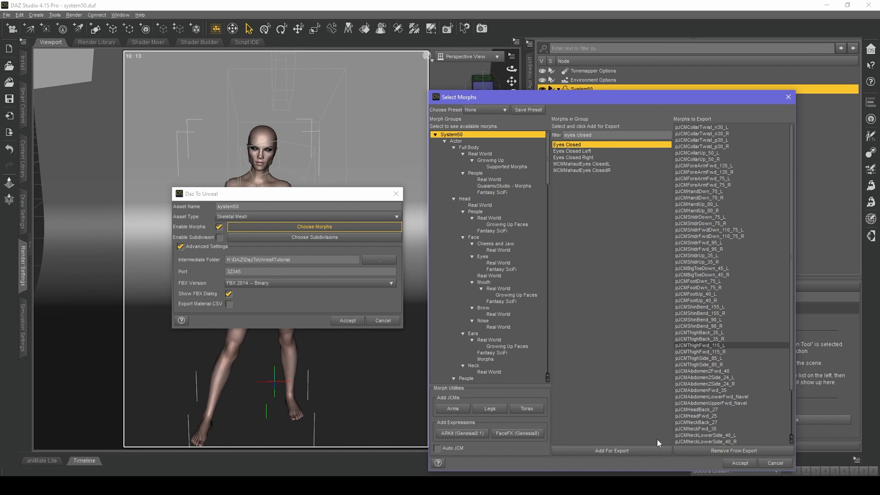
click(659, 451)
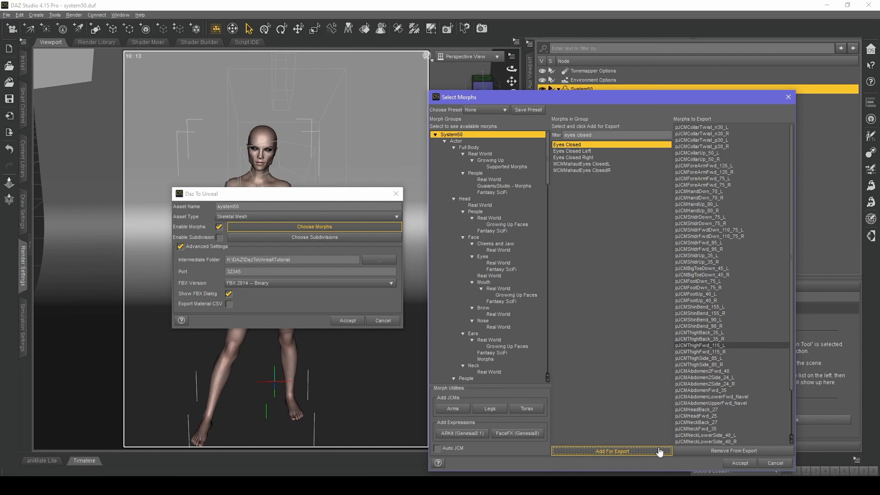
Filter the System50 morphs by "mouth open", add Mouth Open for export, and accept the morph selection.
double_click(596, 134)
key(BackSpace)
key(BackSpace)
key(BackSpace)
key(BackSpace)
key(BackSpace)
key(BackSpace)
text(mo)
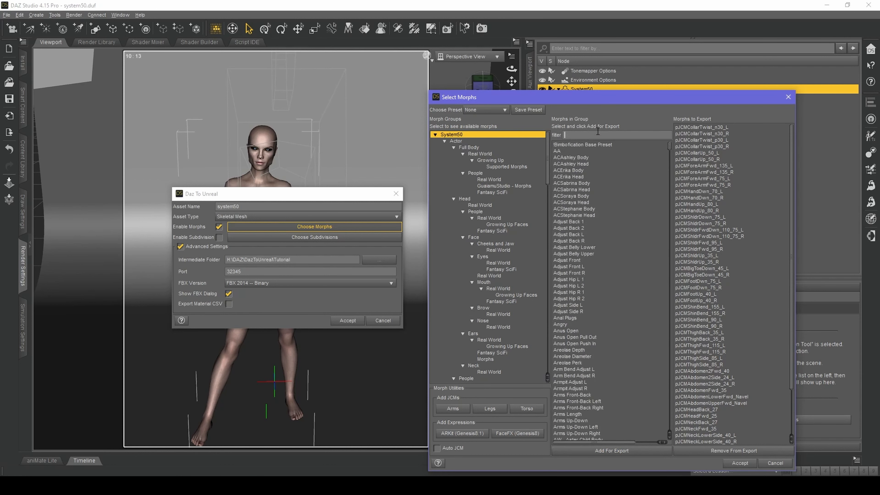
text(uth)
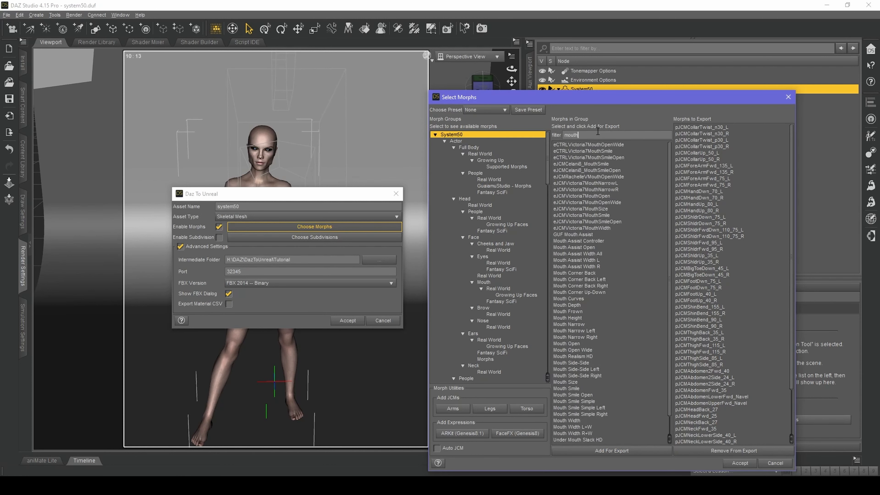
text( open)
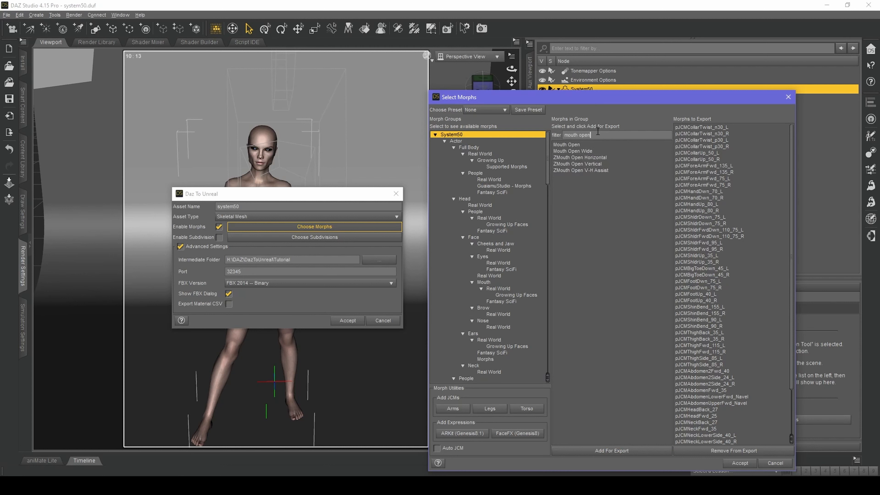
click(565, 144)
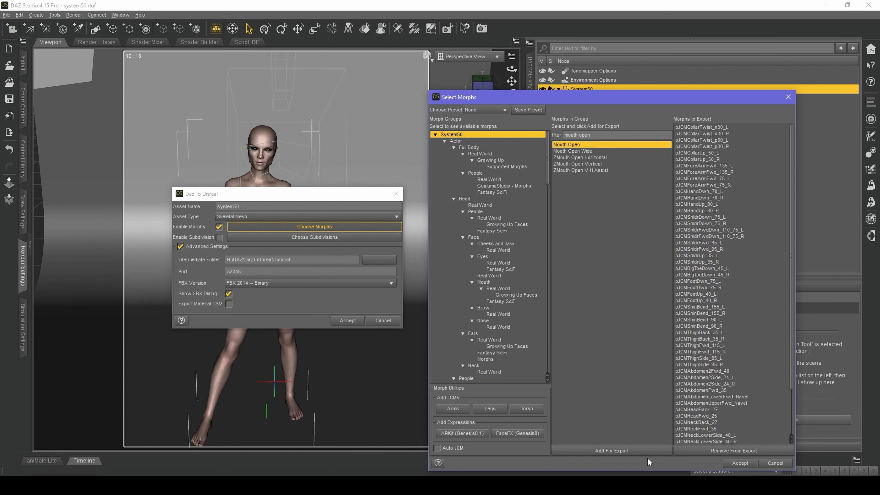
click(643, 452)
click(739, 463)
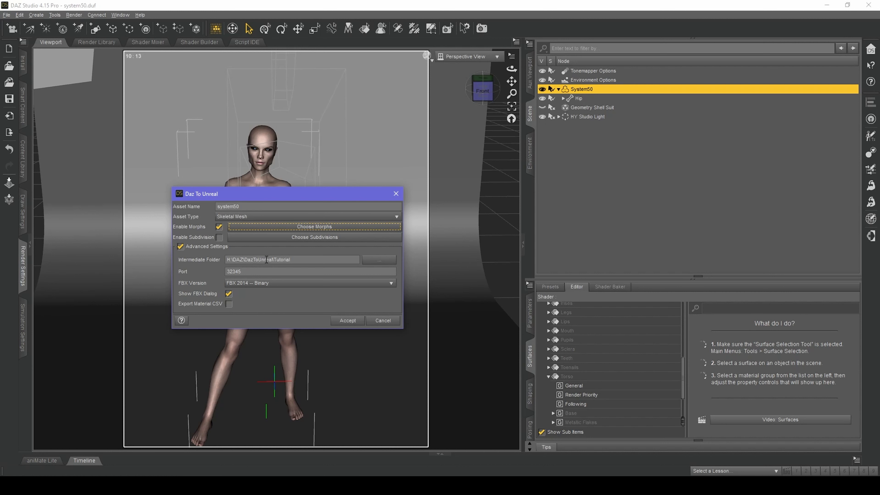
Export the figure as system50 with the FBX dialog shown, keeping Morphs enabled and FBX 2014 -- Binary as the format.
click(228, 293)
click(356, 320)
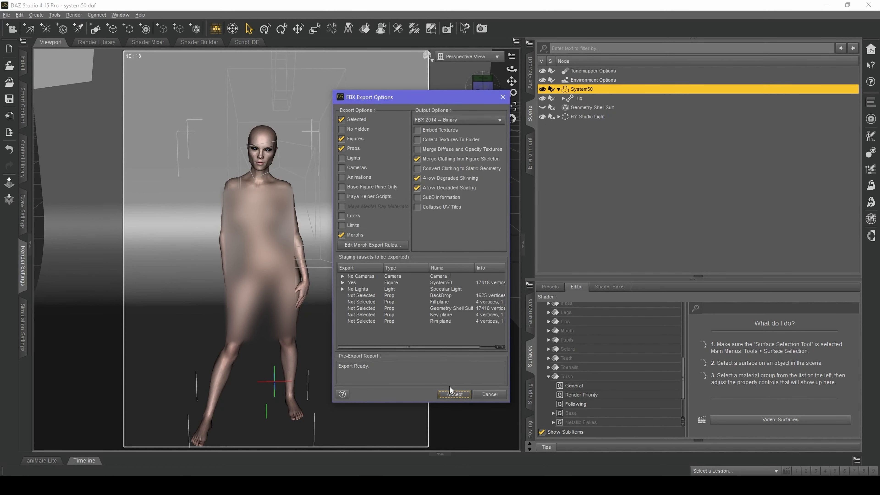
click(341, 236)
click(342, 235)
click(449, 398)
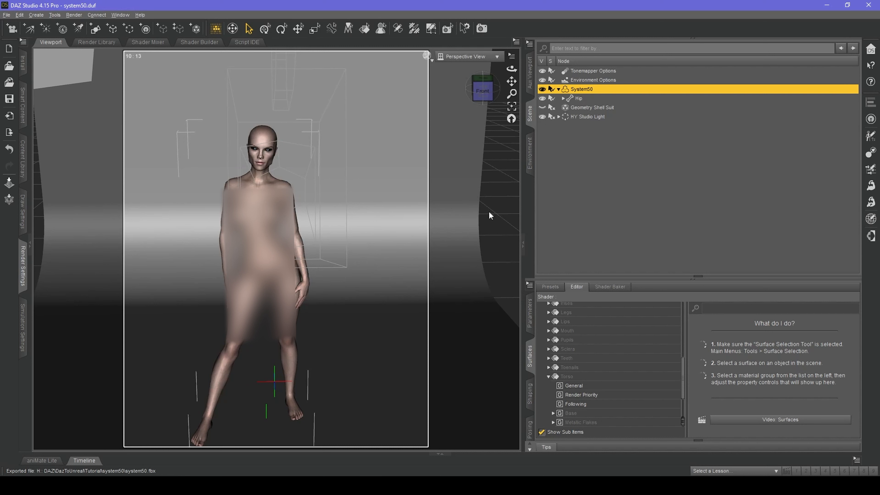
Switch to Unreal Editor, import the system50 skeletal mesh using G3F_Skeleton as its skeleton, and close the message log.
click(328, 485)
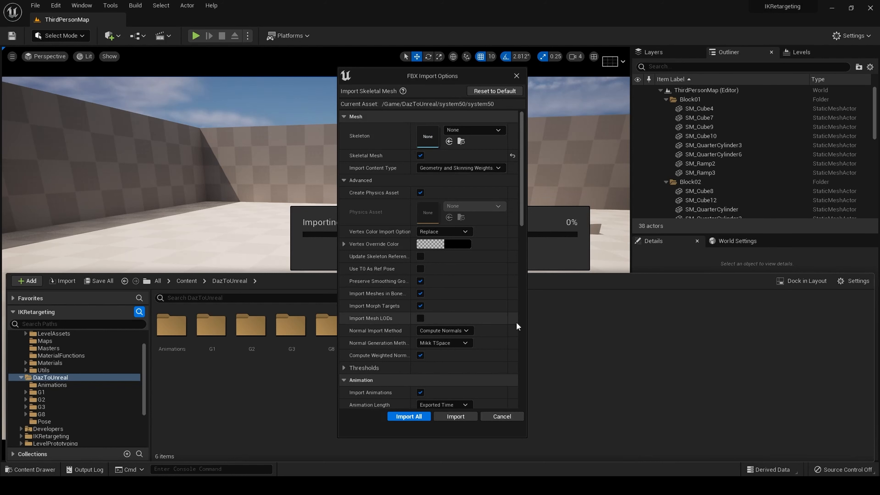
drag(461, 75, 617, 86)
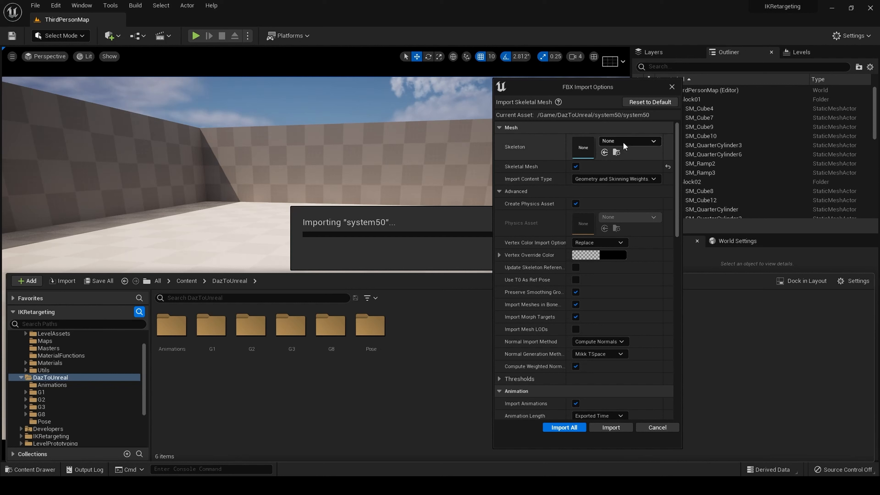
click(631, 141)
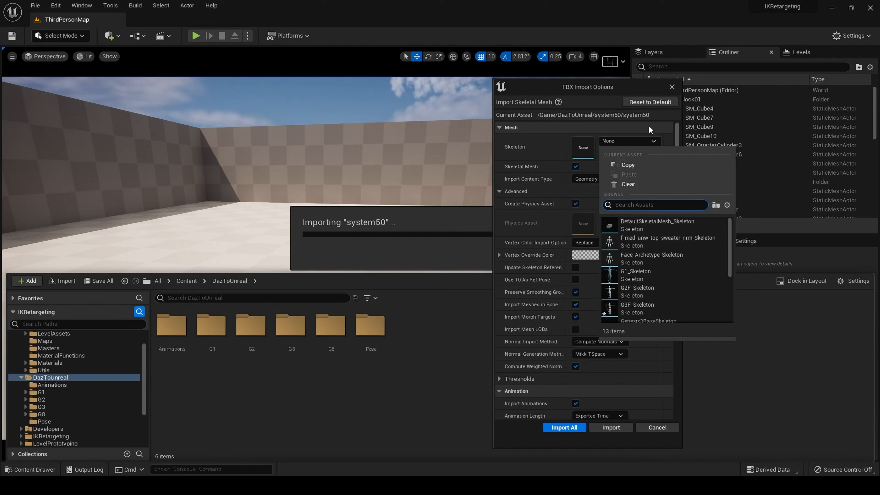
click(651, 309)
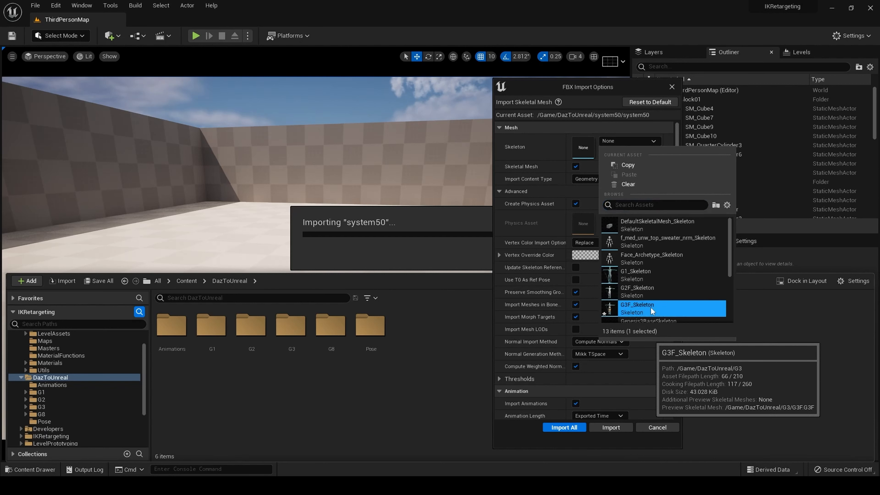
click(620, 428)
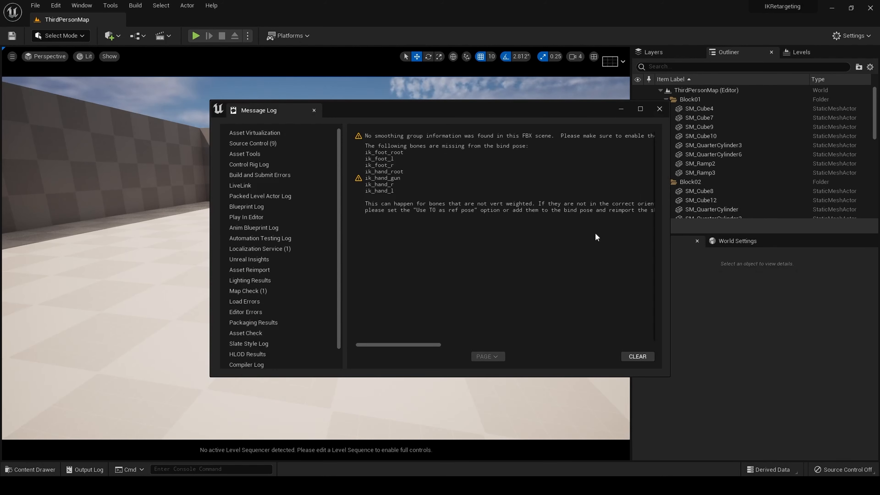
click(659, 109)
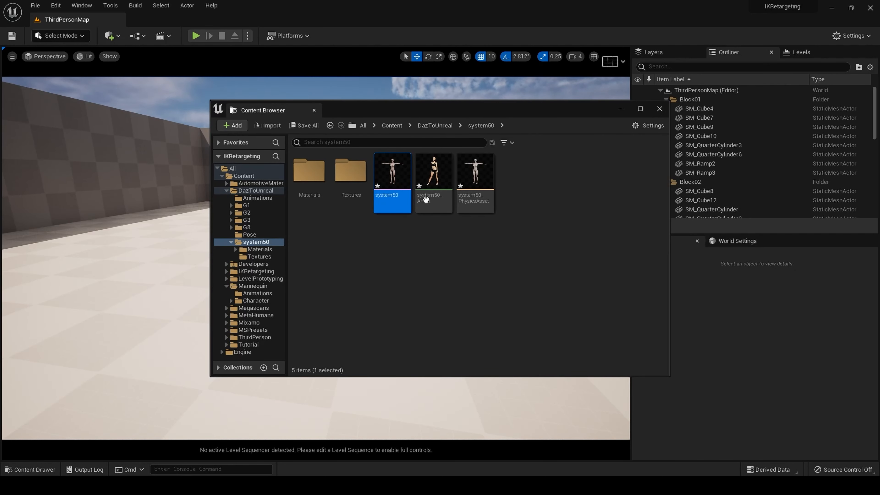
Open the imported system50 skeletal mesh, look through its material slots, and isolate the system50_Torso element.
mouse_move(387, 183)
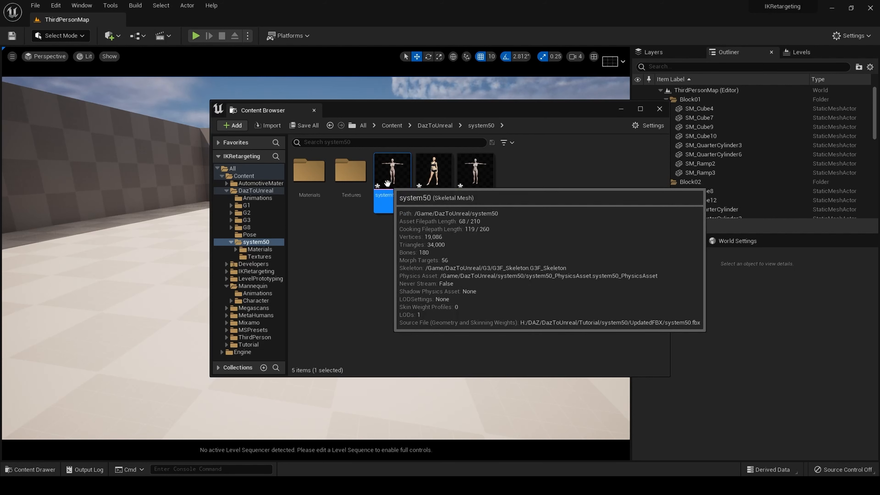
double_click(387, 182)
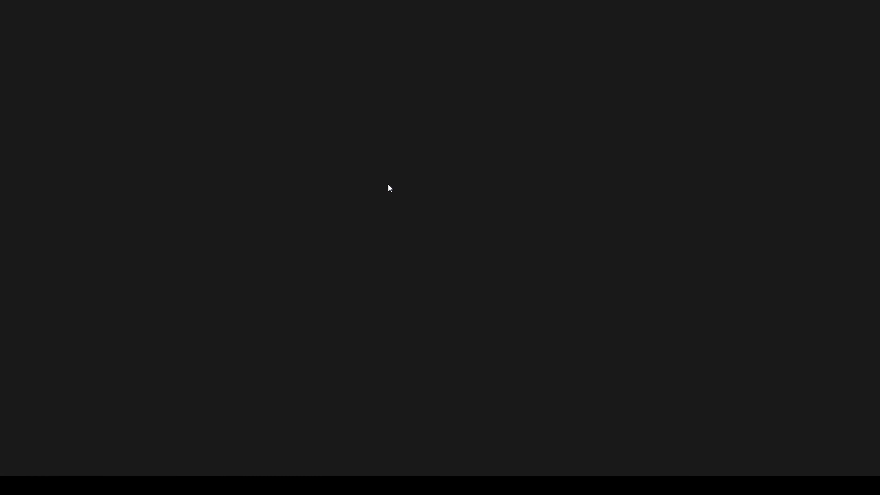
drag(533, 301, 527, 281)
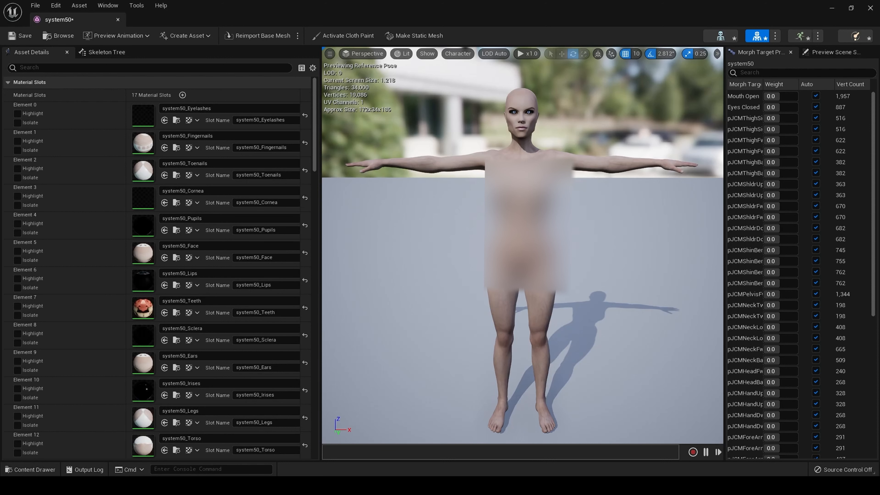
scroll(240, 321, down, 3)
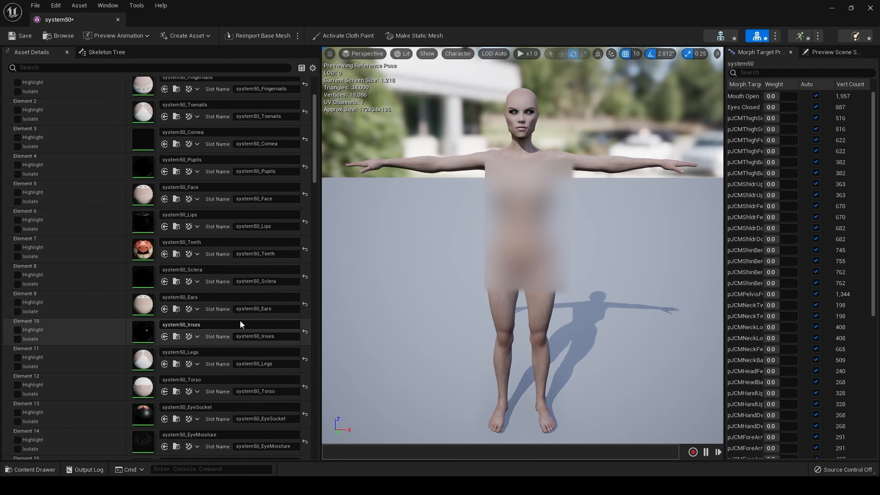
scroll(240, 320, down, 1)
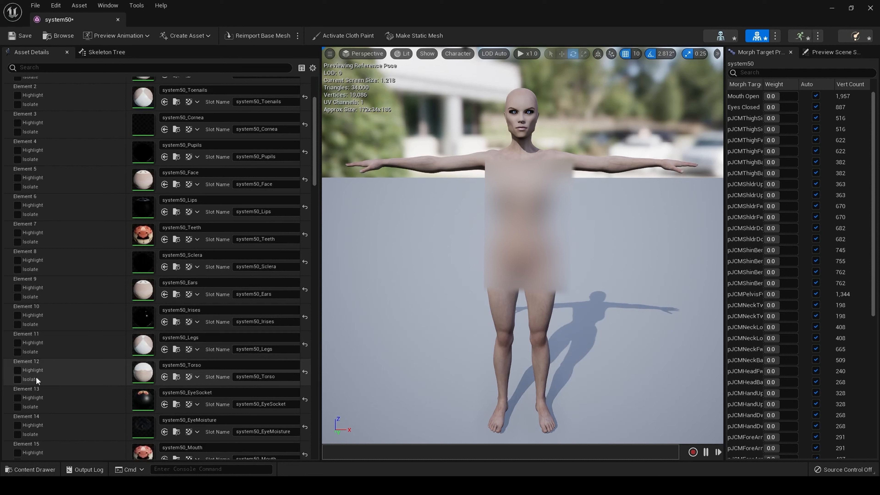
click(21, 380)
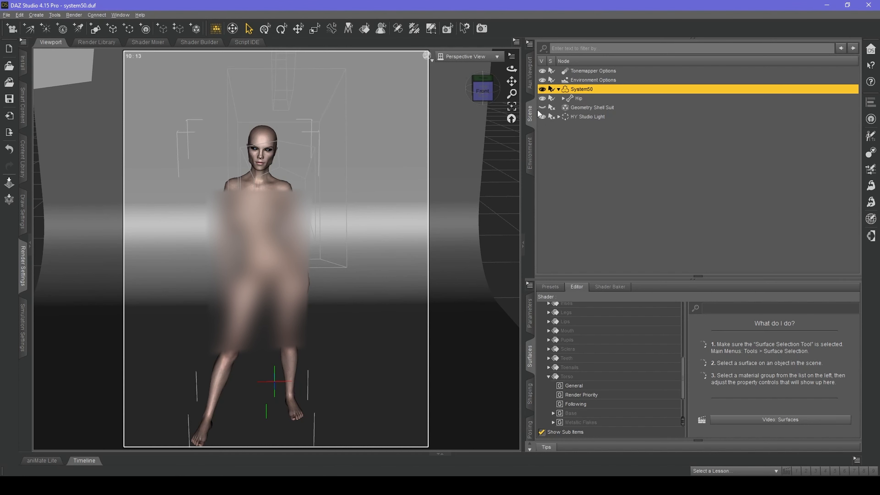
Back in DAZ Studio, make the Geometry Shell Suit visible in the scene.
click(542, 107)
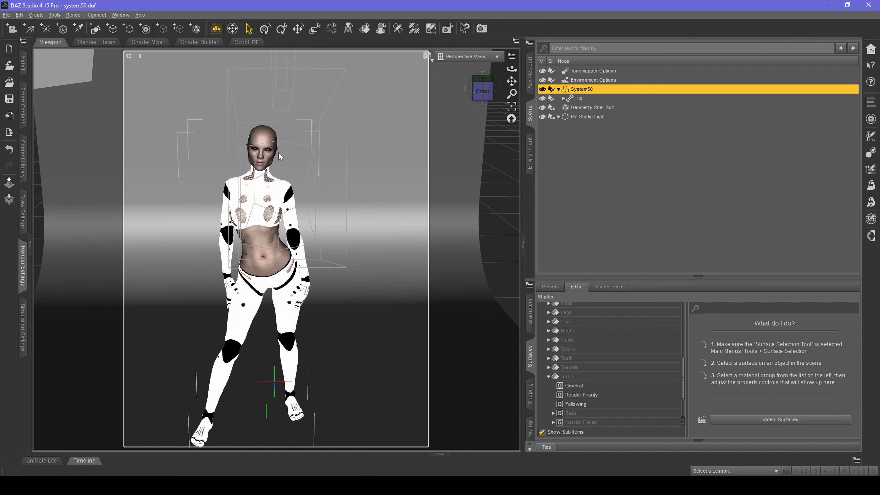
Examine the figure's suit from the back and the side, and return to the front view.
click(494, 92)
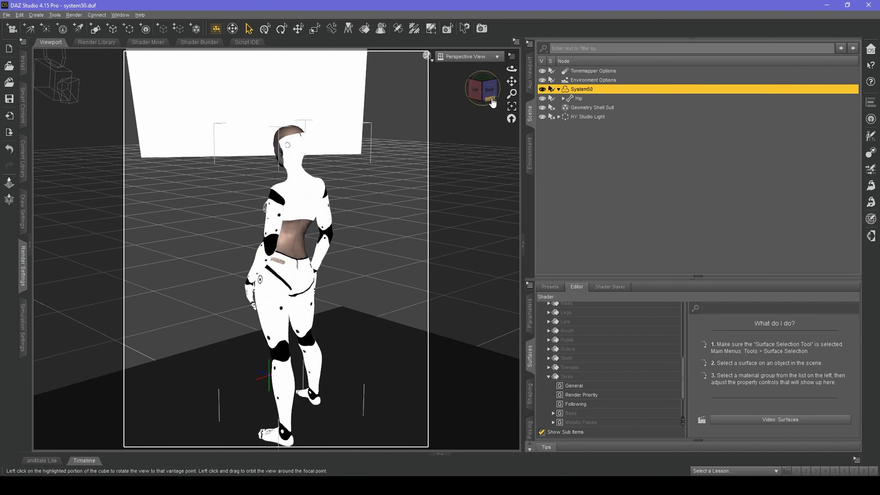
click(491, 100)
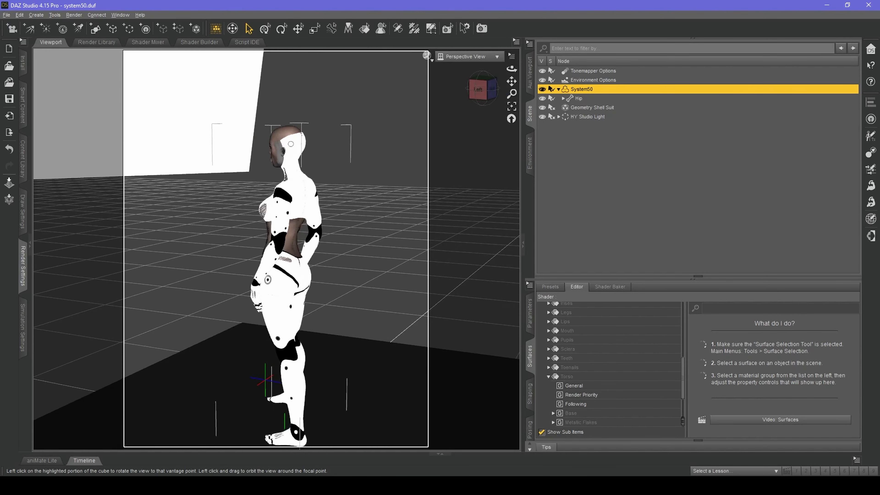
drag(480, 90, 518, 88)
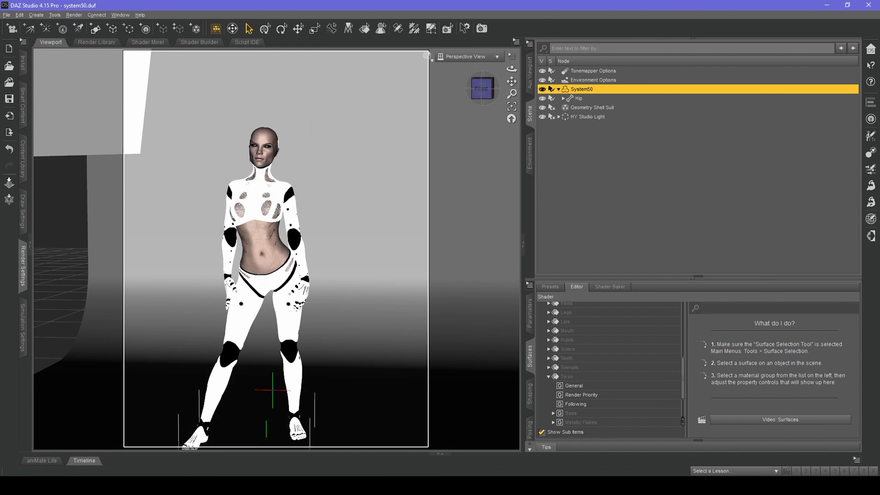
Switch to Unreal Editor and open the CarPaint folder under AutomotiveMaterials, Materials, Exterior.
mouse_move(394, 485)
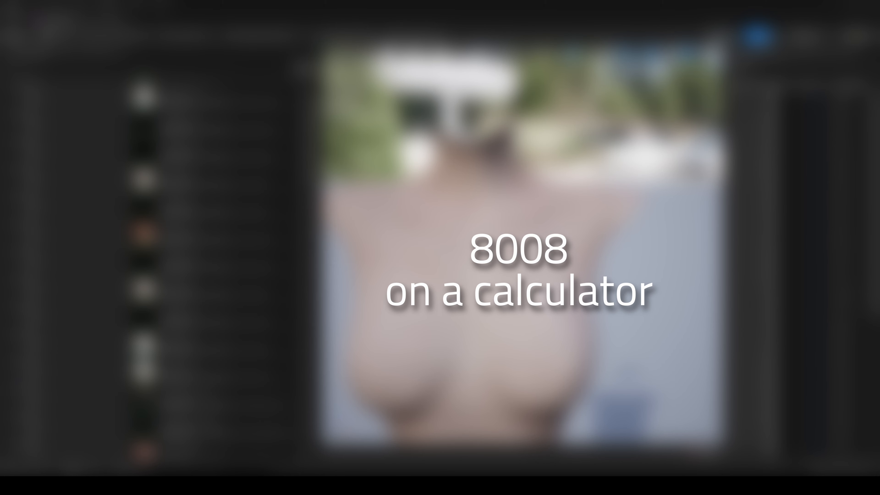
click(38, 466)
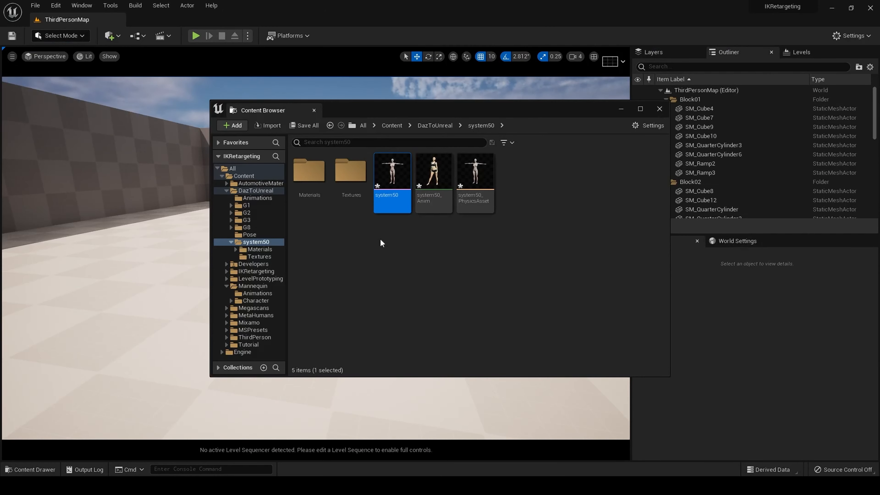
click(390, 125)
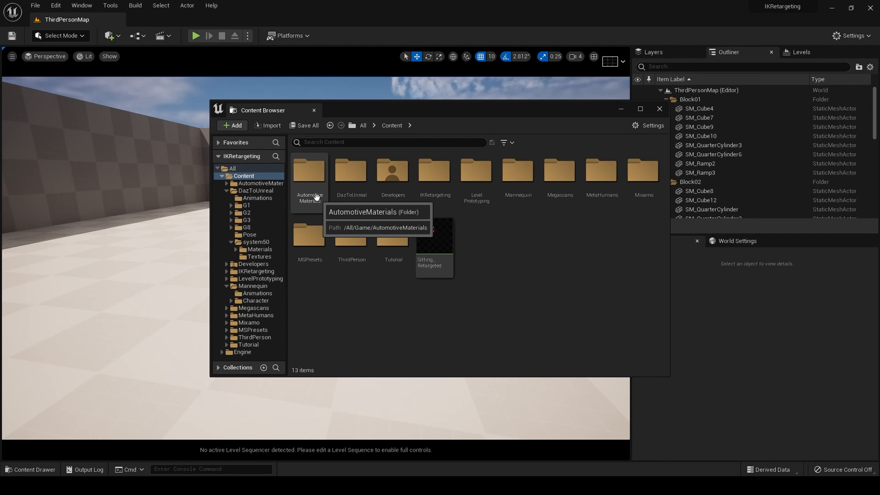
double_click(316, 196)
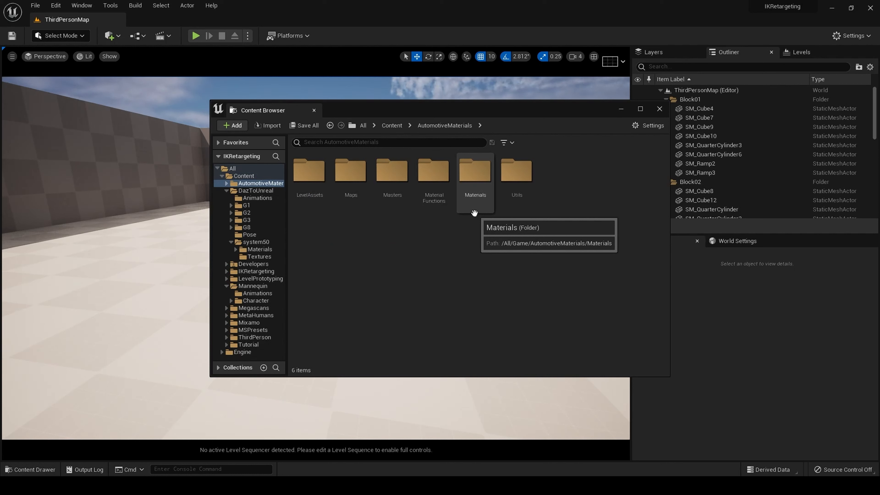
click(474, 196)
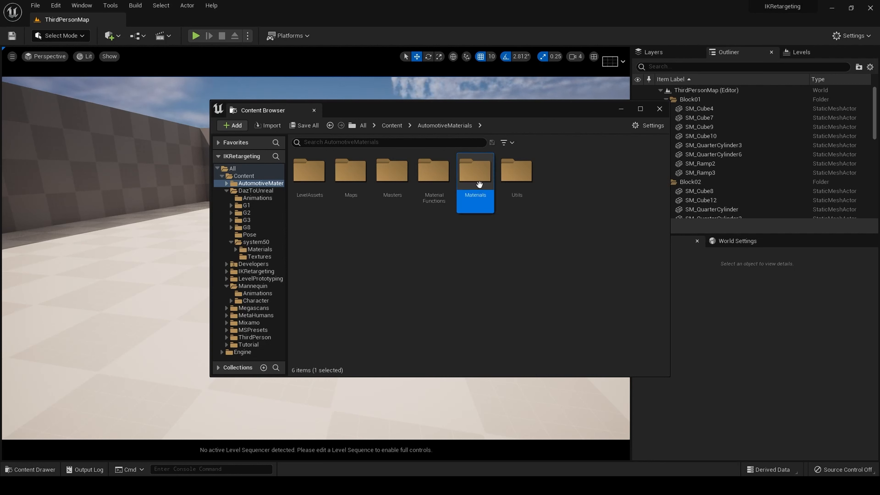
double_click(475, 196)
double_click(321, 179)
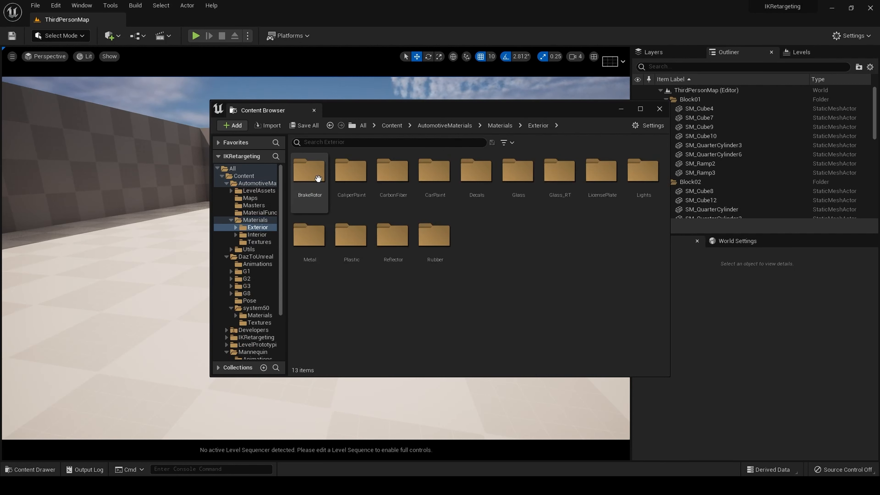
click(446, 183)
double_click(447, 183)
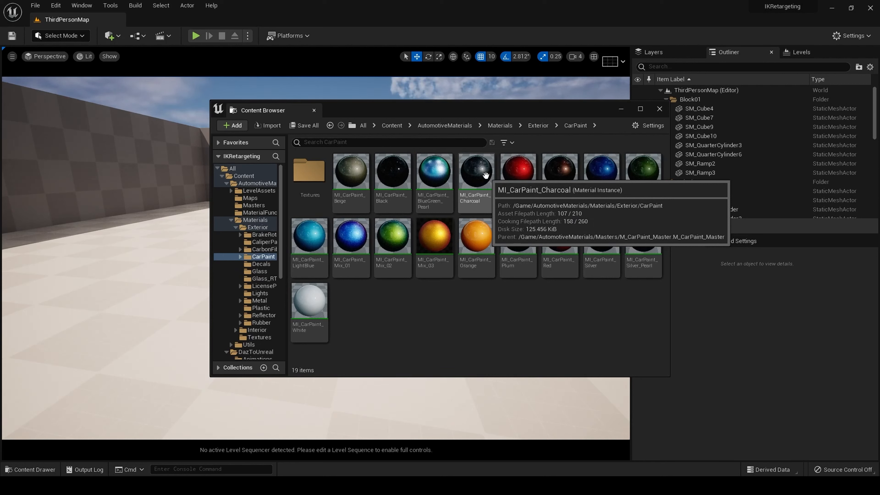
Inspect the MI_CarPaint_Charcoal and MI_CarPaint_Cherry material instances, closing each one after viewing its preview.
double_click(484, 175)
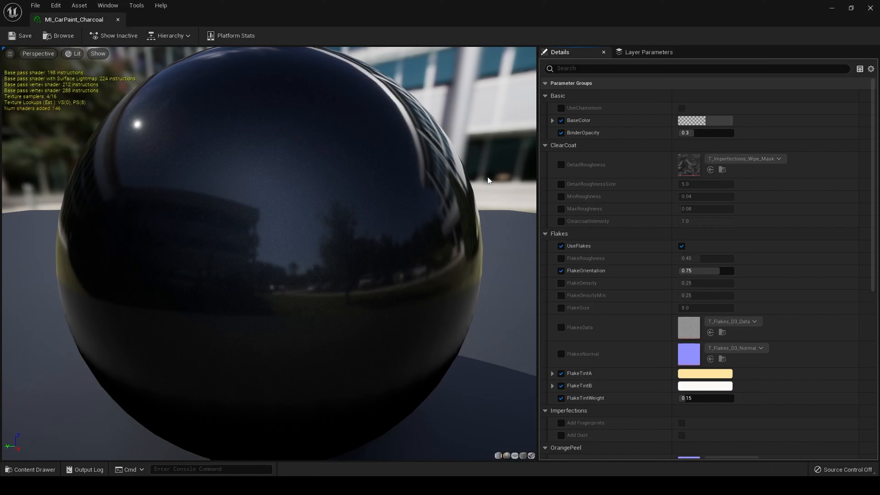
drag(523, 144, 495, 183)
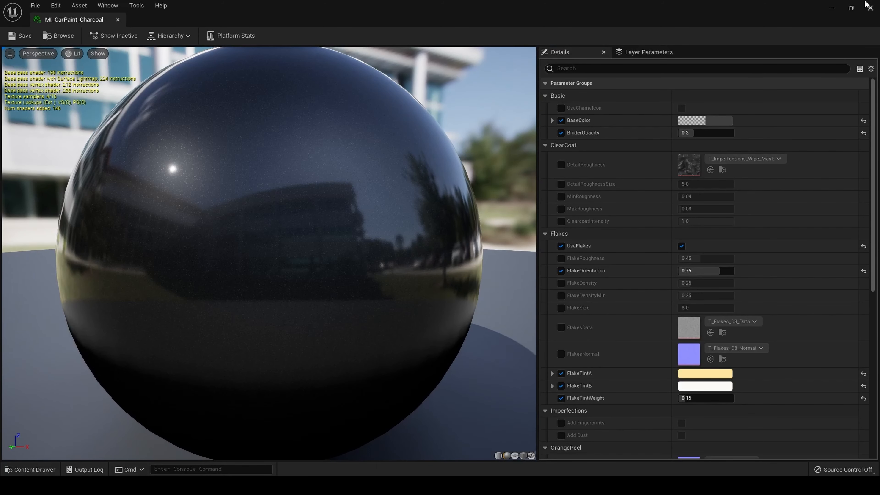
click(870, 7)
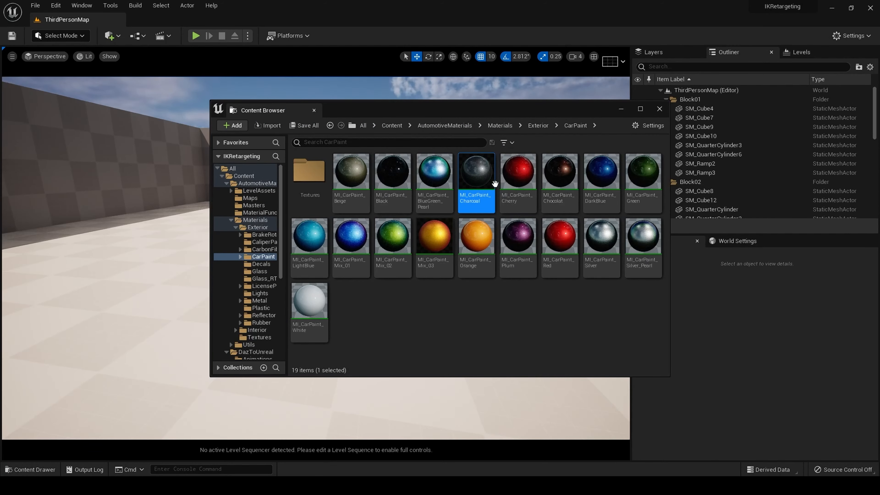
double_click(519, 179)
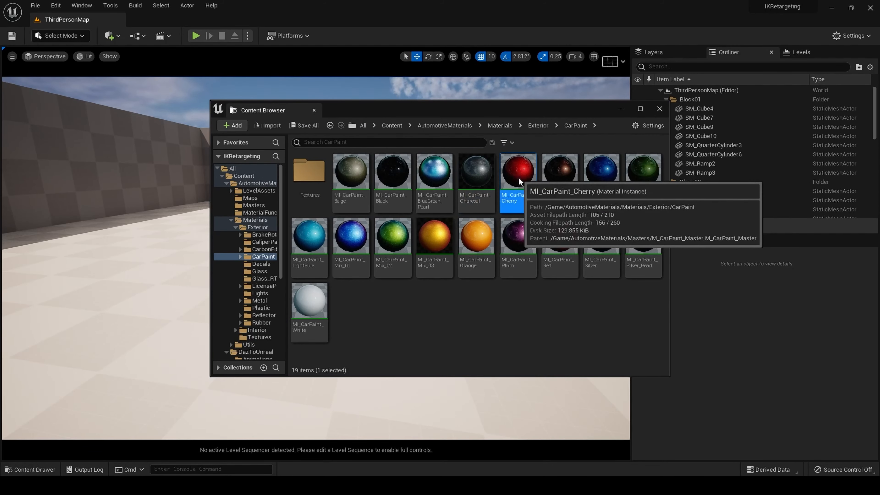
drag(428, 237, 464, 253)
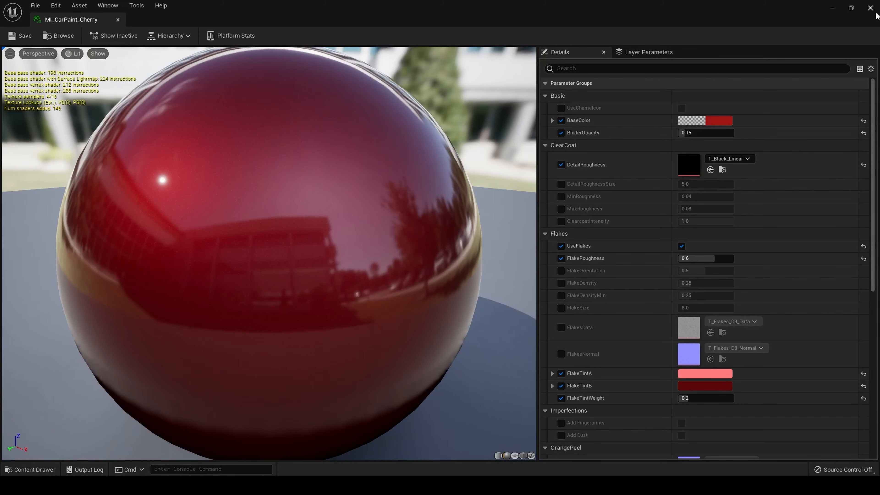
click(870, 10)
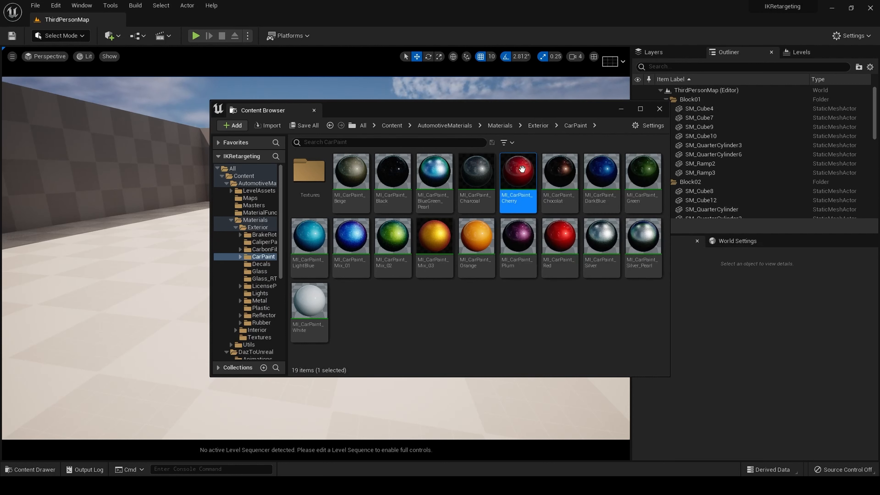
Open the M_CarPaint_Master material from the Masters folder of AutomotiveMaterials.
click(500, 123)
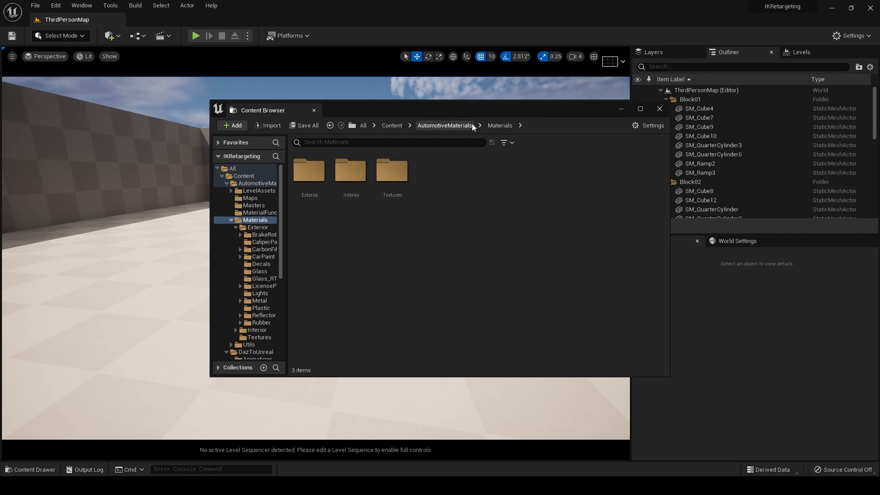
click(464, 126)
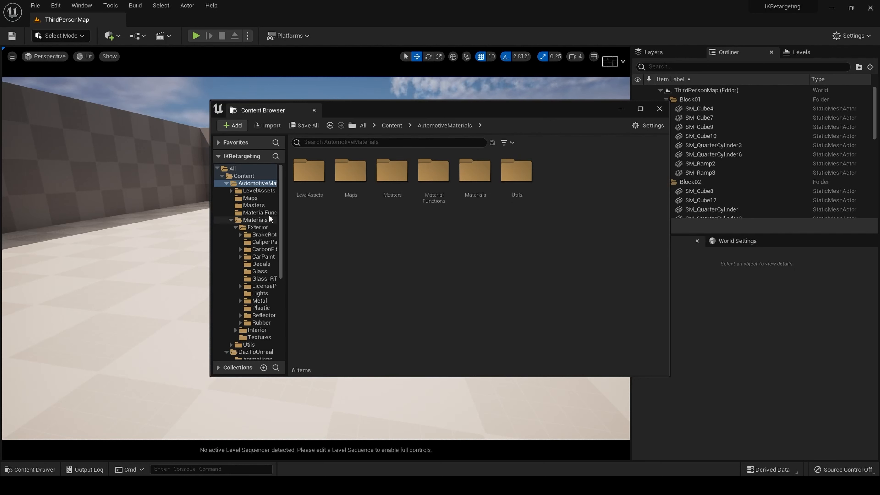
click(404, 193)
double_click(404, 193)
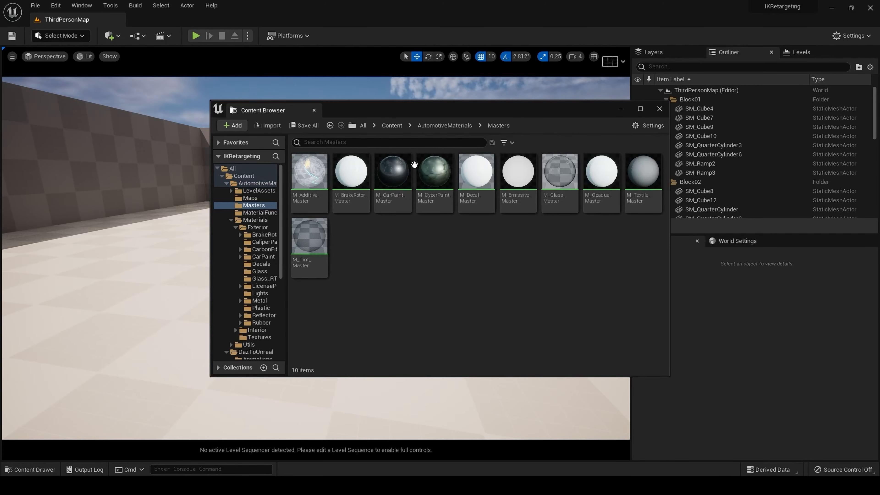
click(402, 177)
double_click(401, 177)
Examine the M_CarPaint_Master graph, from its commented node groups to the nodes feeding the main material node, and close the material.
scroll(434, 159, down, 7)
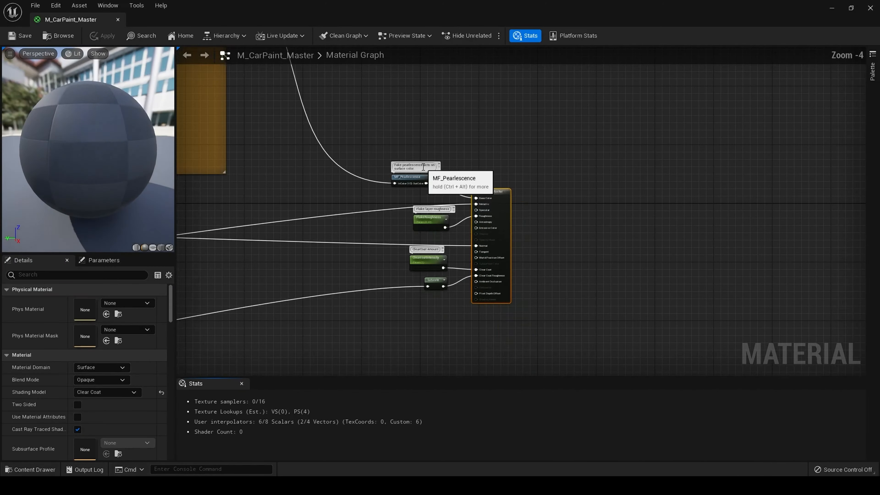
scroll(593, 157, down, 2)
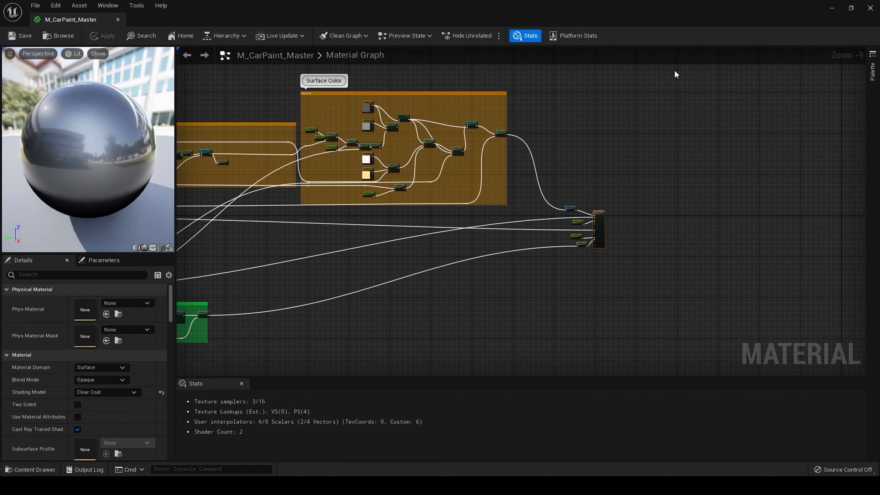
scroll(674, 69, up, 2)
scroll(726, 121, up, 2)
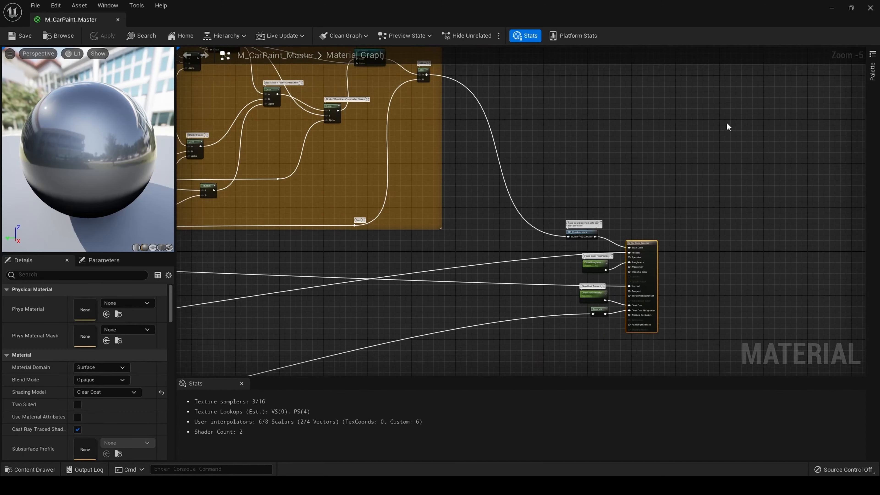
scroll(726, 122, down, 7)
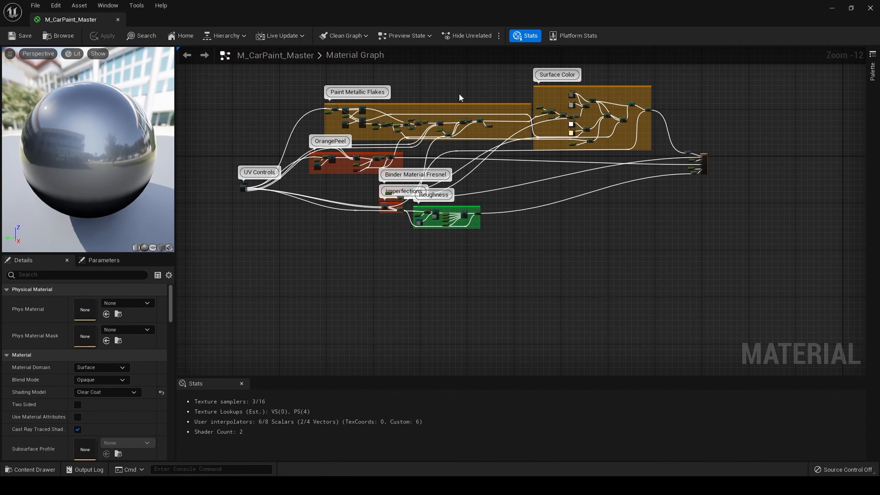
scroll(800, 194, up, 5)
scroll(739, 173, up, 5)
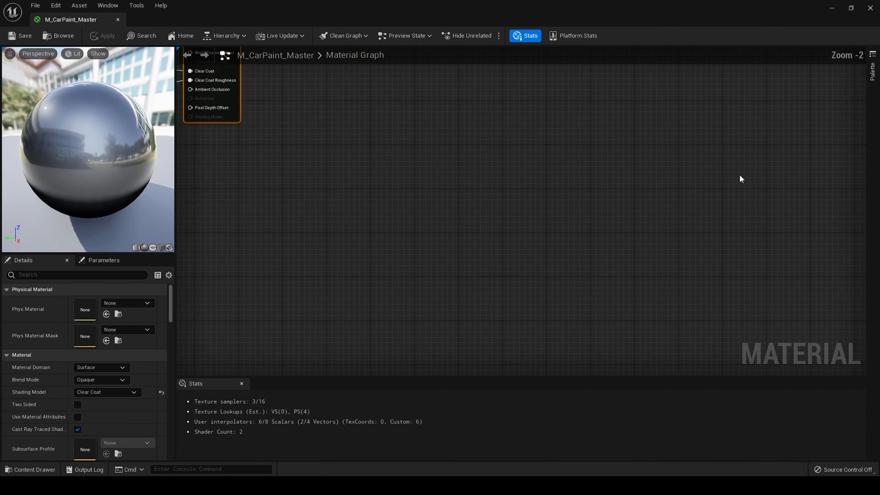
right_drag(426, 141, 740, 319)
scroll(663, 249, up, 2)
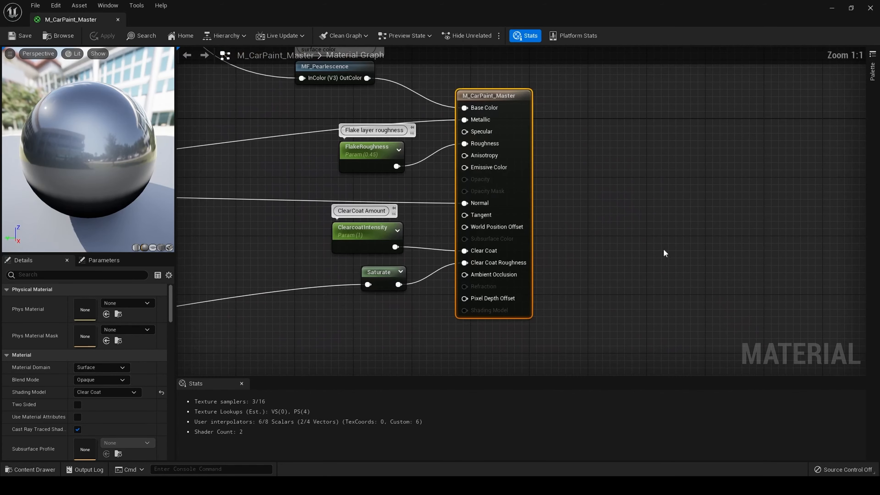
right_drag(663, 248, 775, 227)
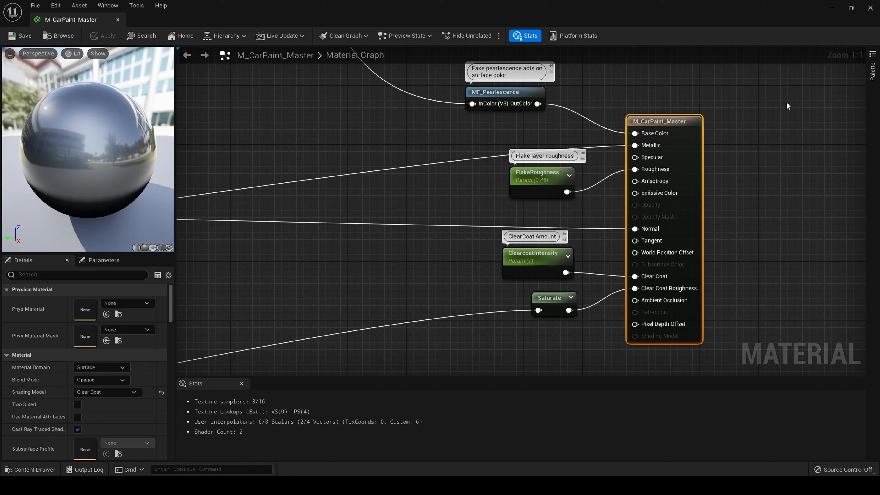
click(871, 7)
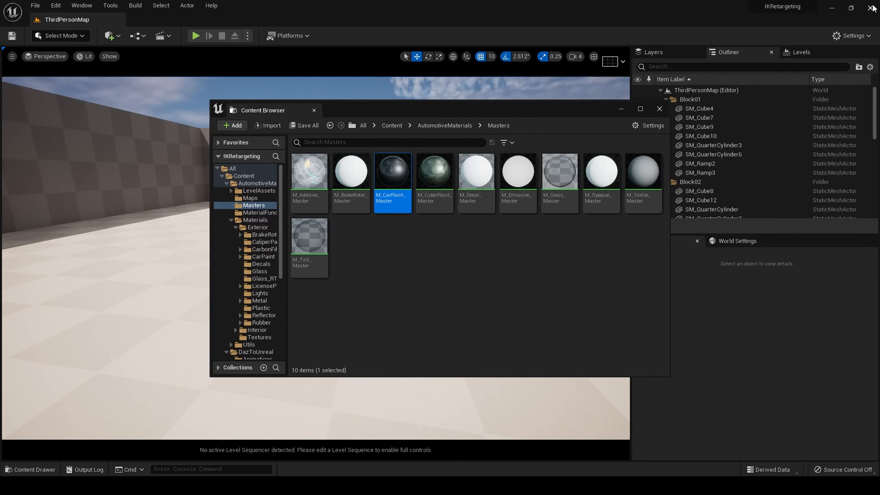
Open the M_CyberPaint_Master material and select its Skin texture parameter node.
click(428, 203)
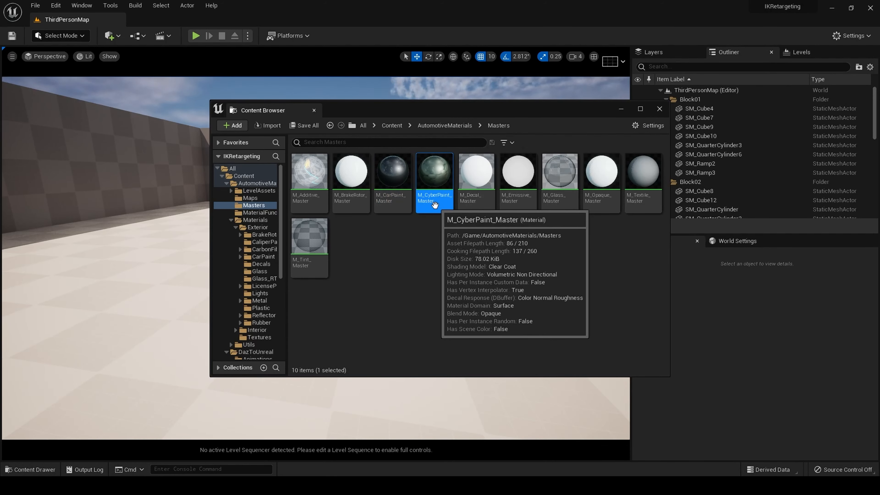
double_click(435, 205)
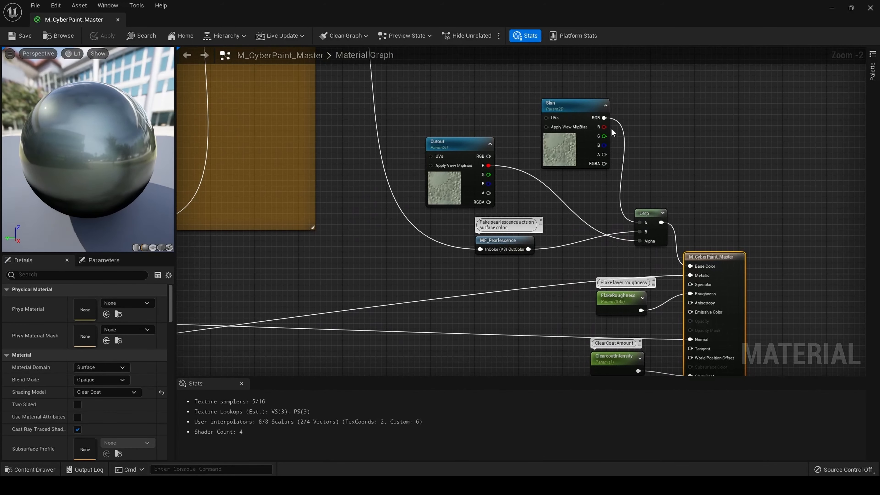
click(582, 106)
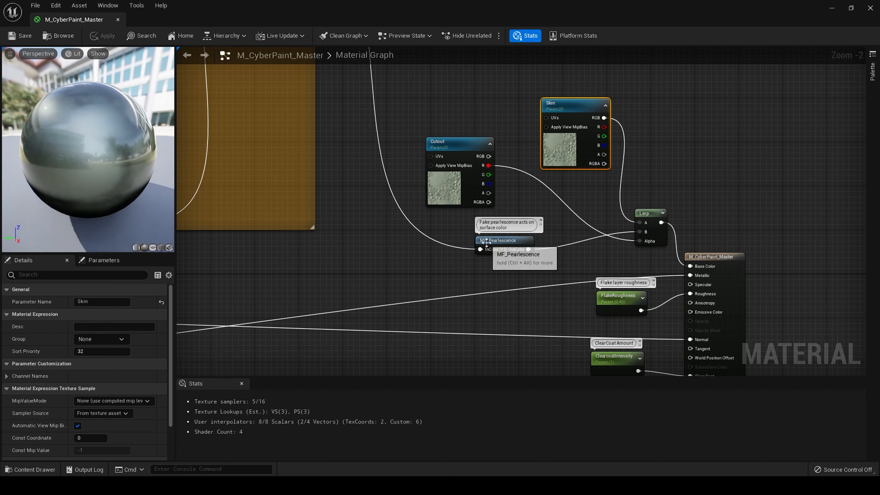
Move the MF_Pearlescence node farther from the Lerp node and connect its output directly to the material's Base Color.
drag(486, 243, 381, 243)
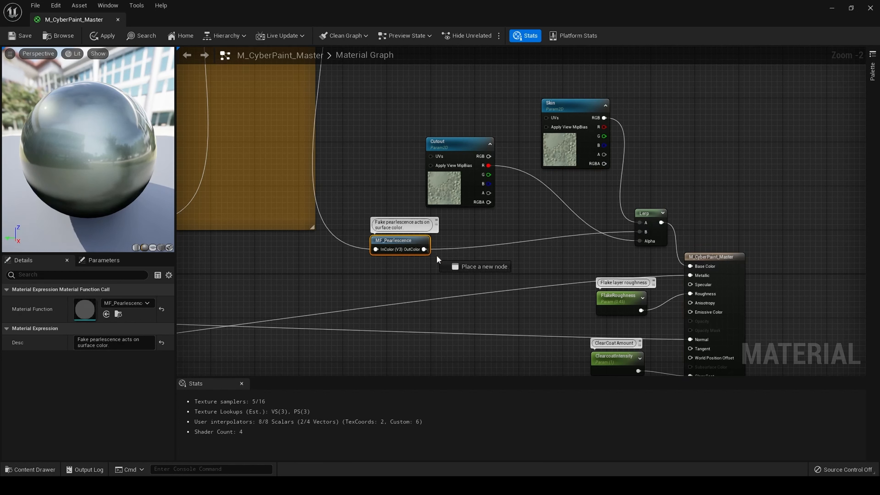
drag(437, 259, 689, 266)
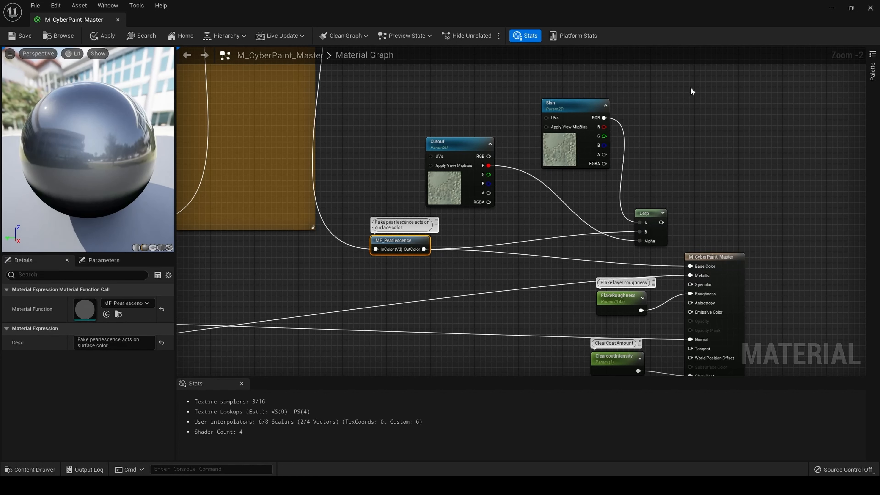
Break the connection between the MF_Pearlescence output and the material's Base Color input.
drag(690, 91, 475, 233)
mouse_move(430, 165)
mouse_down()
mouse_move(512, 124)
mouse_move(439, 169)
mouse_move(438, 159)
mouse_move(418, 164)
mouse_up()
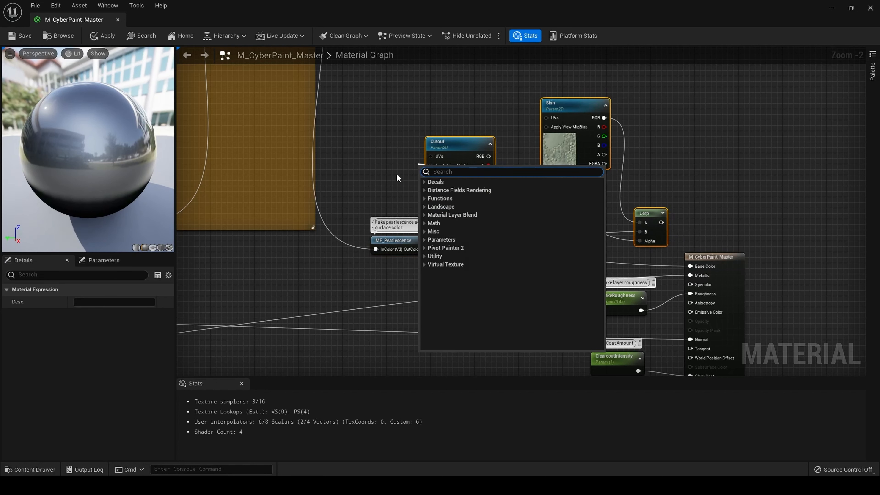
click(397, 174)
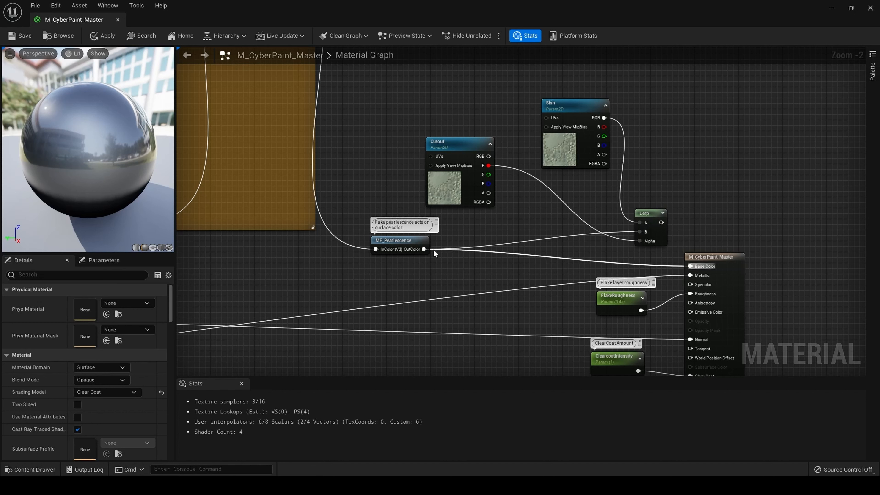
alt+click(690, 266)
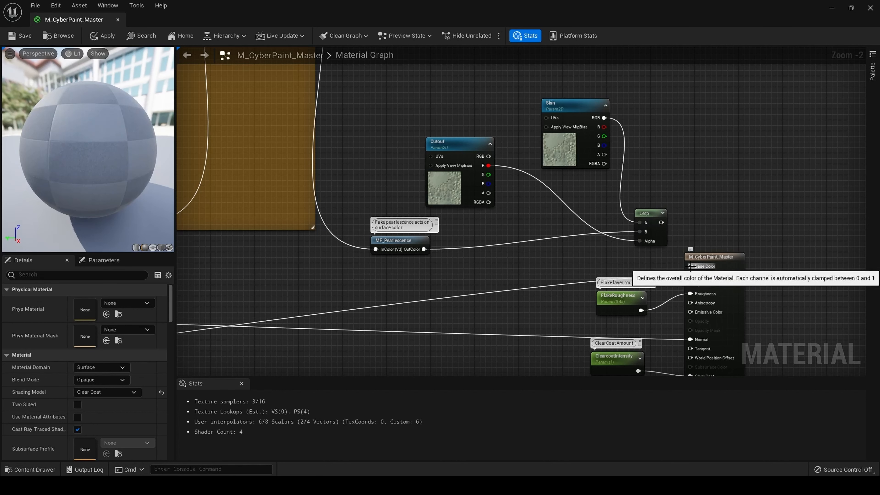
Connect the Lerp output to the material's Base Color and select the Skin texture parameter node.
drag(661, 222, 687, 267)
click(570, 105)
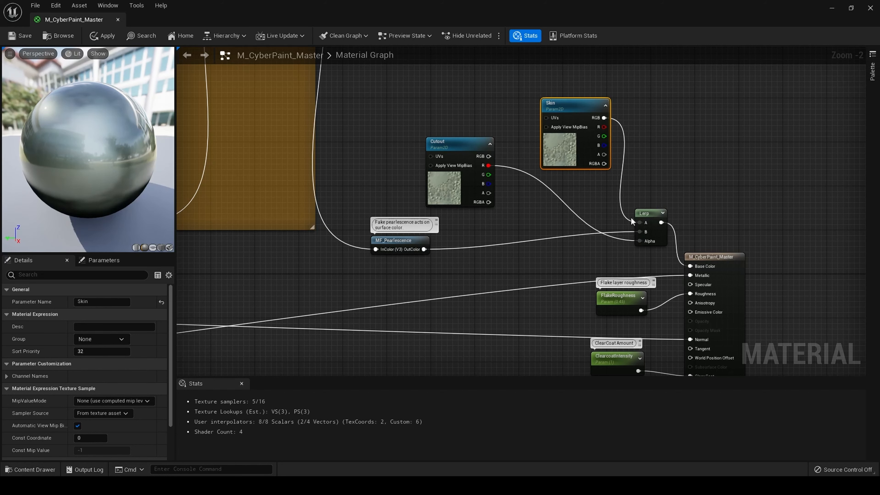
right_drag(717, 200, 702, 183)
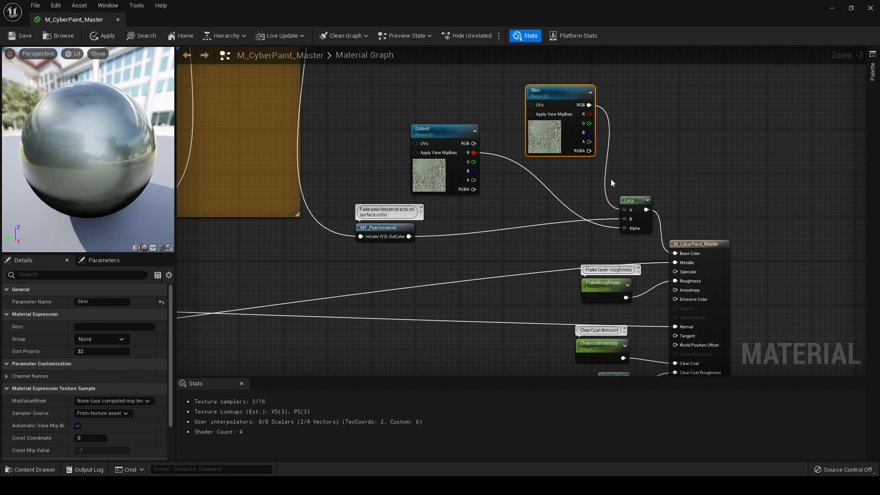
Delete the Lerp, Skin and Cutout nodes, and connect the MF_Pearlescence output directly to the material's Base Color.
click(641, 200)
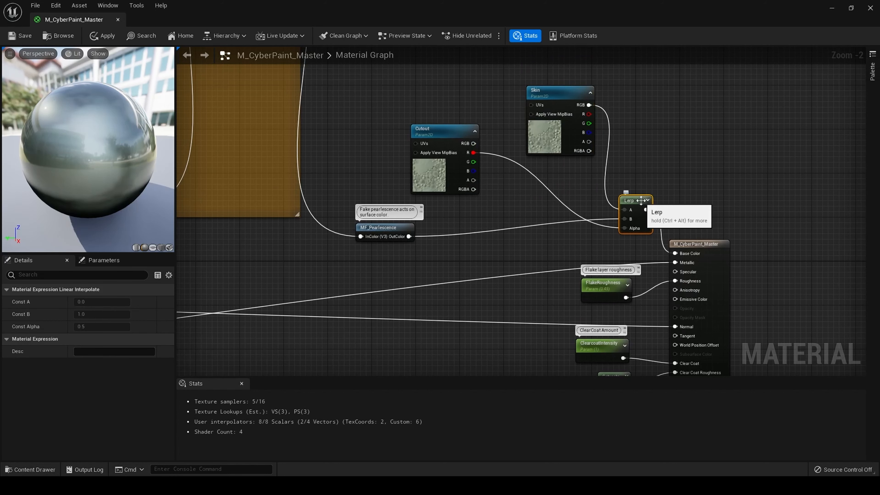
key(Delete)
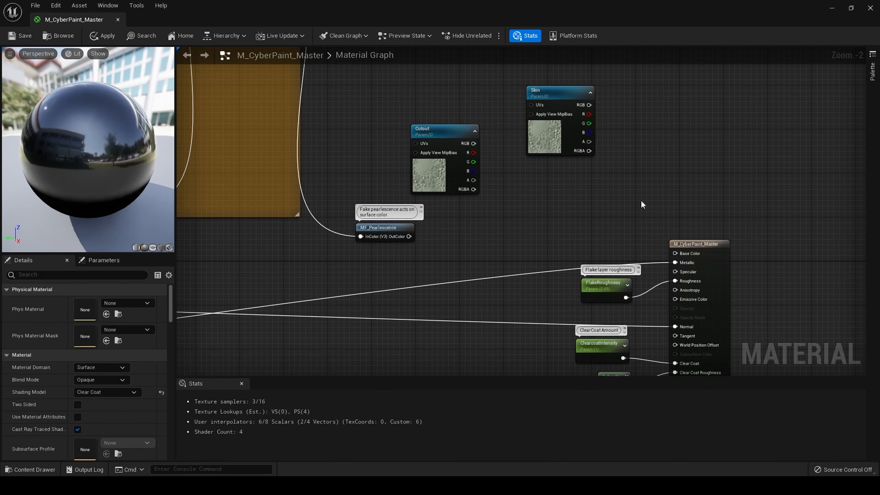
click(548, 97)
key(Delete)
click(423, 129)
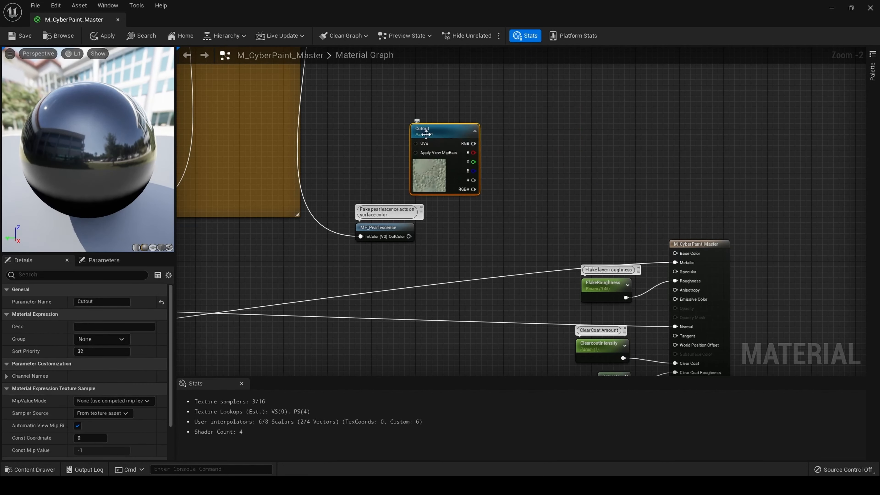
key(Delete)
drag(398, 232, 700, 251)
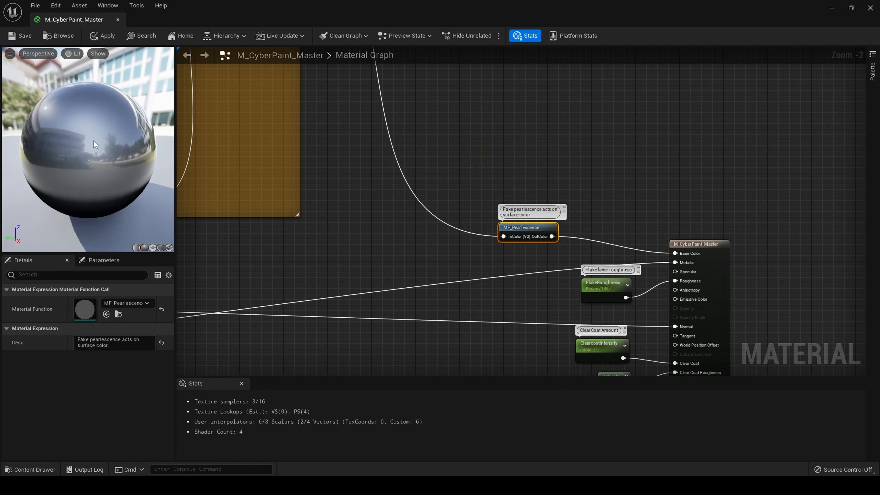
drag(94, 141, 39, 141)
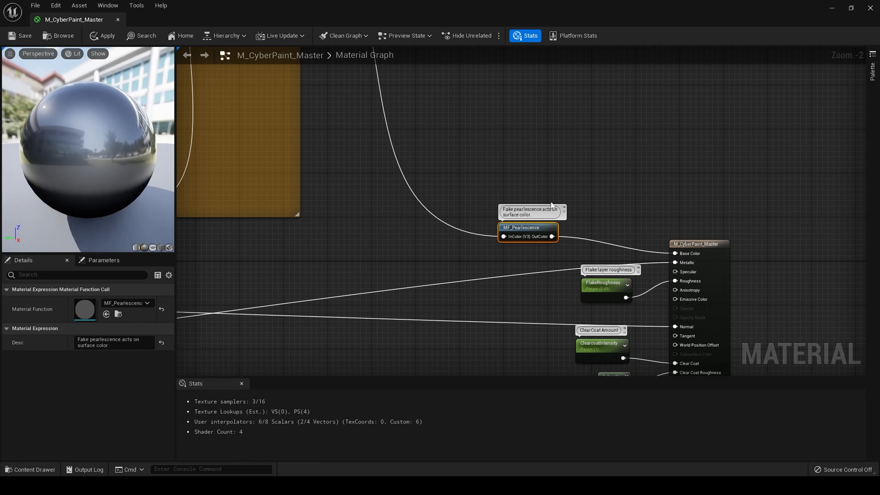
Add a TextureSampleParameter2D node to the graph and place it above the MF_Pearlescence and material nodes.
right_click(559, 126)
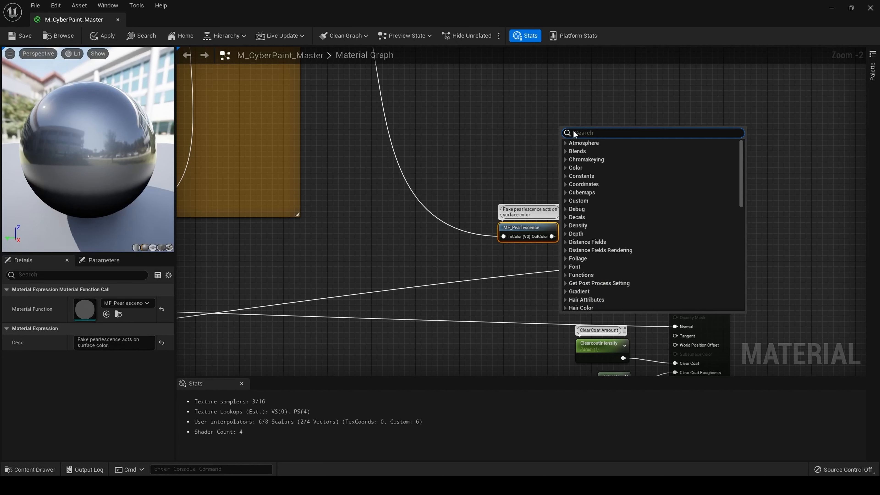
text(text)
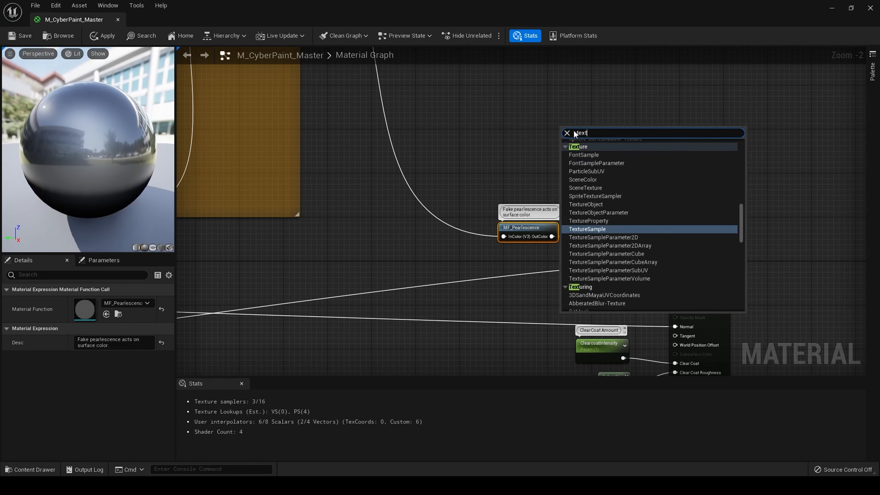
click(621, 239)
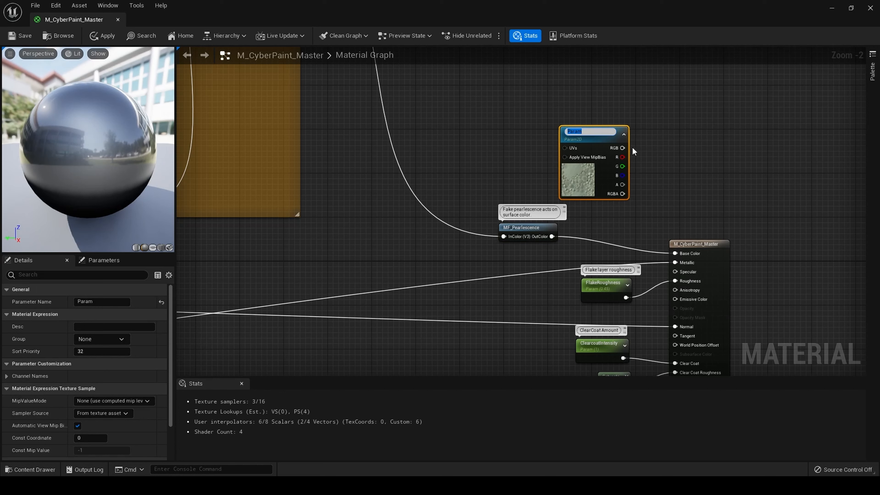
click(606, 140)
drag(606, 139, 614, 94)
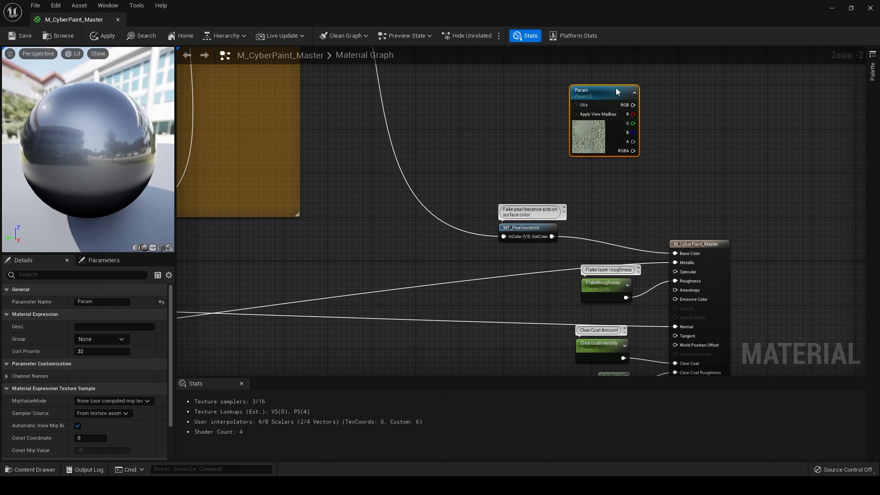
Add a second TextureSampleParameter2D node and align it directly beneath the first one.
right_click(617, 176)
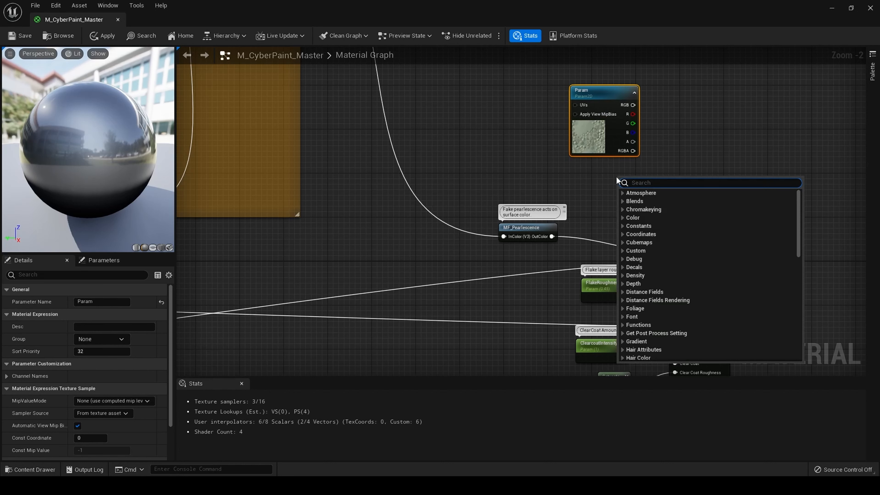
text(text)
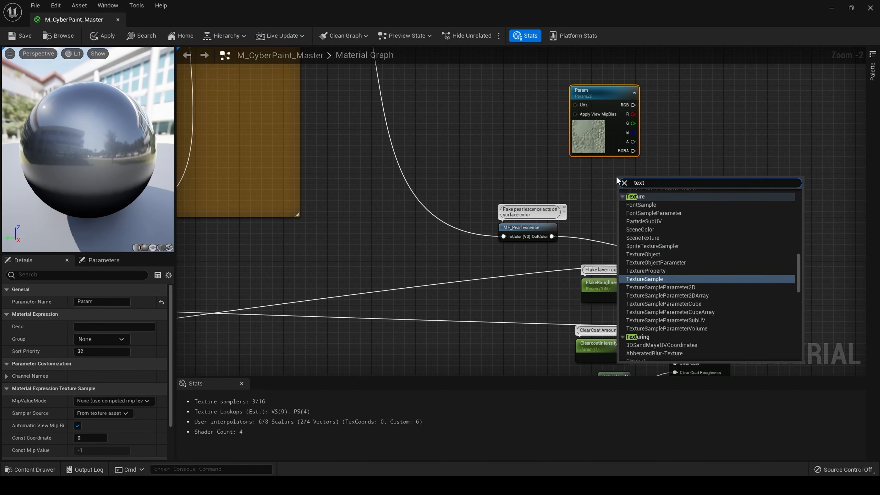
click(695, 286)
key(Return)
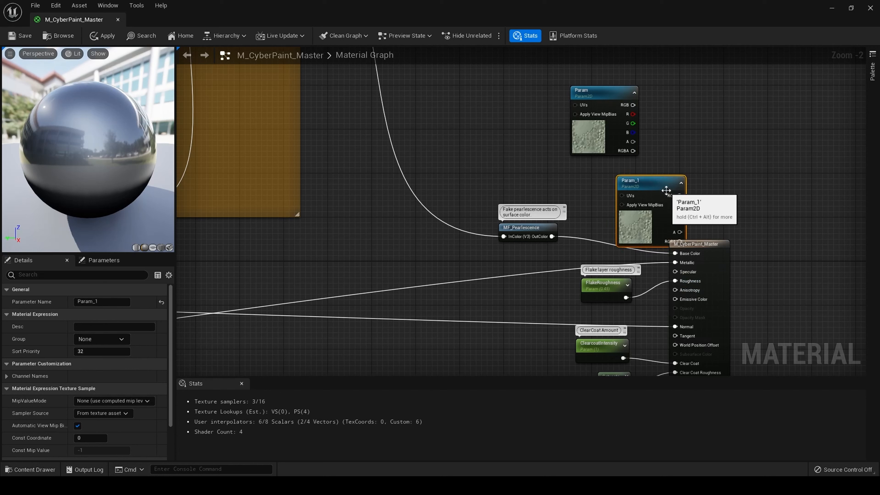
drag(665, 193, 615, 175)
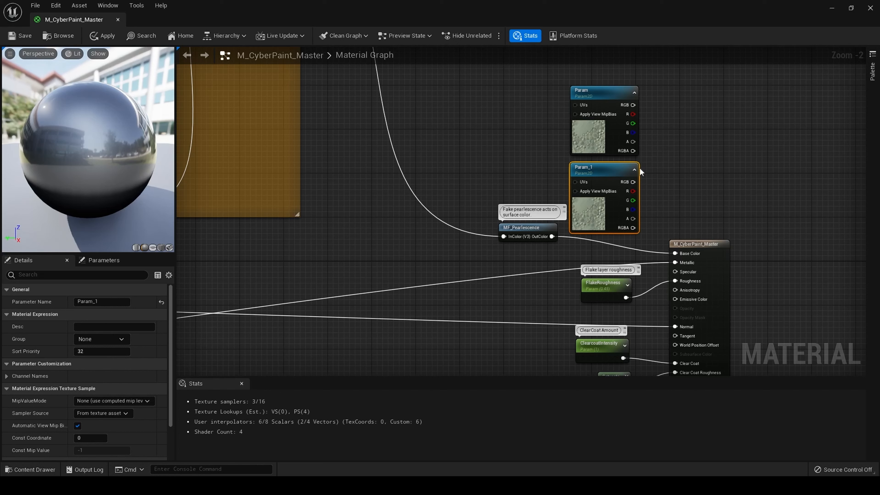
Rename the upper texture parameter node as Colour.
click(617, 90)
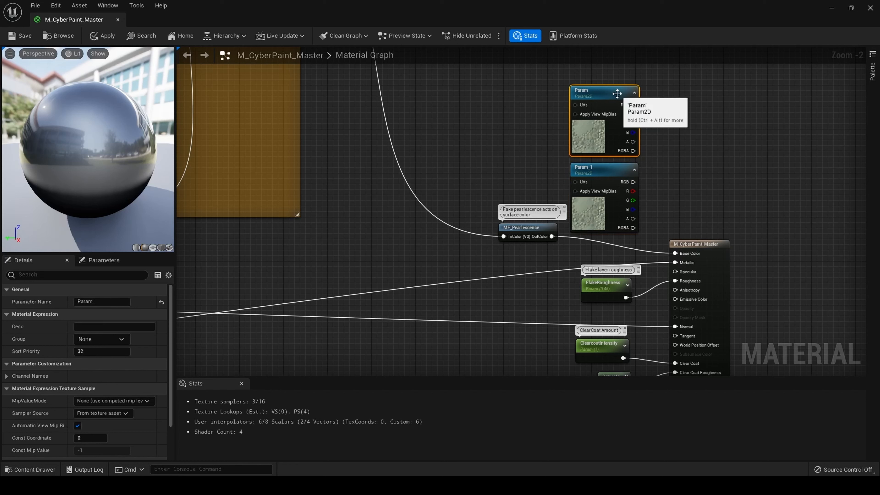
click(120, 301)
key(BackSpace)
text(C)
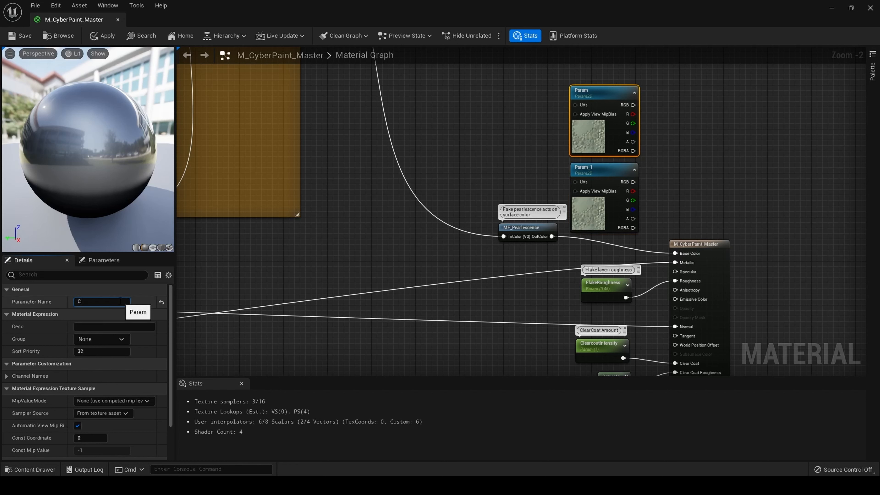
text(olour)
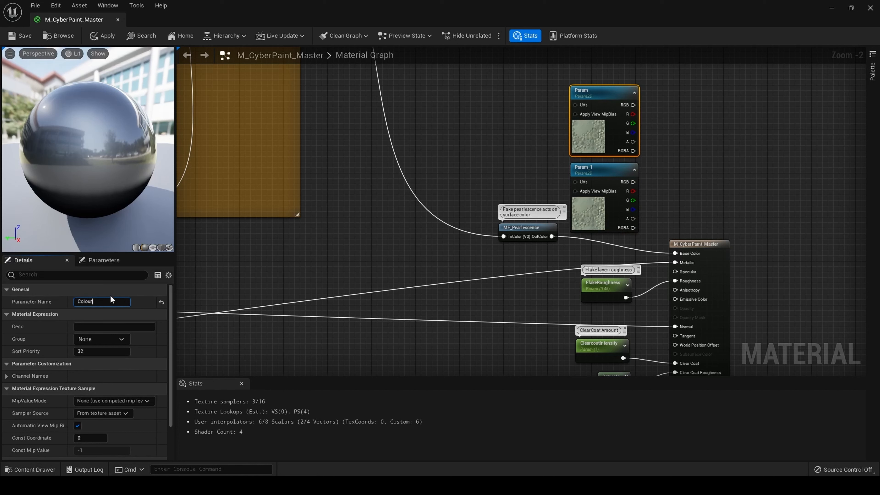
key(Return)
Set the upper texture parameter node's name to Skin.
click(596, 167)
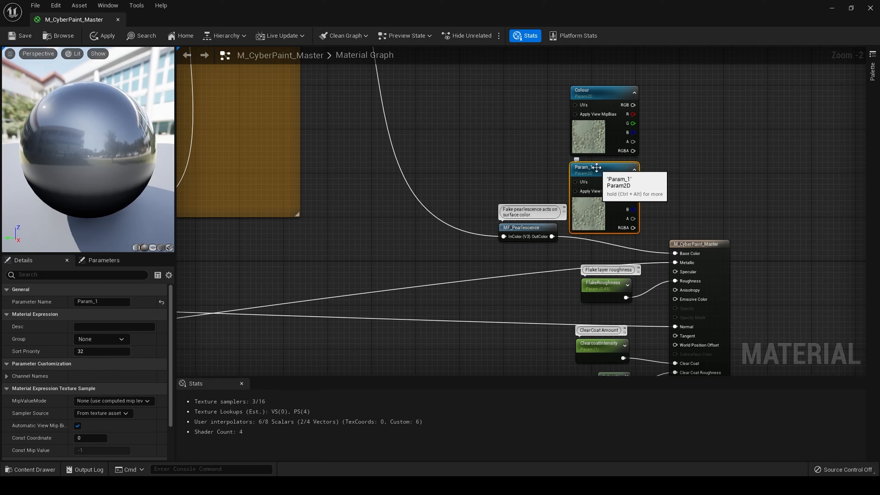
click(593, 91)
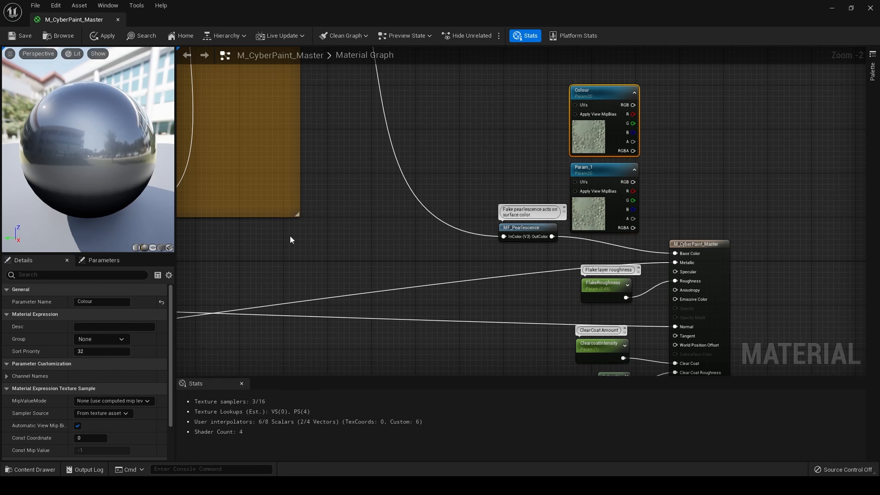
double_click(91, 301)
key(BackSpace)
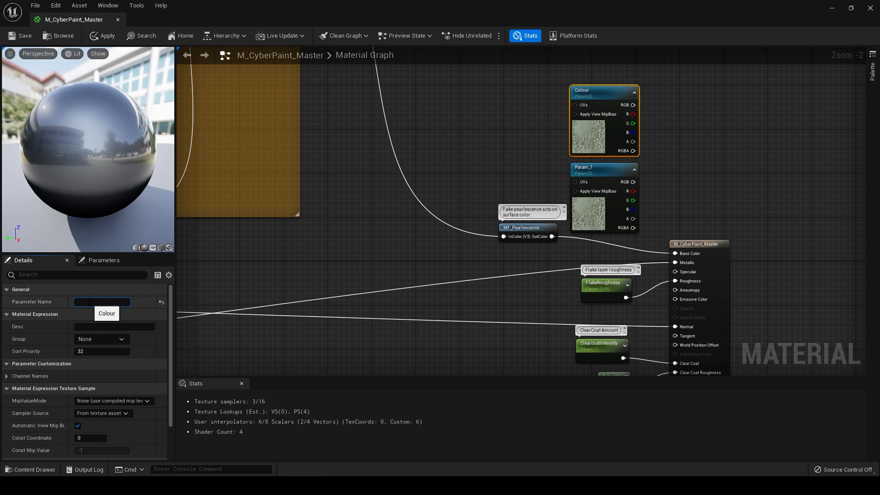
text(Skin)
key(Return)
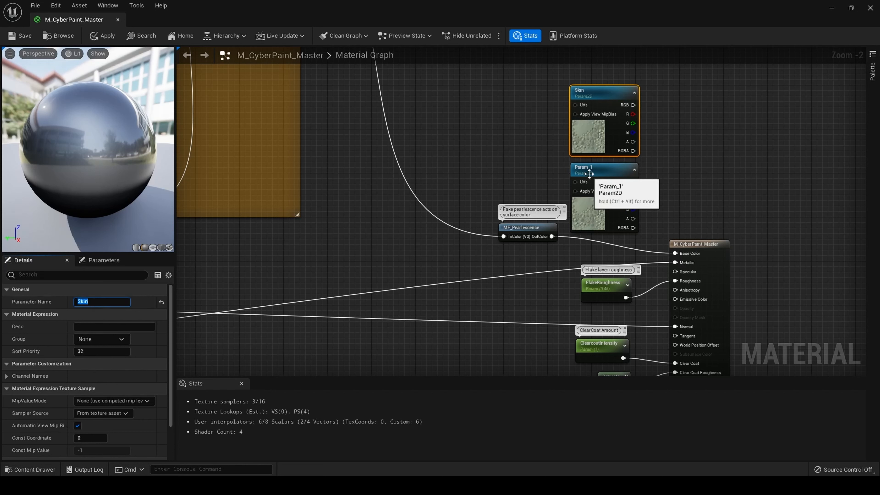
Set the lower texture parameter node's name to Cutout.
click(594, 169)
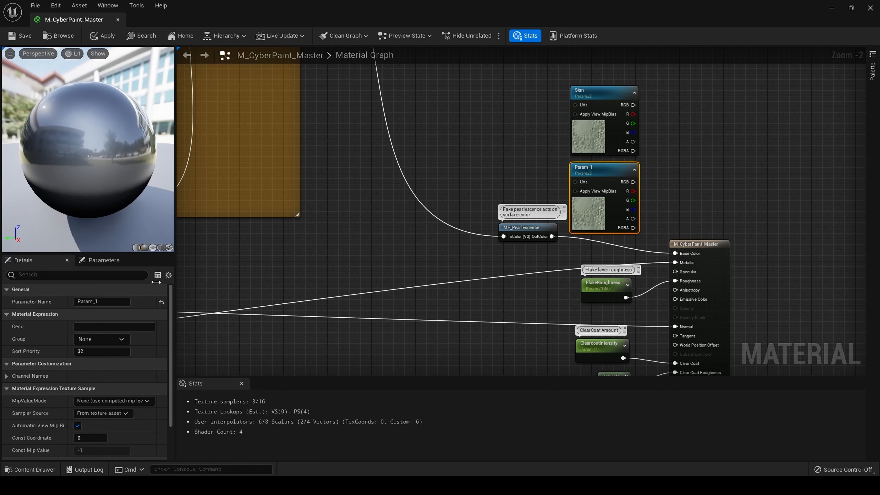
click(101, 303)
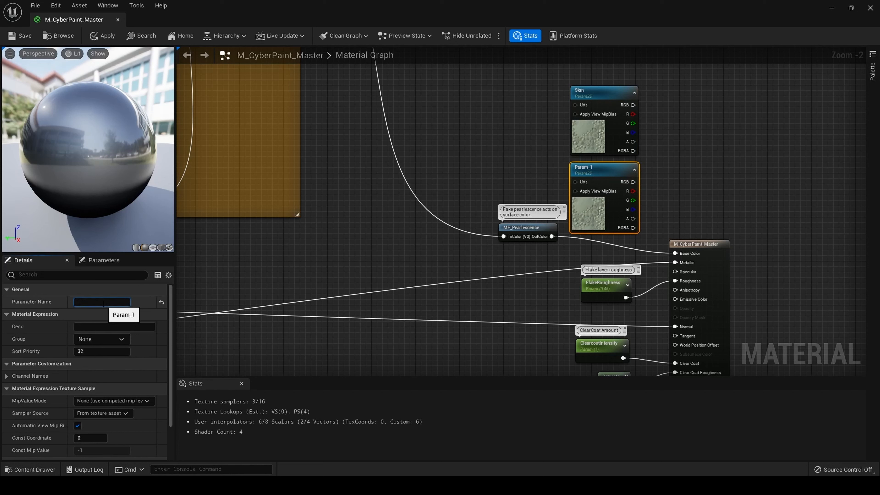
text(Cutout)
key(Return)
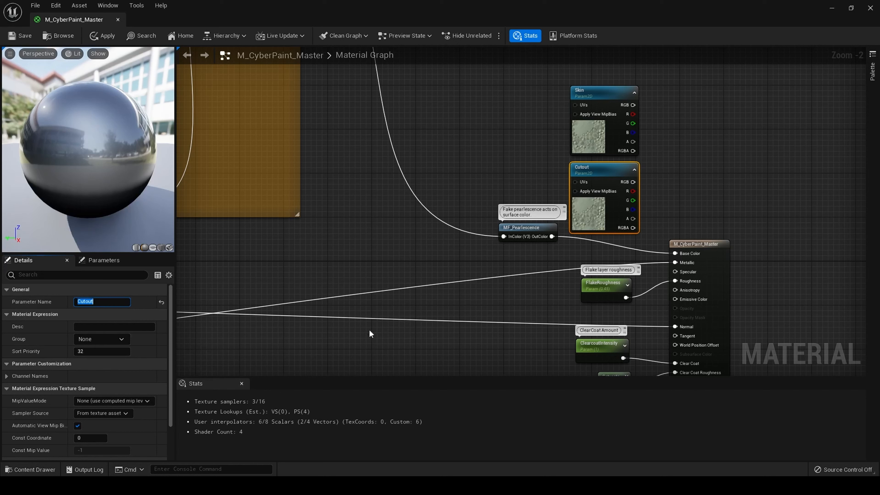
Move MF_Pearlescence away from the material node and stack the Skin and Cutout nodes above it.
drag(539, 235, 506, 241)
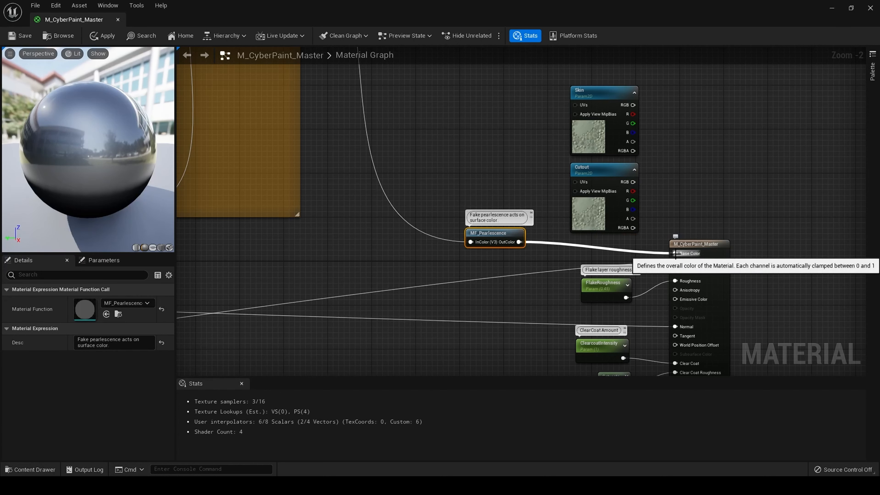
mouse_move(675, 253)
mouse_down()
mouse_move(568, 245)
mouse_move(678, 252)
mouse_up()
drag(649, 87, 496, 176)
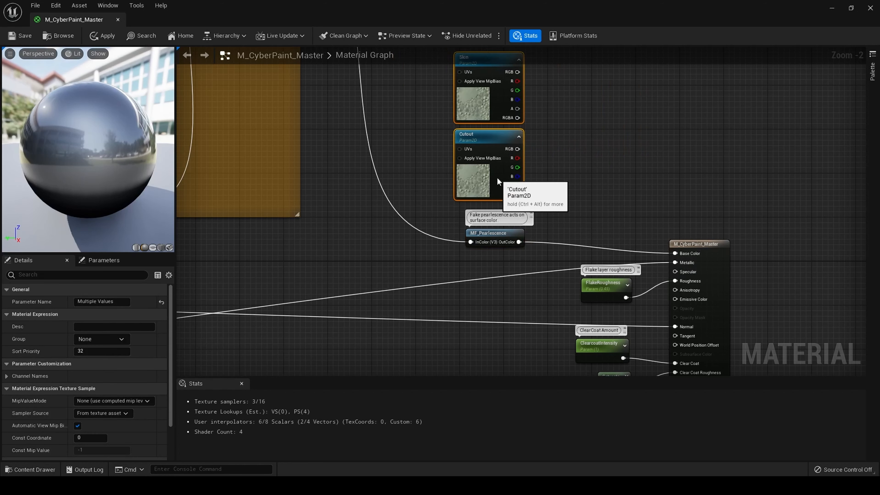
Add a LinearInterpolate node between the Cutout node and the main material node.
right_click(577, 162)
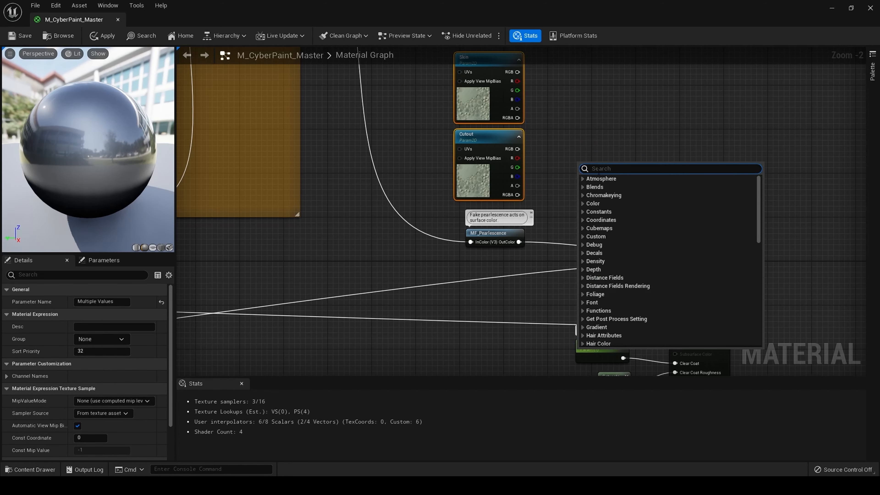
text(l)
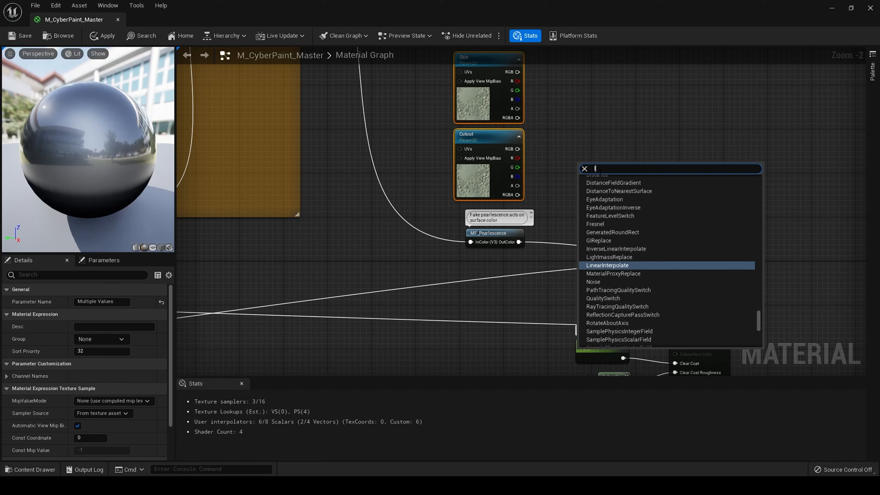
click(631, 266)
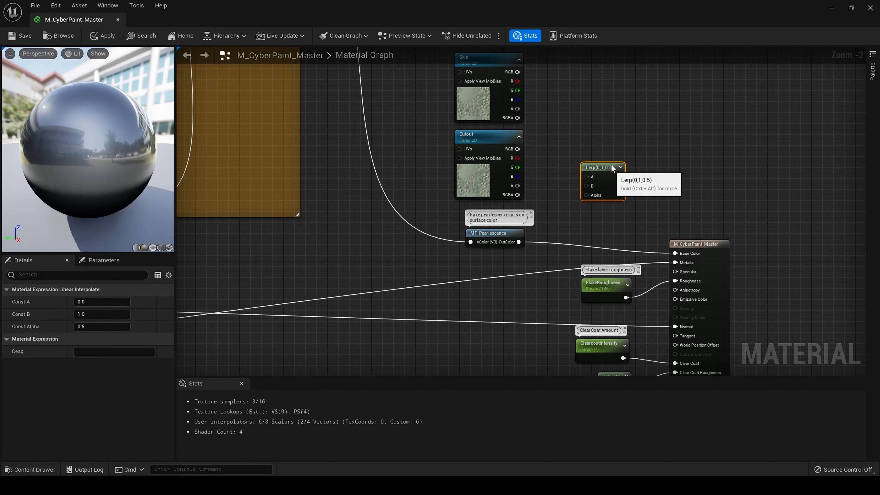
drag(578, 174, 583, 170)
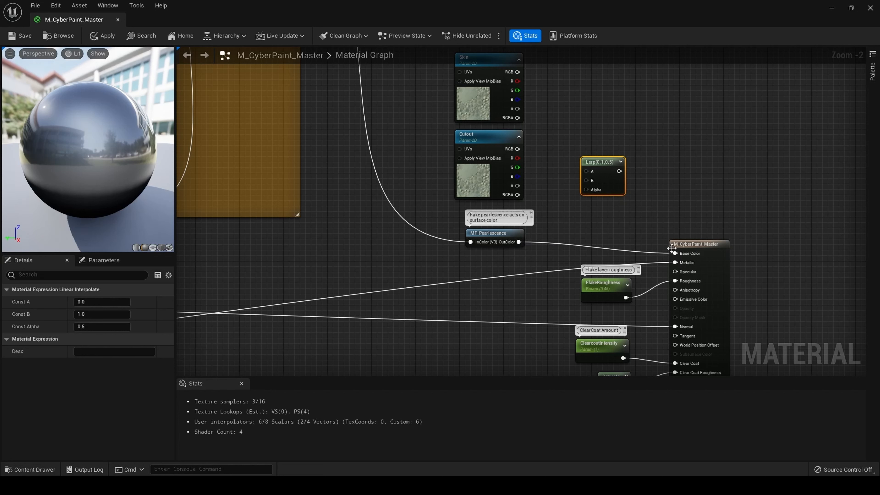
Wire MF_Pearlescence to the Lerp's B, Skin RGB to A, Cutout R to Alpha and the Lerp output to Base Color, and save the material.
ctrl+drag(674, 253, 585, 180)
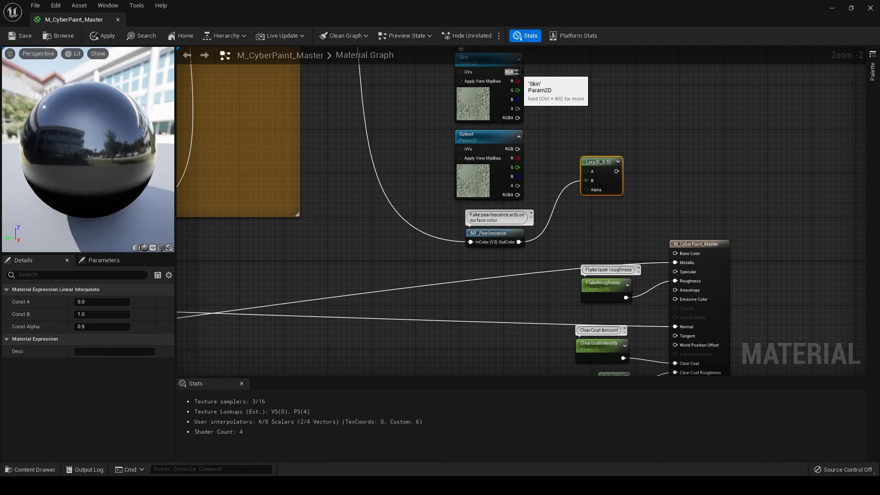
drag(519, 71, 589, 170)
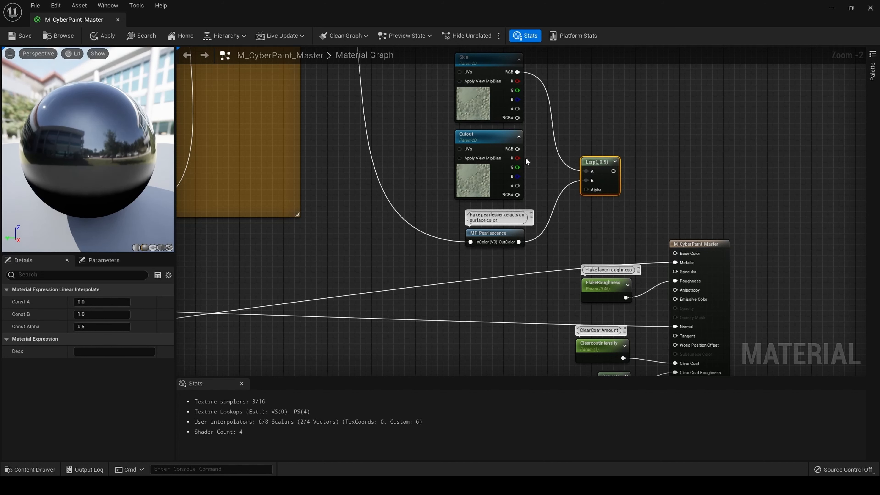
drag(517, 159, 673, 253)
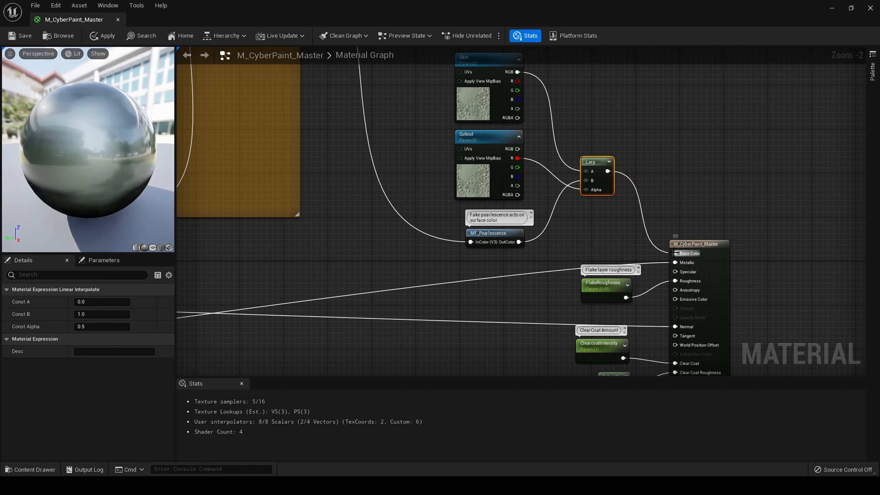
click(24, 38)
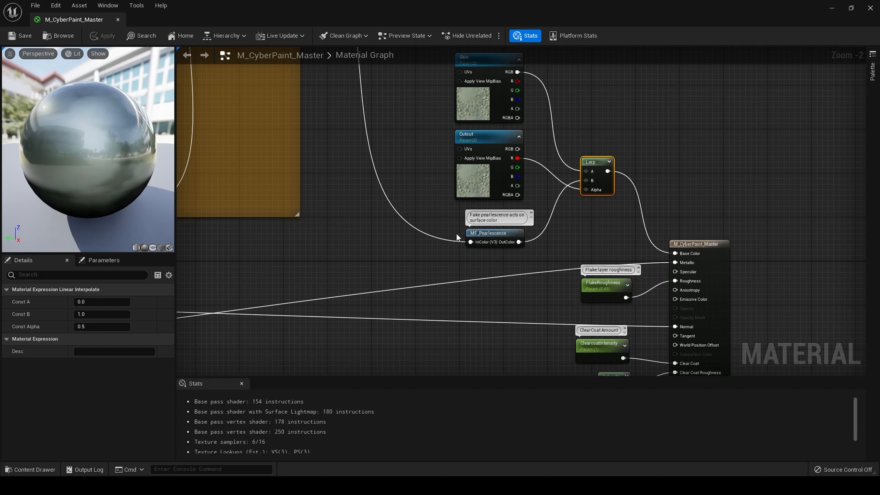
Close the material editor and floating content browser, and open the Materials folder under DazToUnreal/system50.
click(871, 11)
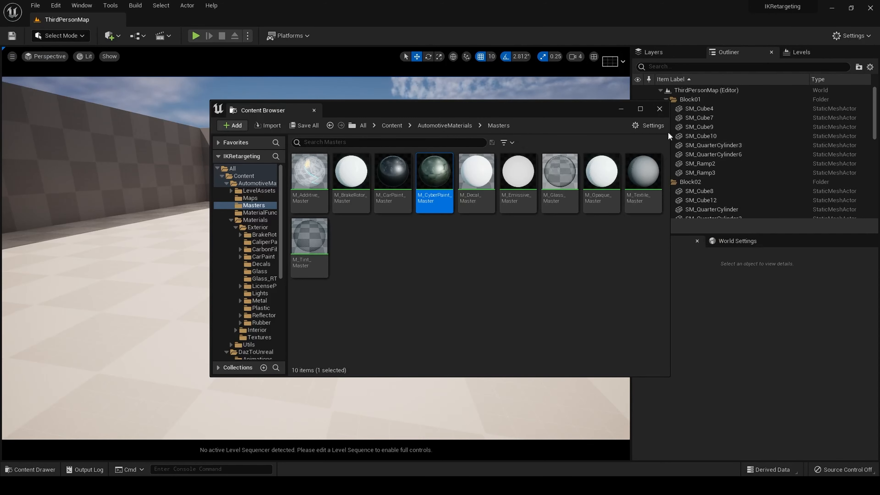
click(659, 109)
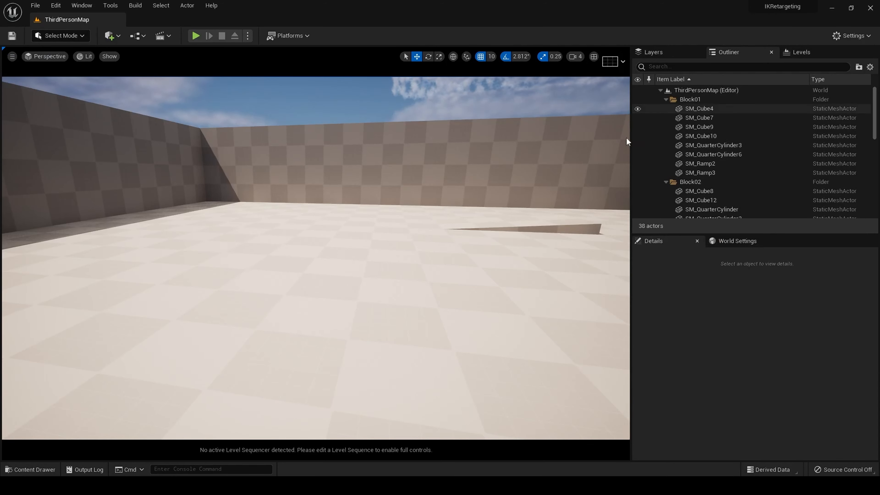
click(30, 469)
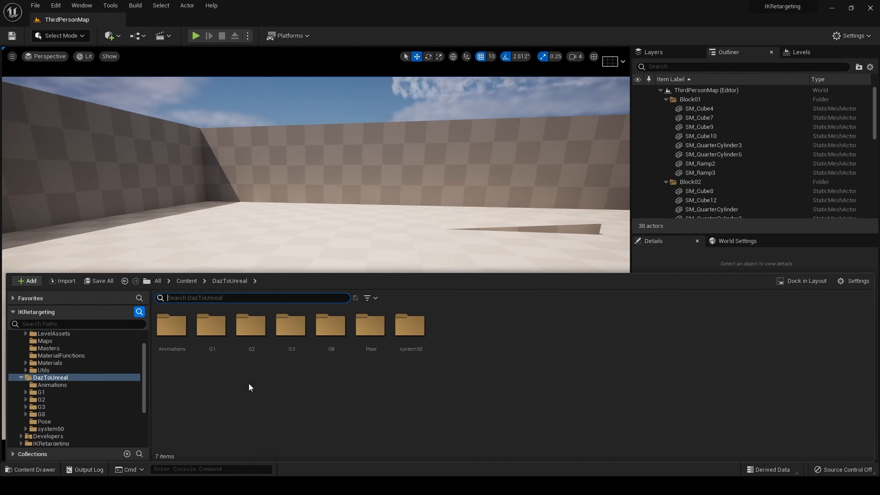
double_click(425, 348)
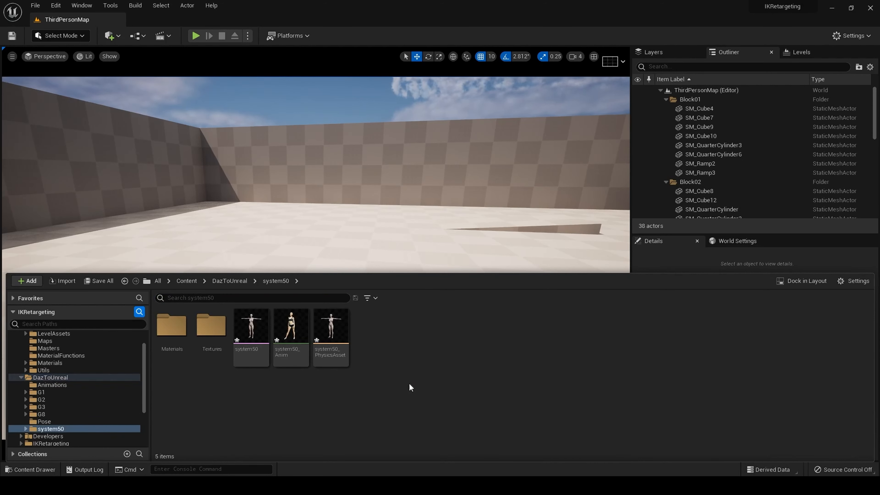
click(168, 347)
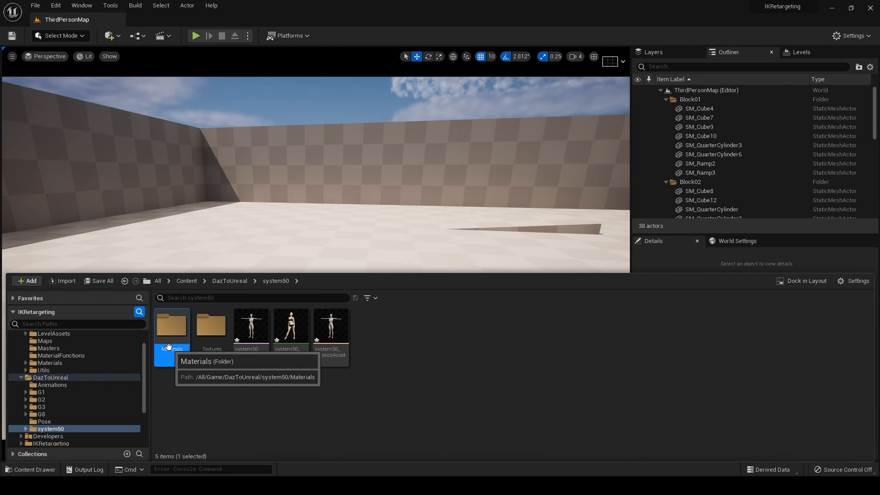
double_click(169, 347)
Create a new folder named Tutorial inside the system50 Materials folder.
right_click(291, 356)
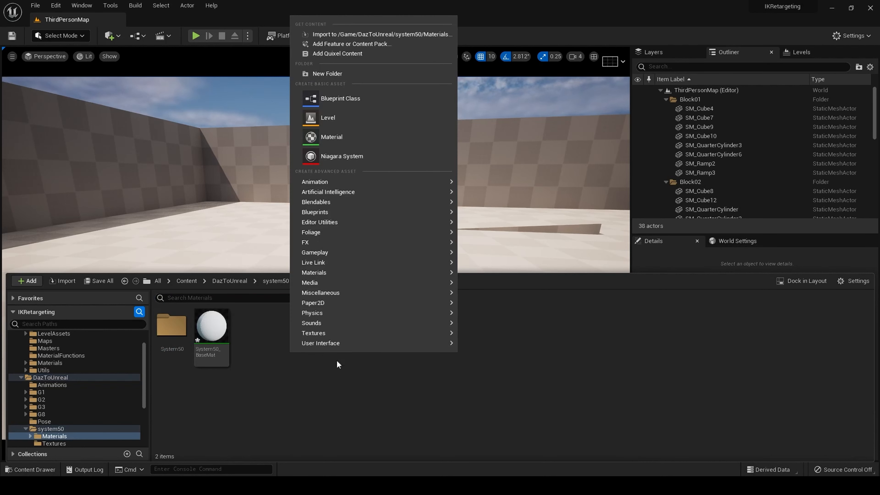
click(405, 73)
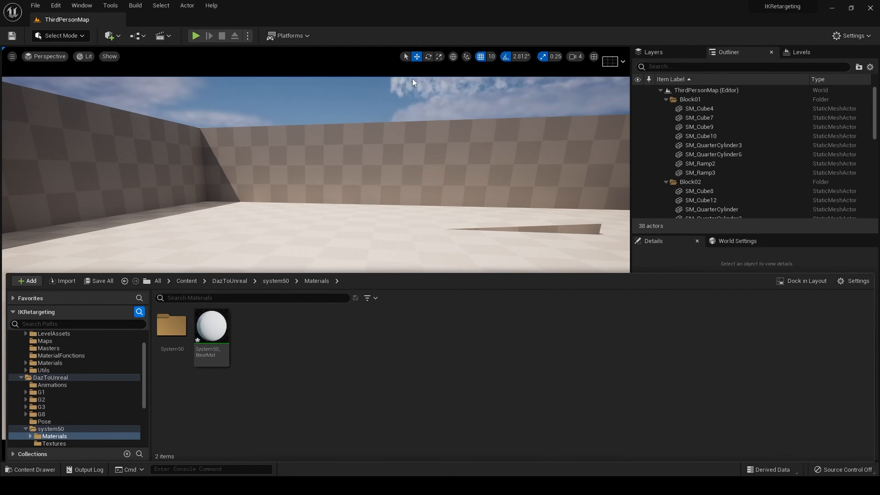
key(BackSpace)
text(Tut)
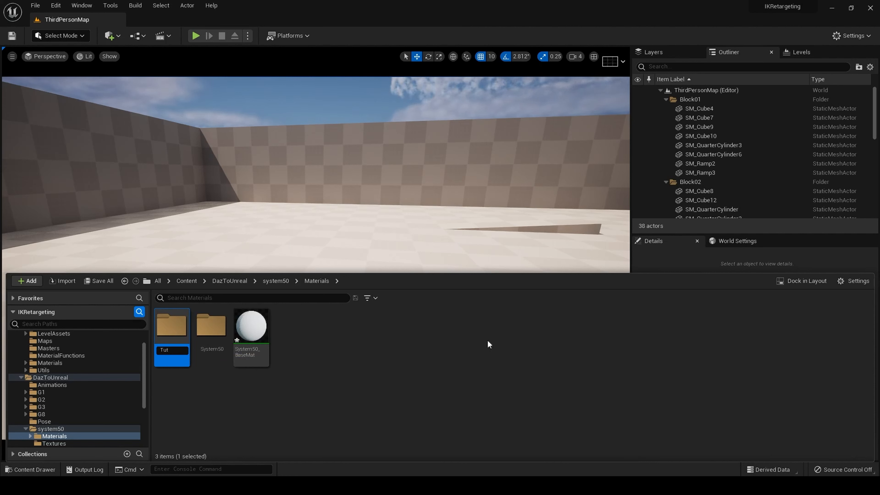
text(orial)
key(Return)
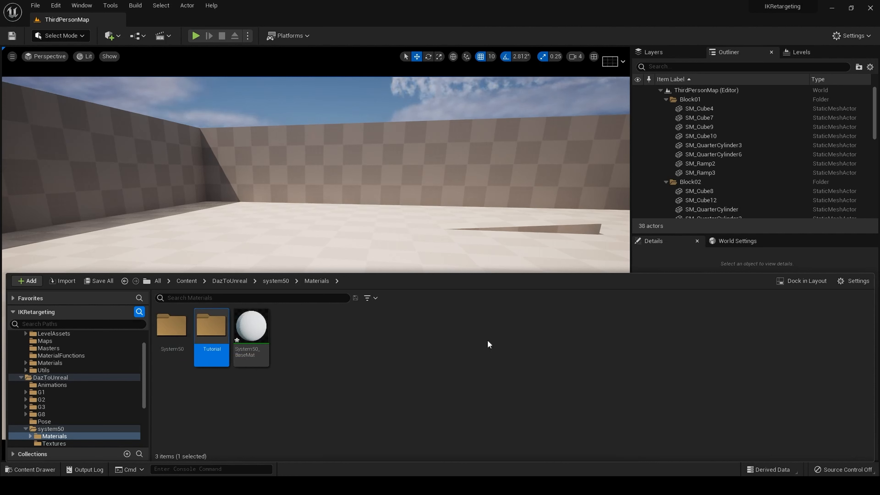
Create a material instance named Sys50Torso inside the Tutorial folder.
double_click(223, 341)
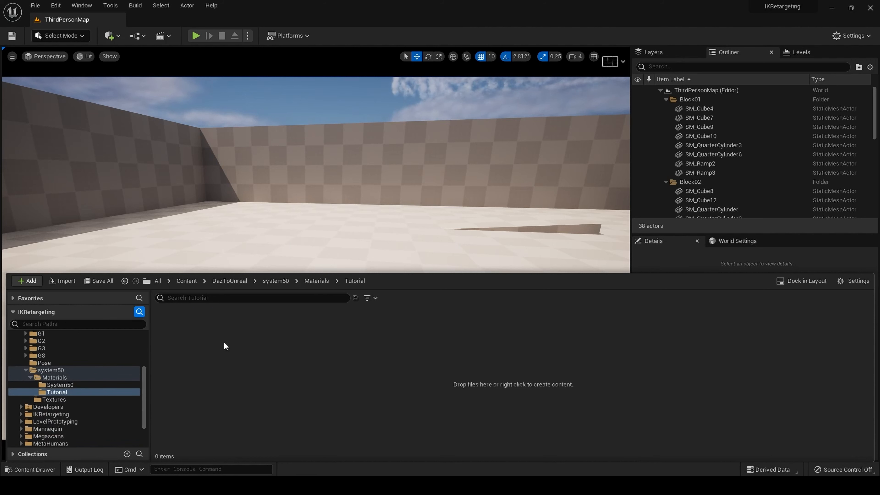
right_click(302, 350)
mouse_move(410, 174)
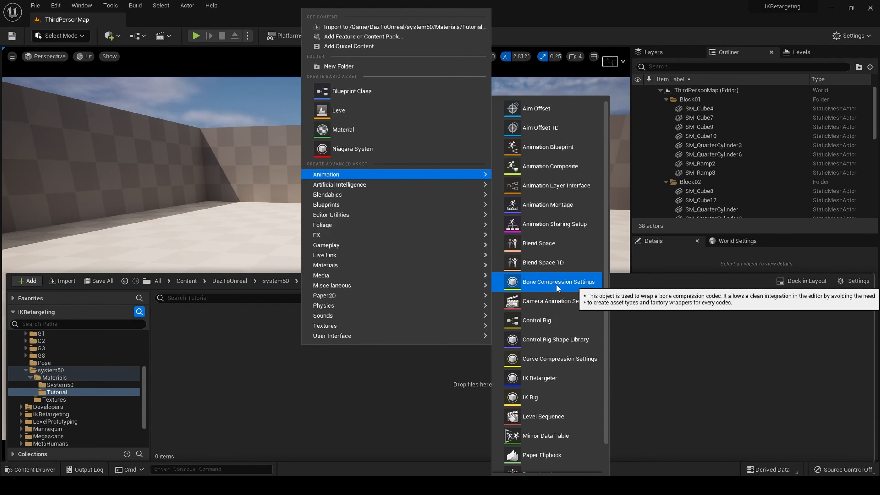
mouse_move(403, 265)
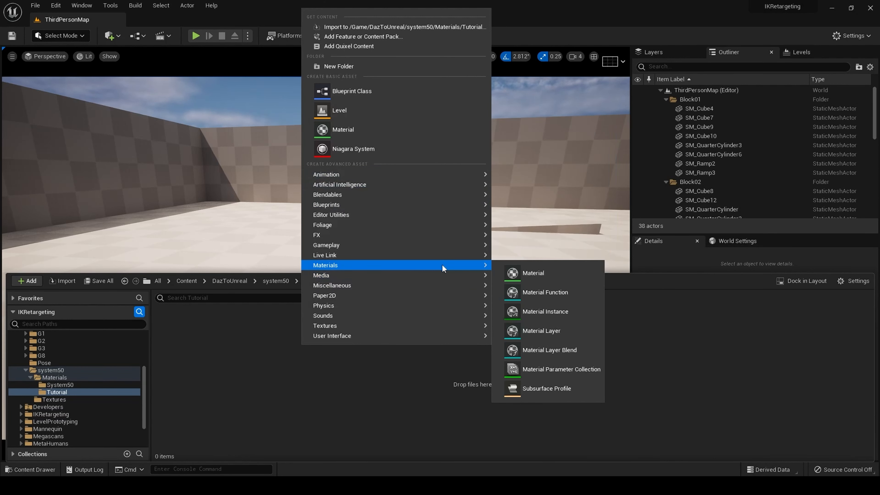
click(552, 311)
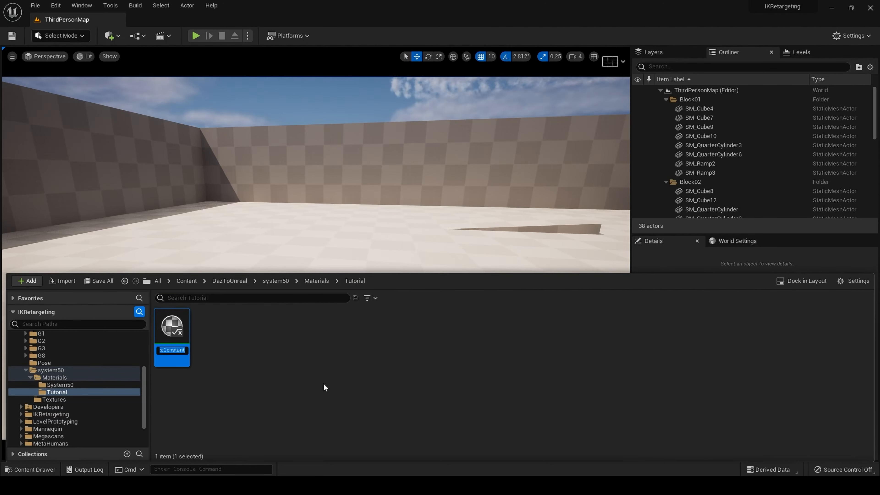
key(BackSpace)
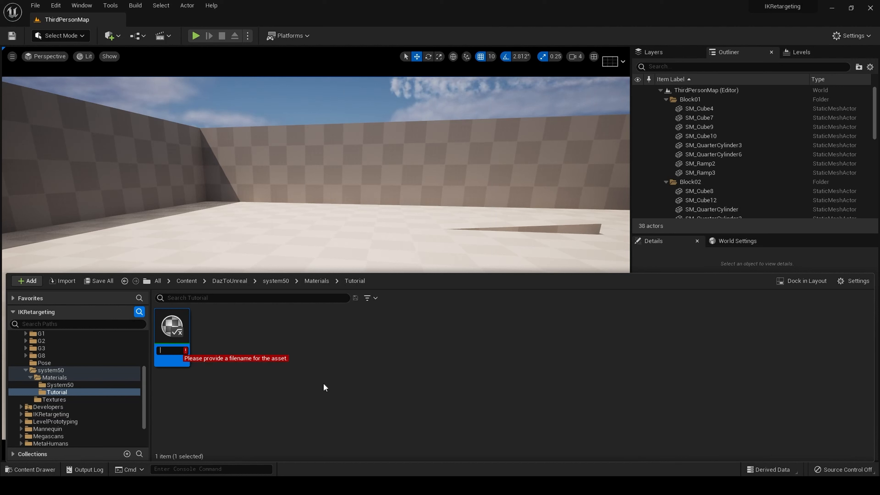
text(Sys50T)
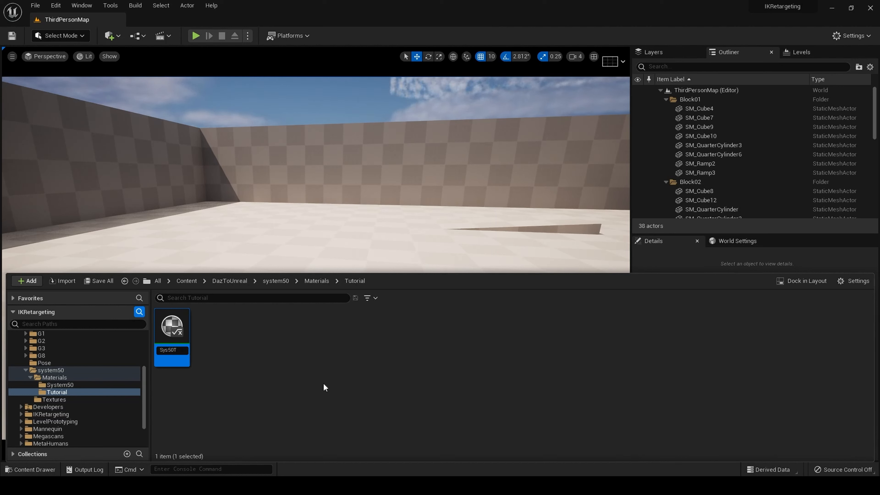
text(orso)
key(Return)
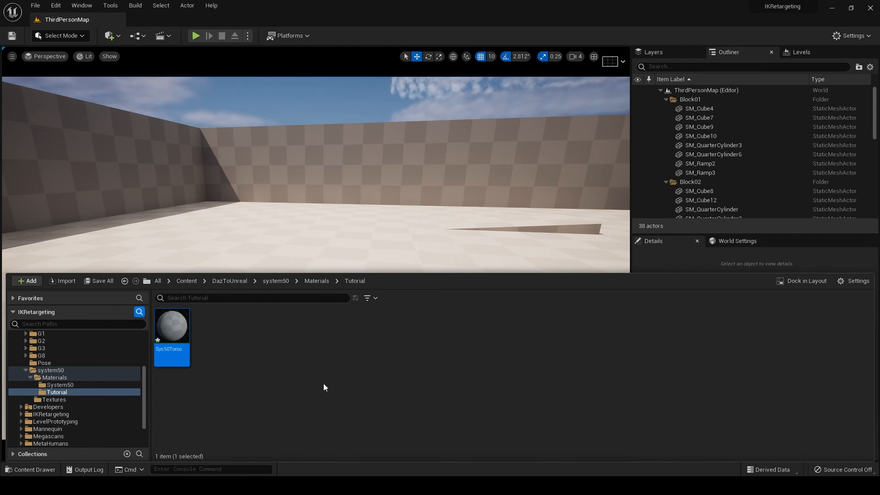
Open the Sys50Torso material instance and set its parent to M_CyberPaint_Master.
double_click(175, 330)
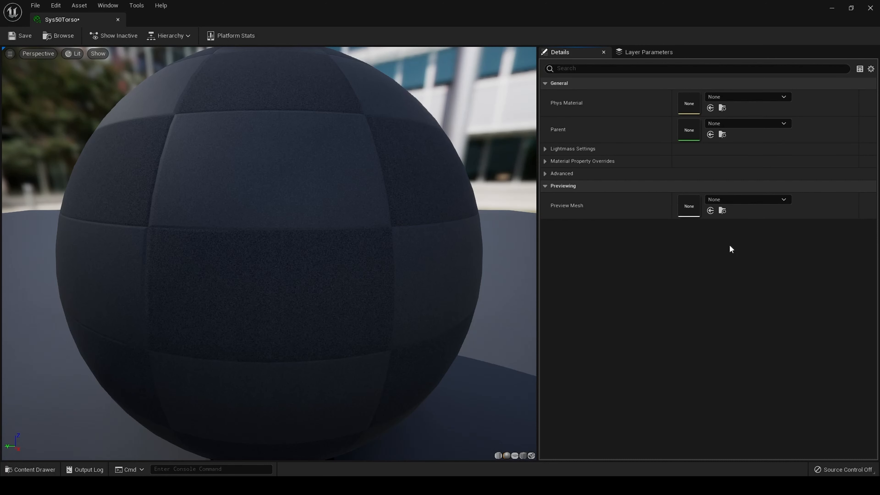
click(744, 123)
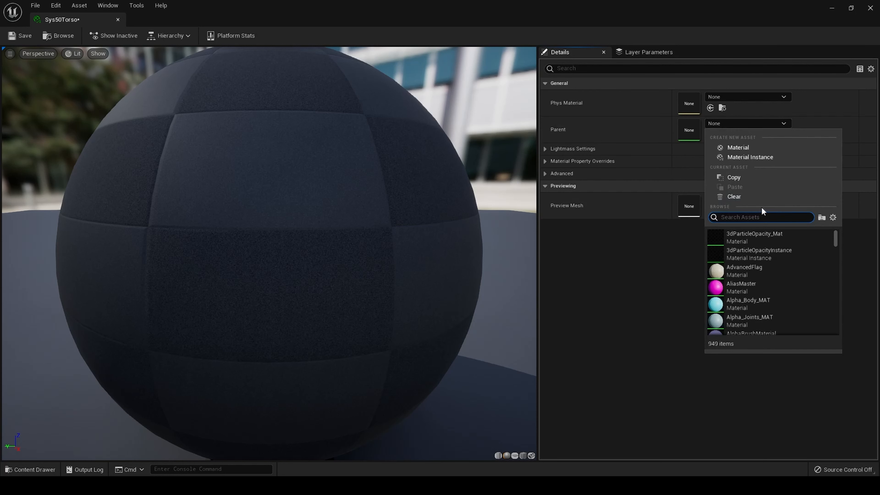
text(cyber)
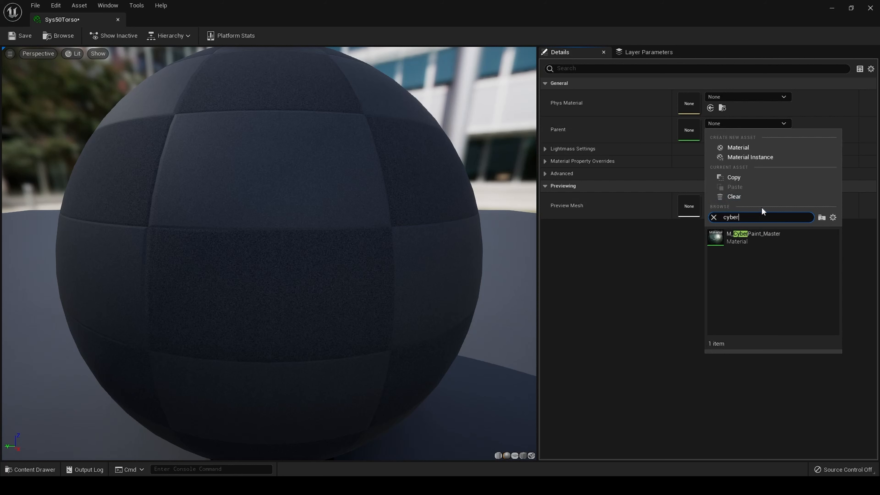
click(751, 241)
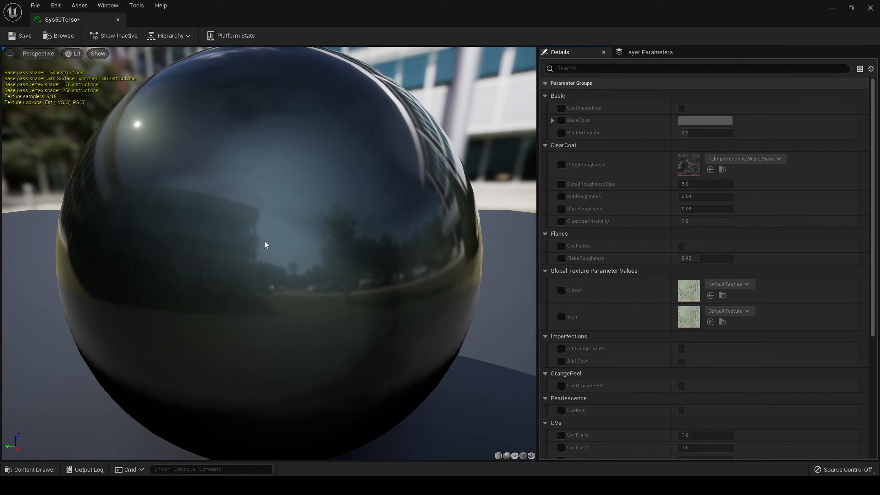
drag(265, 244, 280, 234)
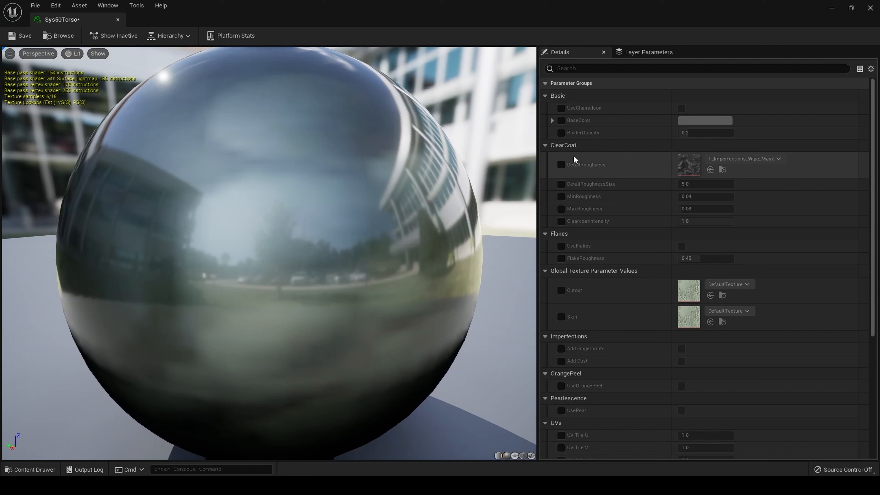
Enable UseChameleon and override BaseColor with a fully saturated dark red, about 0.427 in value (hex sRGB AF0000FF).
click(560, 109)
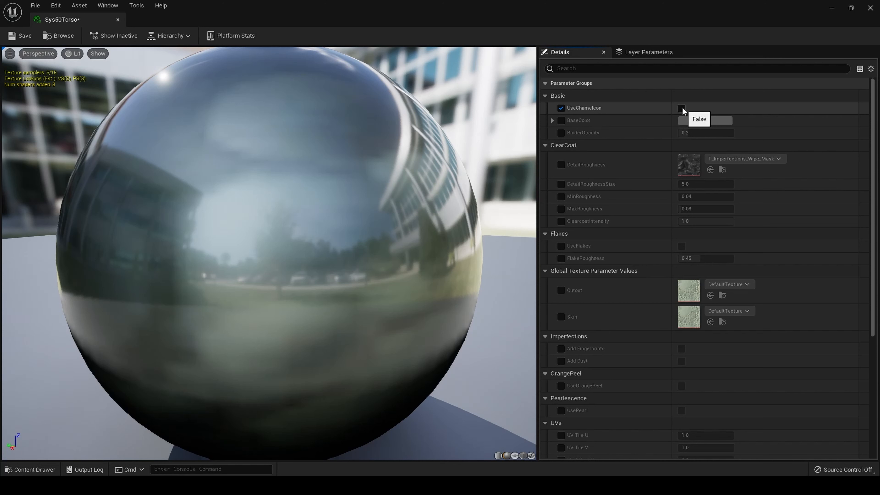
click(681, 108)
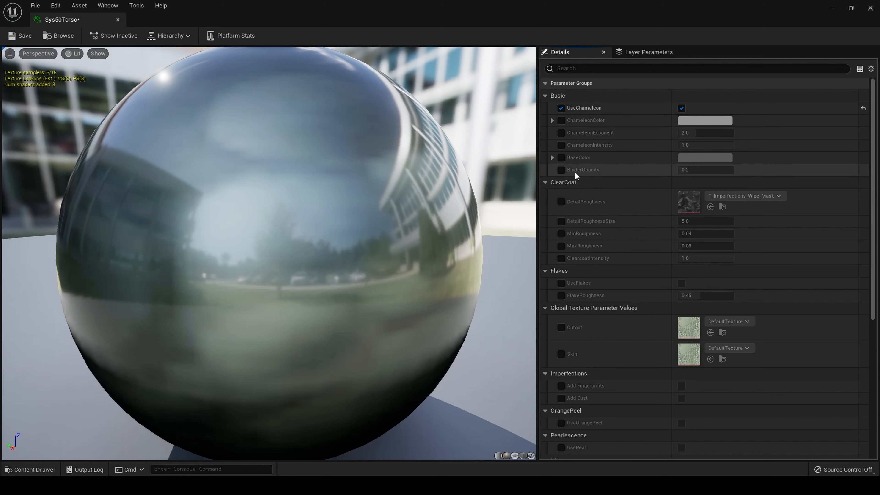
click(561, 159)
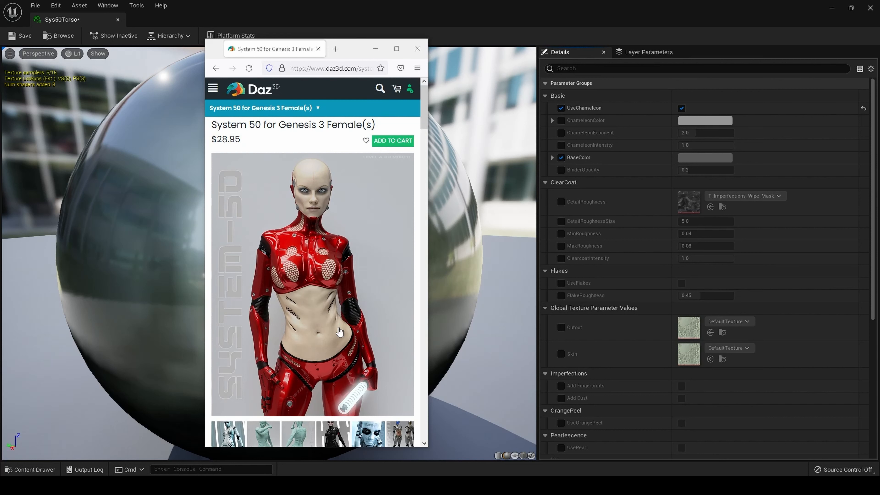
click(700, 158)
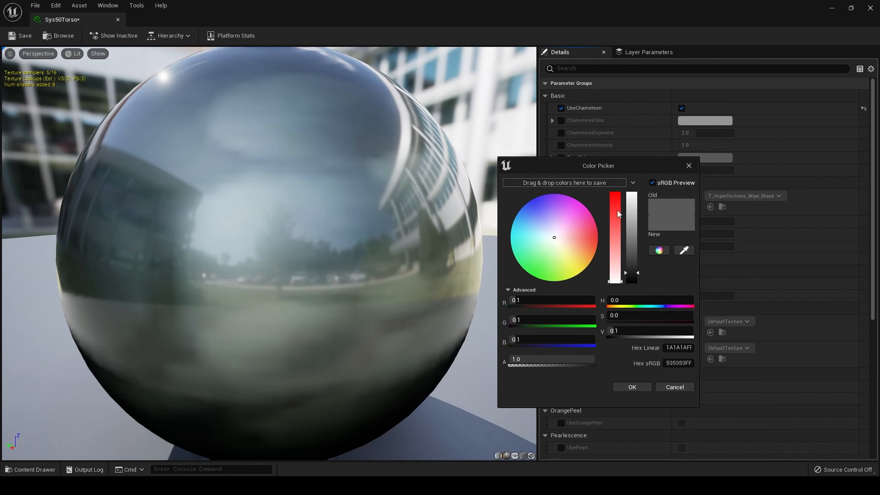
click(615, 195)
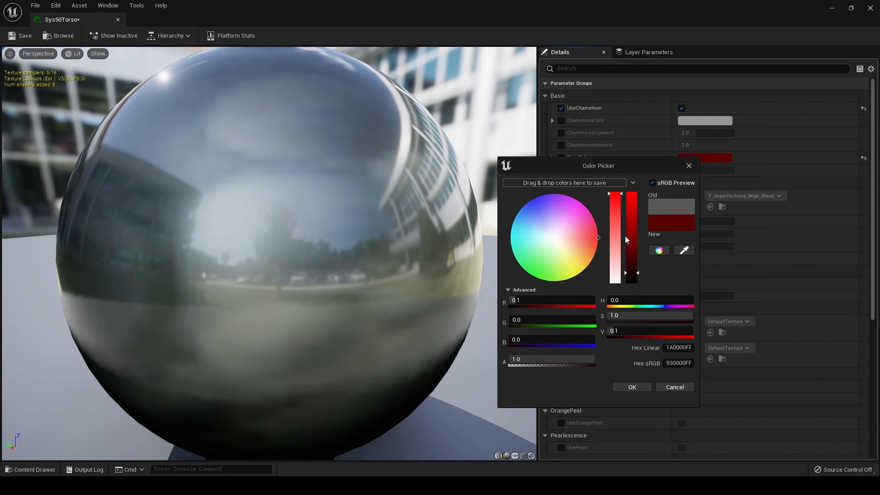
click(635, 235)
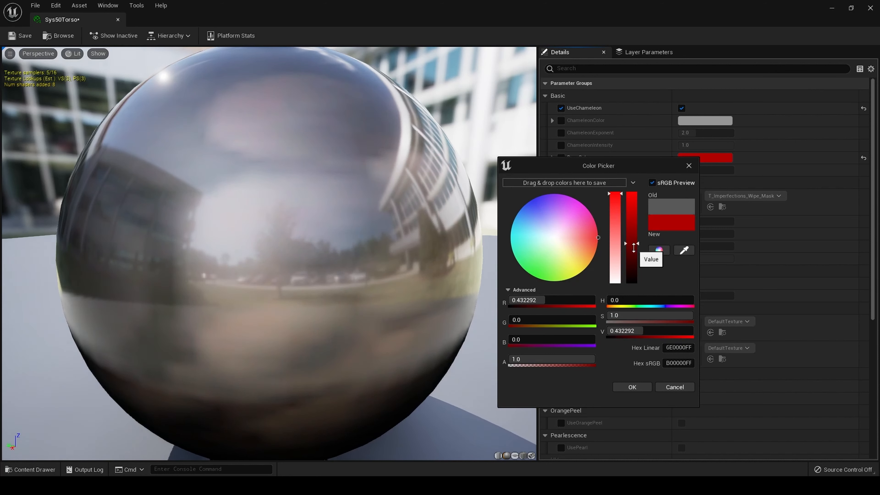
click(635, 243)
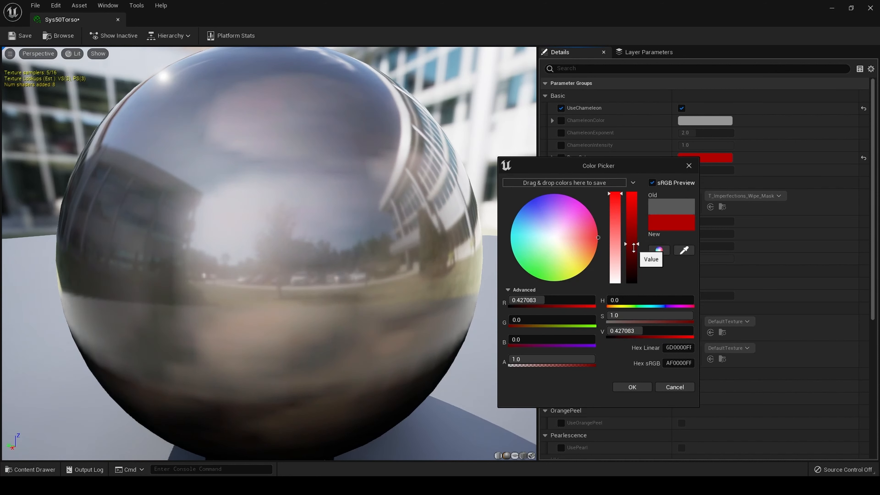
click(632, 387)
Override ChameleonColor with a muted blue (hex sRGB 4F7495FF) and check the result on the preview sphere.
click(560, 120)
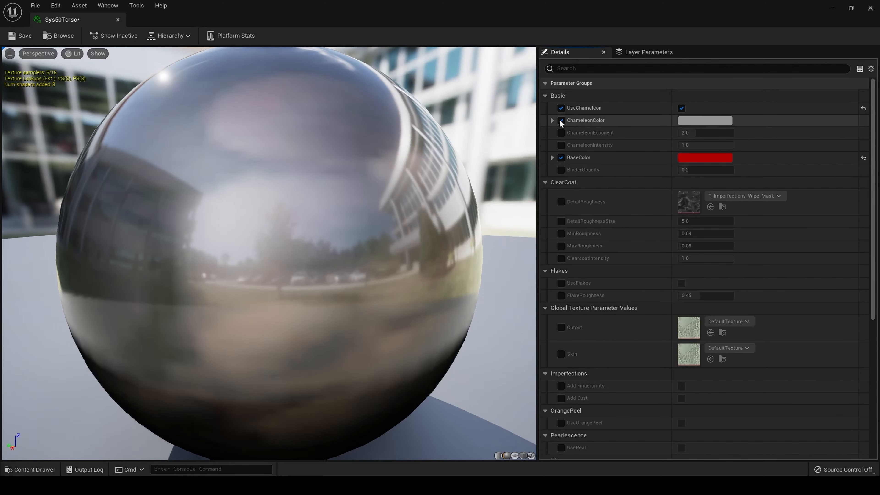
click(699, 121)
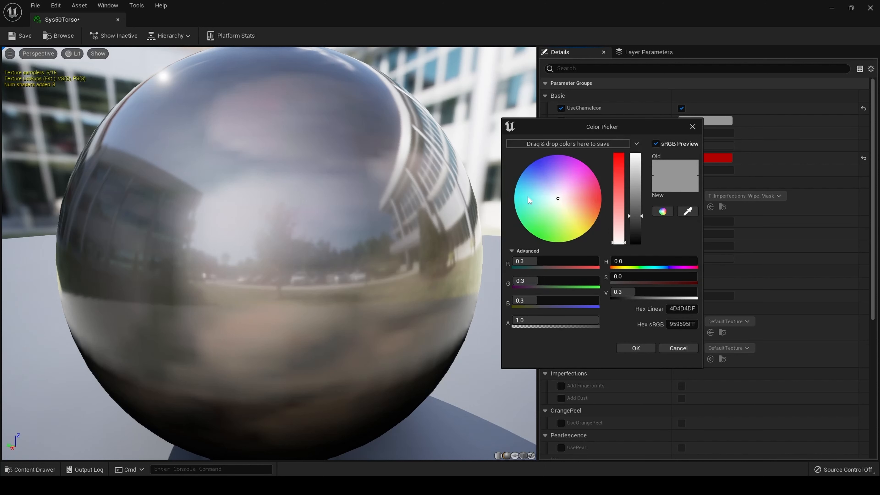
click(547, 175)
mouse_move(544, 178)
mouse_down()
mouse_move(528, 188)
mouse_move(530, 178)
mouse_up()
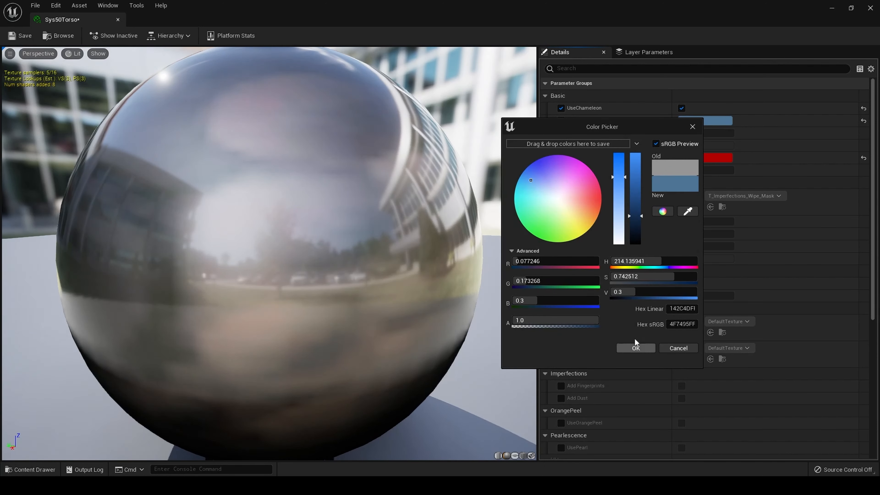
click(636, 348)
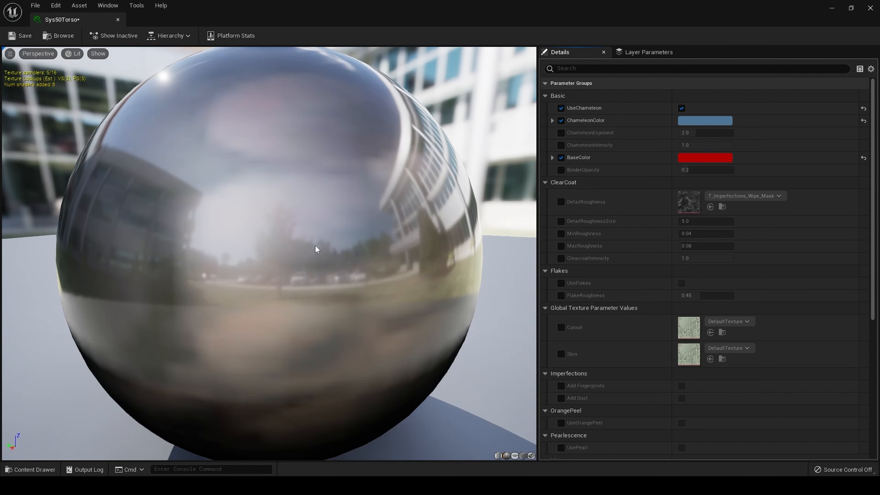
mouse_move(270, 248)
mouse_down()
mouse_move(297, 248)
mouse_move(277, 284)
mouse_move(290, 228)
mouse_move(281, 257)
mouse_move(268, 247)
mouse_up()
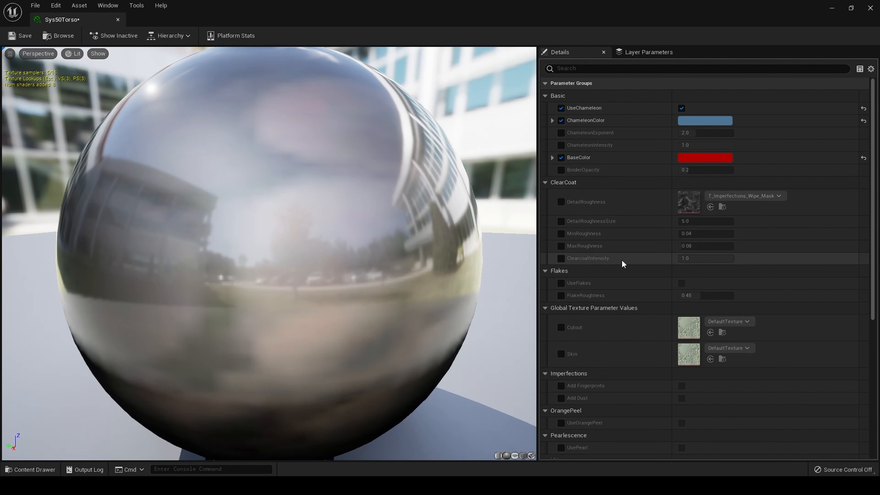
Enable the Cutout and Skin texture overrides in the Sys50Torso material instance and save it.
scroll(633, 268, down, 1)
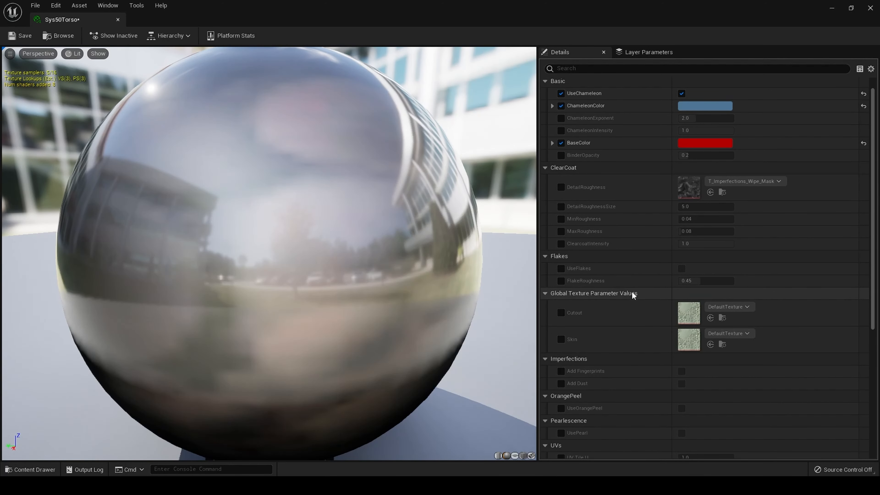
scroll(633, 312, down, 2)
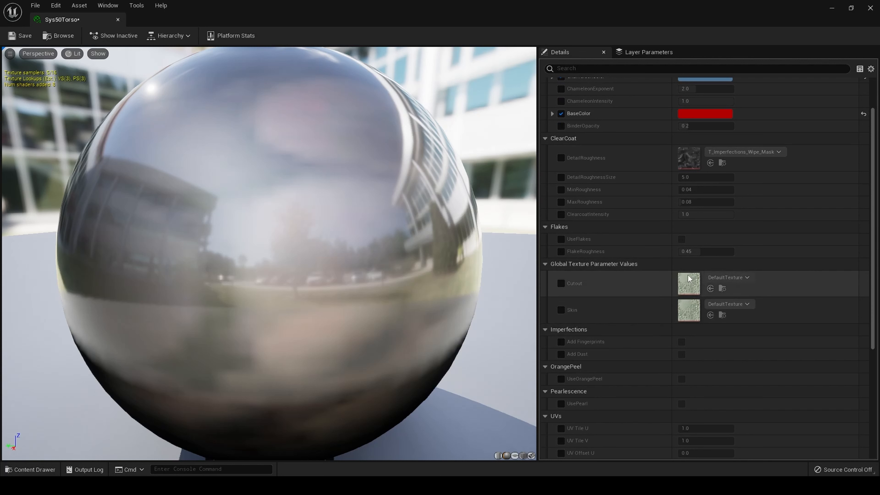
click(561, 283)
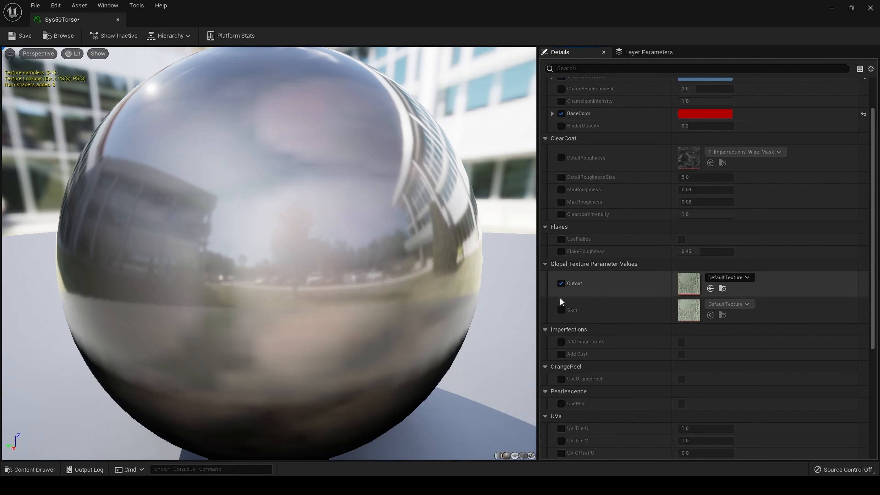
click(561, 313)
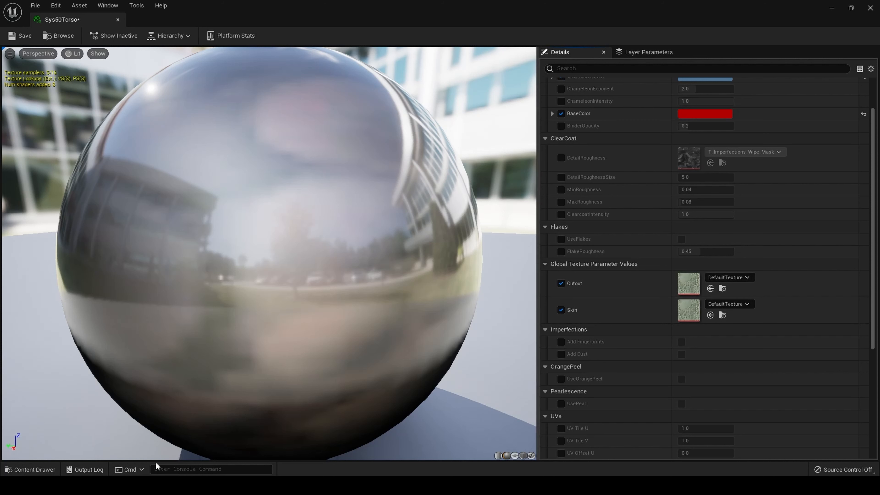
scroll(610, 281, down, 2)
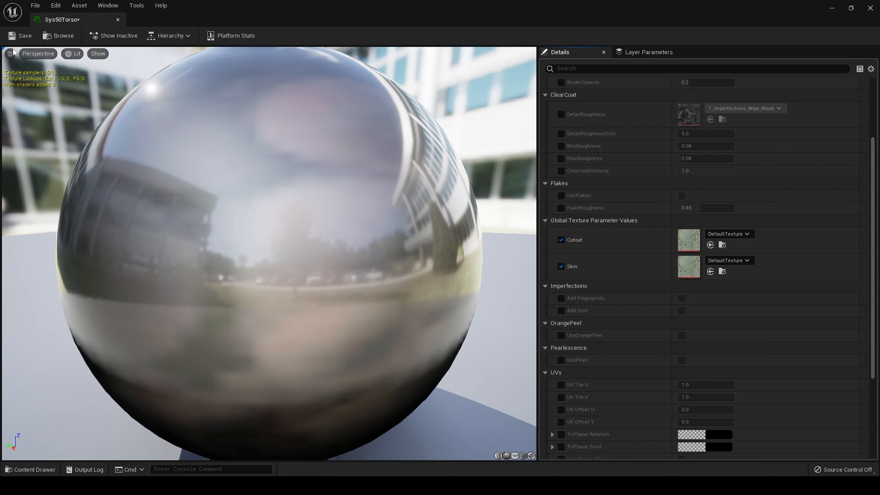
click(14, 41)
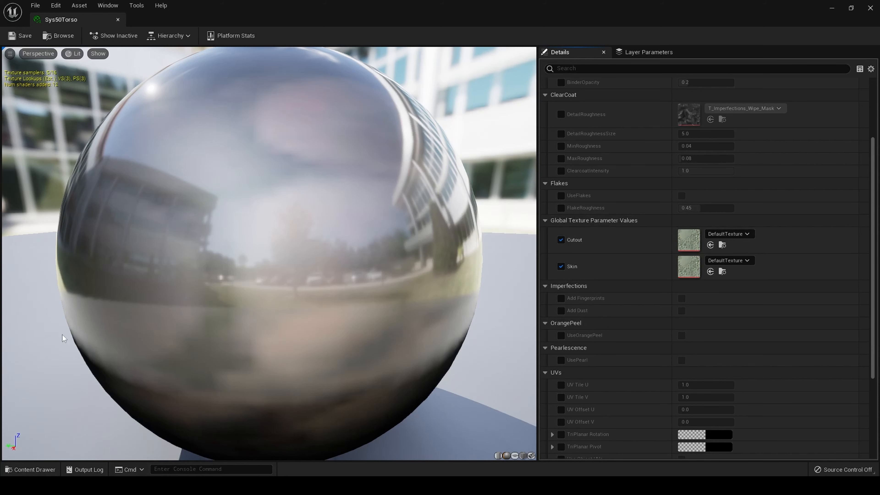
Create a folder named GeoSuit inside the system50 Textures folder and open it.
click(37, 471)
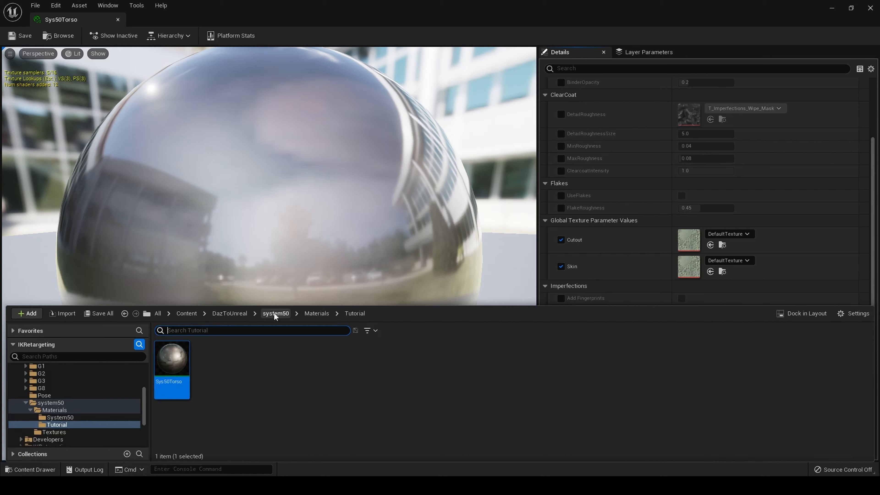
click(312, 314)
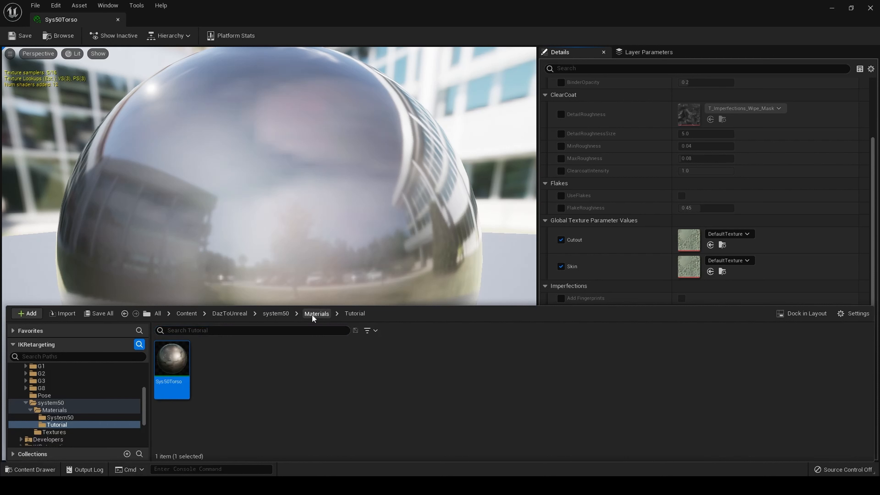
click(282, 314)
click(211, 357)
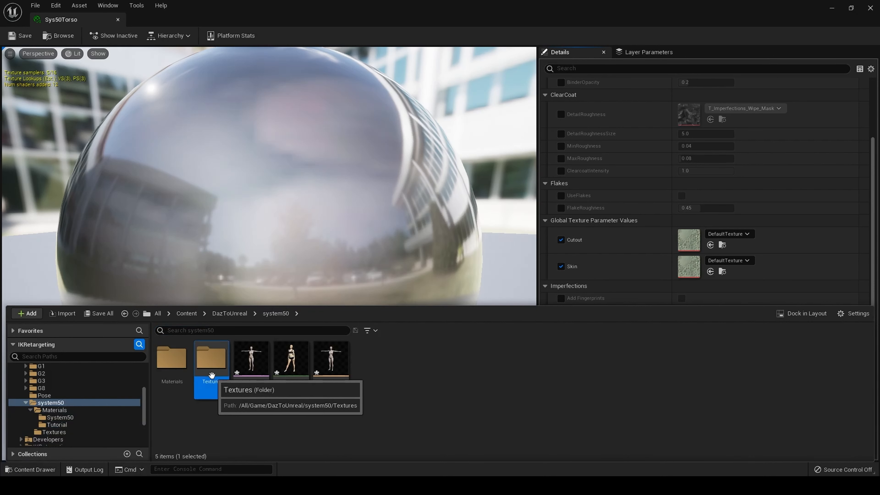
double_click(211, 357)
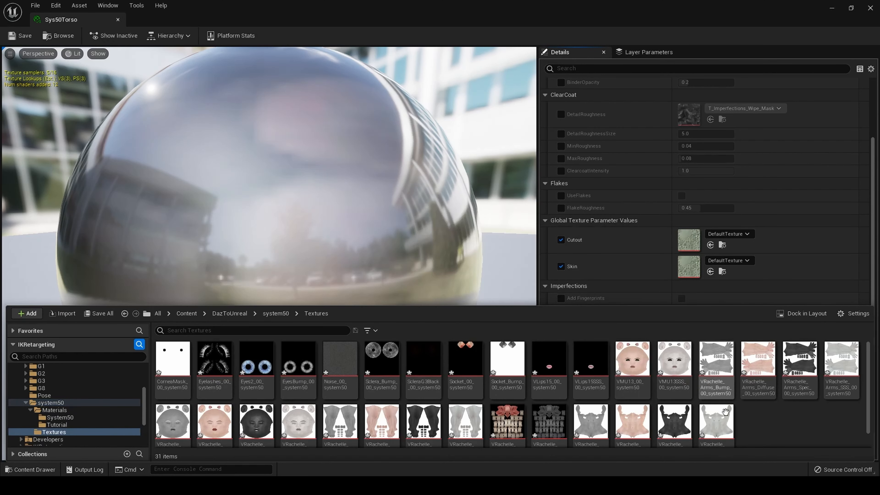
right_click(757, 422)
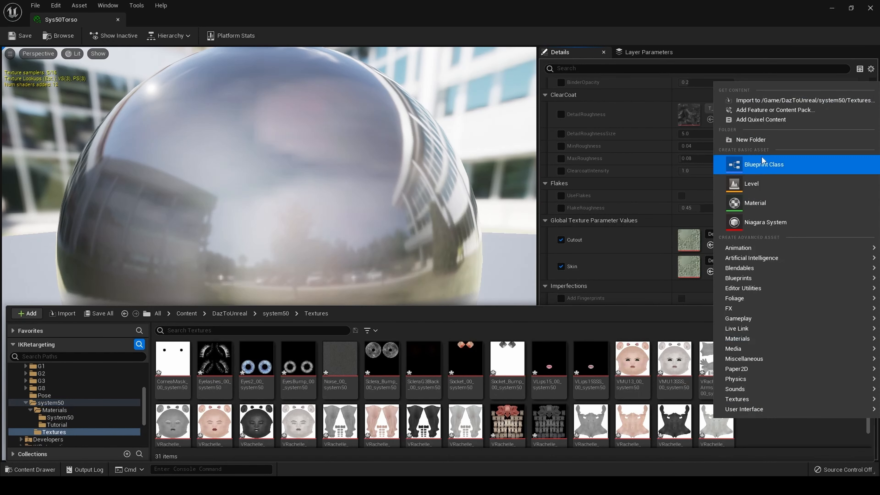
click(769, 139)
key(BackSpace)
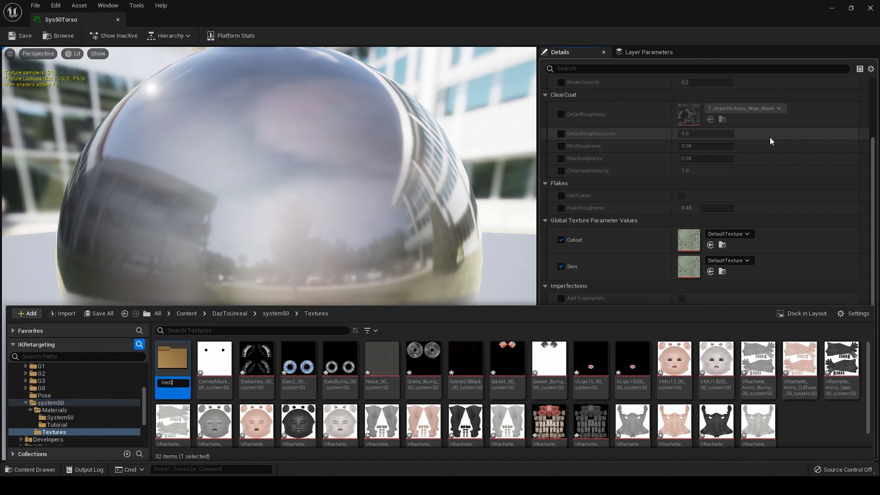
key(Return)
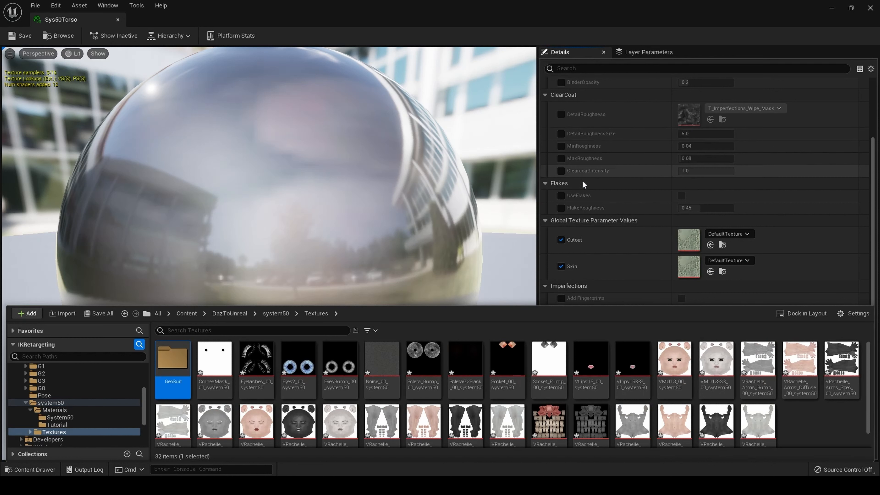
double_click(186, 361)
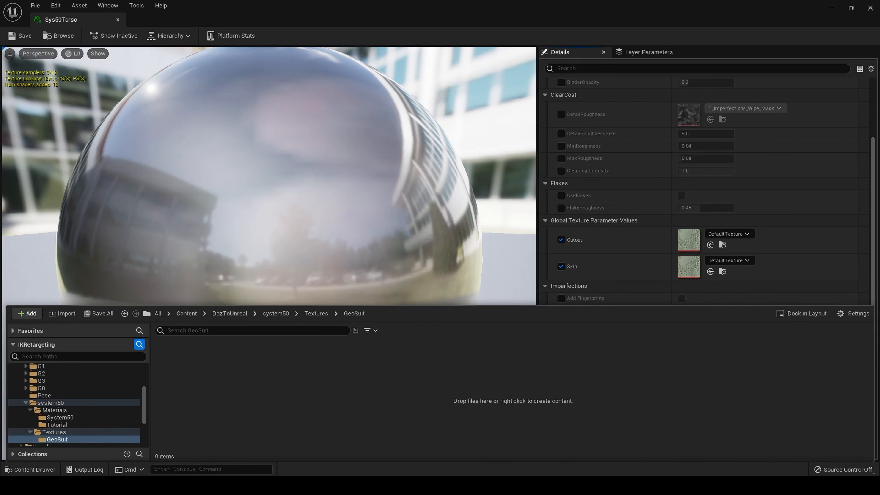
Switch to File Explorer and import all files from Desktop > Tutorial2 > System 50 into the GeoSuit folder.
key(alt+Tab)
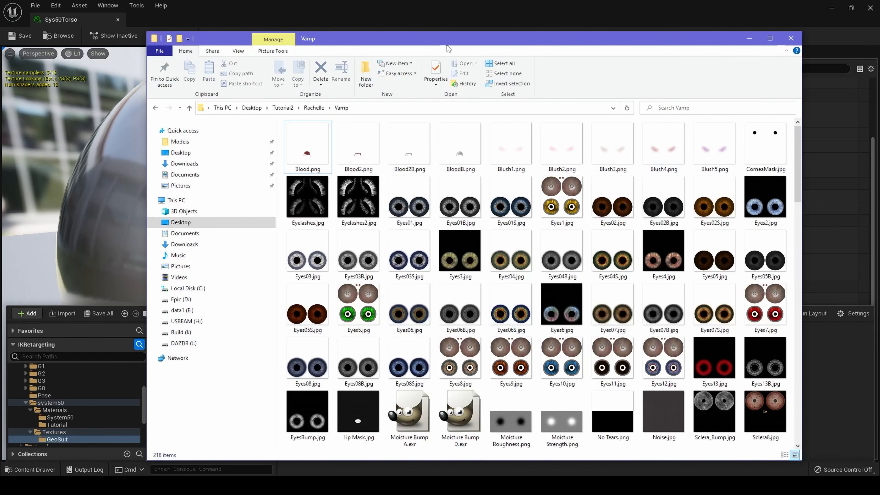
click(285, 108)
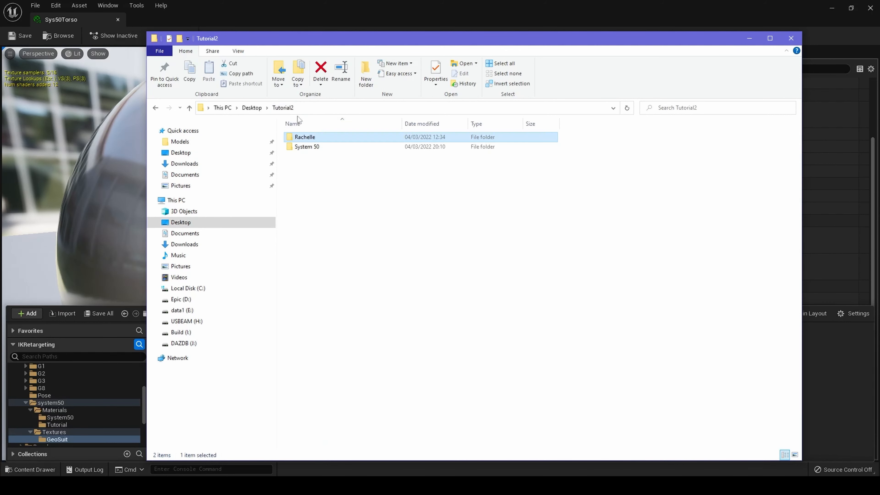
click(309, 148)
double_click(309, 151)
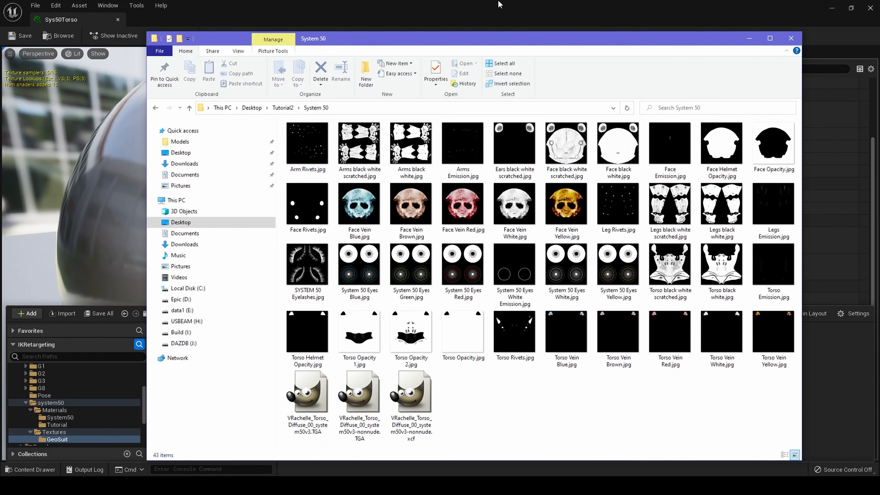
drag(480, 41, 553, 33)
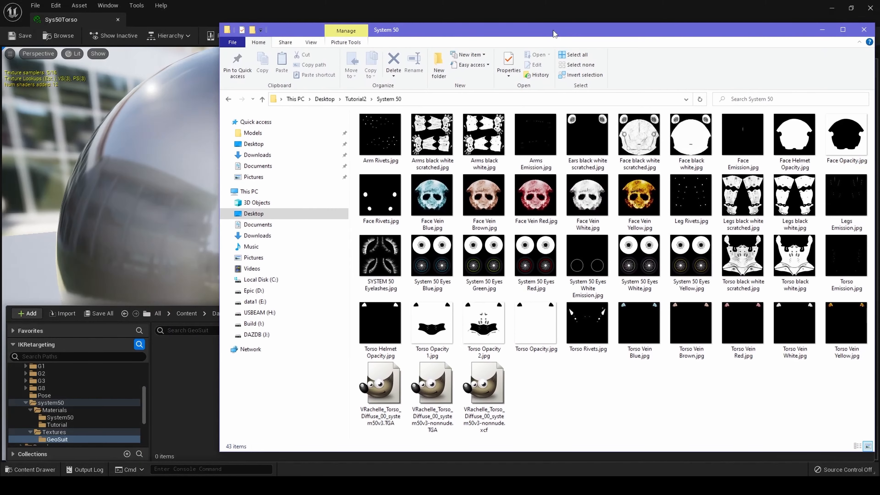
click(500, 387)
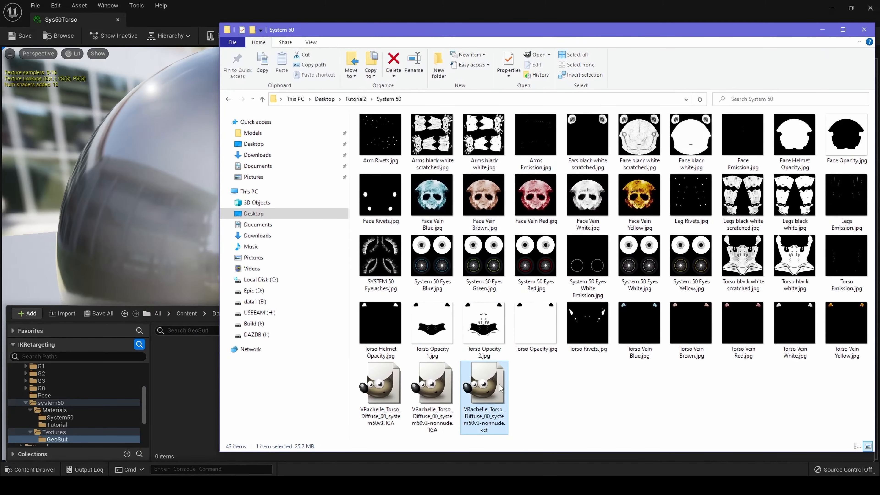
shift+click(367, 143)
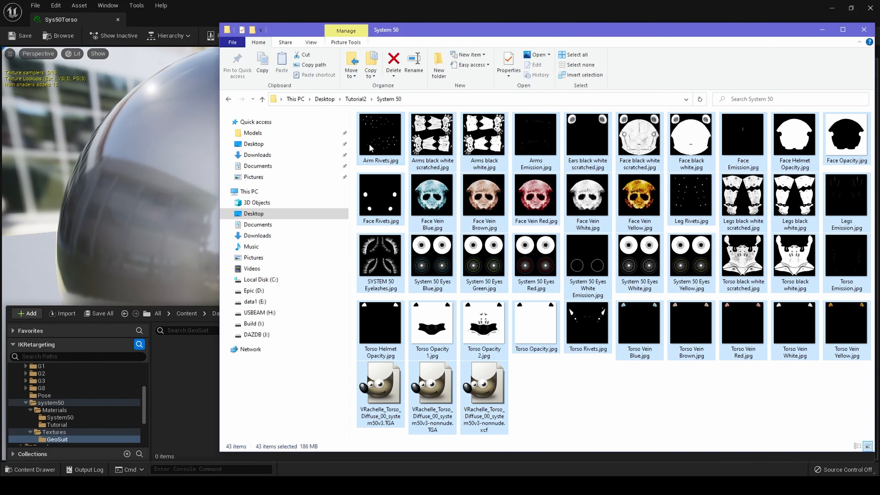
drag(369, 143, 204, 387)
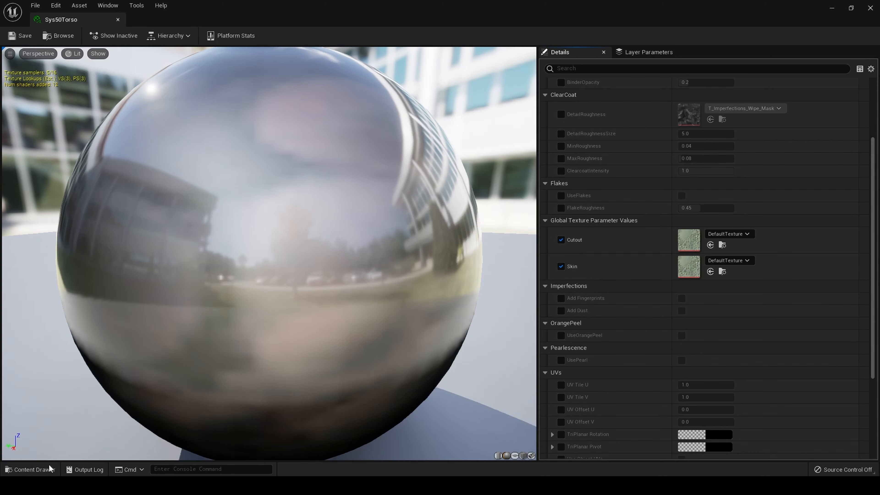
Assign the Torso_Opacity_2 texture from GeoSuit to the Cutout parameter, save the instance and check the cutout on the preview sphere.
click(34, 470)
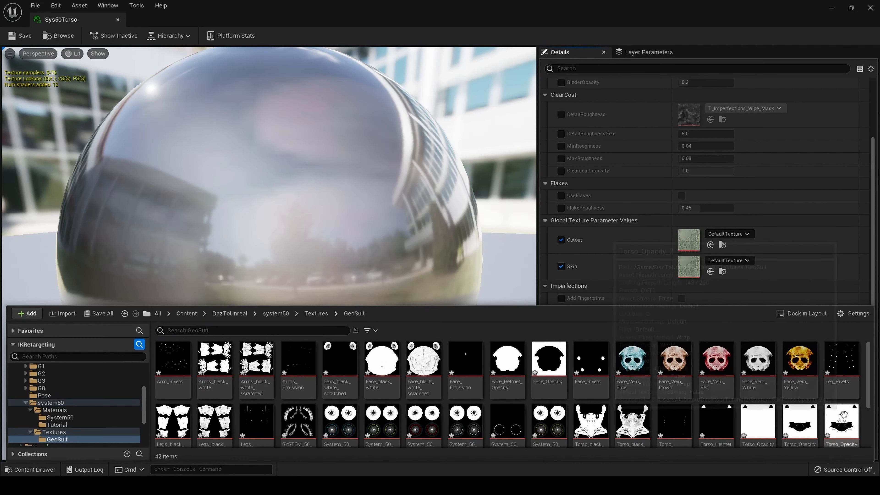
scroll(845, 399, down, 1)
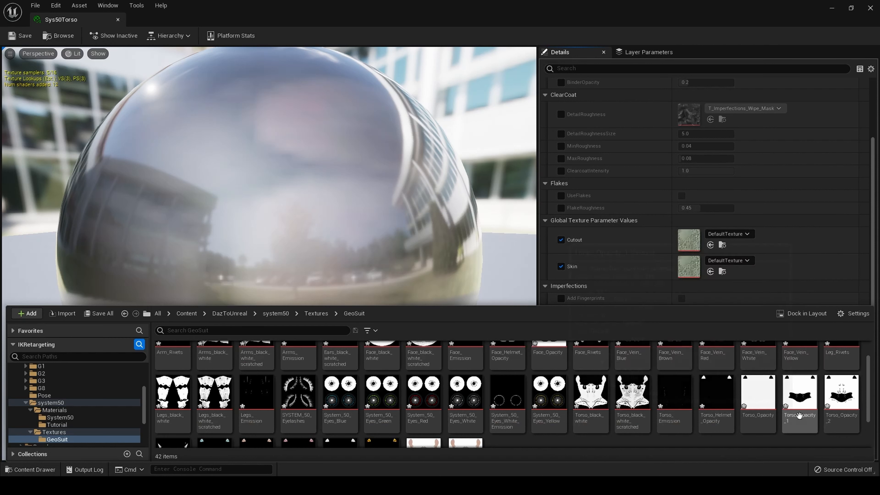
click(836, 403)
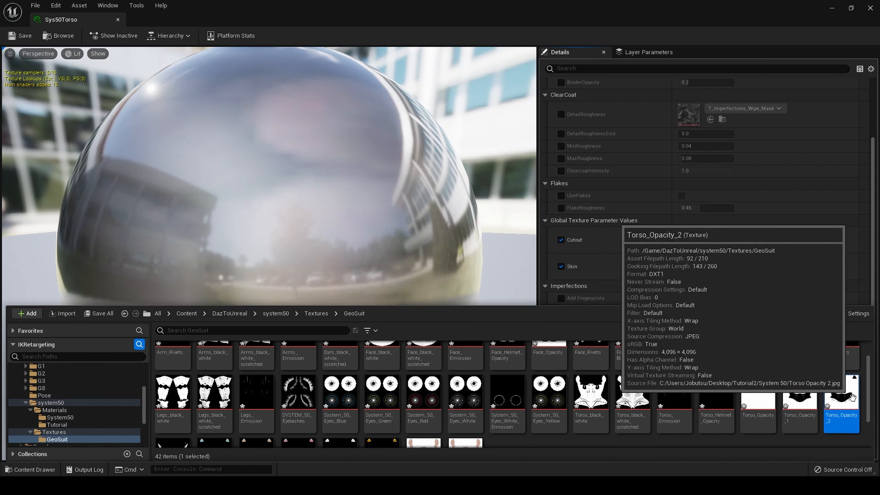
drag(852, 397, 687, 240)
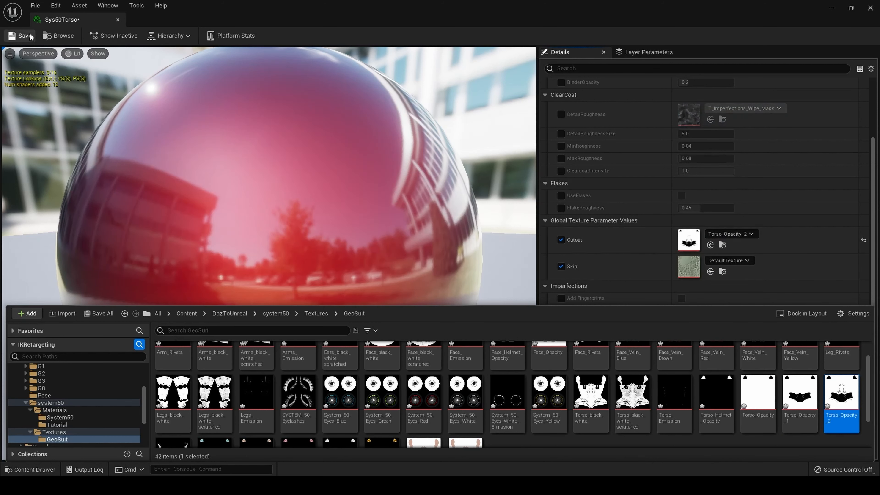
click(17, 35)
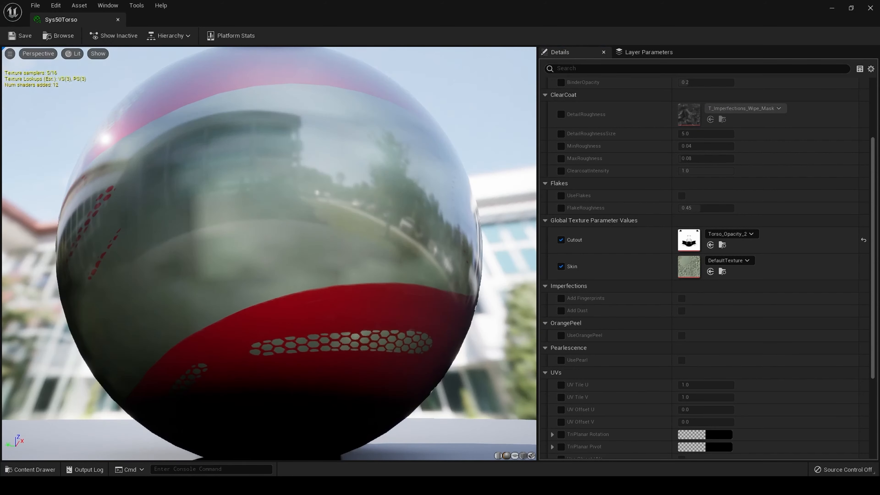
drag(242, 225, 222, 239)
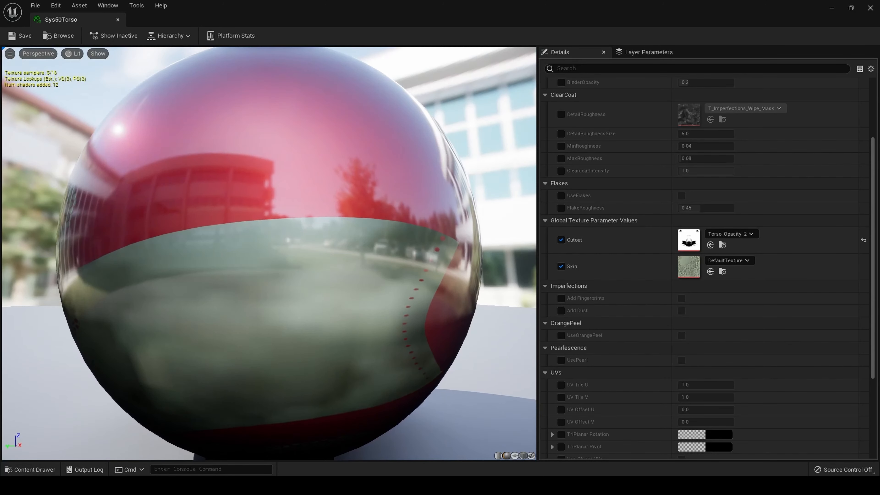
Assign VRachelle_Torso_Diffuse_00_system50v3-nonnude_00_system50 from Textures to the Skin parameter, save, and inspect the blend around the preview sphere.
click(30, 469)
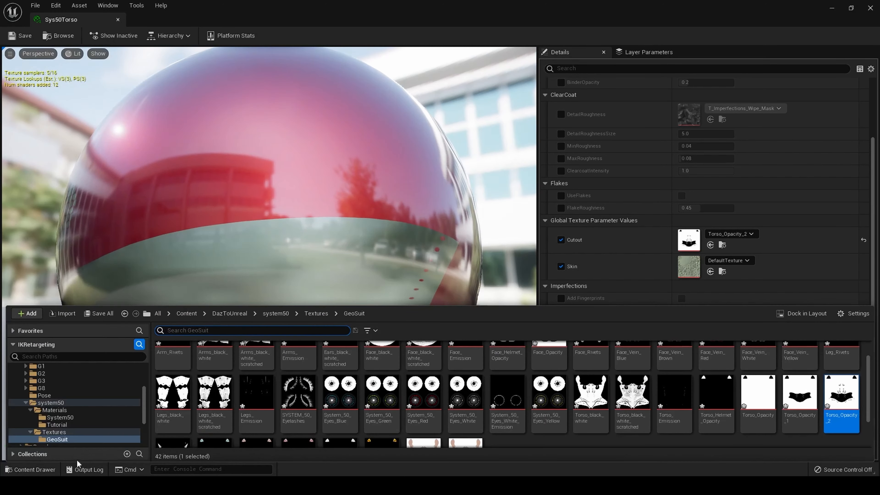
click(312, 316)
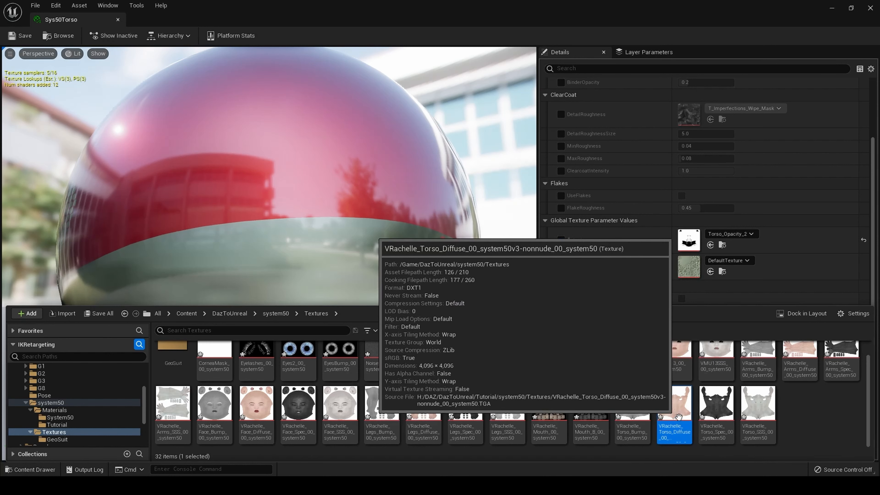
drag(675, 411, 687, 267)
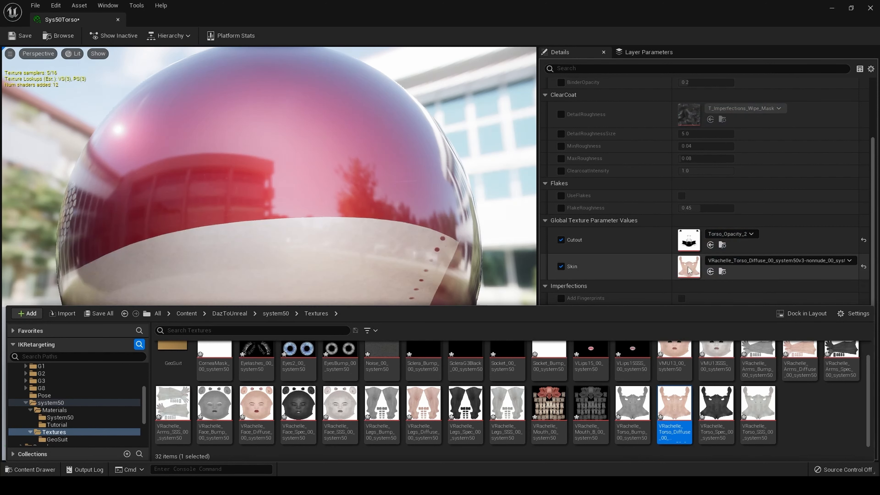
click(19, 35)
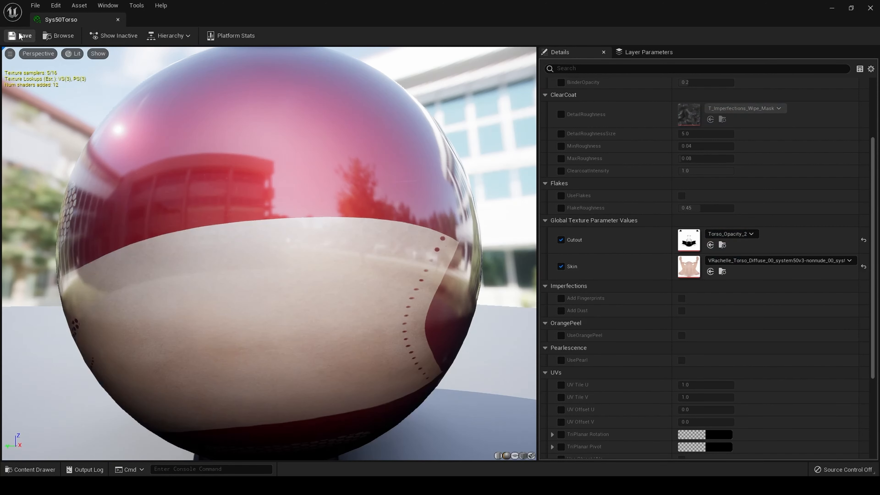
drag(210, 244, 381, 243)
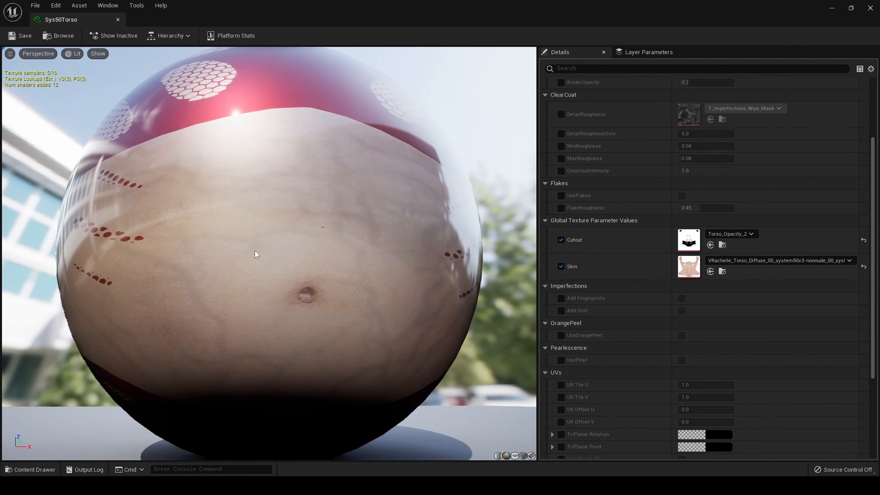
drag(256, 255, 301, 145)
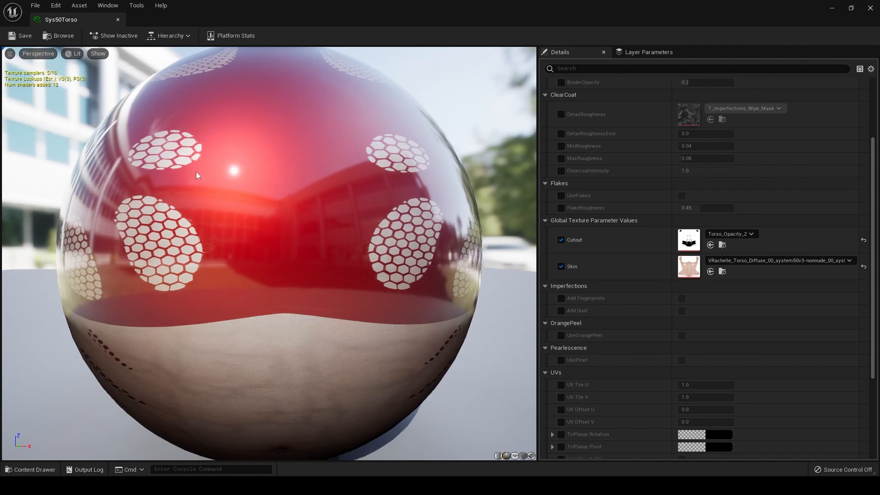
Close the Sys50Torso material instance and open the system50 skeletal mesh from the DazToUnreal > system50 folder.
click(871, 9)
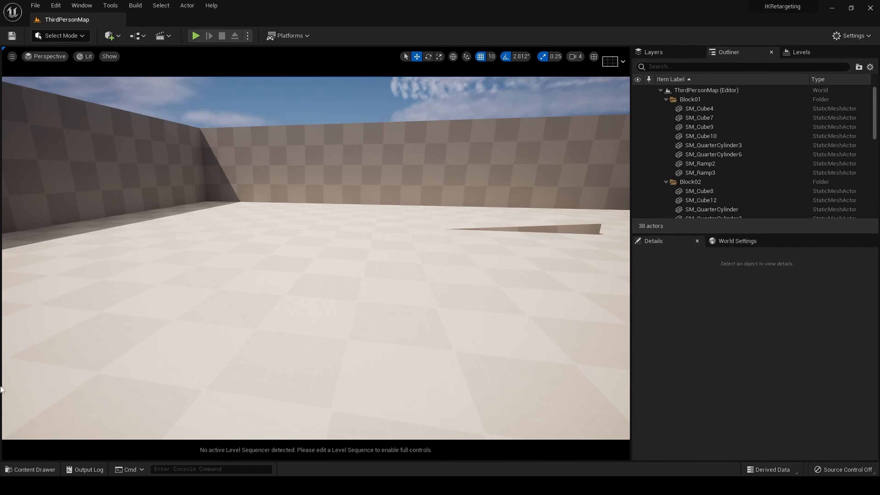
click(54, 473)
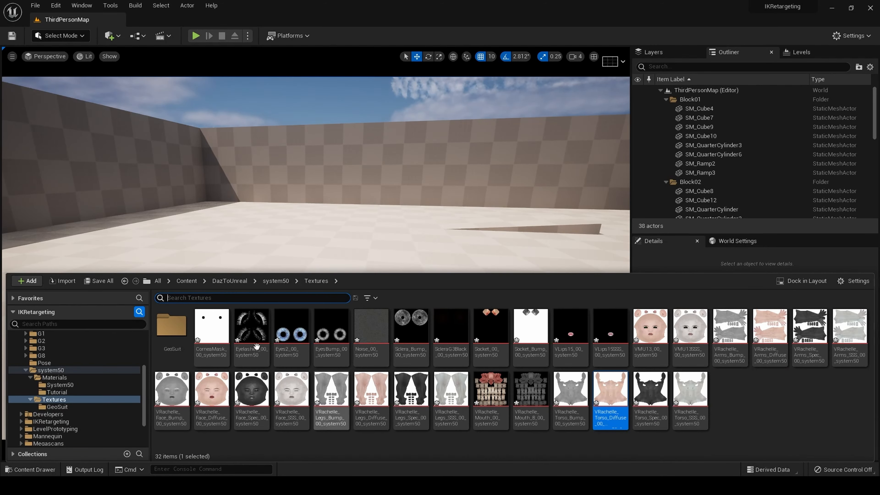
click(276, 280)
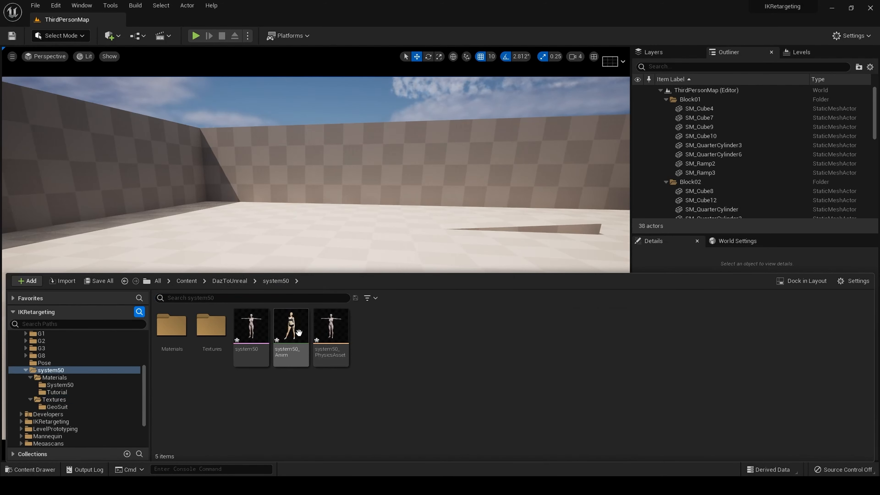
double_click(263, 331)
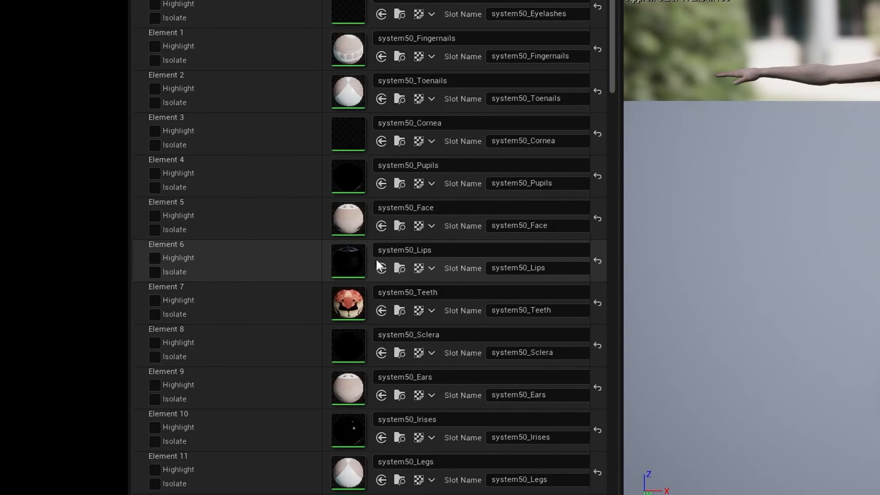
Find the system50_Torso material slot, Element 12, and isolate it in the mesh preview.
scroll(379, 274, down, 2)
scroll(379, 276, down, 3)
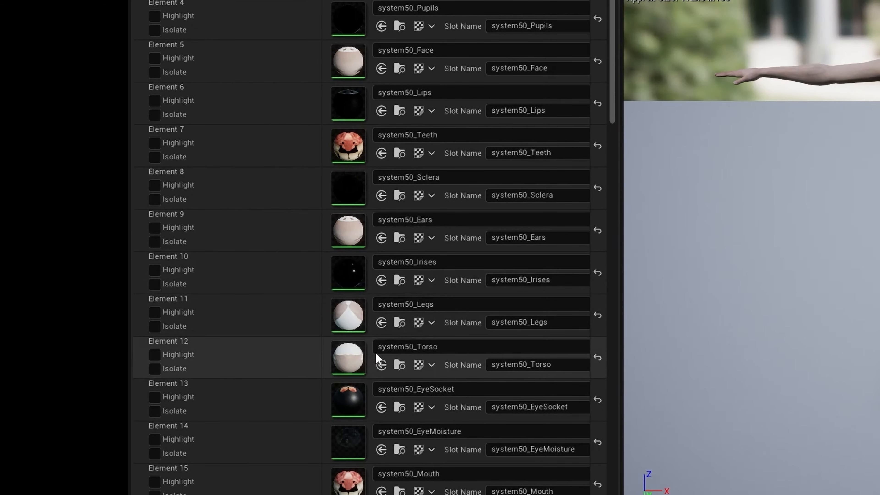
click(399, 353)
click(399, 354)
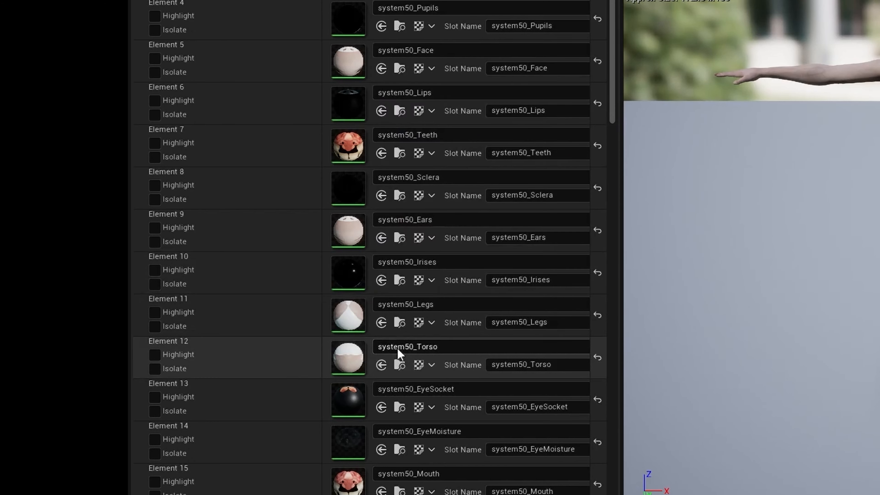
scroll(418, 361, down, 2)
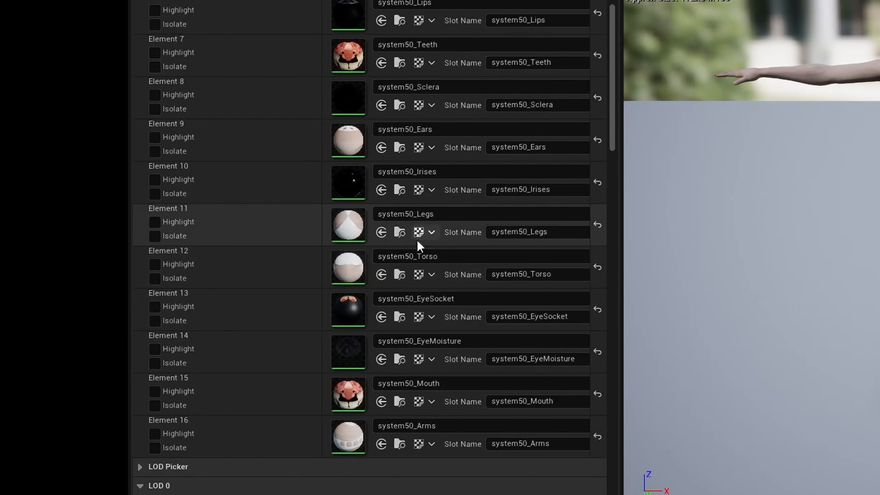
click(154, 278)
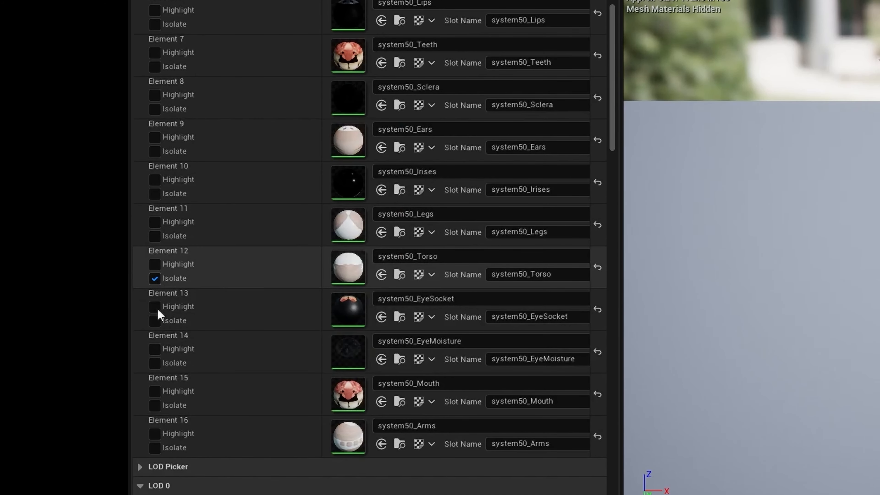
Assign the Sys50Torso material instance from Materials > Tutorial to the mesh's Element 12 torso slot.
key(ctrl+space)
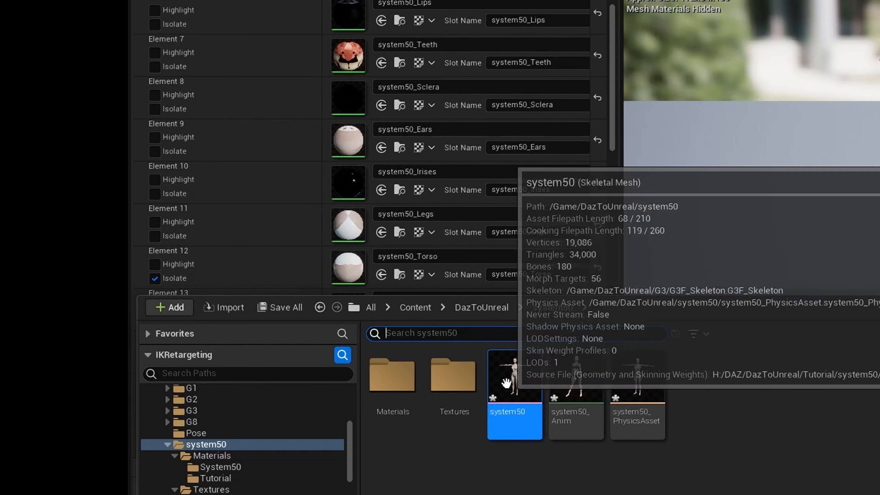
double_click(411, 389)
click(457, 438)
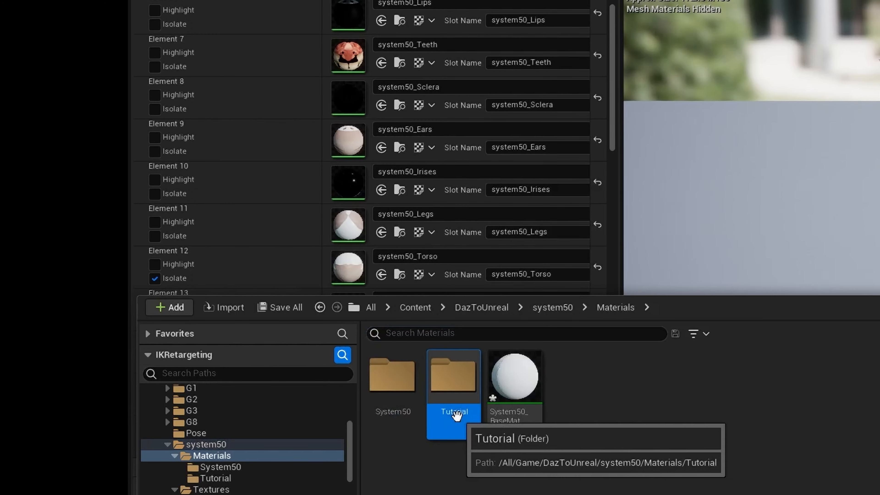
double_click(457, 421)
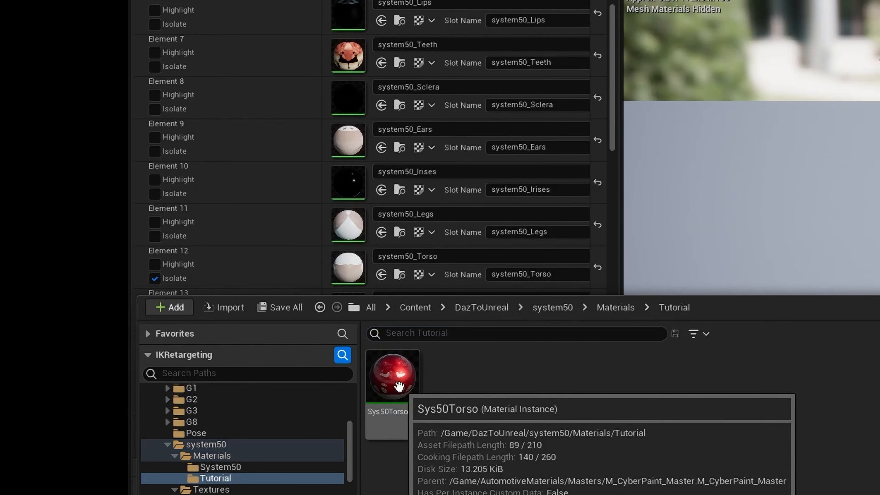
drag(399, 386, 353, 267)
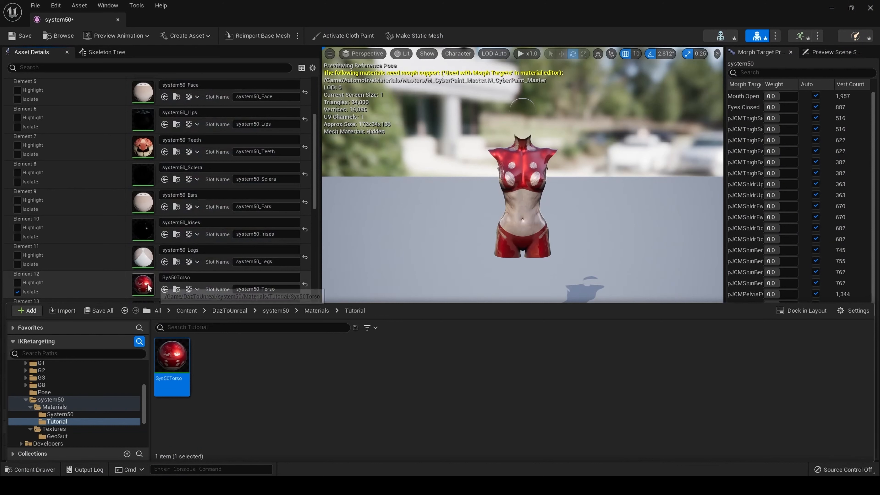
Inspect the torso's suit material up close and compare it with the System50 figure in DAZ Studio, returning to the Unreal mesh editor.
click(548, 219)
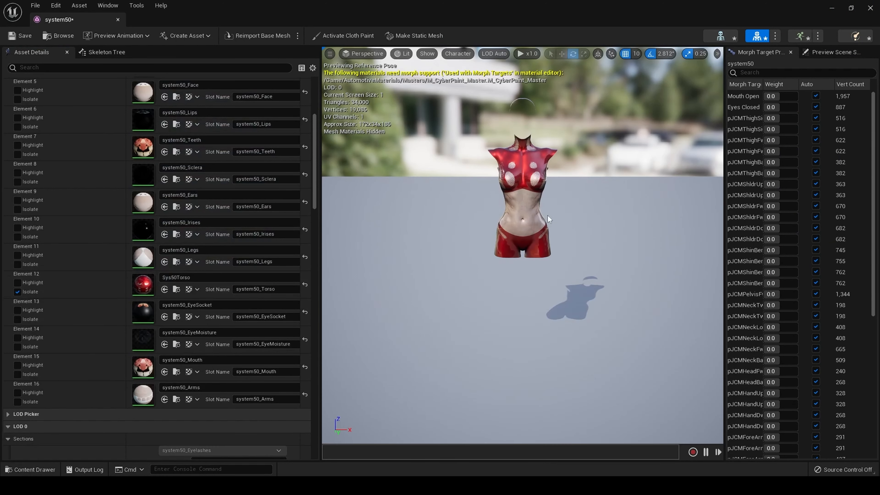
mouse_move(540, 210)
mouse_down()
mouse_move(543, 157)
mouse_move(540, 208)
mouse_up()
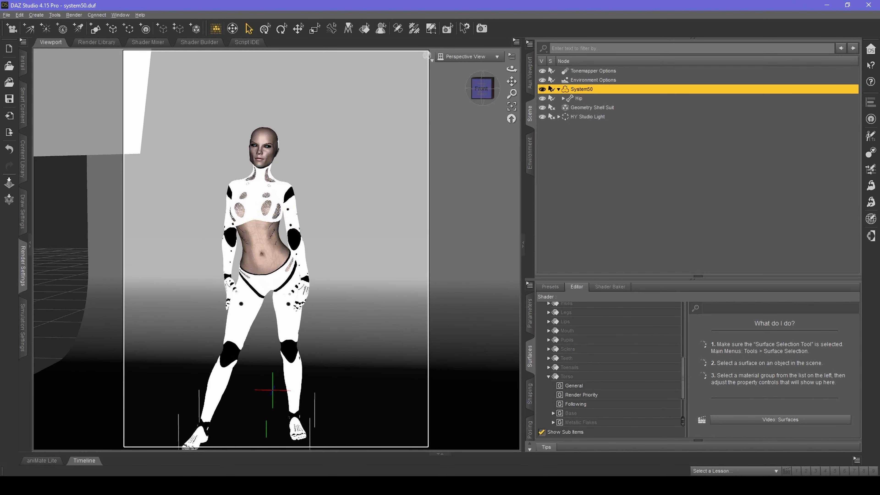
click(327, 486)
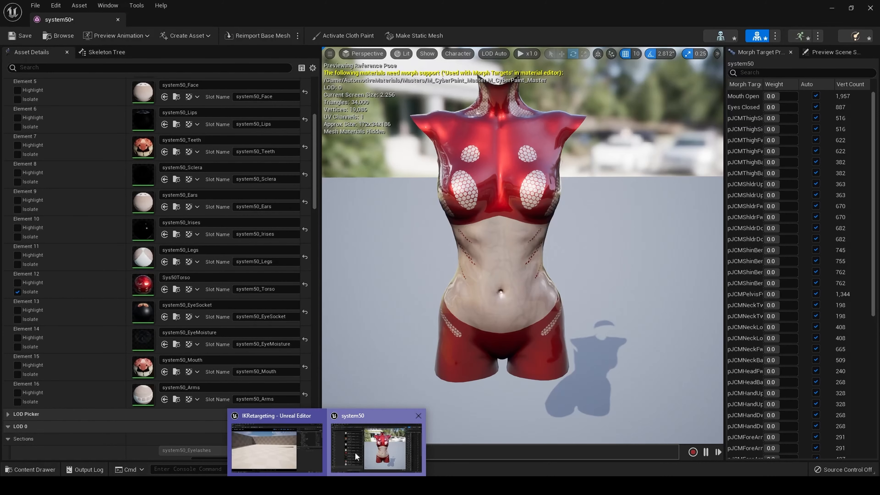
click(349, 456)
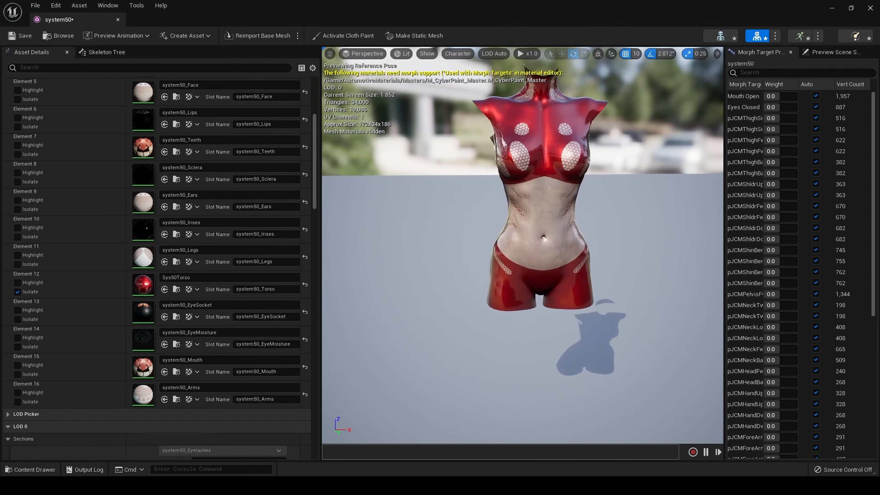
drag(525, 273, 524, 270)
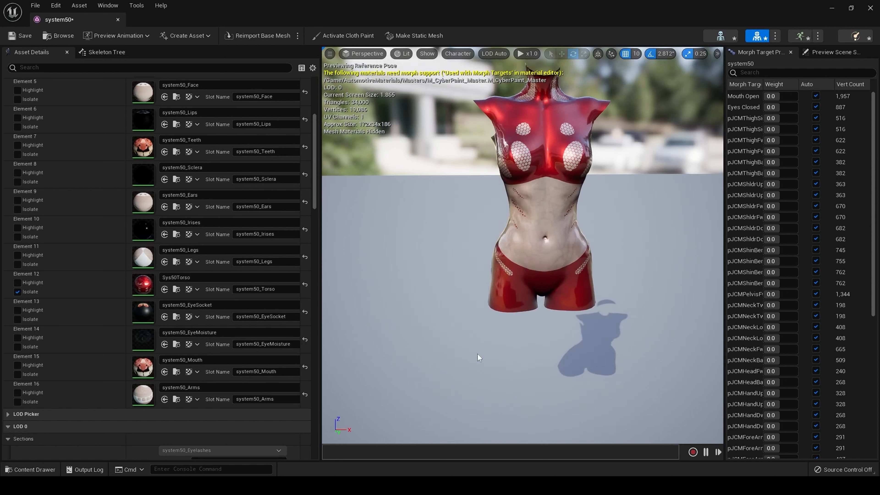
Stop isolating the torso, isolate the Element 11 legs slot instead, and frame the legs in the preview.
click(17, 292)
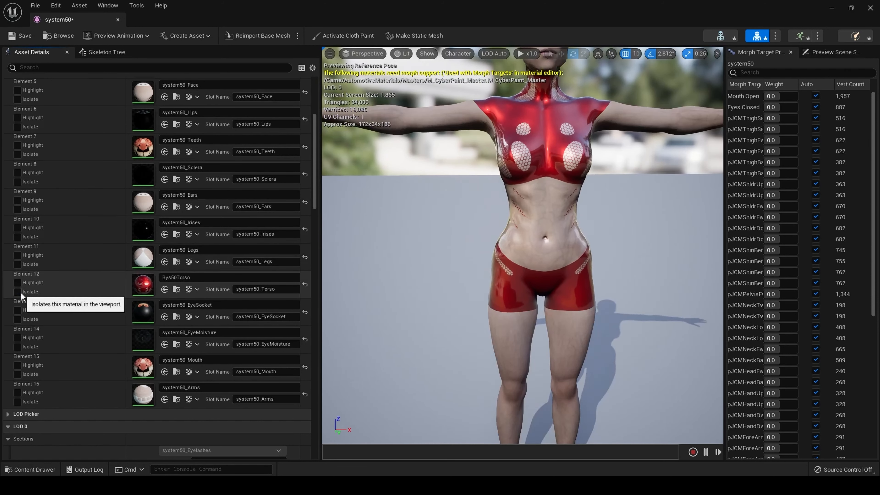
click(18, 265)
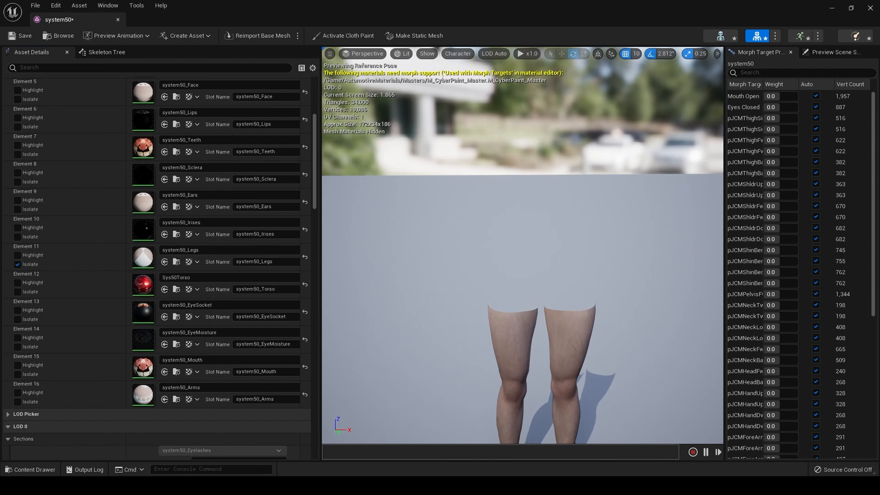
key(f)
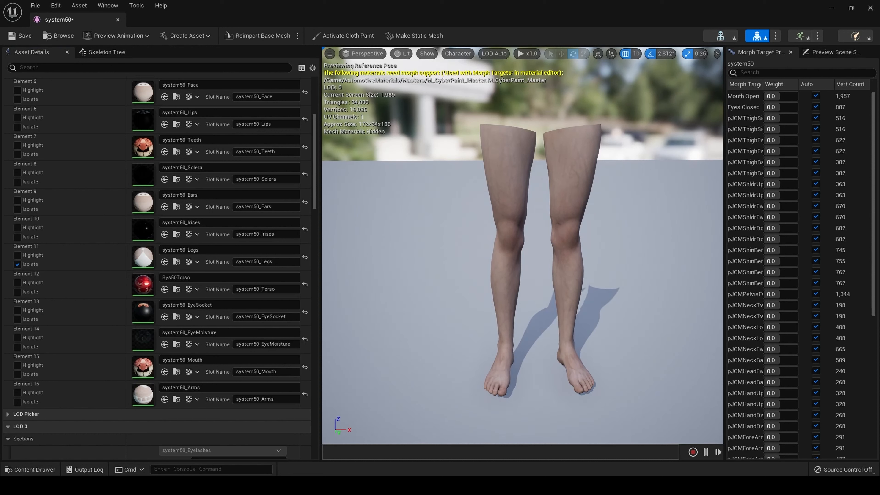
Switch to DAZ Studio to check the suit's leg pattern, then return to Unreal and examine the isolated legs.
mouse_move(372, 485)
click(372, 447)
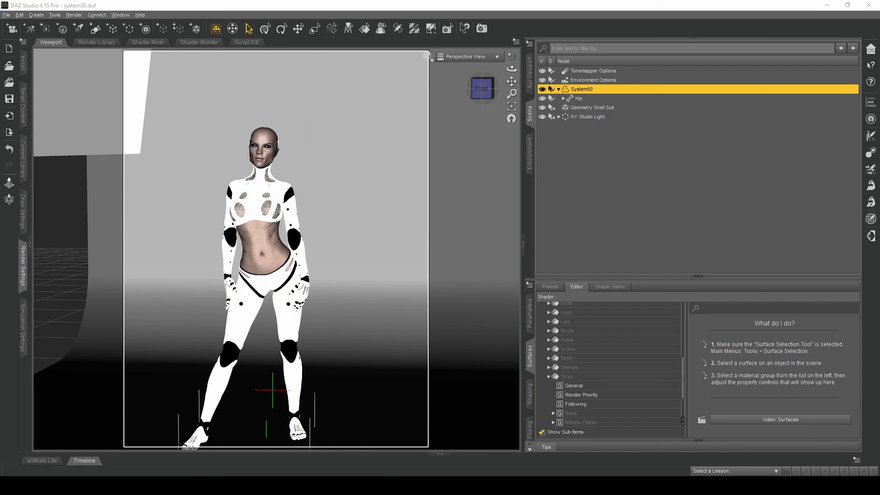
mouse_move(326, 483)
click(363, 456)
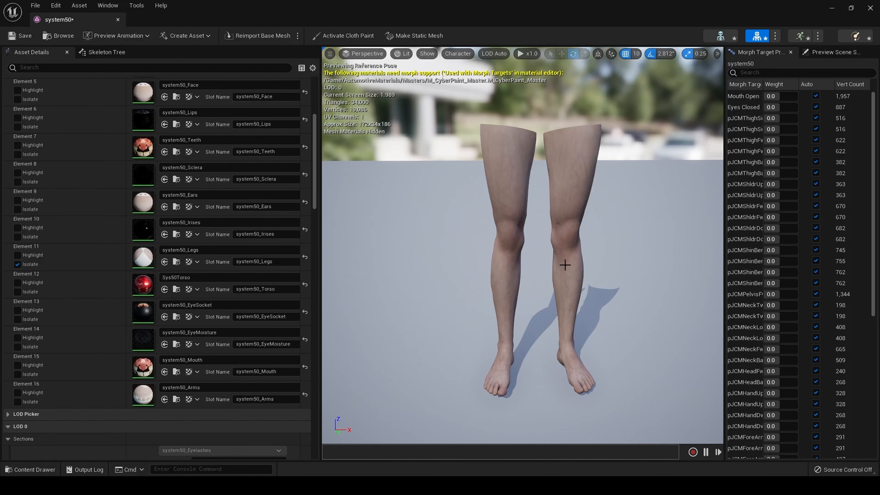
drag(565, 265, 565, 253)
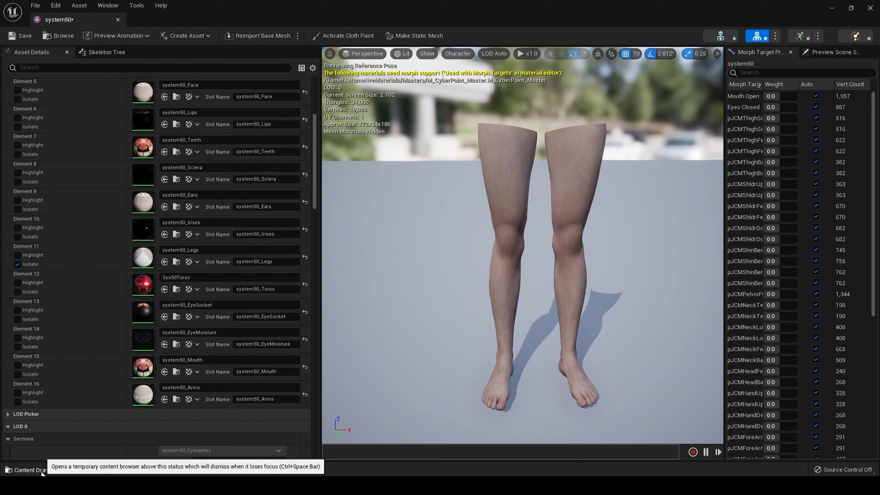
Duplicate the Sys50Torso material instance inside the Materials > Tutorial folder.
click(31, 469)
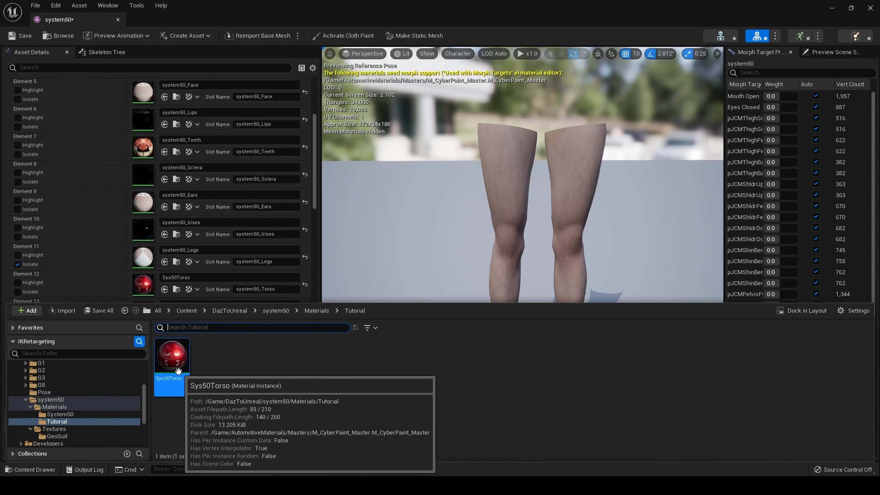
right_click(171, 359)
click(252, 173)
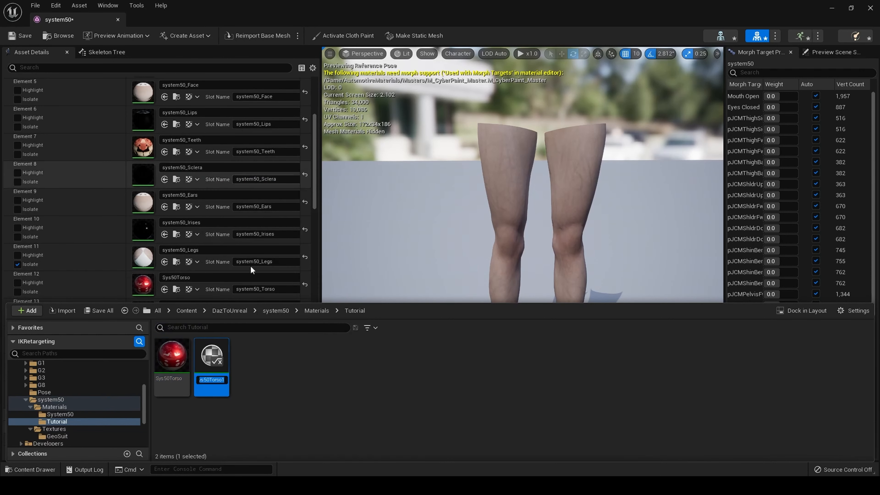
Name the duplicated torso material instance Sys50Legs and open it for editing.
key(BackSpace)
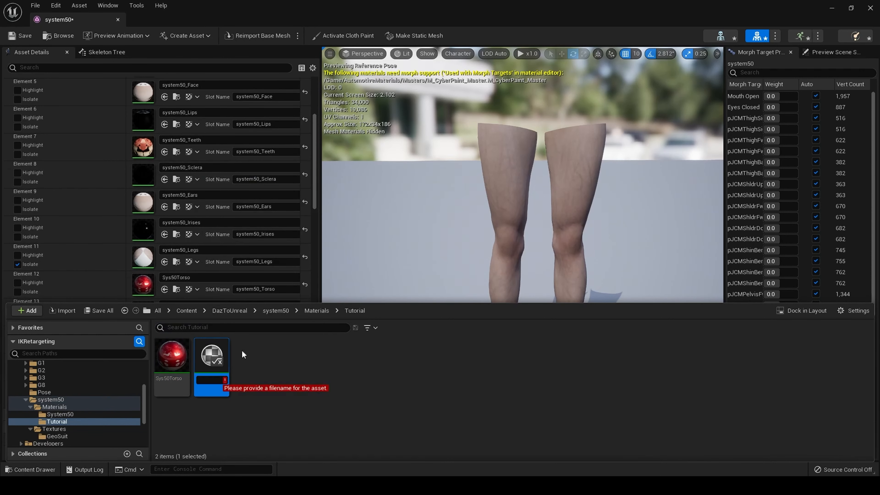
text(Sys)
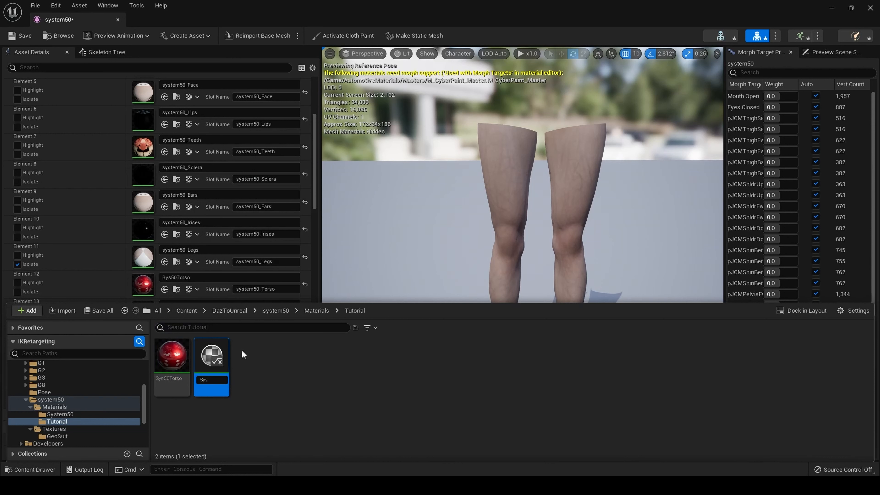
text(50Legs)
key(Return)
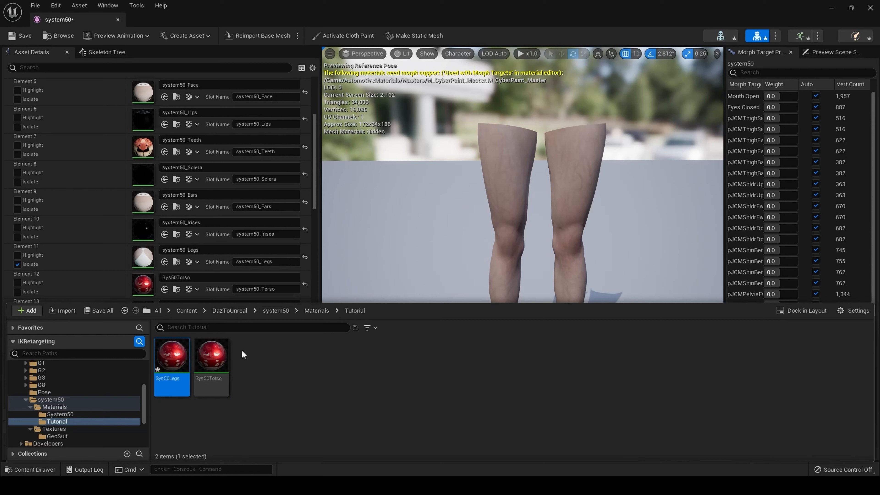
double_click(177, 358)
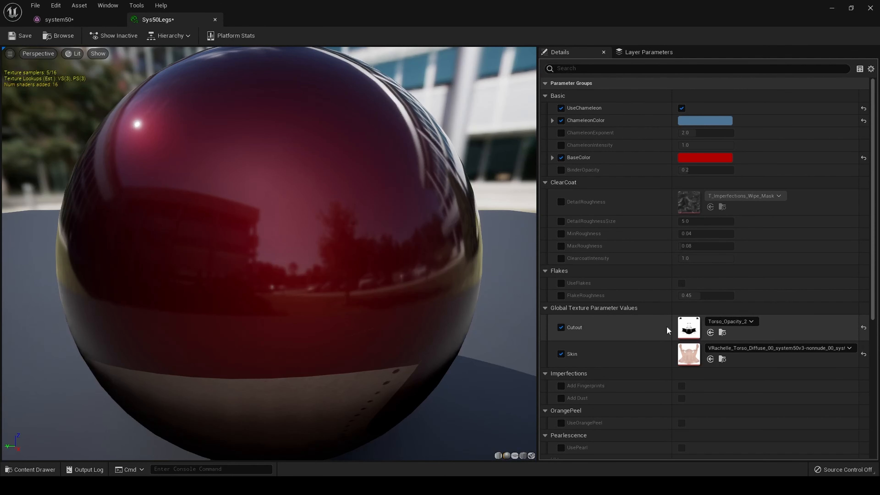
drag(330, 432, 350, 382)
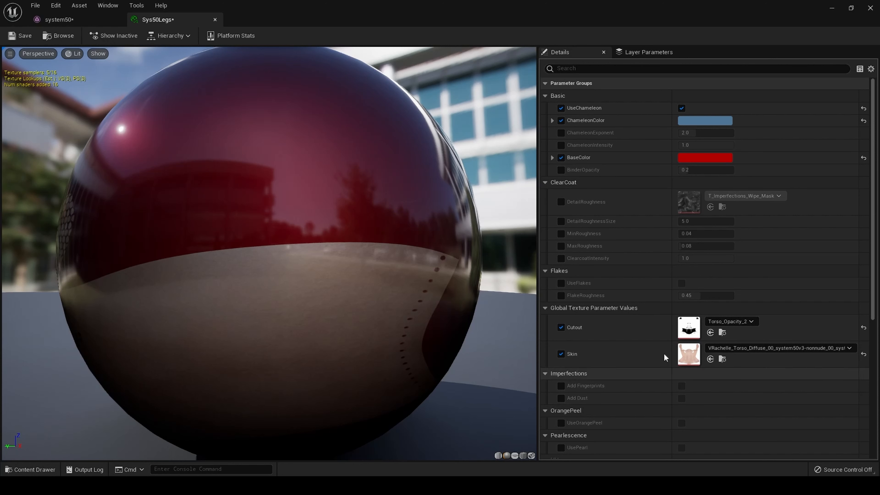
Assign the Legs_black_white_scratched texture from the system50 Textures/GeoSuit folder to the Skin parameter of Sys50Legs.
click(49, 469)
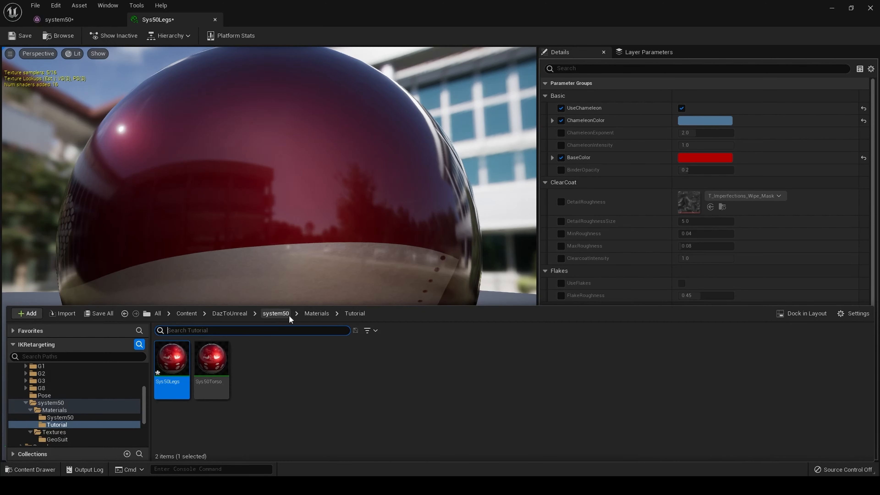
click(230, 313)
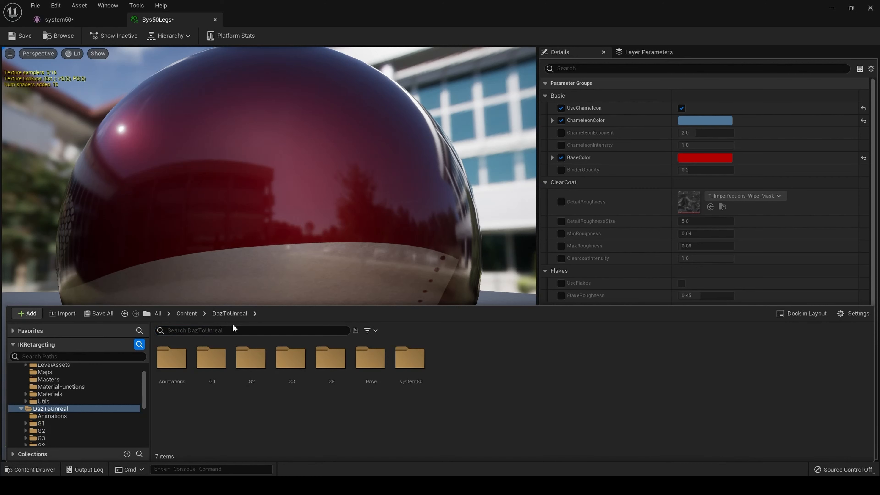
double_click(410, 360)
double_click(211, 357)
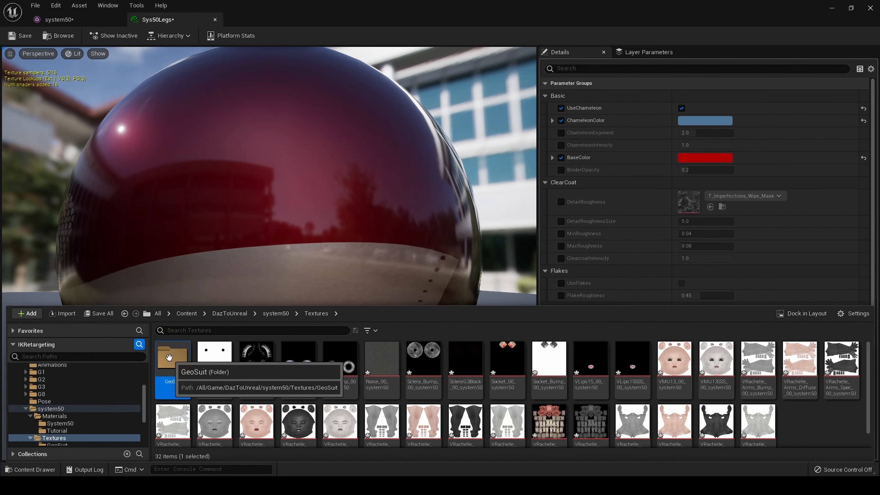
double_click(170, 357)
scroll(741, 392, down, 1)
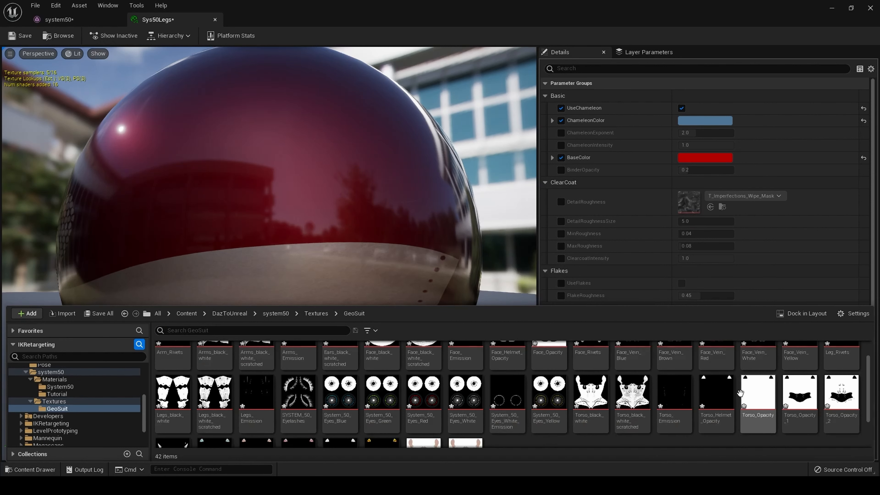
scroll(740, 374, up, 1)
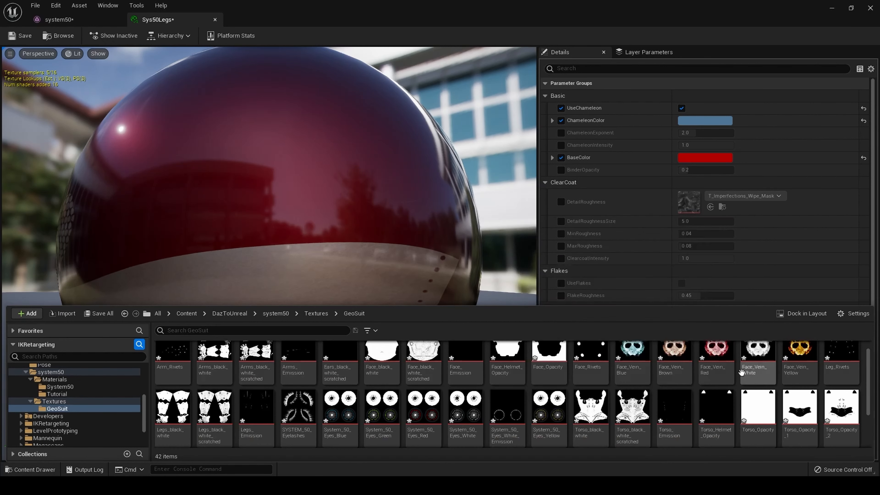
scroll(787, 246, down, 3)
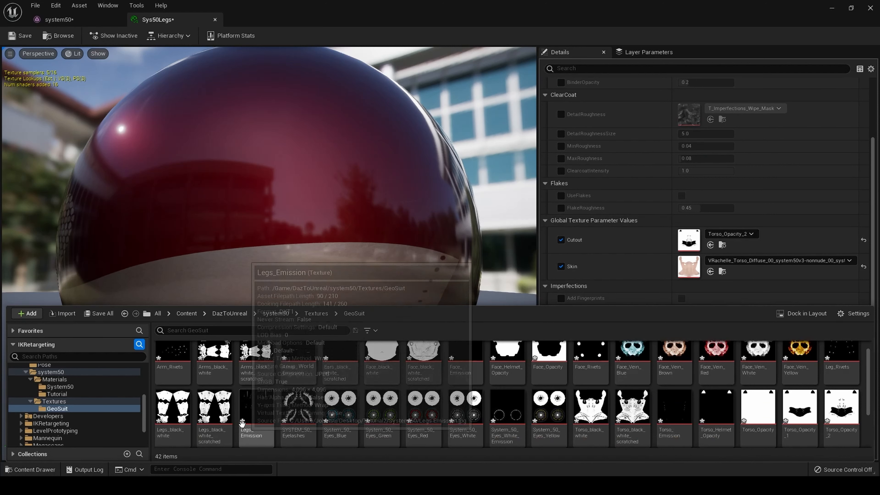
drag(221, 415, 693, 271)
mouse_move(402, 269)
mouse_down()
mouse_move(415, 239)
mouse_move(402, 274)
mouse_up()
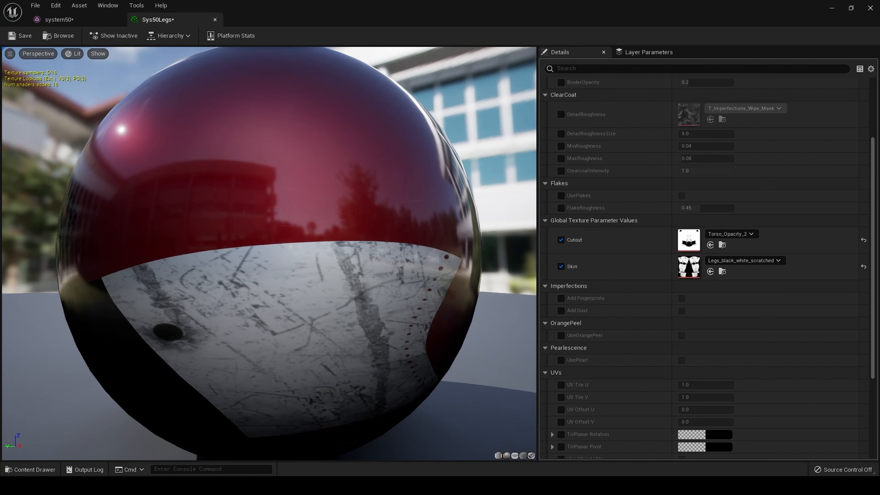
Look through the GeoSuit textures for a leg opacity map, disable the Cutout override in Sys50Legs, and save the material.
click(30, 469)
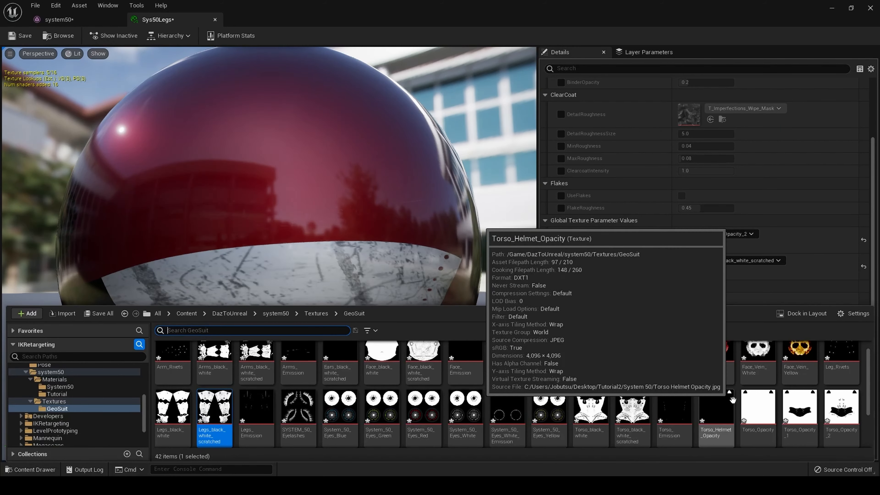
scroll(772, 391, up, 1)
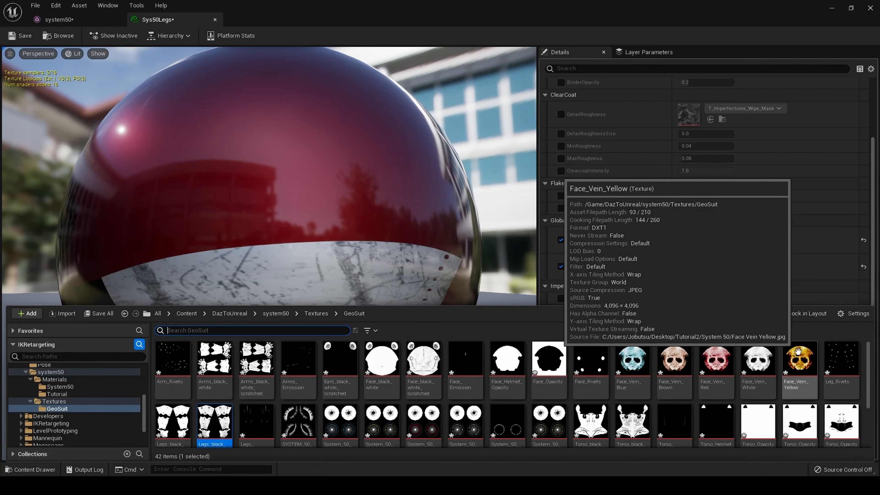
scroll(797, 352, down, 2)
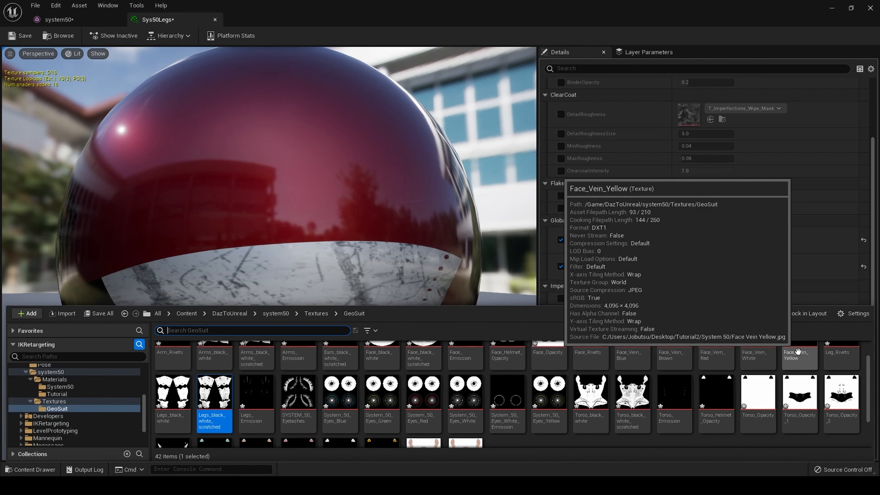
scroll(770, 381, down, 1)
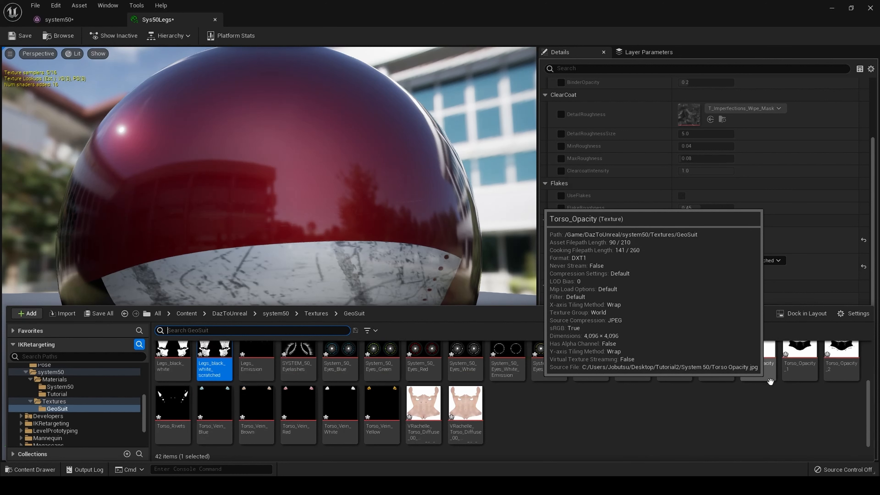
scroll(770, 381, up, 3)
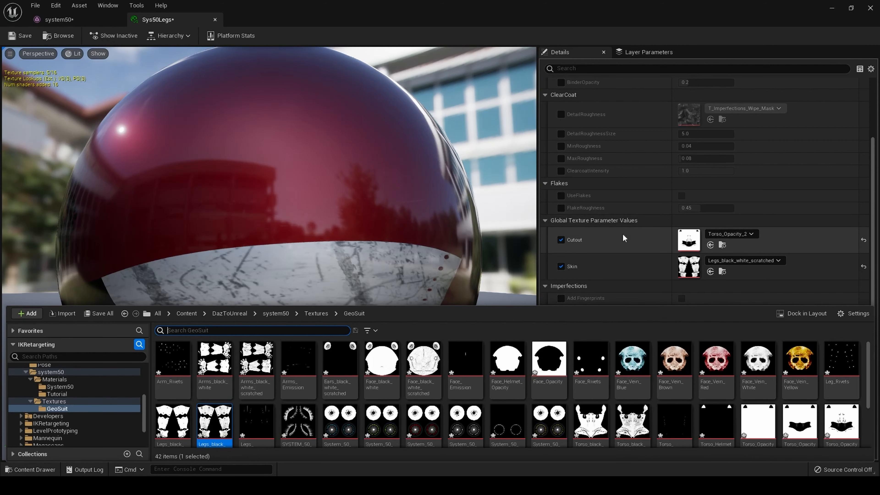
click(561, 240)
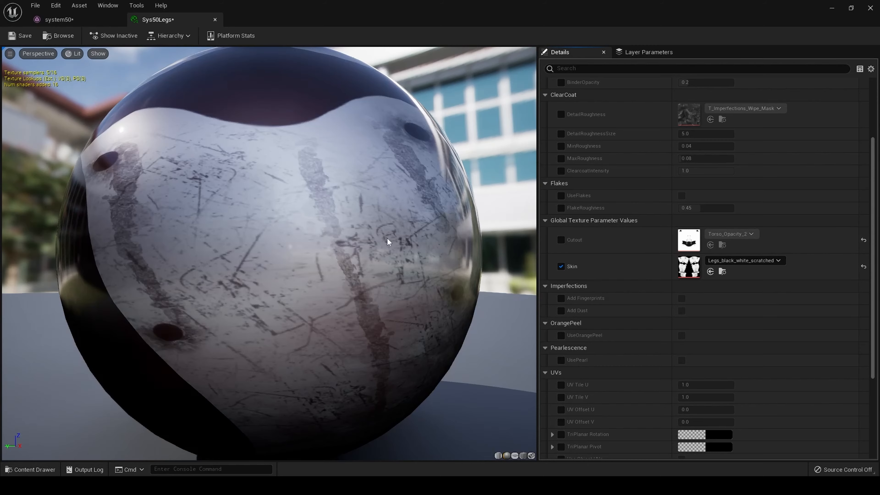
drag(388, 242, 360, 208)
click(20, 35)
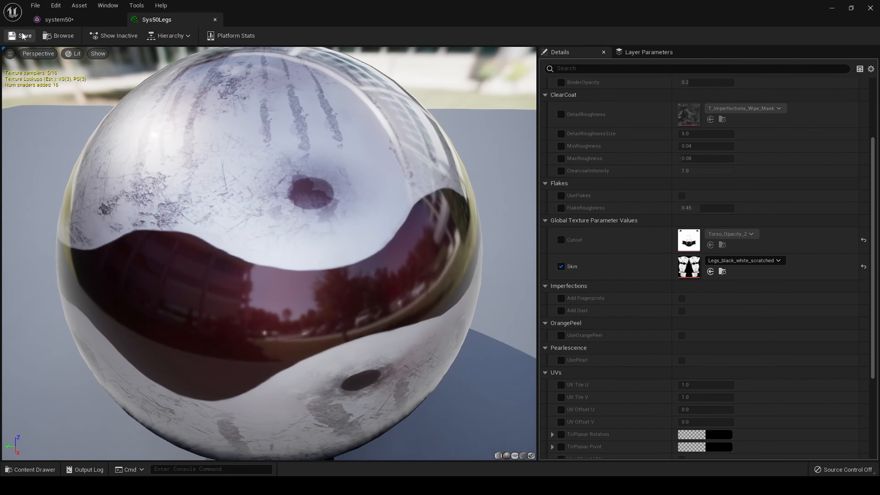
Apply the Sys50Legs material from the Materials/Tutorial folder to the system50_Legs slot of the system50 mesh.
click(72, 20)
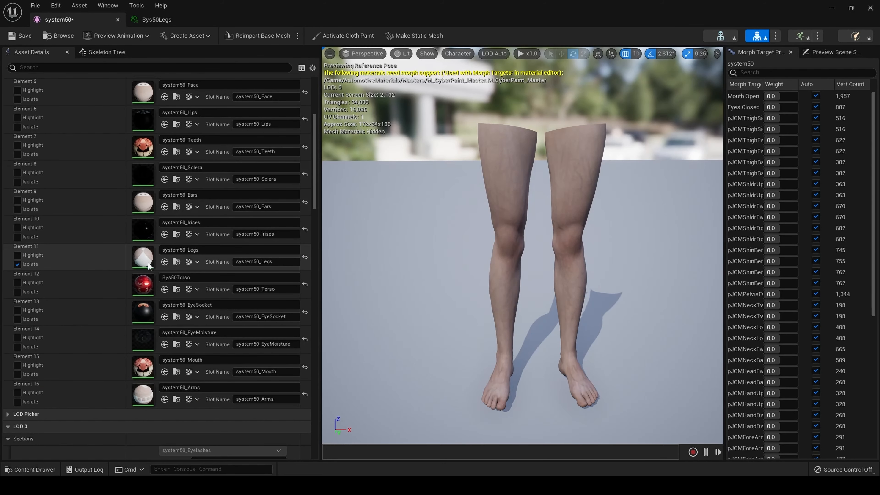
click(30, 469)
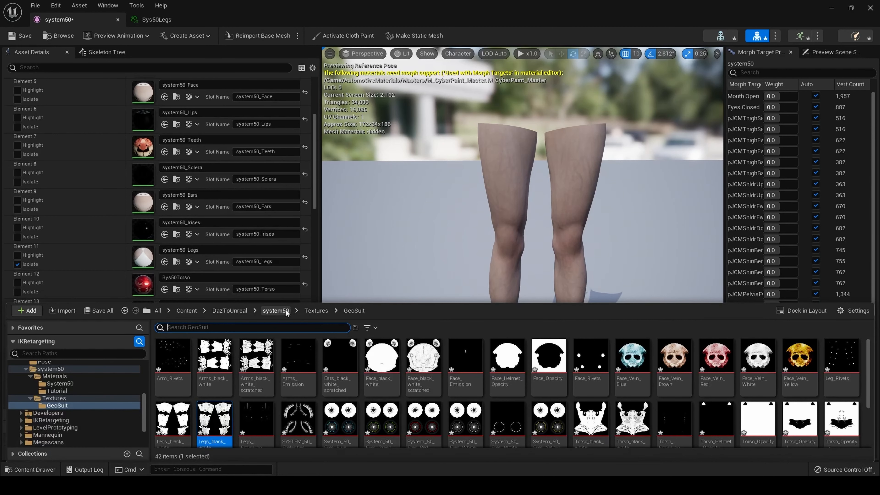
click(275, 311)
double_click(172, 357)
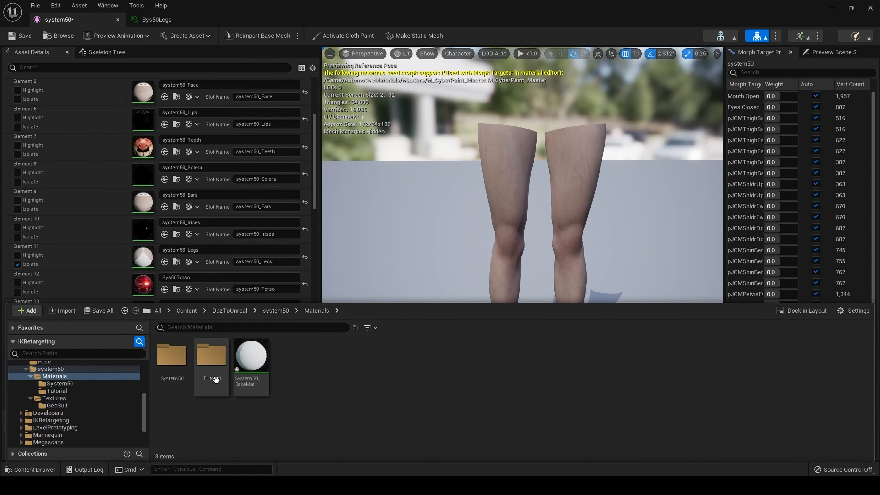
double_click(213, 368)
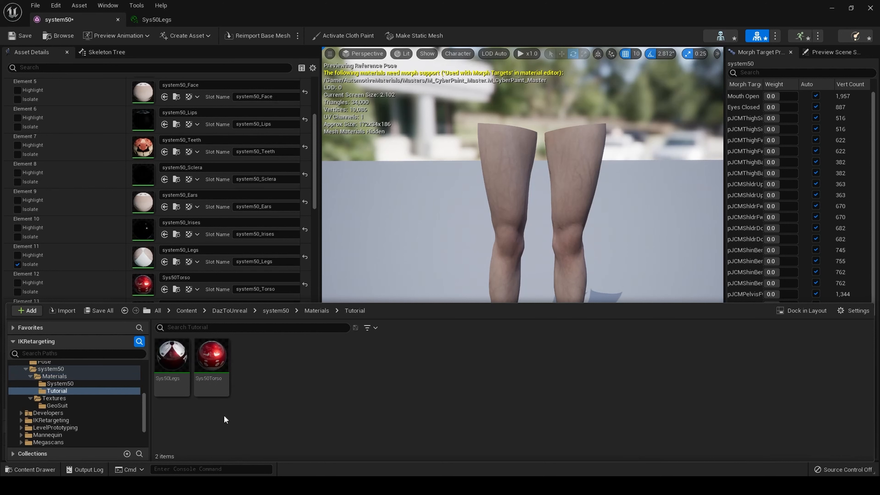
drag(172, 357, 140, 255)
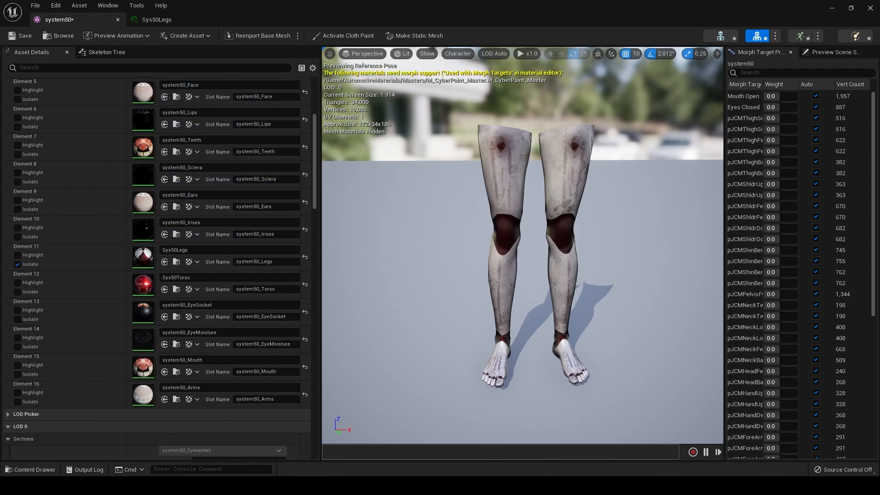
drag(523, 277, 523, 236)
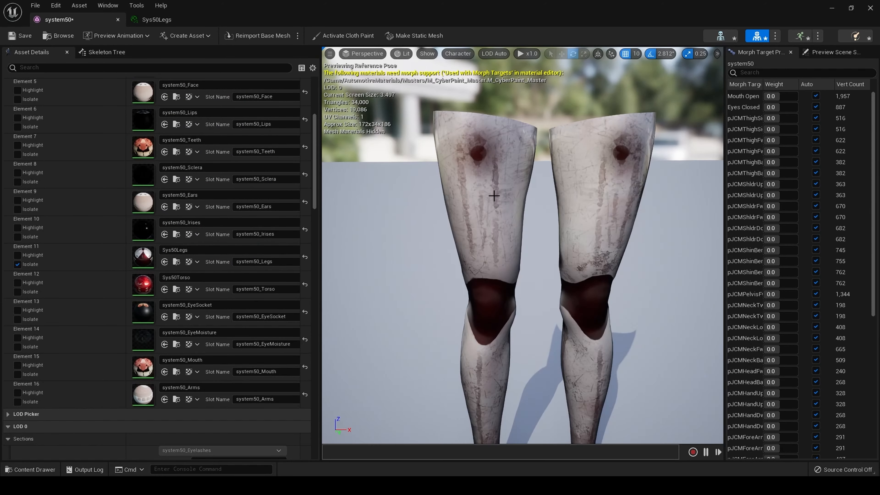
Open the M_CyberPaint_Master material graph and set the Bypass parameter's group to Jobutsu.
click(45, 471)
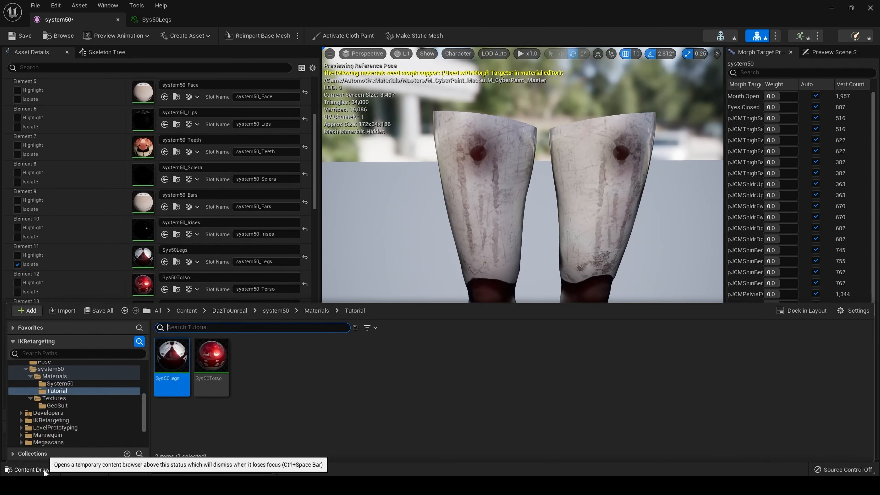
double_click(179, 363)
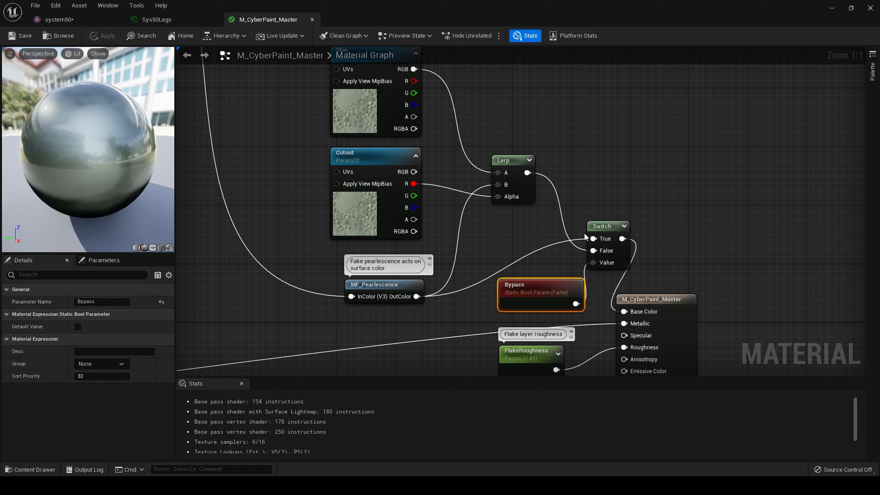
right_drag(604, 165, 631, 199)
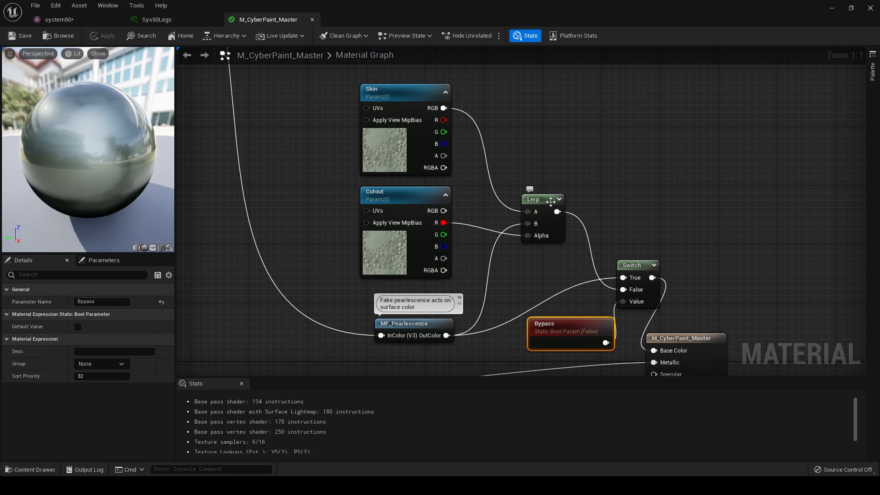
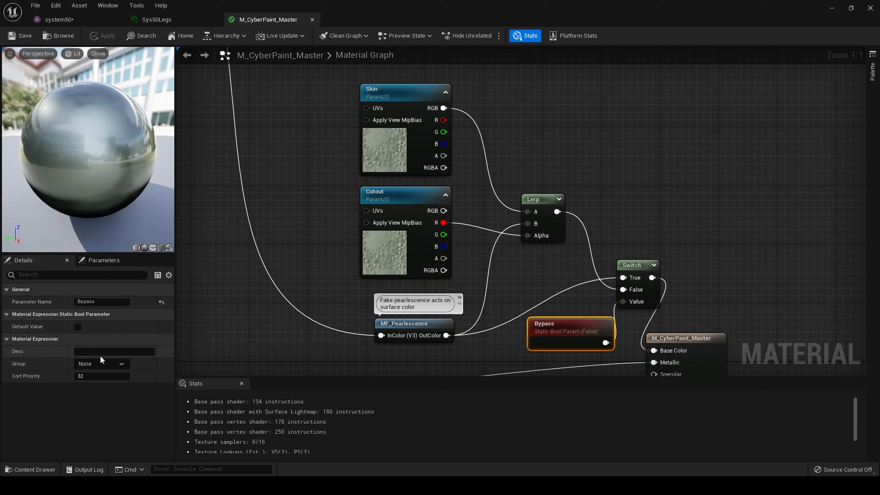
click(101, 364)
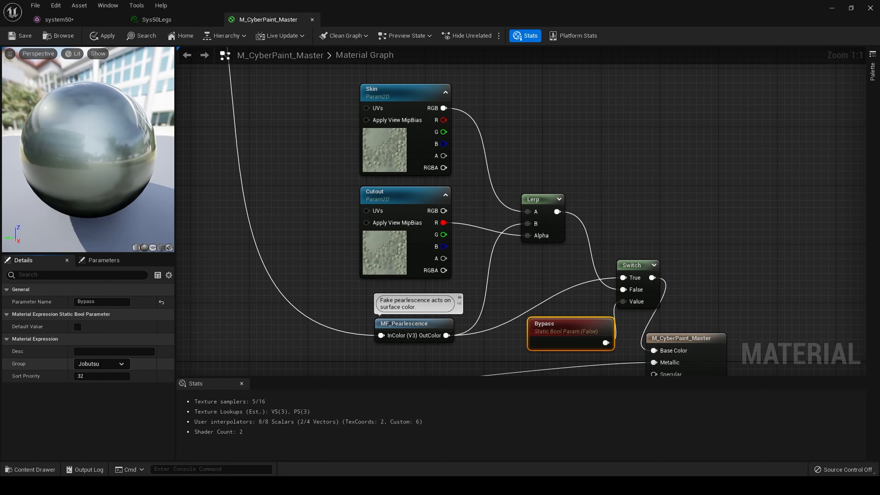
Set the group of the Skin and Cutout texture parameters to Jobutsu, checking it against the Bypass parameter.
click(402, 103)
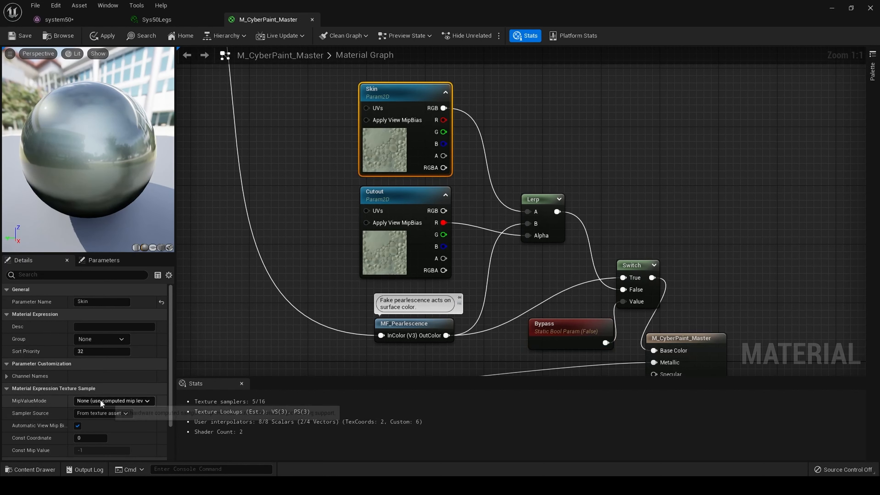
click(106, 341)
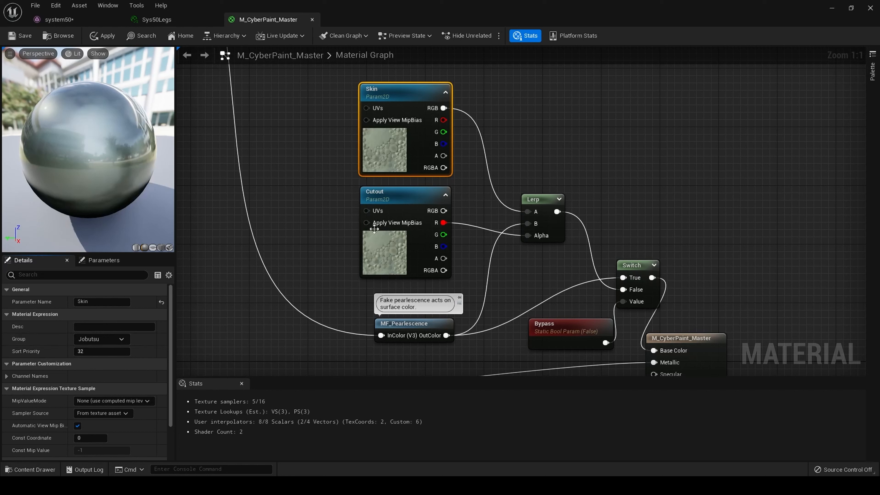
click(405, 196)
click(97, 339)
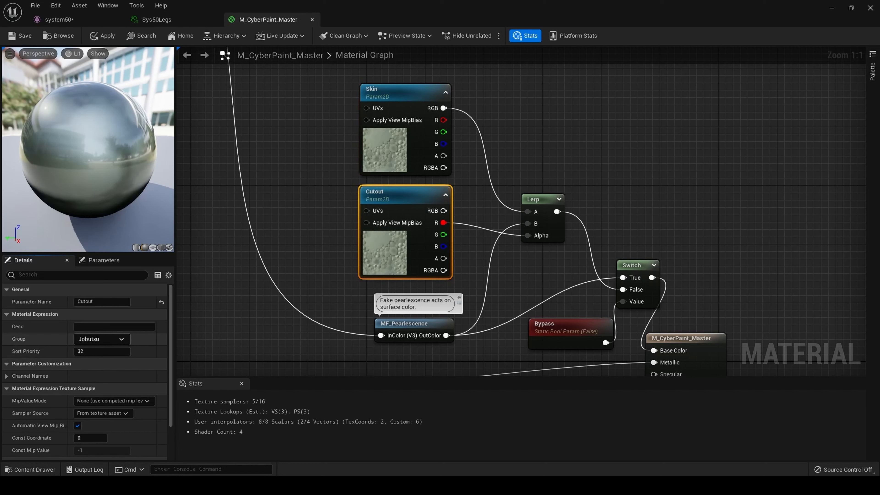
click(551, 325)
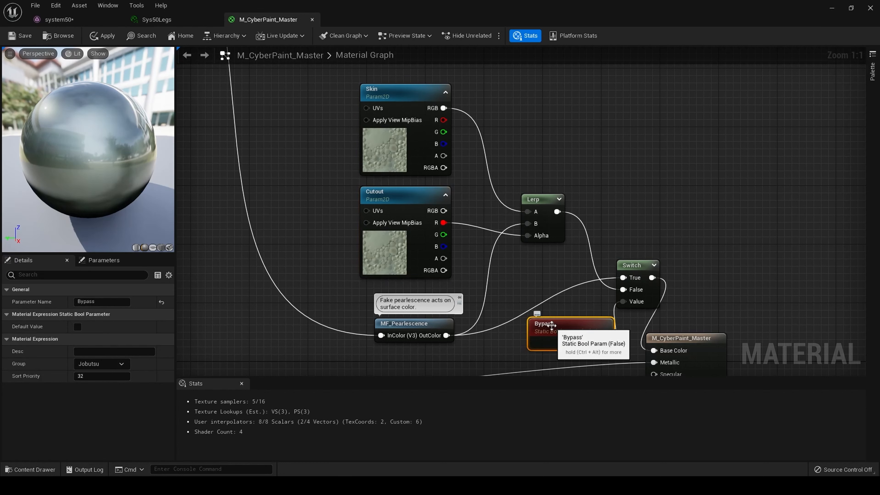
click(419, 196)
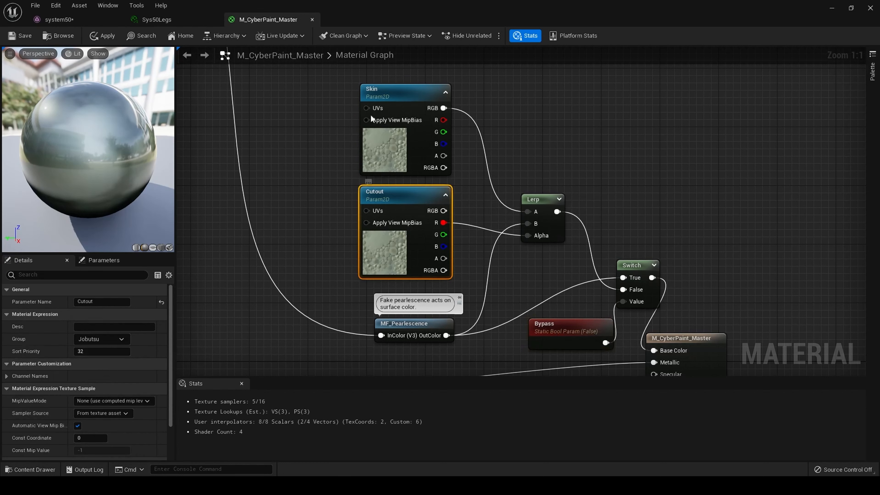
Check the Skin parameter's group, save the M_CyberPaint_Master material, and return to the system50 mesh.
click(395, 153)
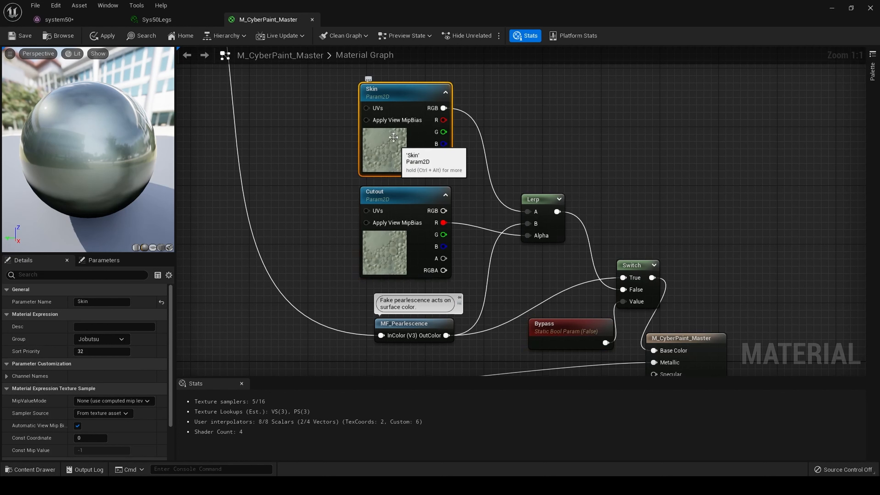
click(24, 36)
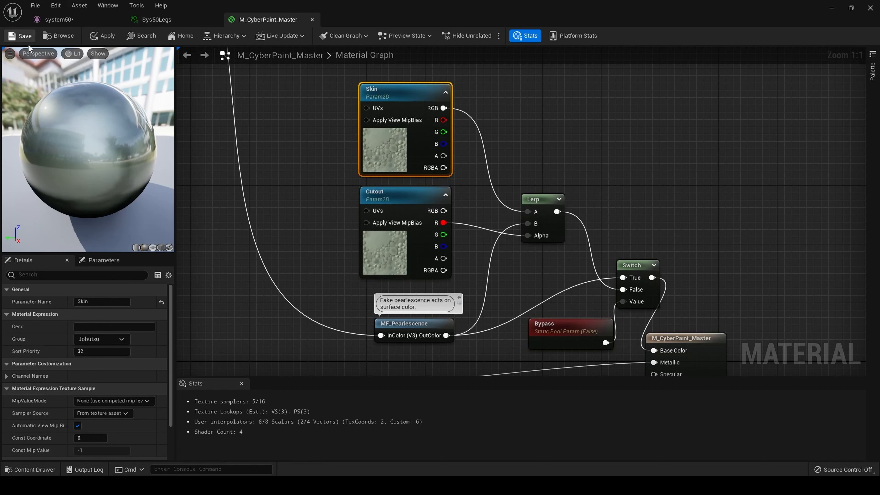
click(60, 20)
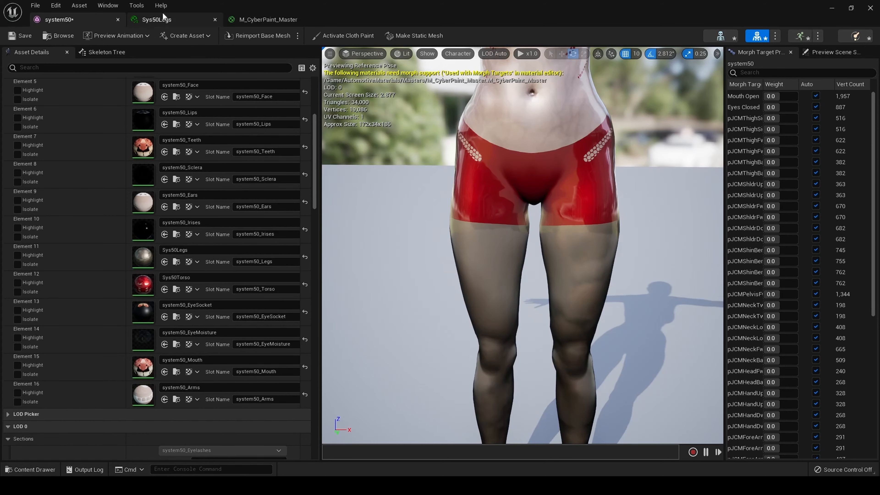
Override and enable the Bypass parameter in the Jobutsu group of Sys50Legs, and save the material instance.
click(159, 20)
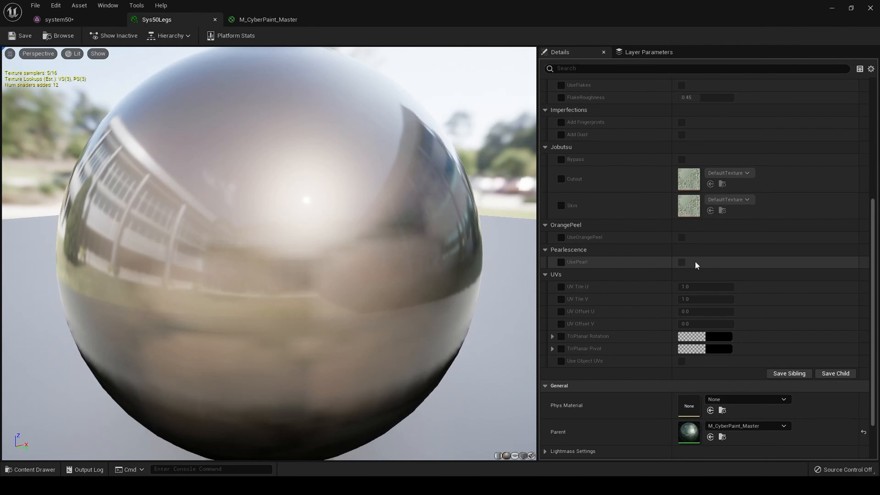
scroll(695, 265, up, 2)
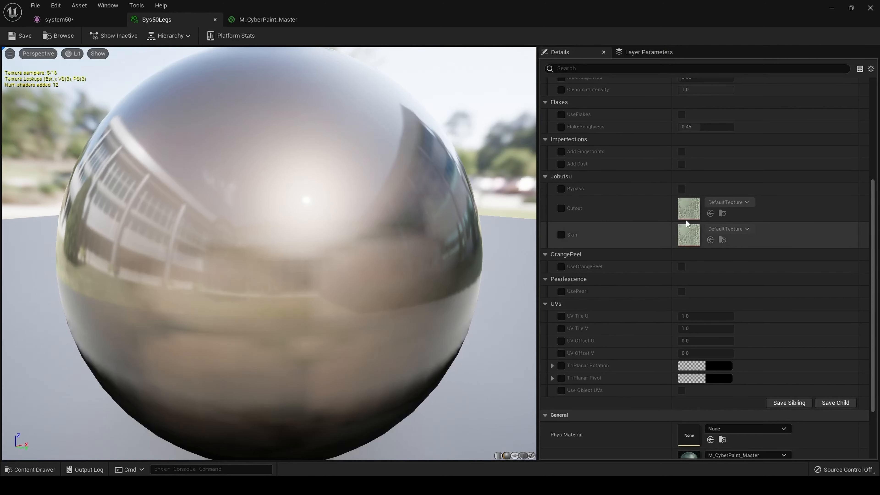
click(561, 190)
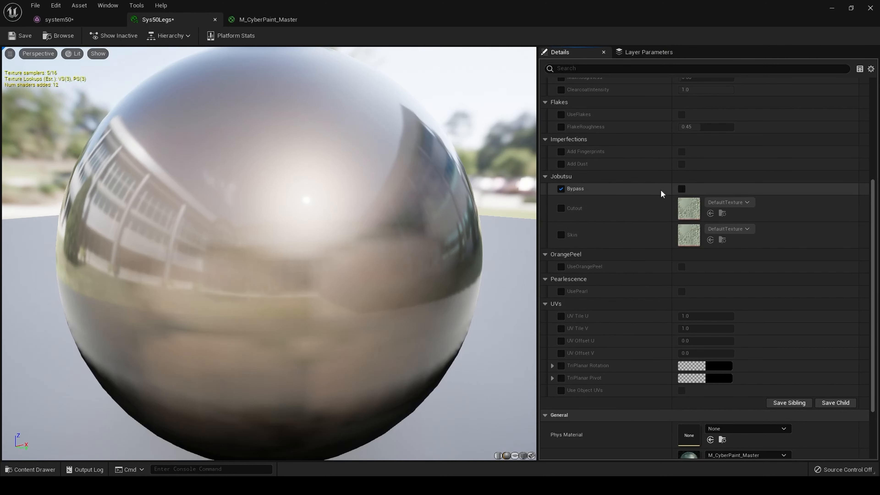
click(681, 189)
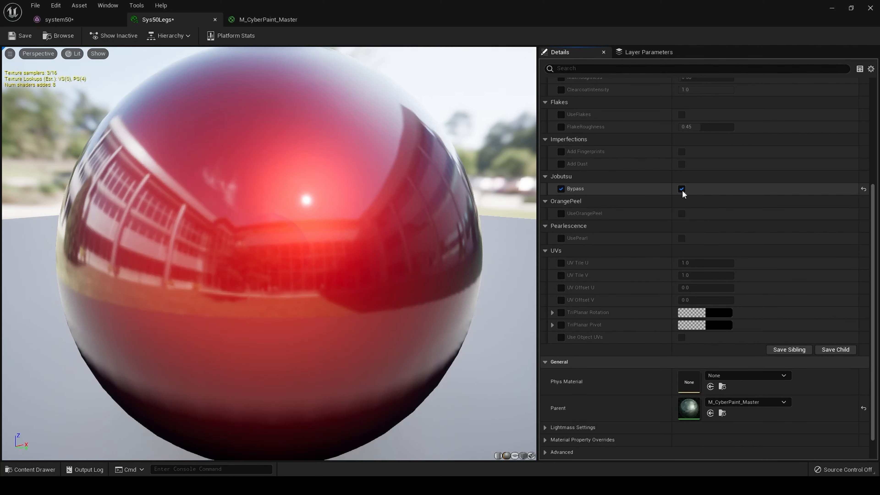
click(22, 37)
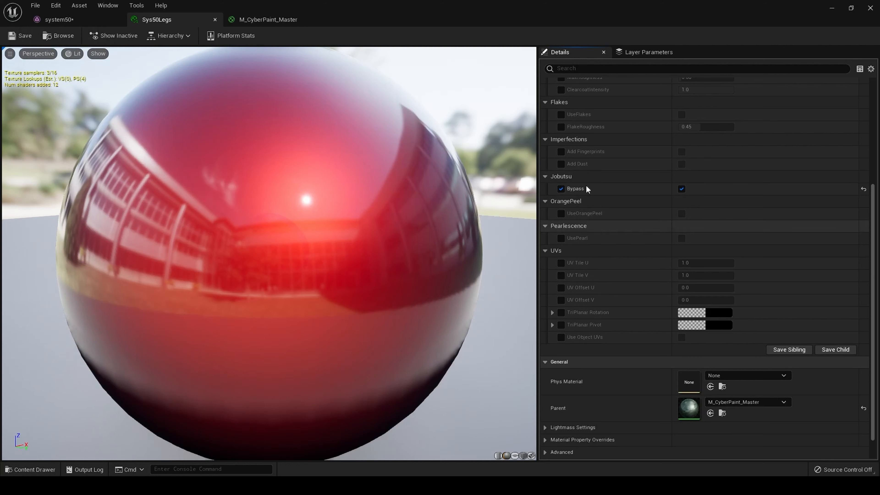
Examine the Sys50Legs material on the system50 mesh, comparing the hips, legs, feet and torso up close and at full figure.
click(62, 21)
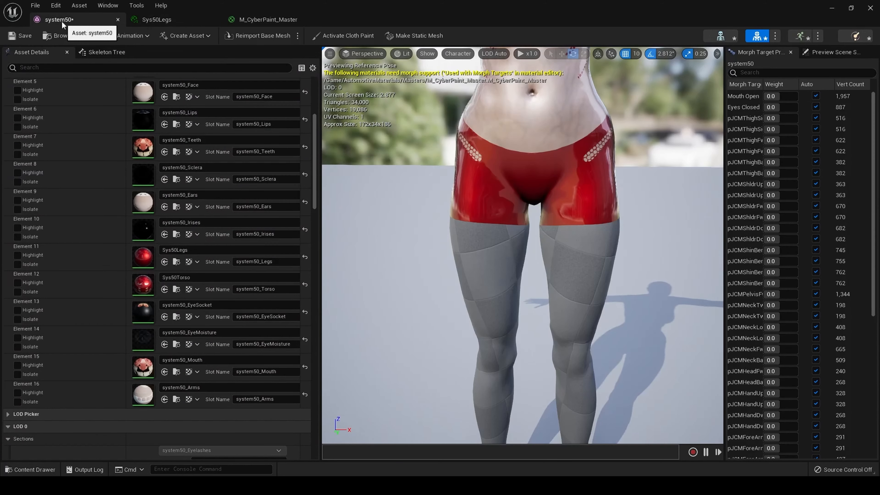
scroll(635, 264, down, 3)
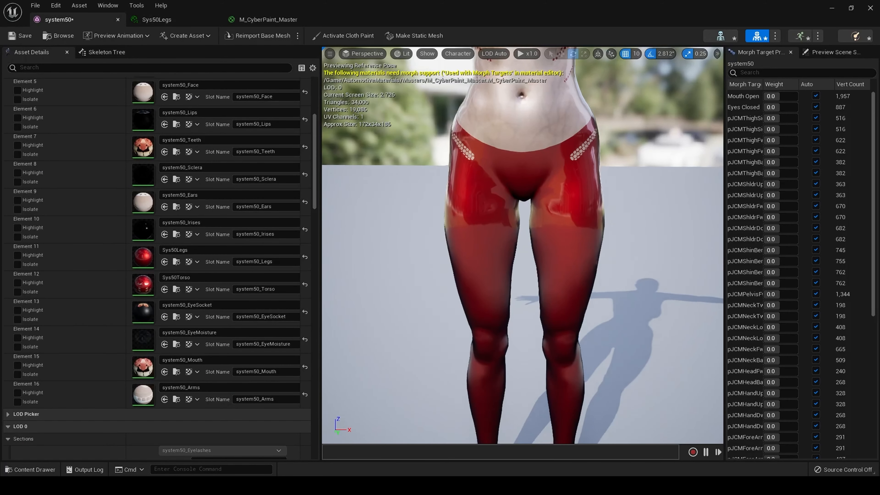
right_drag(634, 265, 654, 265)
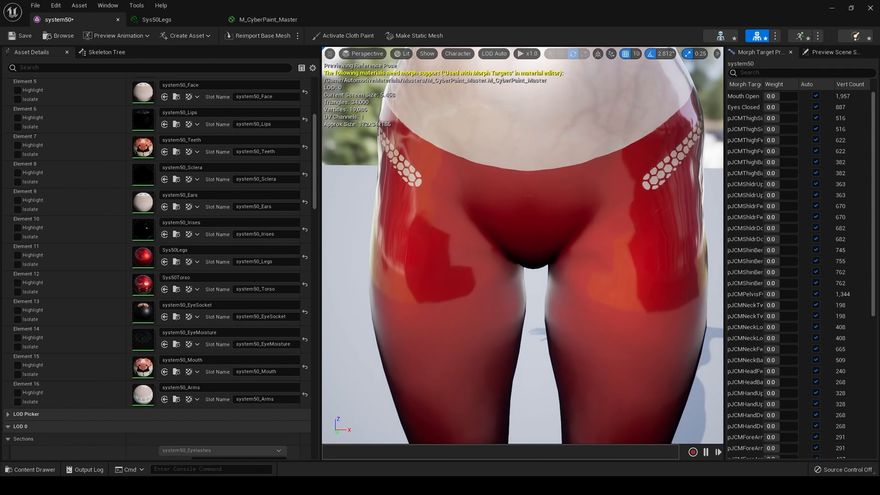
right_drag(522, 245, 529, 260)
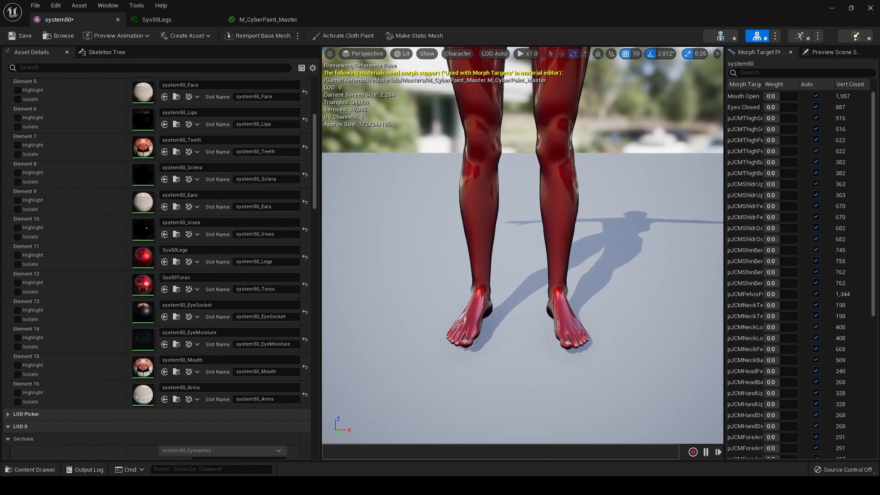
scroll(633, 264, down, 8)
middle_drag(628, 279, 632, 224)
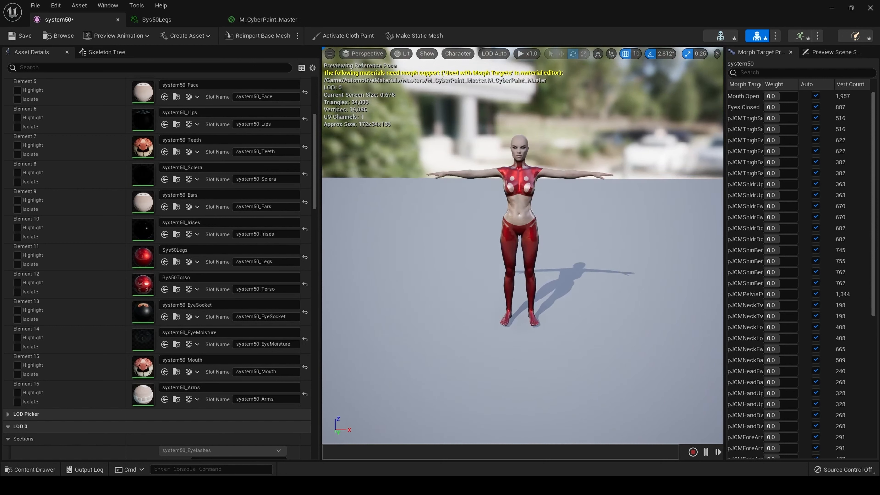
scroll(523, 246, up, 6)
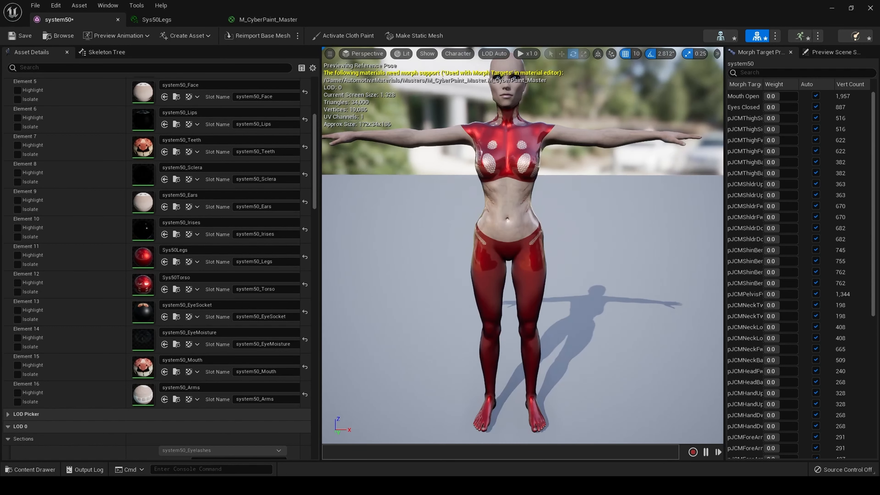
middle_drag(523, 245, 529, 217)
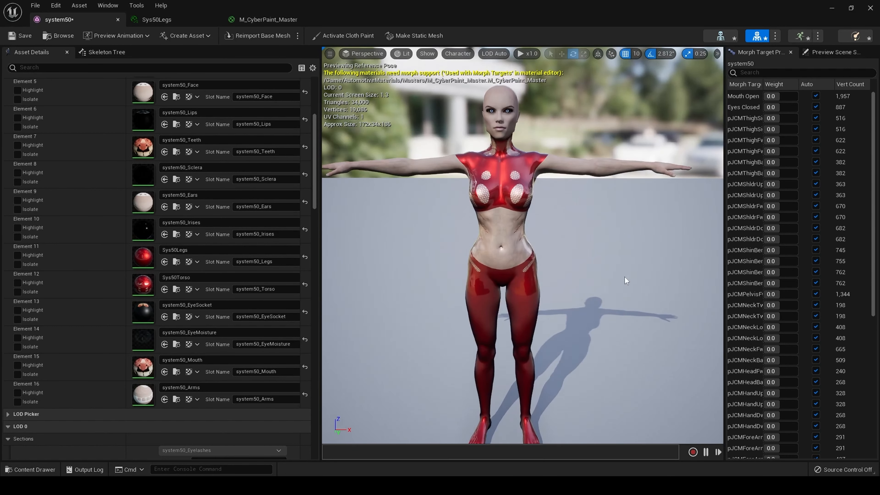
scroll(635, 301, up, 5)
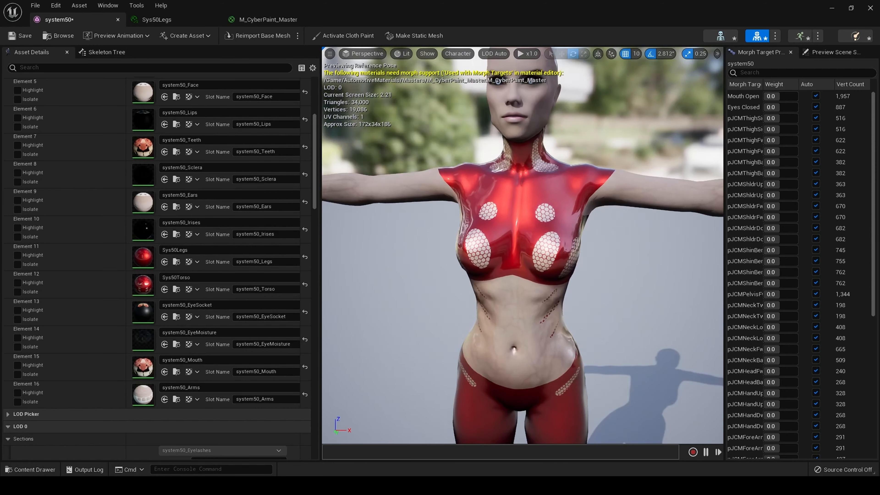
scroll(523, 246, down, 4)
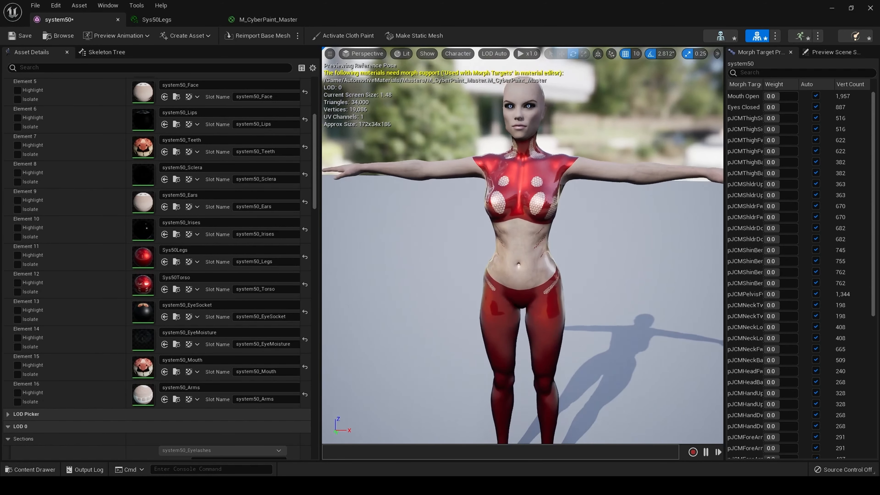
mouse_move(523, 245)
right_down()
mouse_move(495, 246)
mouse_move(534, 245)
mouse_move(535, 236)
right_up()
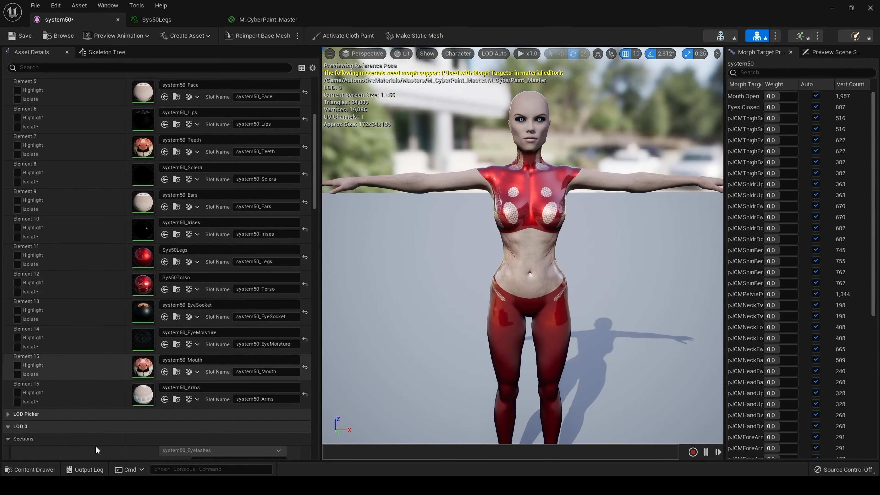
Duplicate the Sys50Torso material instance in the system50 Materials/Tutorial folder.
click(33, 469)
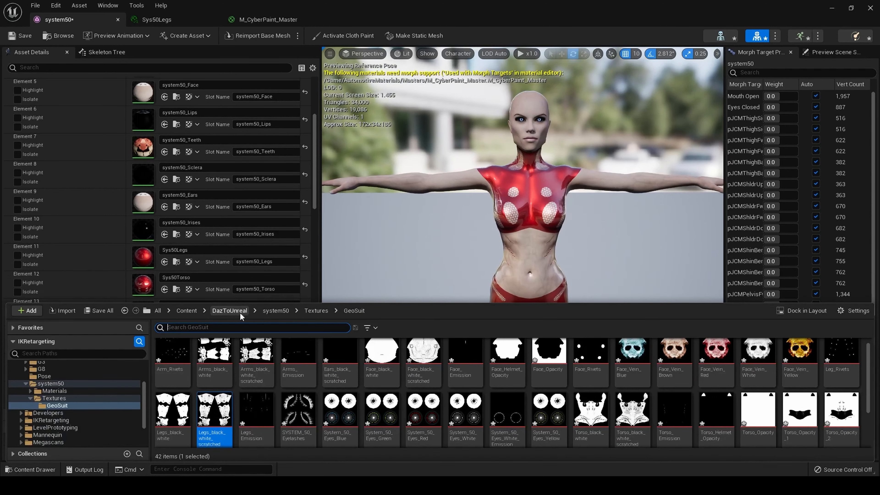
click(284, 314)
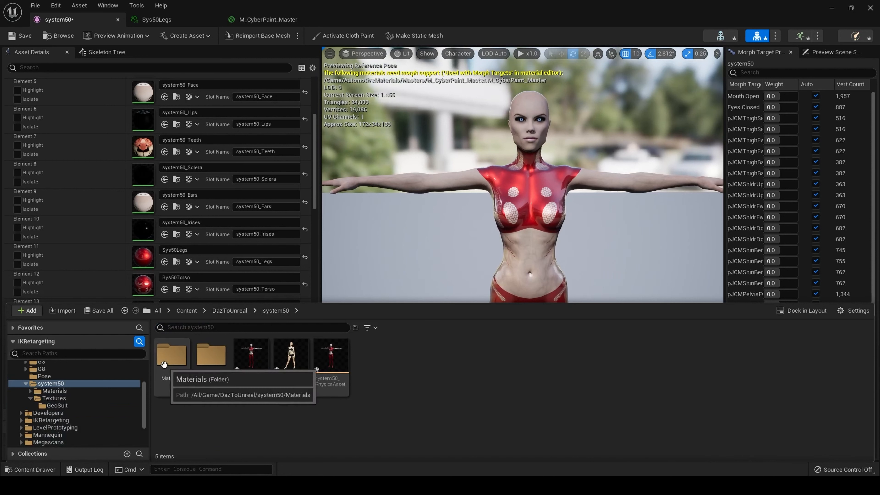
double_click(172, 355)
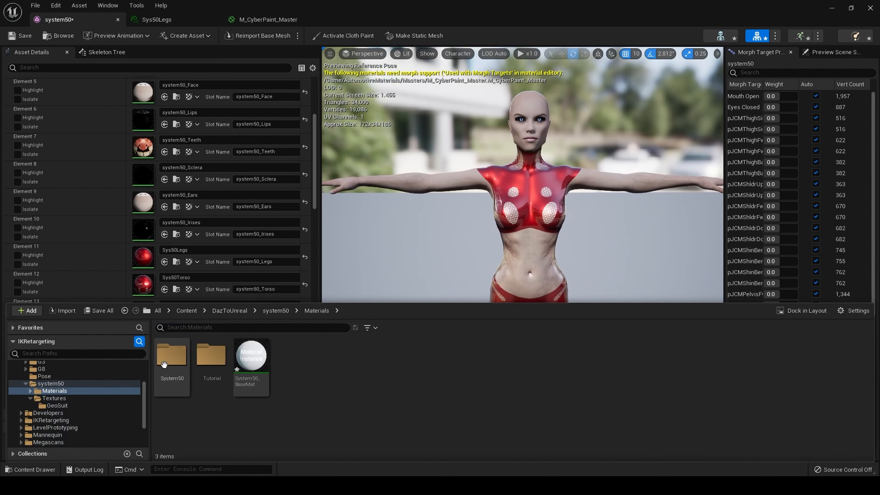
double_click(215, 379)
right_click(221, 387)
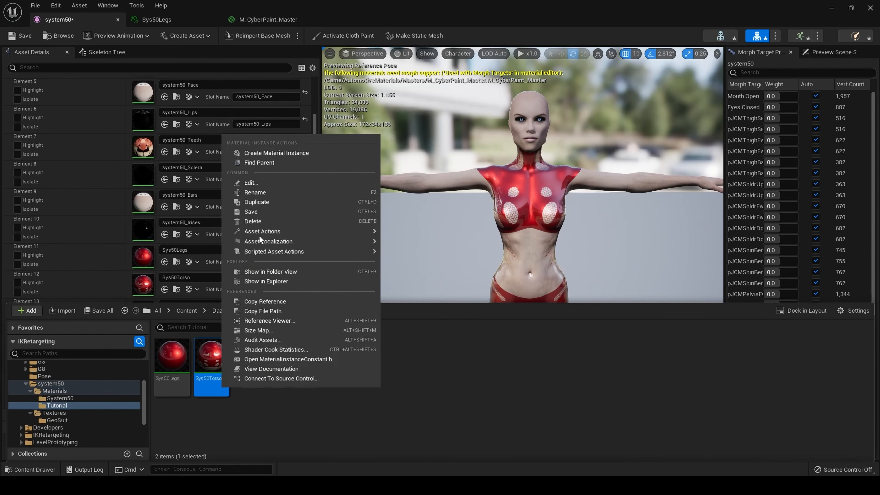
click(272, 203)
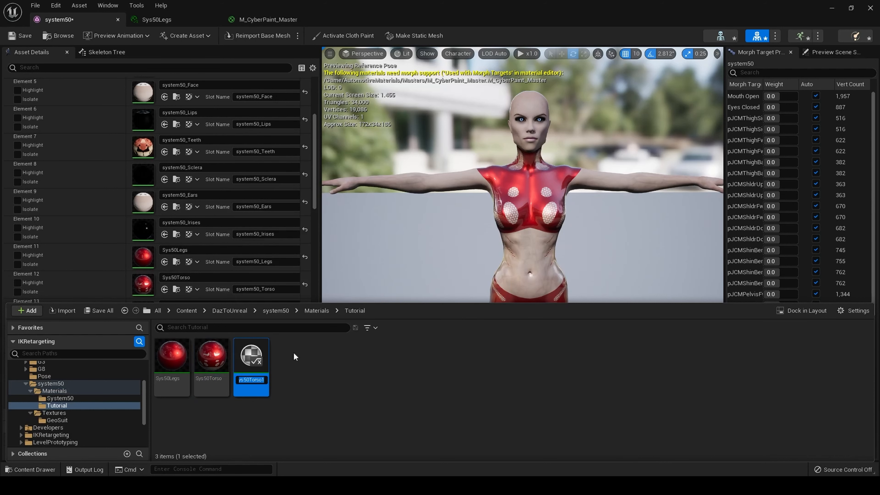
Name the duplicated torso material instance Sys50Arms.
key(End)
key(BackSpace)
key(BackSpace)
key(BackSpace)
key(BackSpace)
key(BackSpace)
text(Arms)
key(Return)
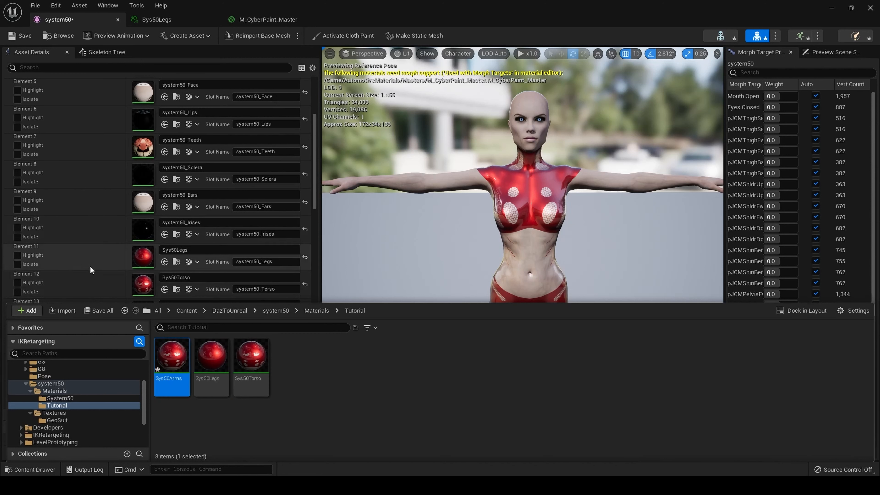
Open Sys50Arms, override and enable its Bypass parameter, and save the material instance.
double_click(173, 353)
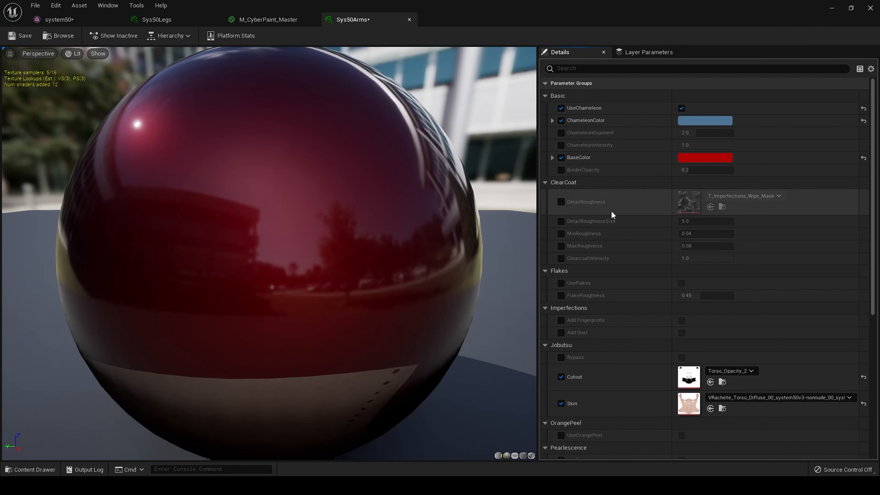
scroll(618, 308, down, 1)
click(682, 343)
click(682, 342)
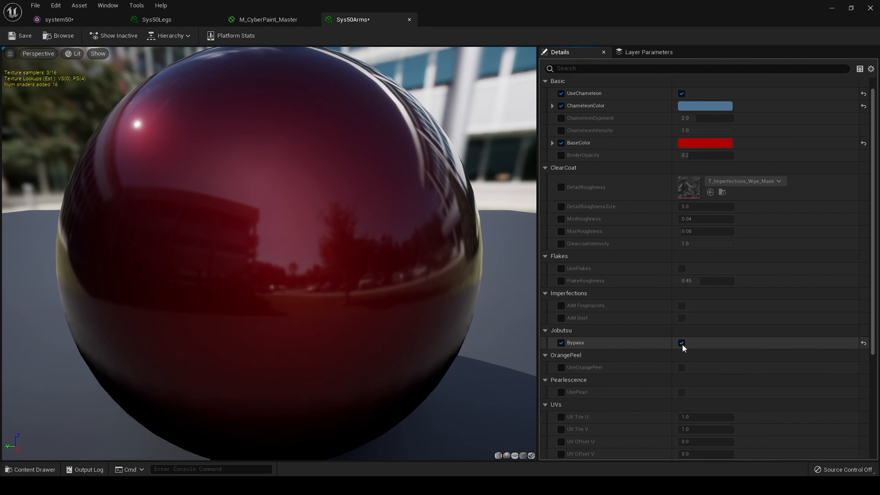
click(11, 40)
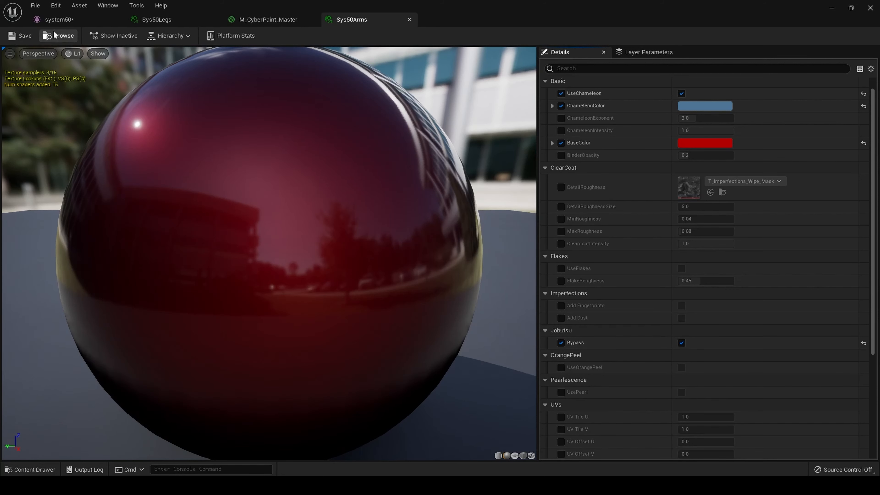
Save the system50 mesh and temporarily isolate the system50_Arms slot to check which body parts it covers.
click(62, 21)
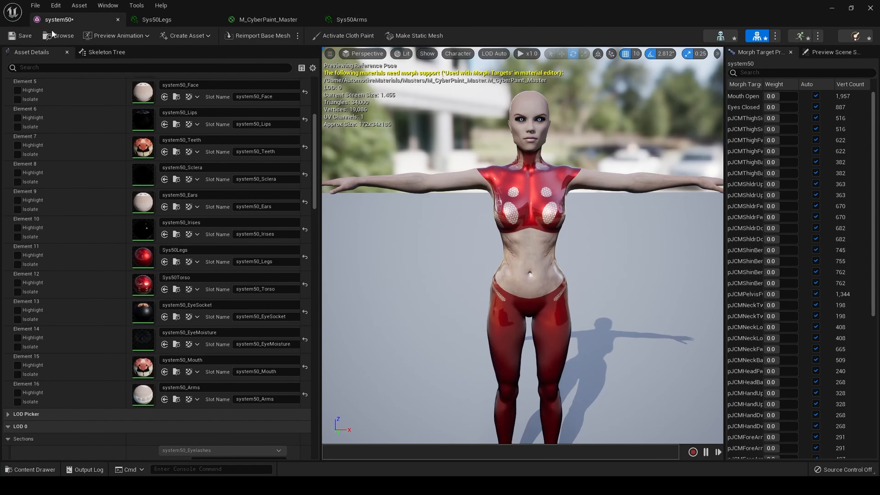
click(25, 37)
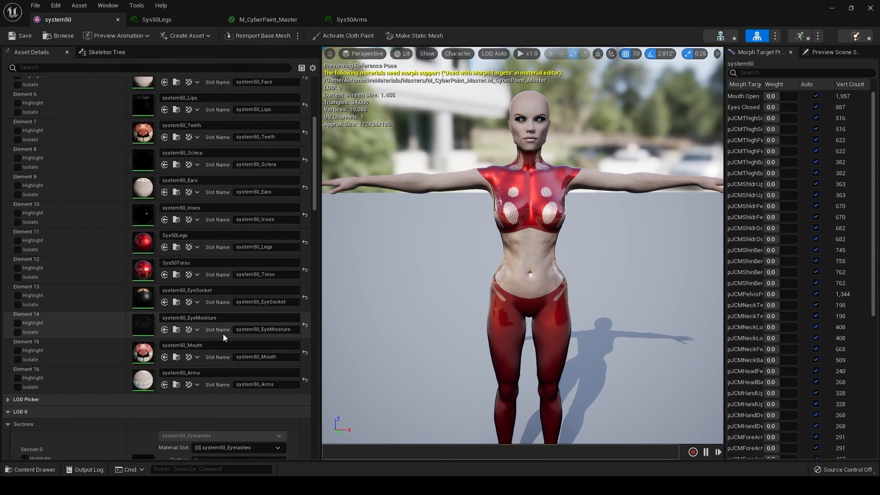
scroll(224, 337, down, 1)
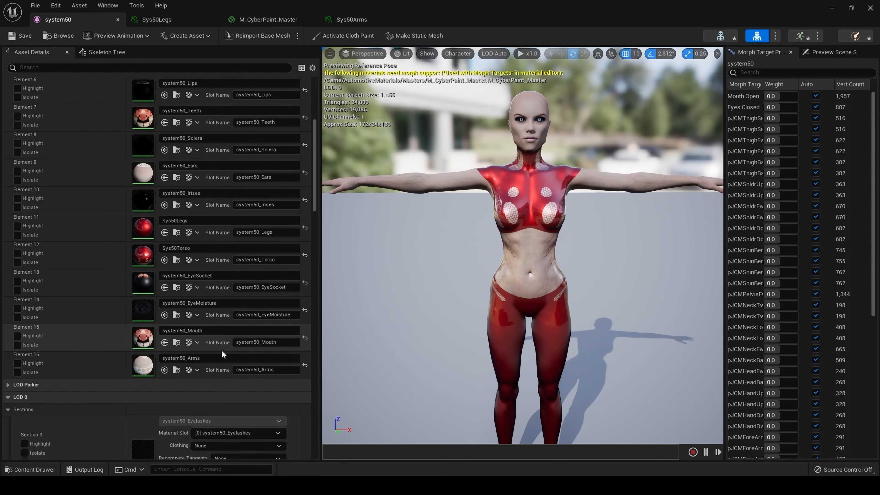
click(17, 372)
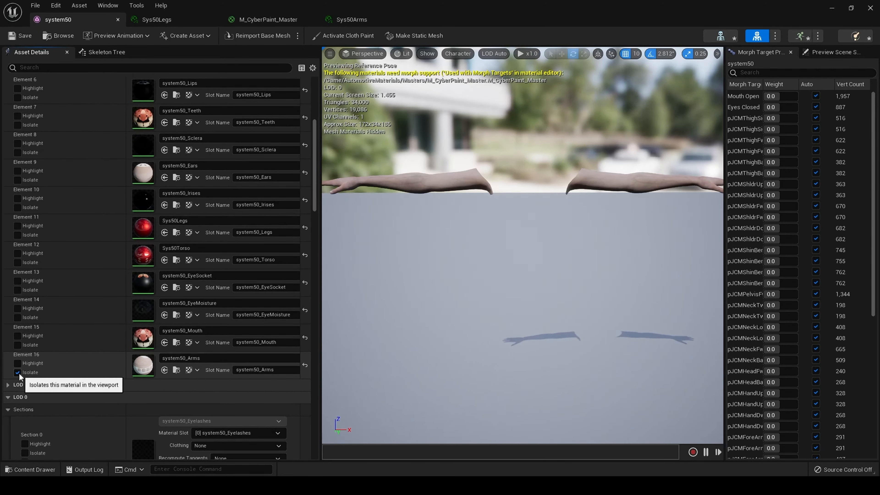
click(18, 372)
scroll(157, 342, down, 4)
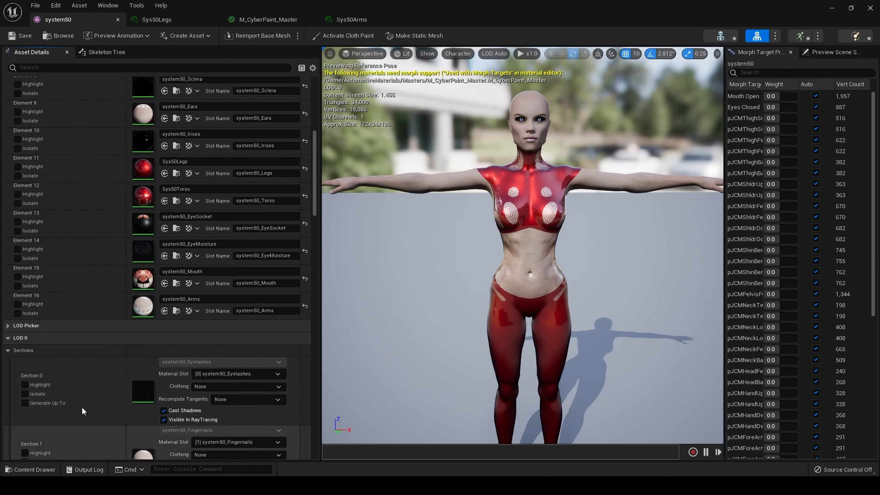
scroll(110, 333, down, 4)
Assign the Sys50Arms material instance from the system50 Materials/Tutorial folder to the mesh's system50_Arms slot.
click(30, 469)
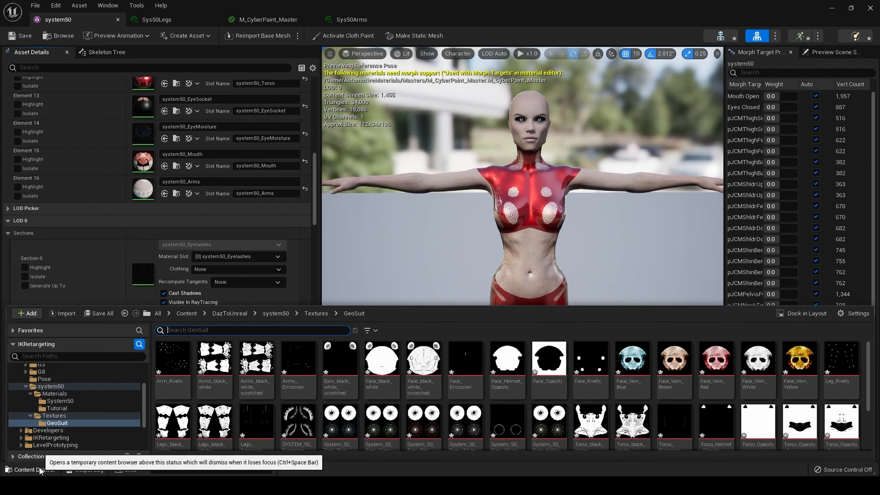
click(285, 311)
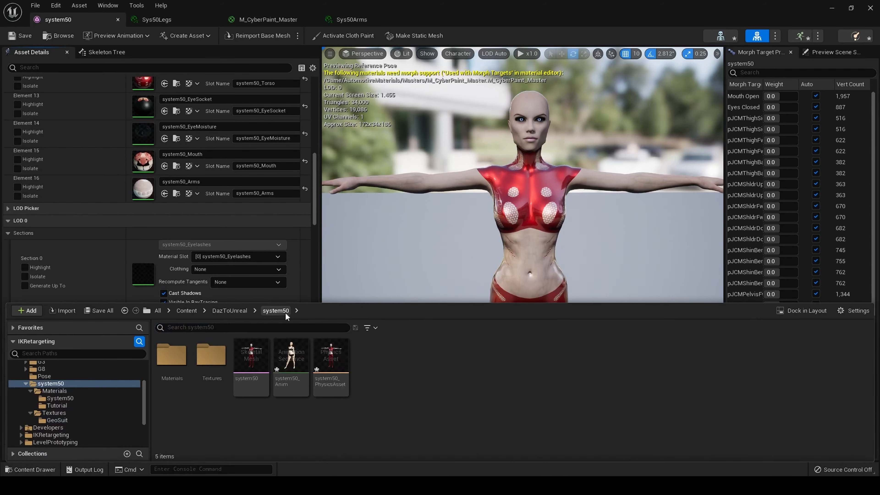
double_click(222, 358)
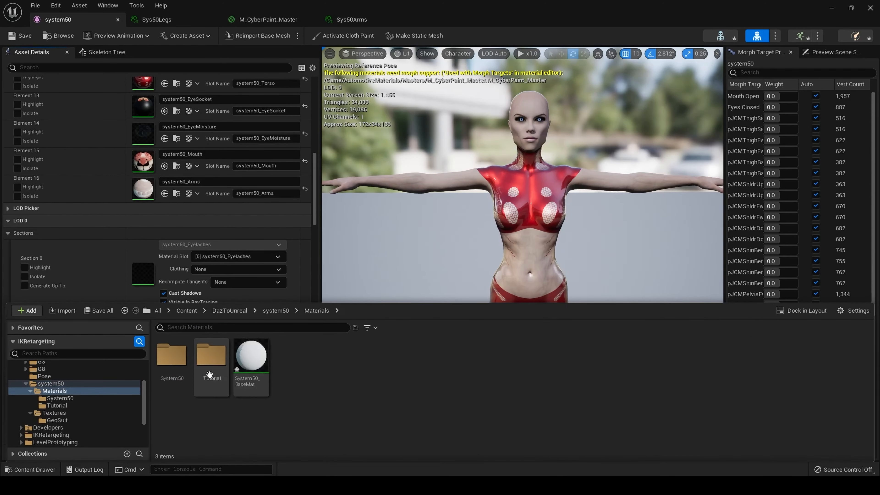
double_click(212, 357)
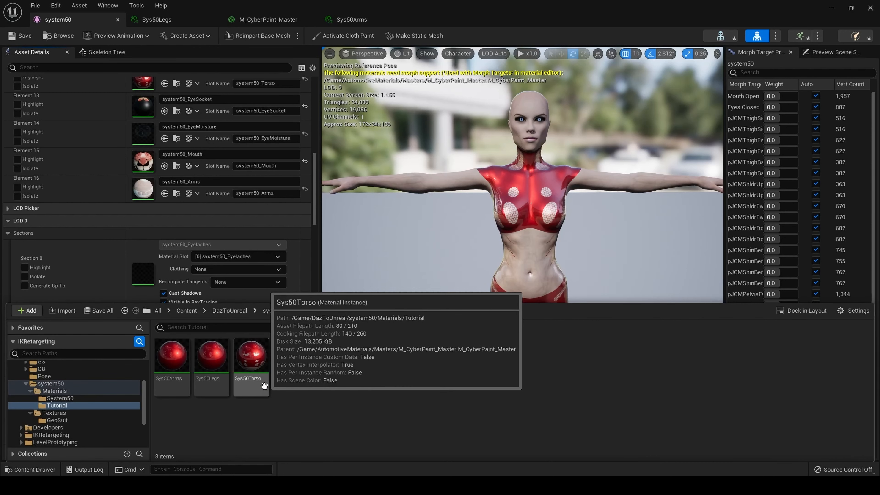
click(178, 360)
drag(179, 362, 141, 187)
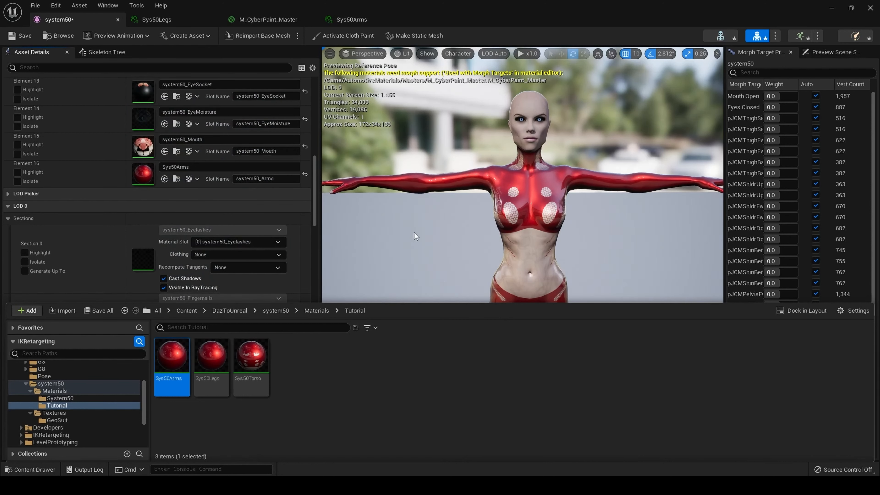
click(428, 220)
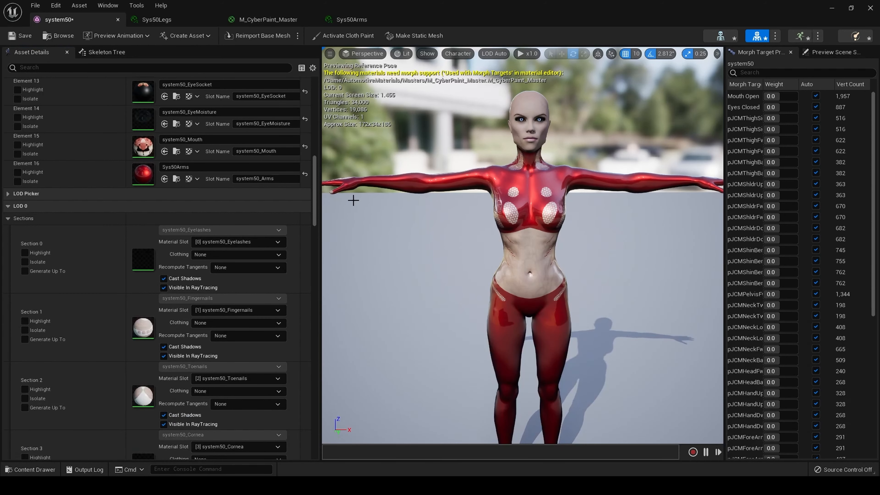
Examine the arm material around the arms, shoulders and back of the head on the preview character.
middle_drag(468, 260, 462, 296)
drag(468, 262, 450, 236)
middle_drag(462, 274, 450, 222)
drag(465, 274, 446, 277)
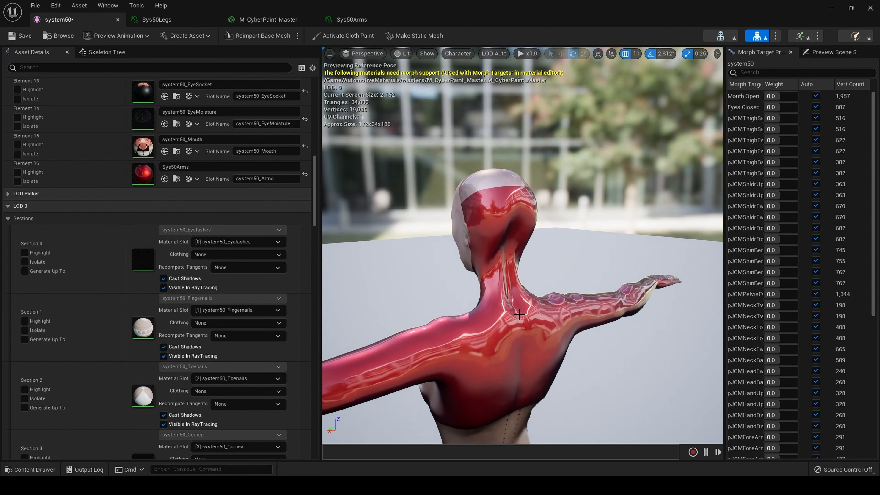
key(d)
right_drag(549, 332, 465, 331)
key(s)
key(s)
key(s)
key(s)
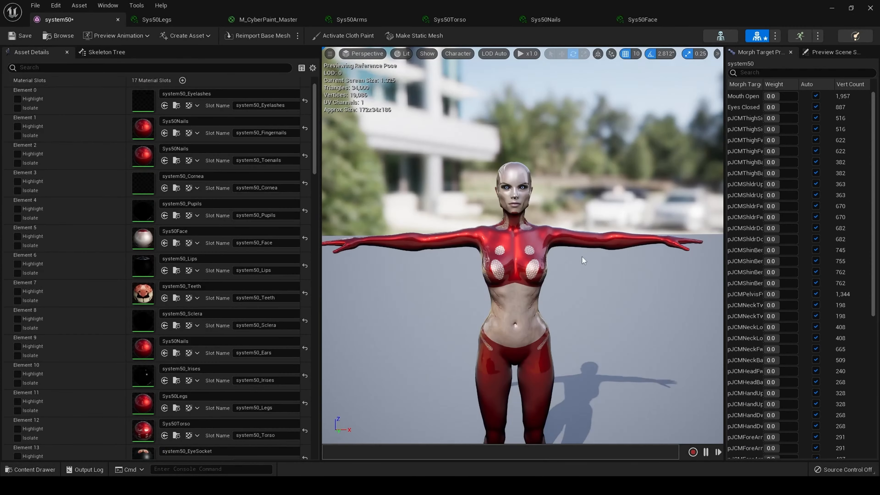
Inspect the face, ears, neck and abdomen materials on the character up close.
key(s)
right_drag(591, 273, 545, 286)
key(s)
key(e)
key(w)
key(w)
key(d)
key(s)
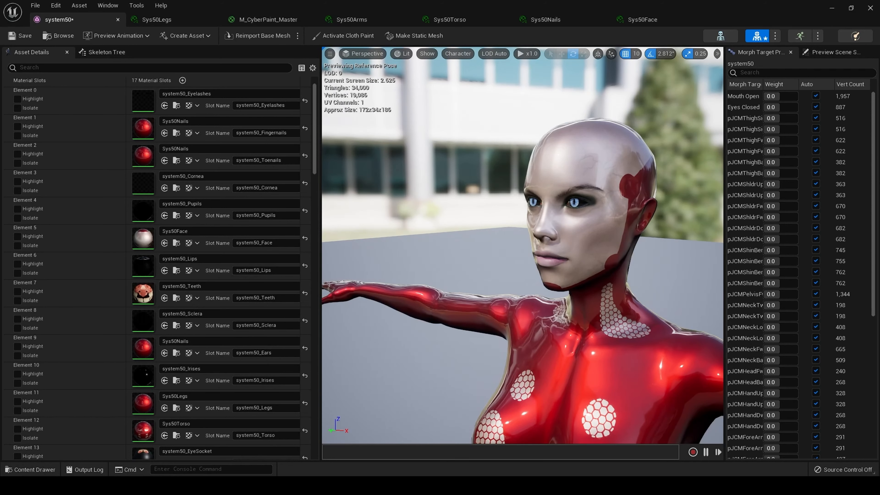
key(w)
key(d)
right_drag(554, 277, 523, 277)
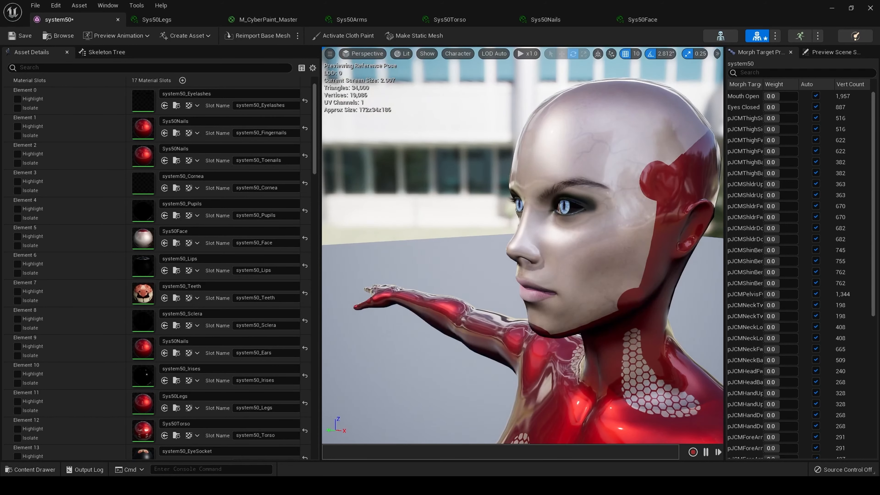
key(s)
key(q)
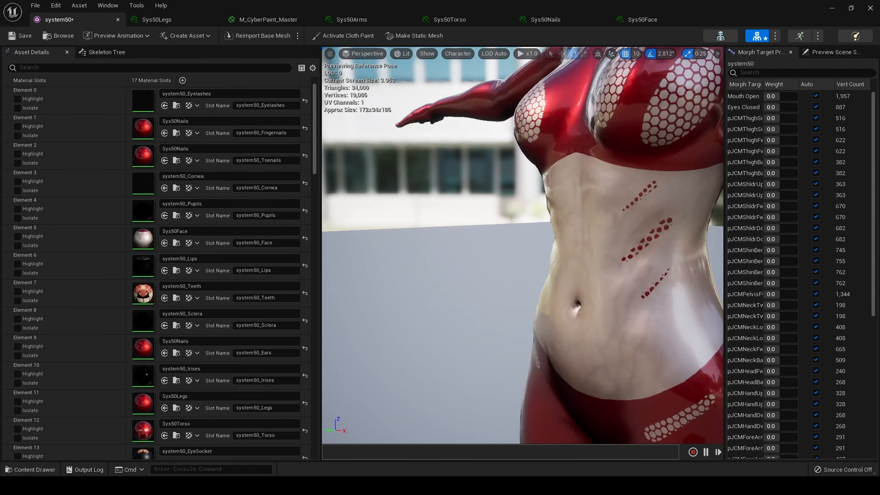
key(e)
key(q)
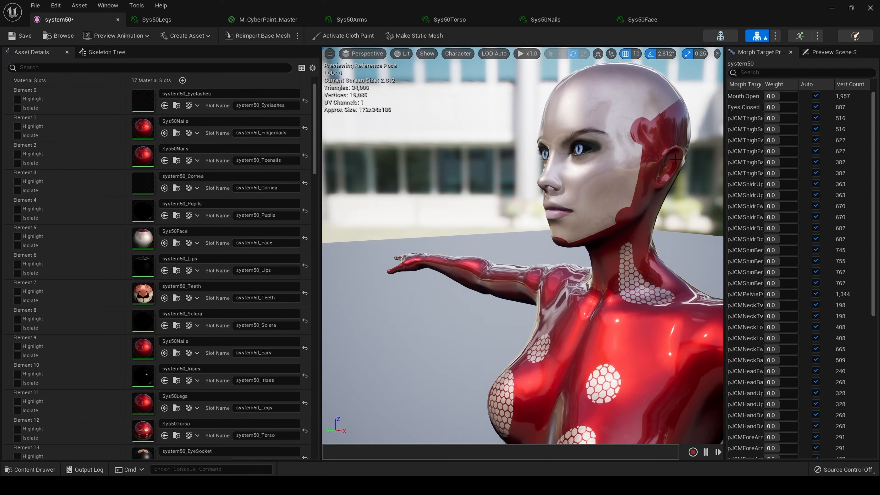
Review the lips, face, arms and torso materials on the character from the front and side.
key(a)
right_drag(609, 214, 730, 215)
key(w)
key(d)
key(e)
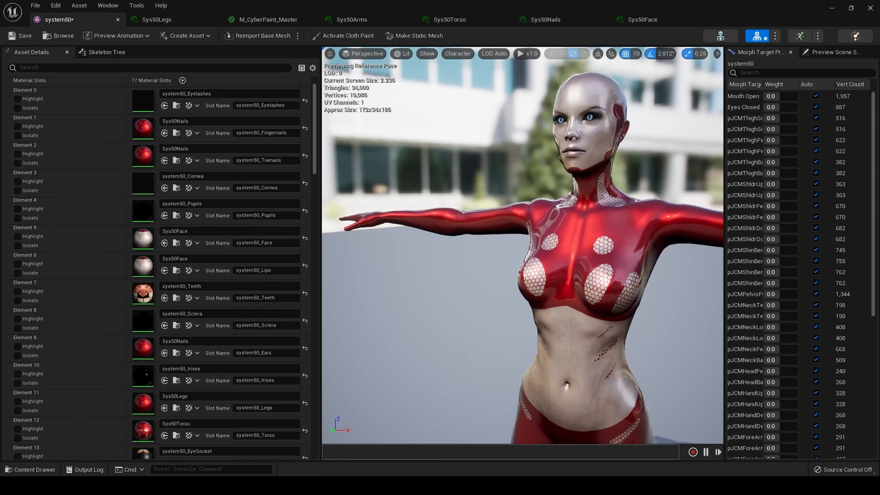
key(d)
mouse_move(520, 243)
right_down()
mouse_move(485, 243)
mouse_move(523, 243)
right_up()
key(s)
key(a)
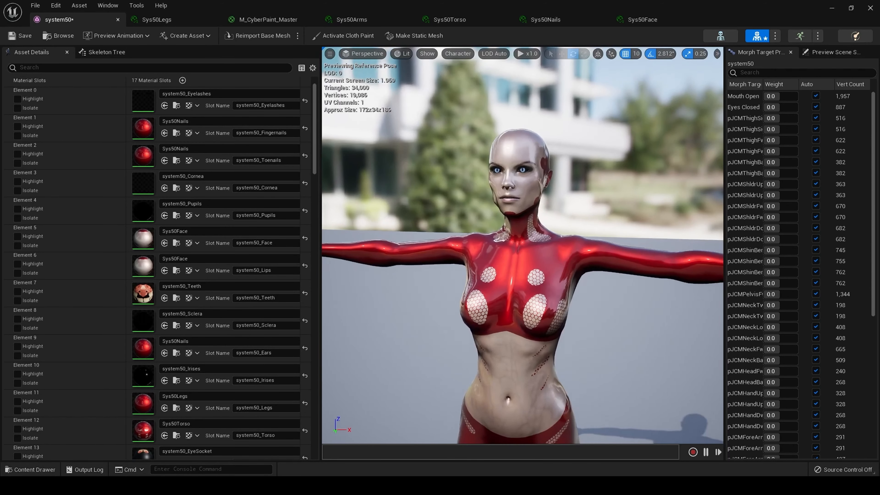
key(a)
key(e)
key(q)
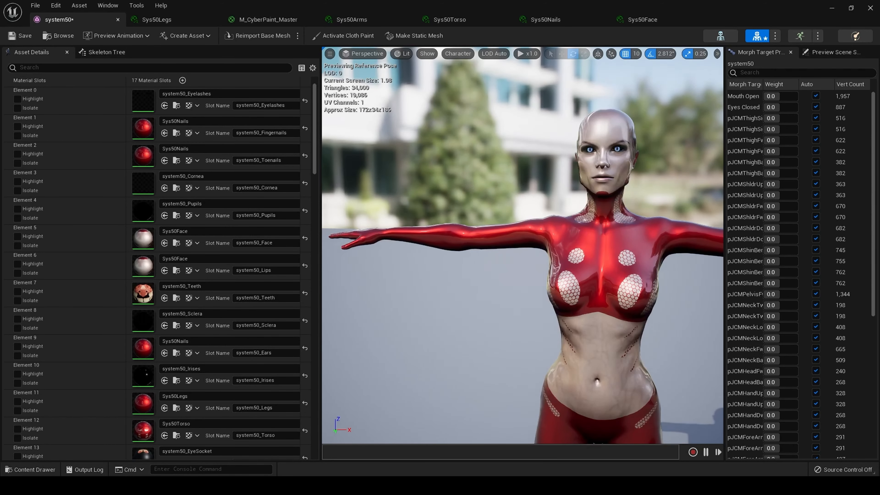
Test the Mouth Open morph target at 1.0 and the Eyes Closed morph target, then return both to automatic weights.
key(alt+Tab)
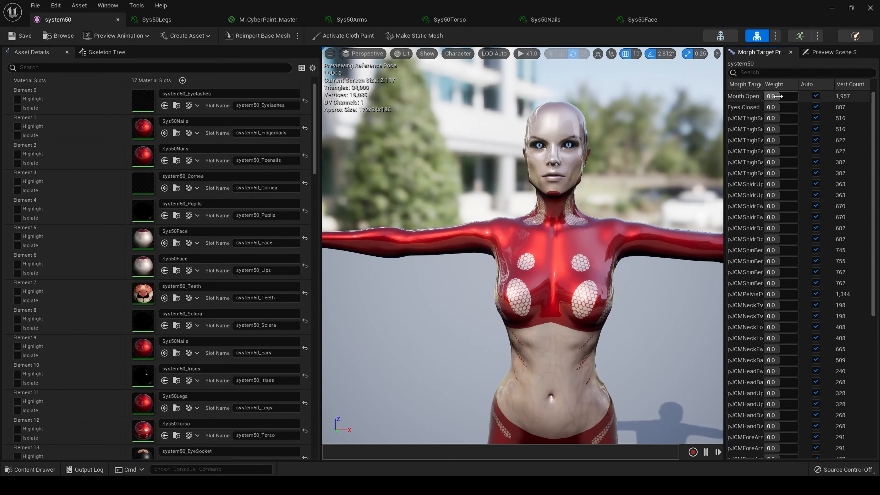
mouse_move(778, 95)
mouse_down()
mouse_move(797, 96)
mouse_move(786, 97)
mouse_up()
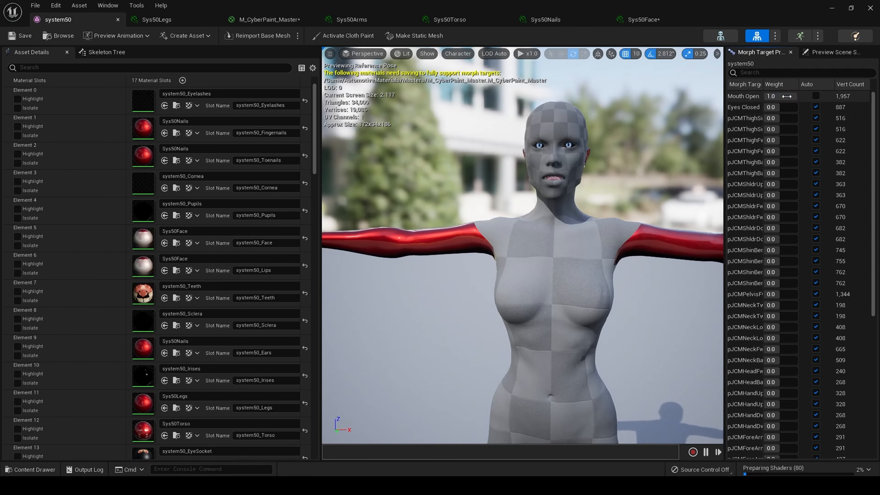
mouse_move(786, 96)
mouse_down()
mouse_move(758, 96)
mouse_move(810, 99)
mouse_move(775, 107)
mouse_move(795, 105)
mouse_up()
click(815, 95)
click(816, 106)
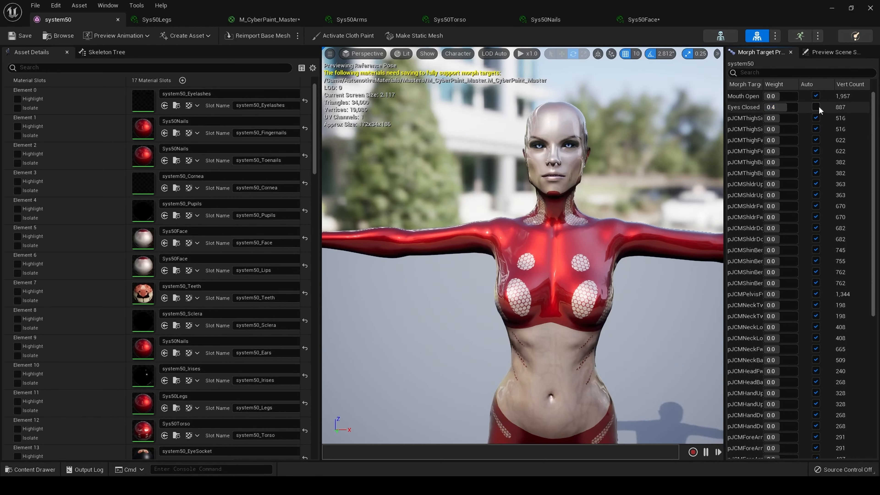
Try rotating the lShldrBend bone from the skeleton tree and undo the bone rotation.
scroll(646, 180, down, 8)
scroll(644, 183, up, 3)
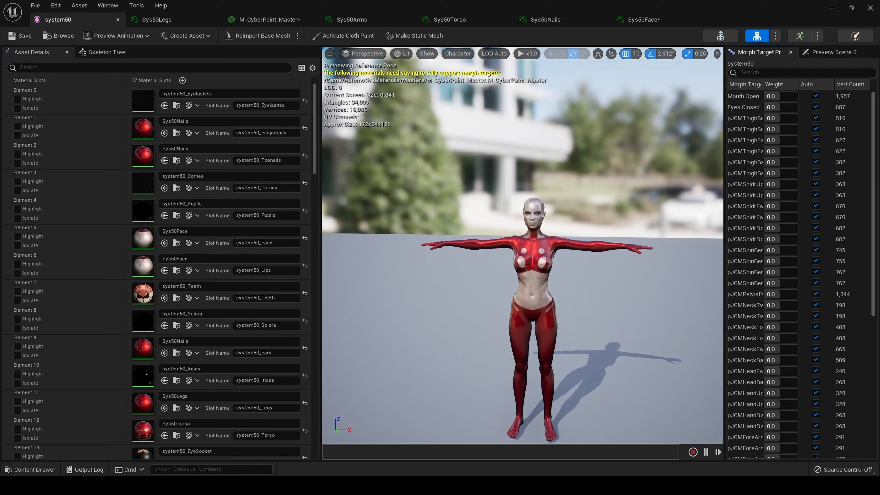
right_drag(645, 182, 655, 183)
middle_drag(591, 263, 591, 276)
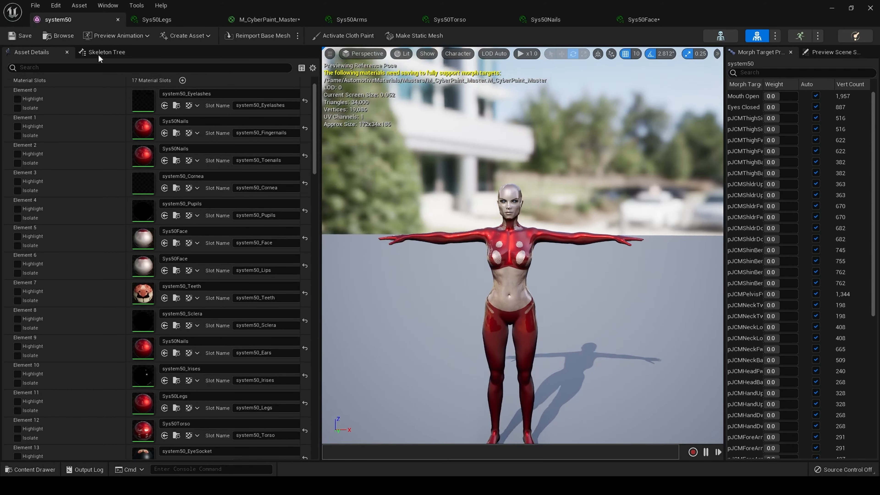
click(100, 53)
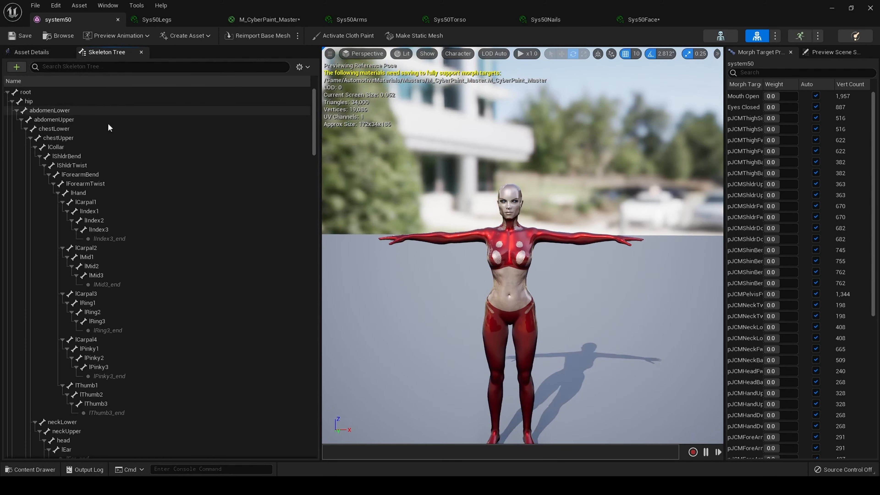
click(76, 157)
drag(578, 206, 588, 234)
click(640, 179)
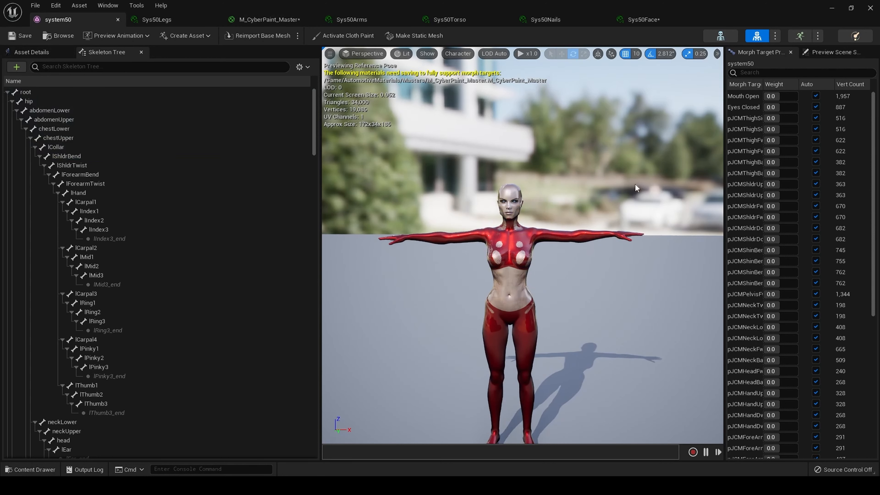
key(ctrl+z)
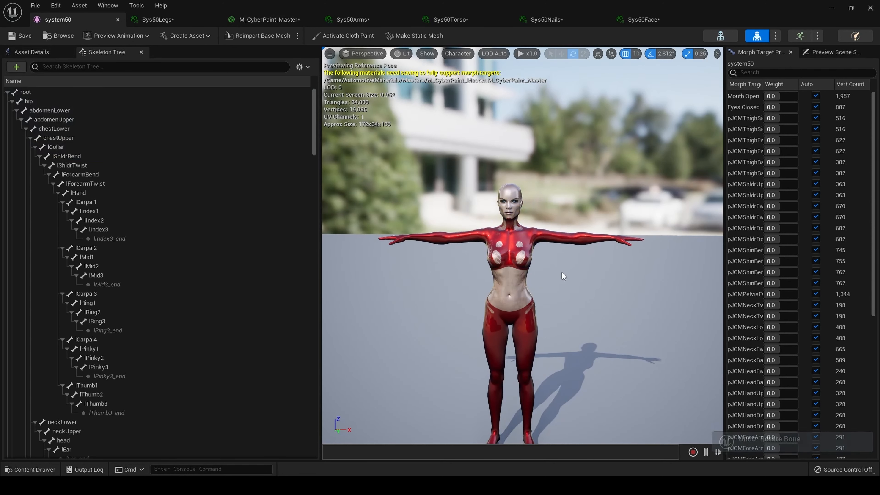
Compare the character's head and torso with the System 50 for Genesis 3 Female(s) image on the Daz 3D product page.
key(w)
right_drag(562, 270, 558, 266)
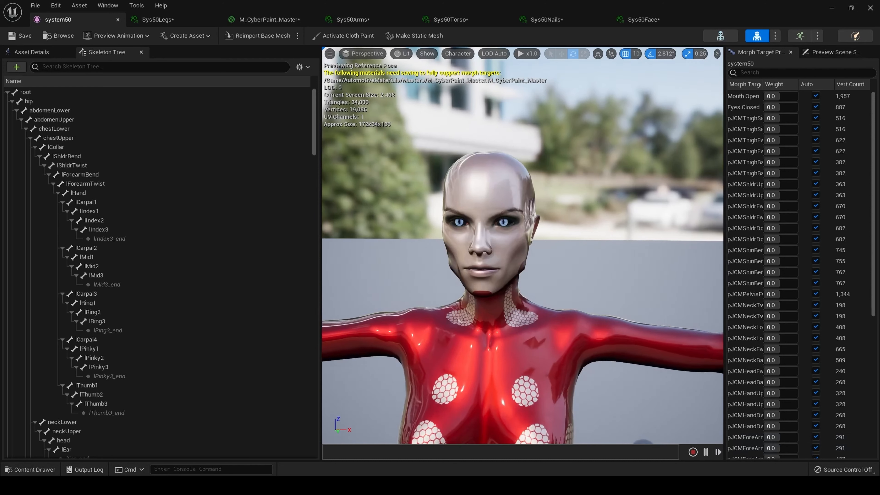
middle_drag(558, 266, 543, 298)
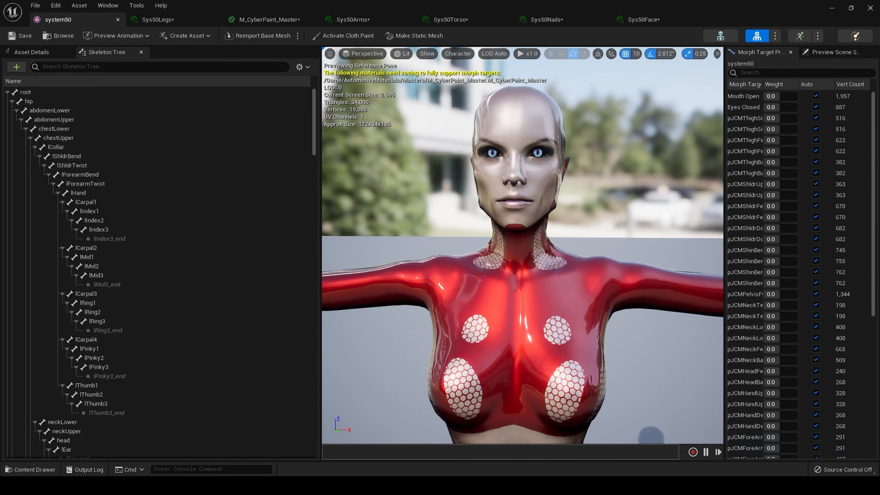
drag(879, 31, 352, 31)
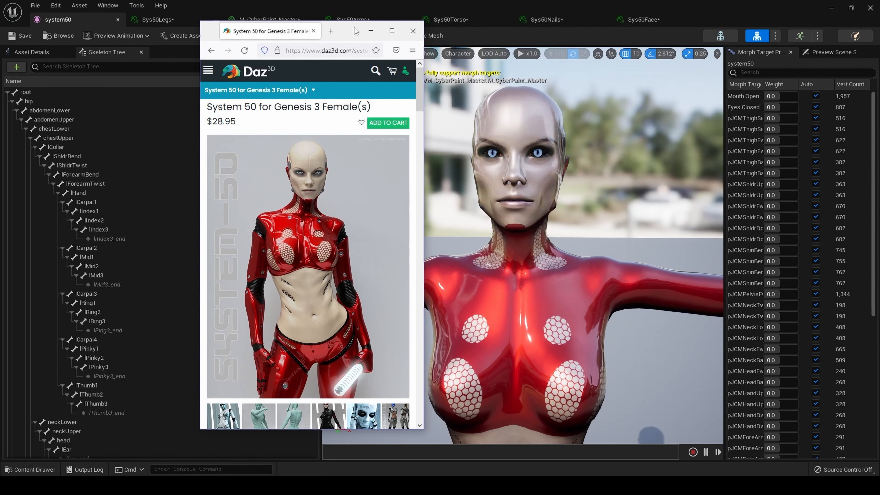
drag(354, 30, 321, 40)
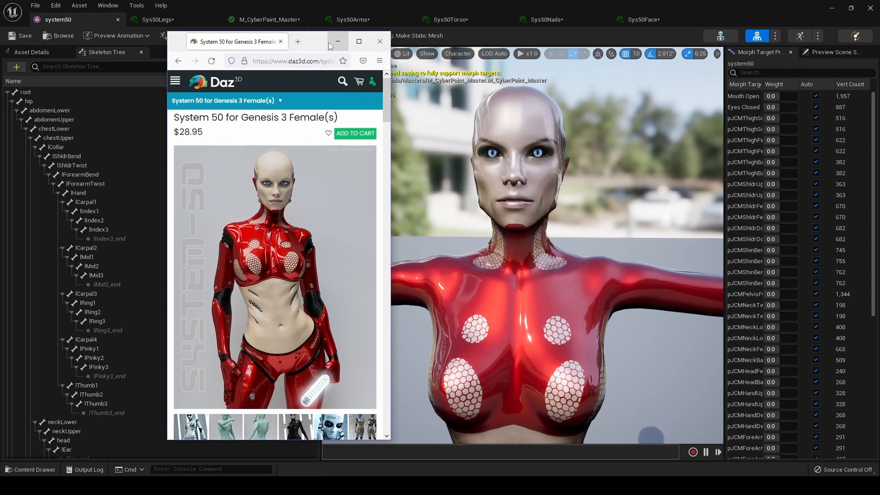
drag(314, 43, 879, 35)
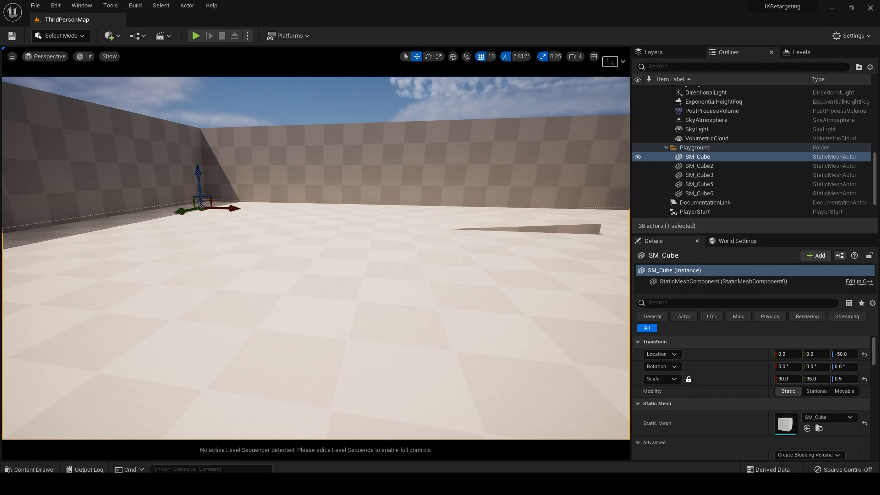
Open the system50 skeletal mesh from the DazToUnreal/system50 folder and inspect its face, eyes and upper body.
click(30, 469)
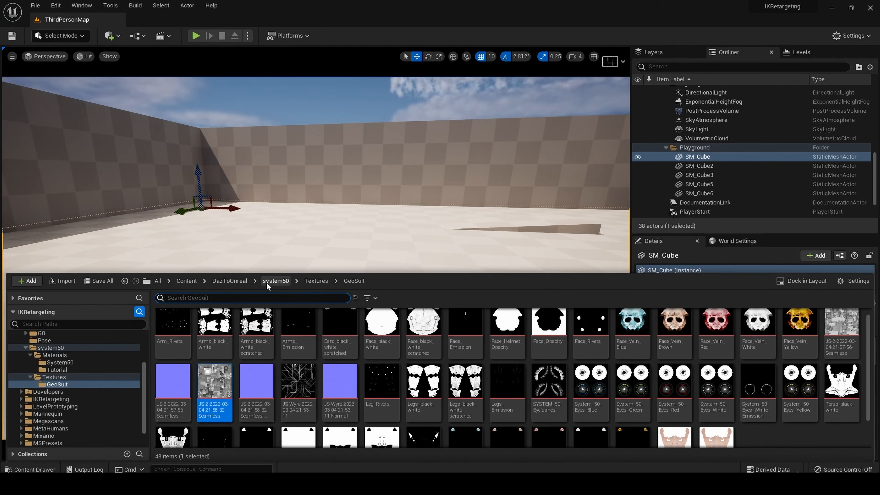
click(266, 284)
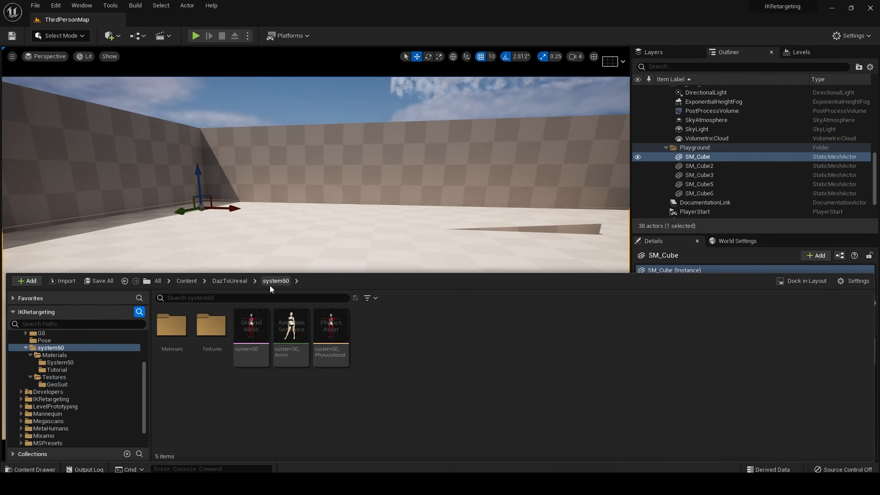
click(260, 332)
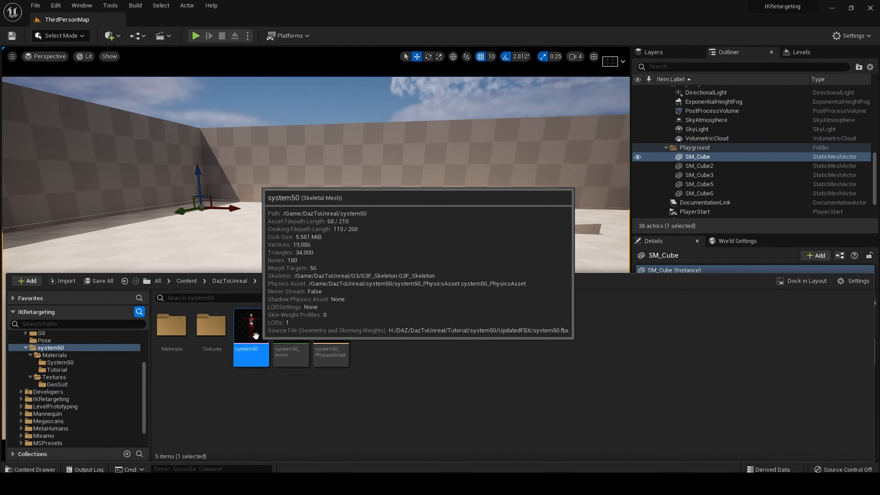
double_click(255, 335)
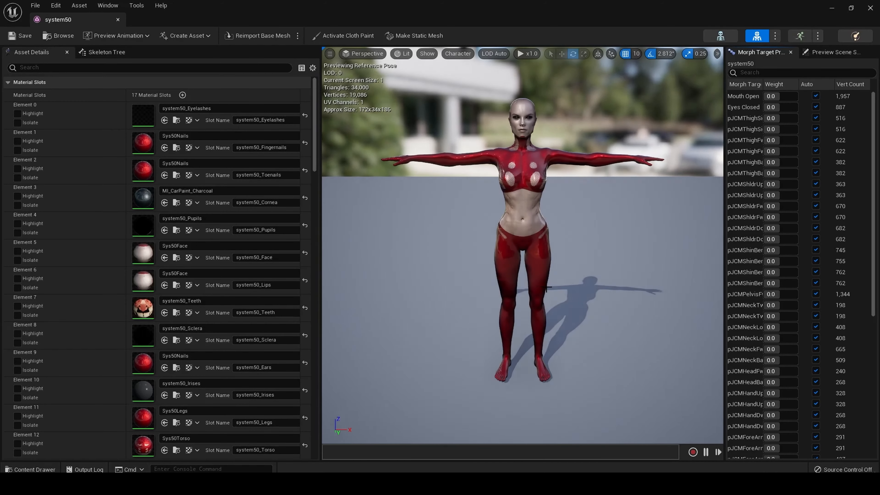
drag(546, 287, 560, 249)
middle_drag(559, 250, 530, 229)
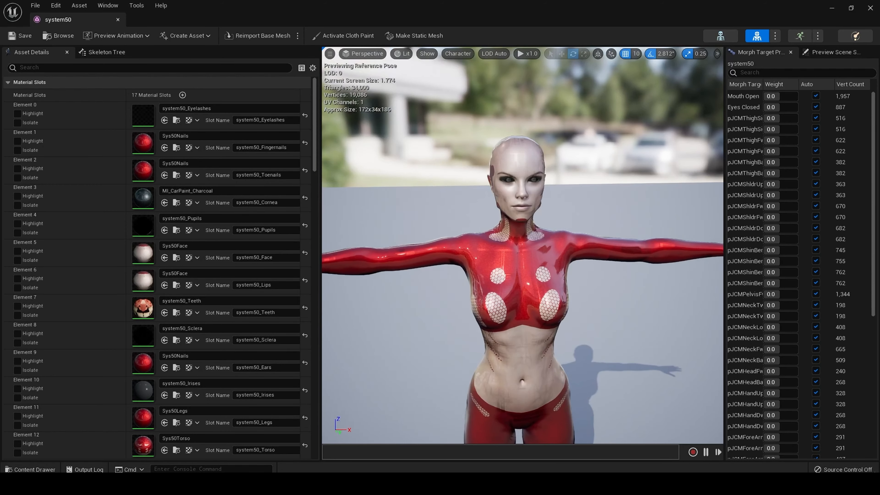
mouse_move(530, 228)
mouse_down()
mouse_move(537, 190)
mouse_move(526, 218)
mouse_up()
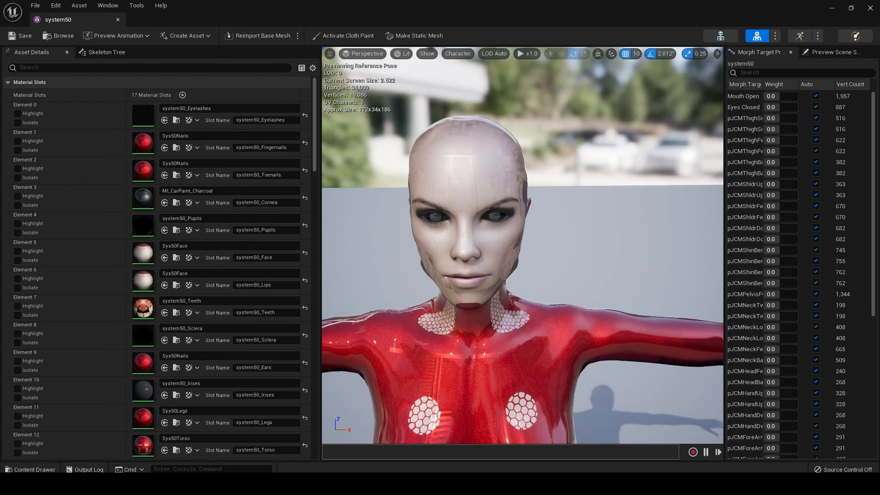
middle_drag(526, 218, 536, 284)
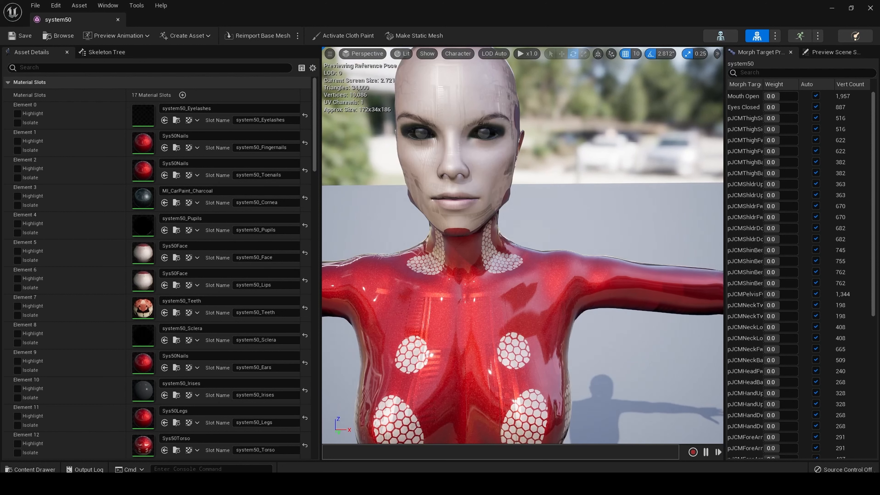
Locate the cornea slot's MI_CarPaint_Charcoal material in the CarPaint folder and inspect the character's head and upper body.
drag(530, 243, 523, 232)
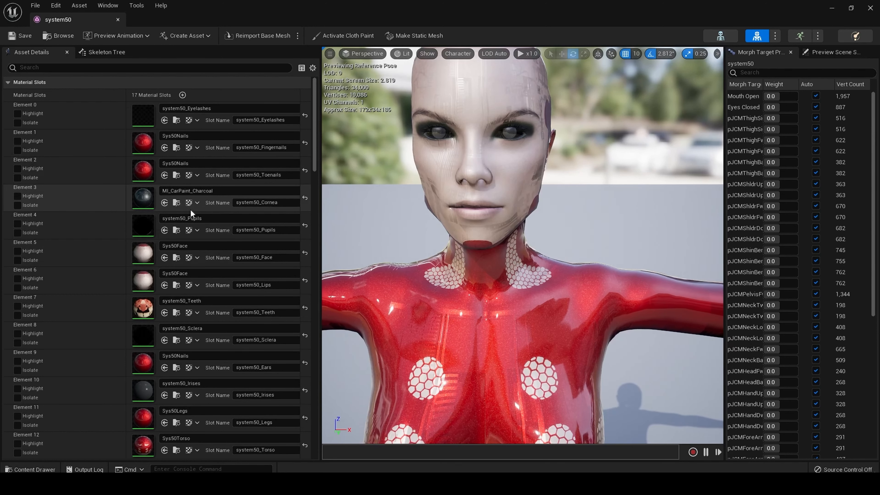
click(176, 202)
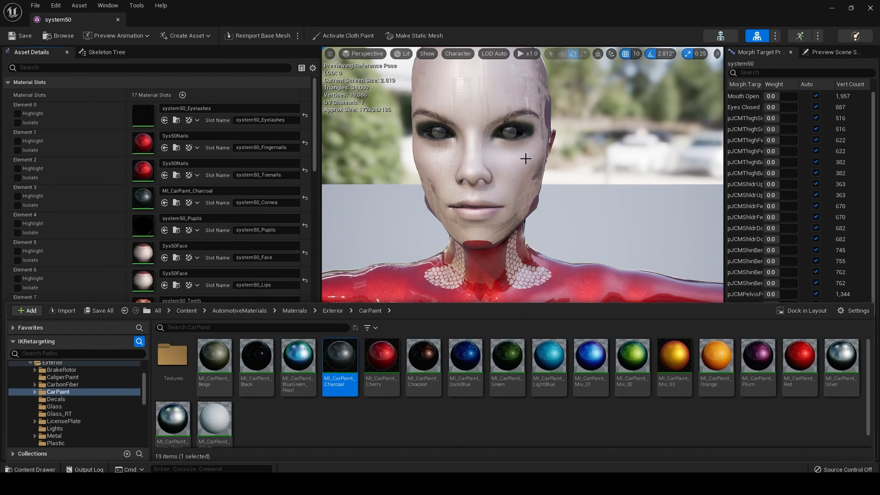
click(582, 176)
key(f)
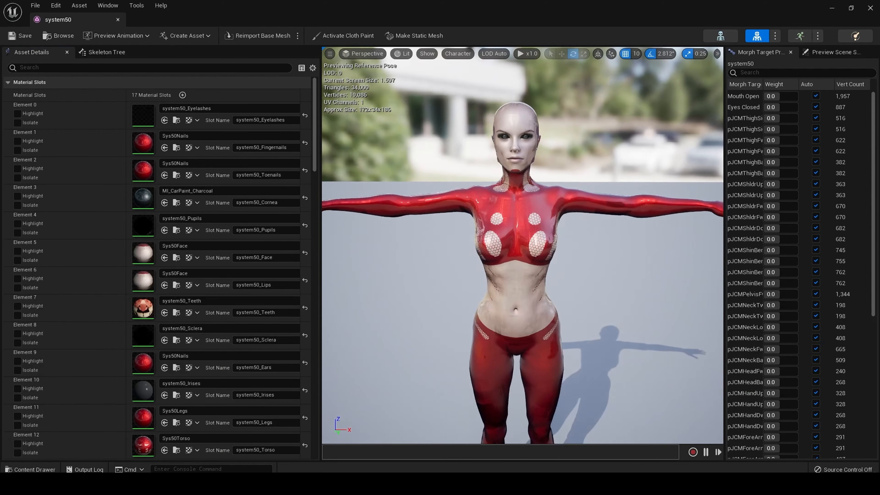
key(s)
key(w)
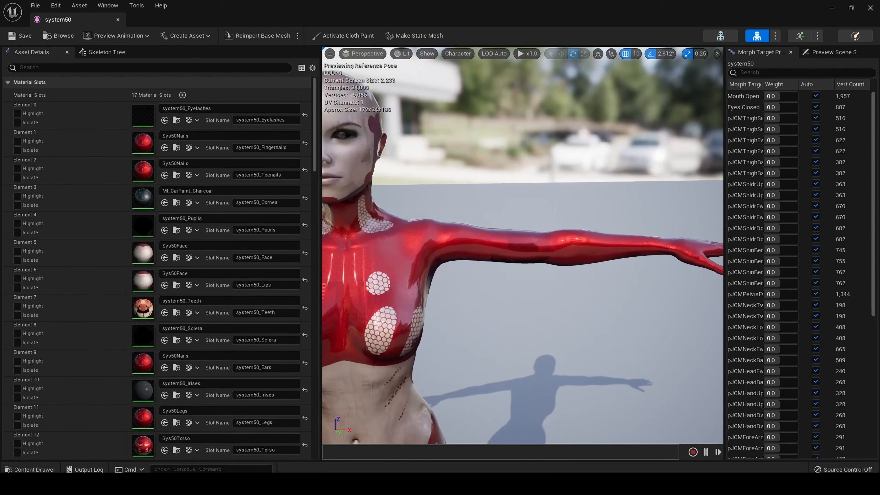
right_drag(583, 177, 533, 132)
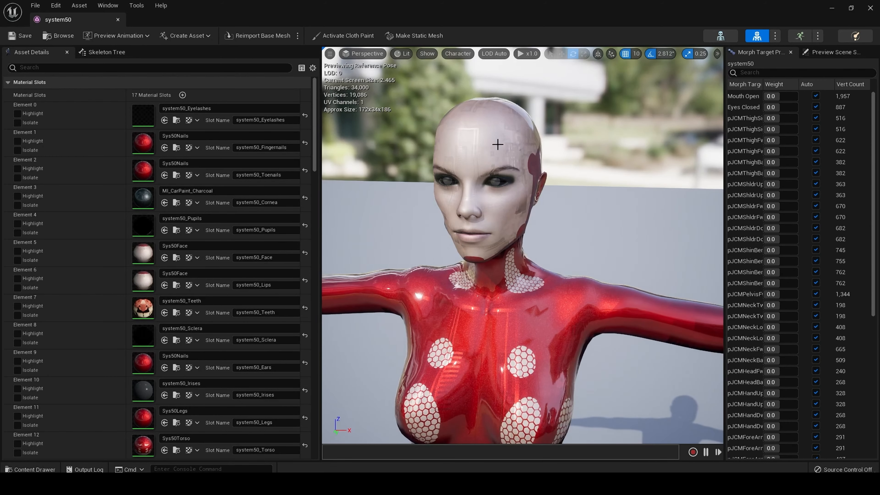
Open the Sys50Face material instance, review its roughness, Cutout, Normal, Skin, Specular and Parent settings, then save and close it.
double_click(152, 255)
drag(277, 239, 322, 261)
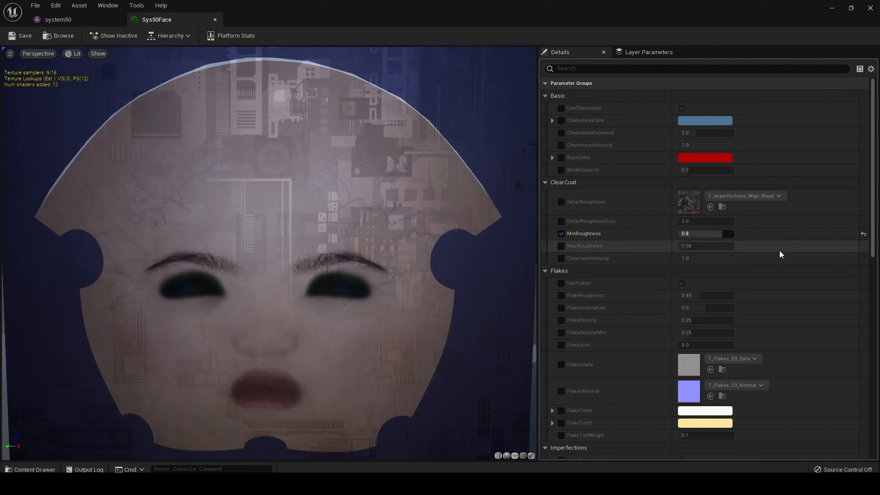
scroll(769, 259, down, 2)
scroll(769, 261, down, 15)
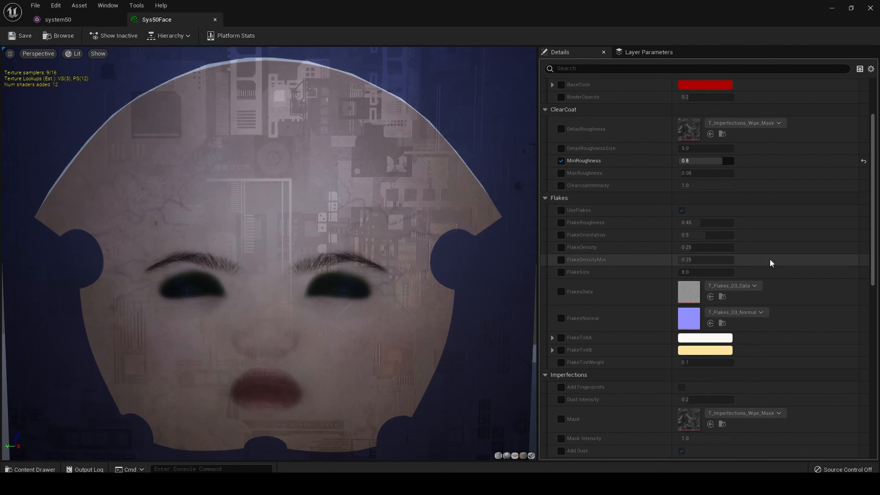
scroll(772, 258, down, 3)
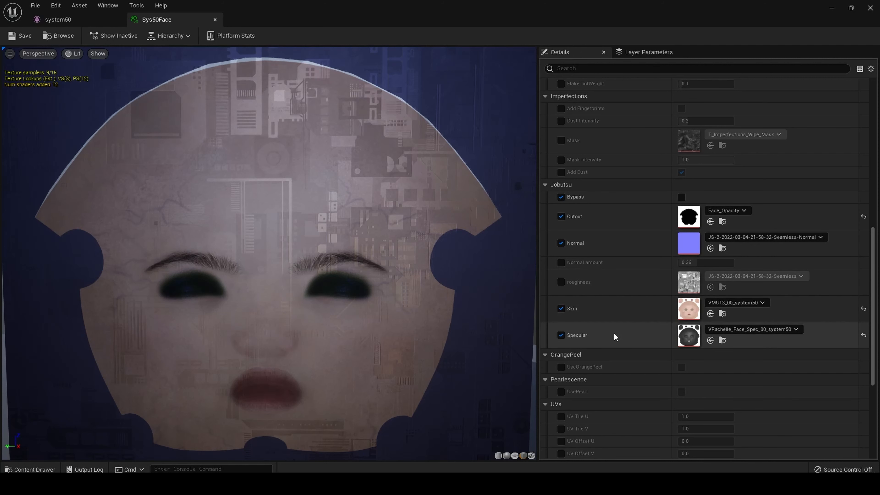
scroll(603, 336, down, 5)
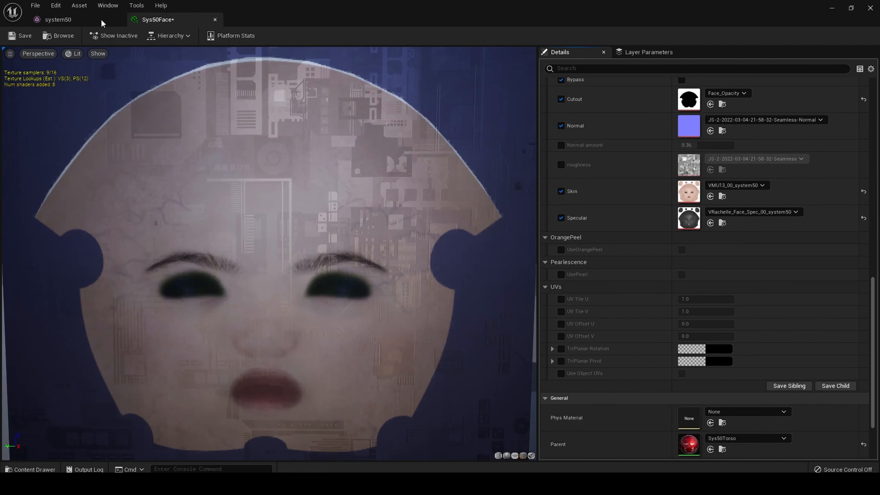
click(26, 34)
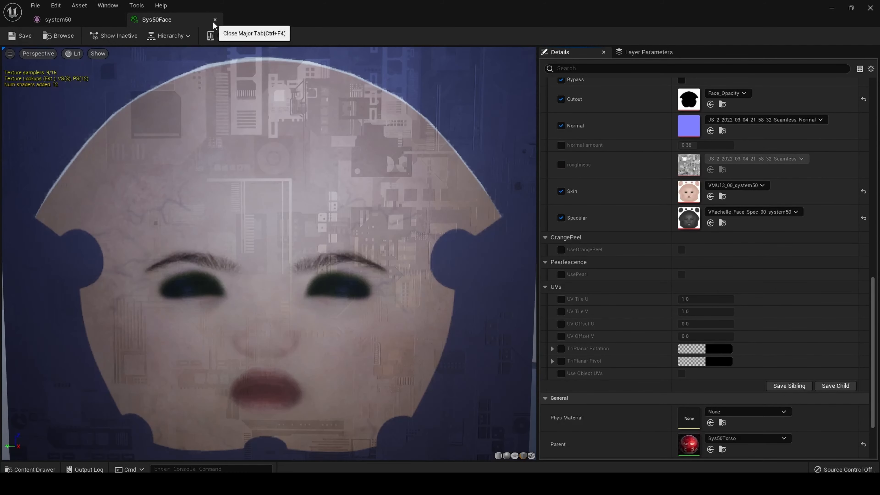
click(215, 20)
Inspect the painted surface of the character's head, legs, arms and torso from several angles.
drag(526, 284, 525, 239)
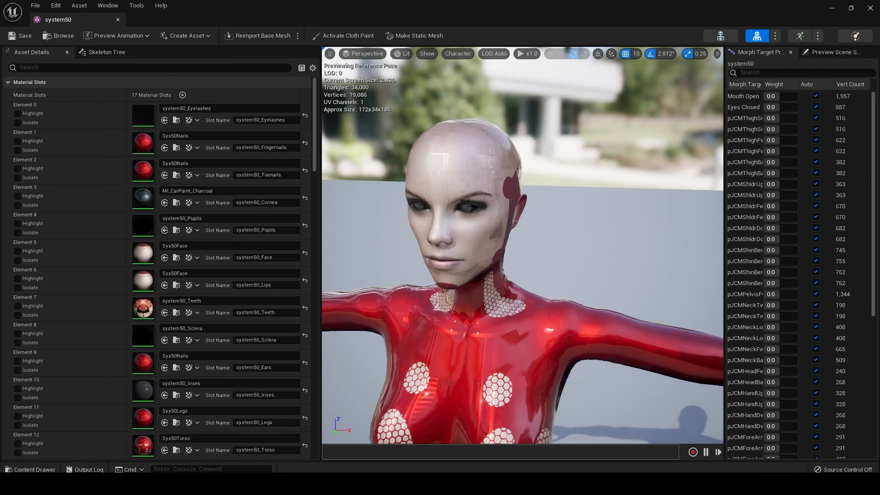
middle_drag(525, 239, 524, 377)
drag(522, 243, 499, 225)
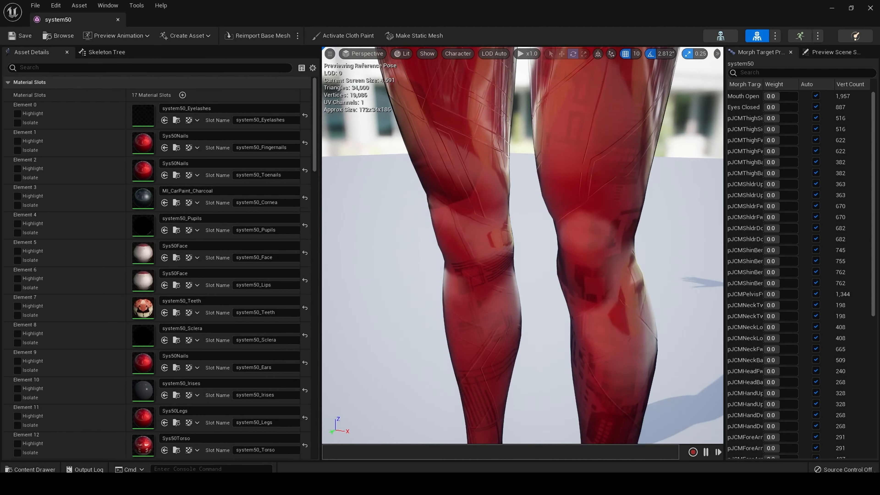
drag(618, 123, 586, 197)
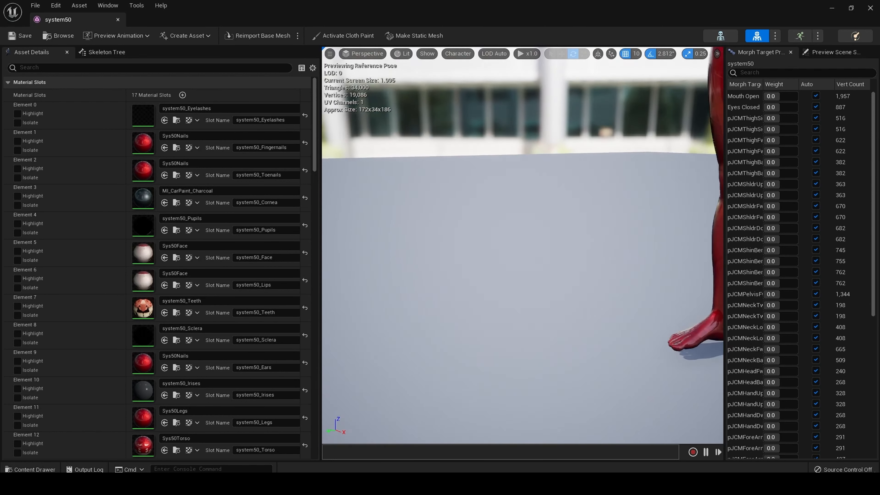
middle_drag(619, 123, 637, 69)
key(w)
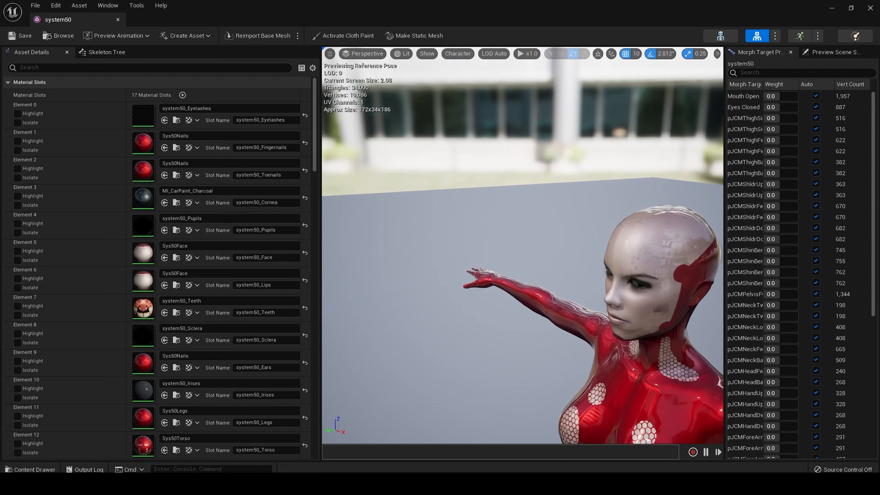
key(w)
right_drag(522, 245, 637, 271)
key(s)
key(a)
key(w)
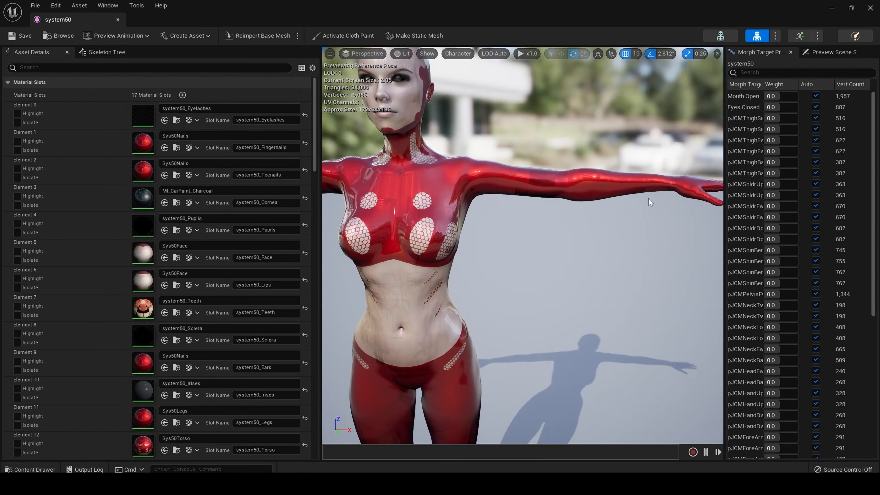
drag(646, 201, 638, 226)
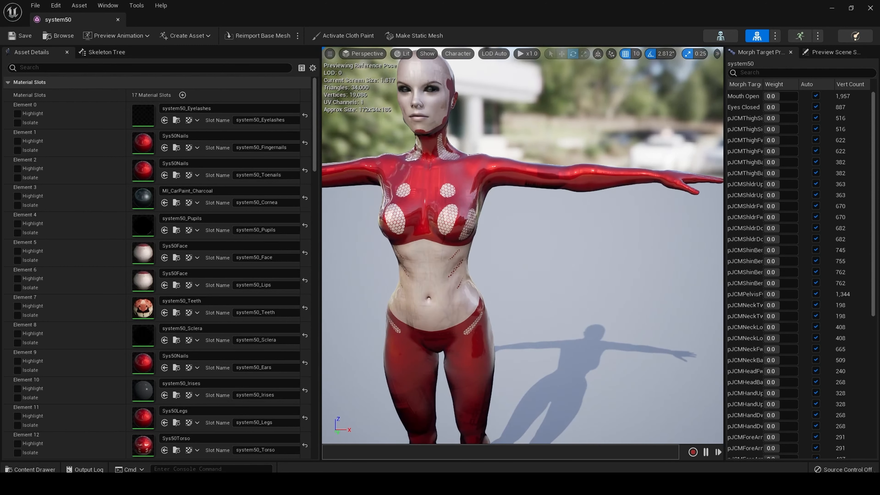
Open the Sys50Torso material instance and examine its preview, Flakes, Imperfections and Jobutsu texture parameters, and its parent material.
double_click(151, 445)
scroll(730, 252, down, 5)
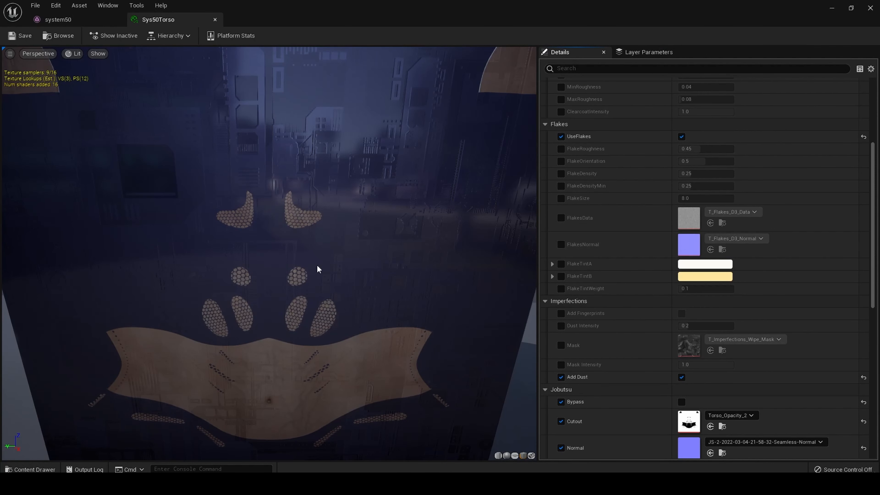
scroll(319, 270, down, 5)
scroll(315, 277, up, 3)
mouse_move(315, 277)
mouse_down()
mouse_move(367, 263)
mouse_move(322, 265)
mouse_up()
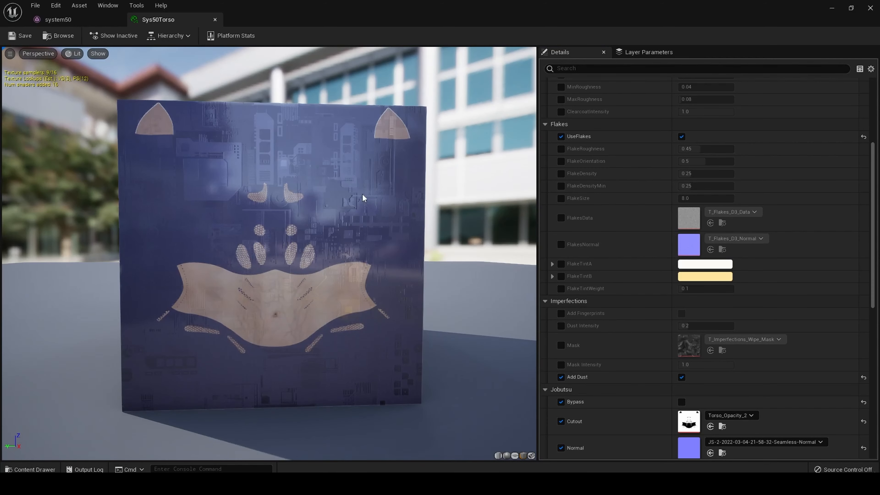
scroll(808, 298, down, 2)
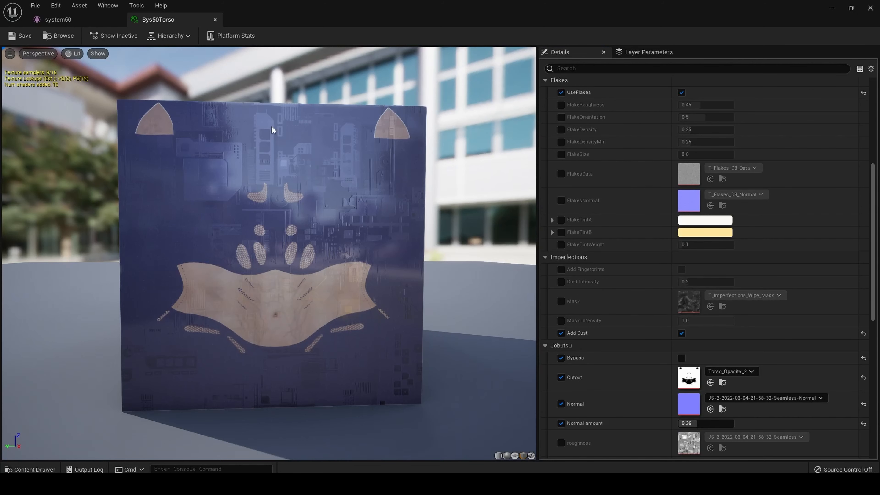
scroll(395, 197, up, 3)
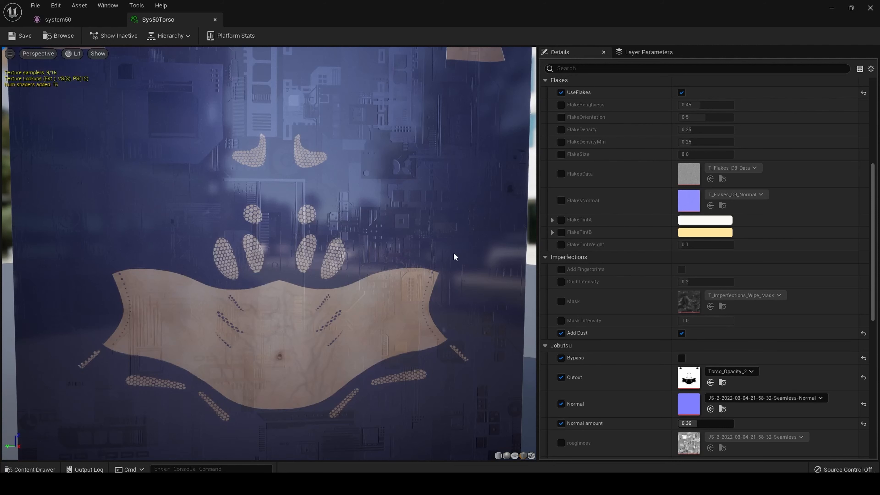
scroll(689, 312, down, 10)
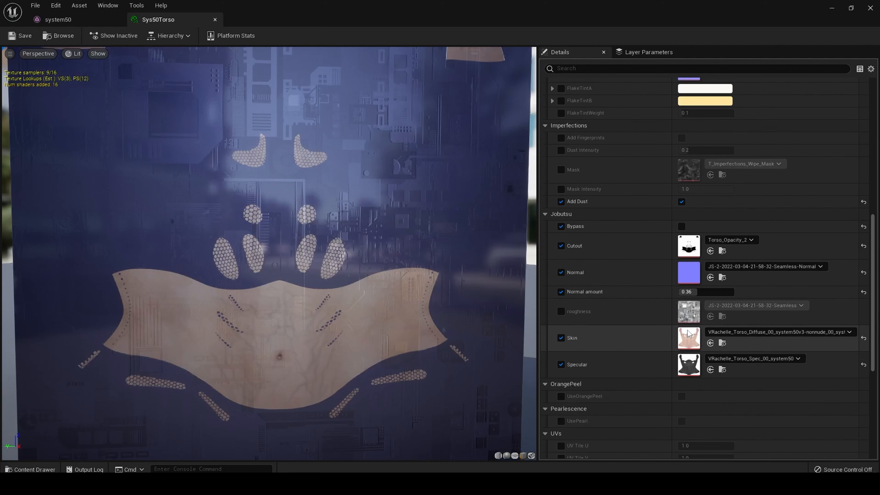
scroll(692, 327, down, 3)
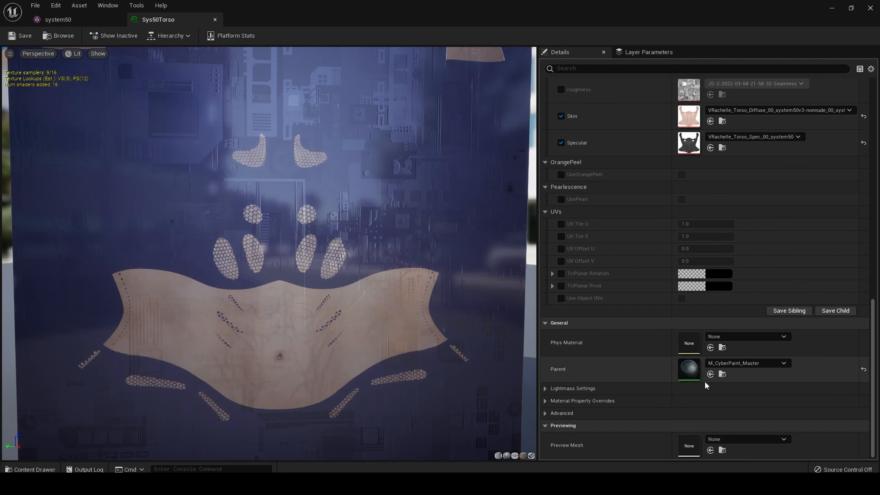
Open the parent material M_CyberPaint_Master and examine how the Skin, Cutout, Bypass, Specular, roughness and Normal nodes connect to the output.
double_click(697, 365)
right_drag(564, 156, 726, 250)
scroll(697, 94, down, 3)
right_drag(727, 209, 743, 264)
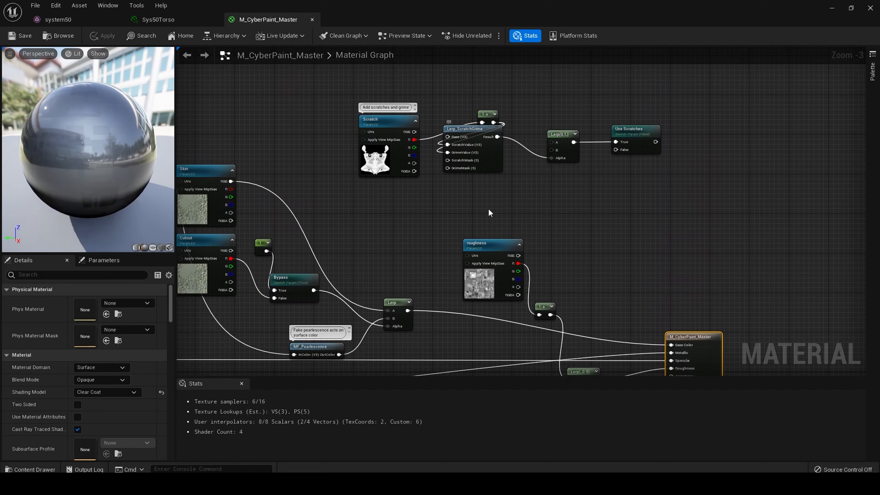
right_drag(536, 240, 616, 171)
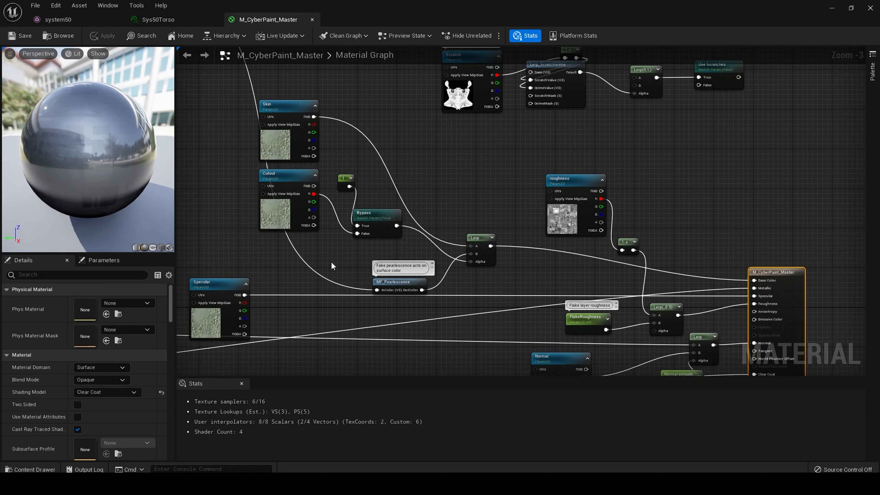
click(381, 222)
right_drag(494, 284, 479, 226)
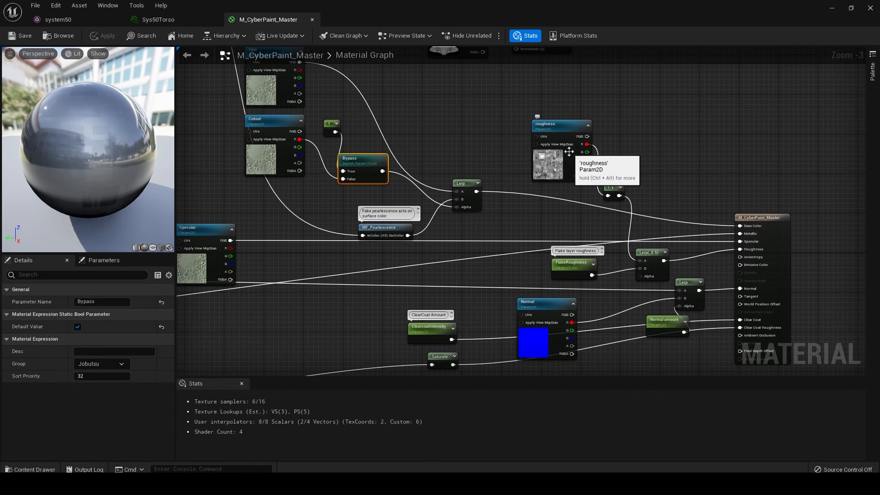
right_drag(475, 350, 403, 352)
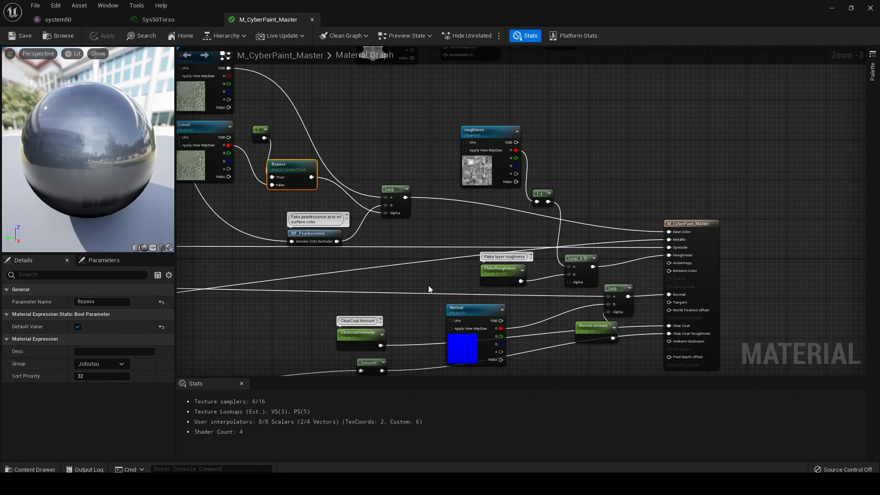
right_drag(429, 285, 648, 277)
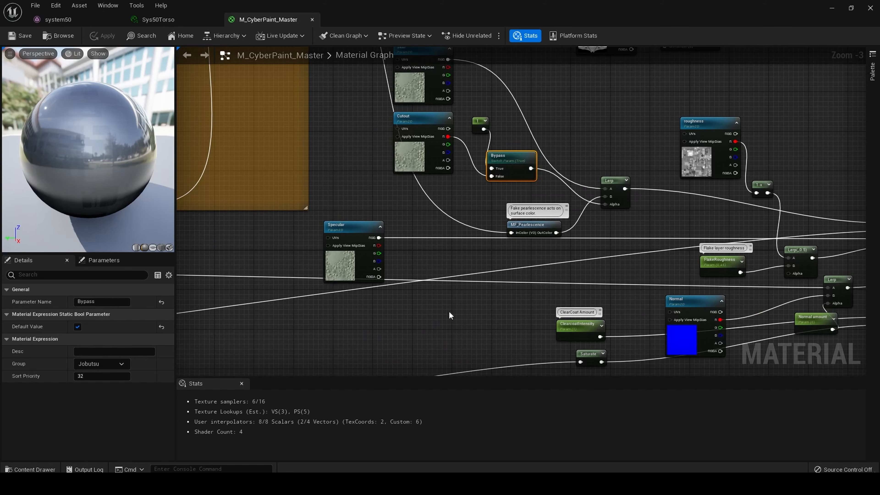
right_drag(450, 315, 325, 282)
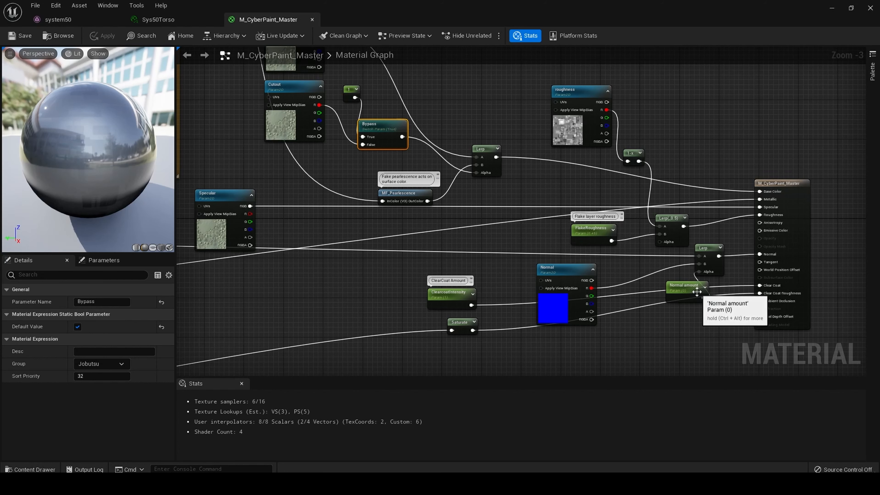
Move the Normal amount parameter node beside the Normal texture node in the material graph.
drag(693, 291, 652, 273)
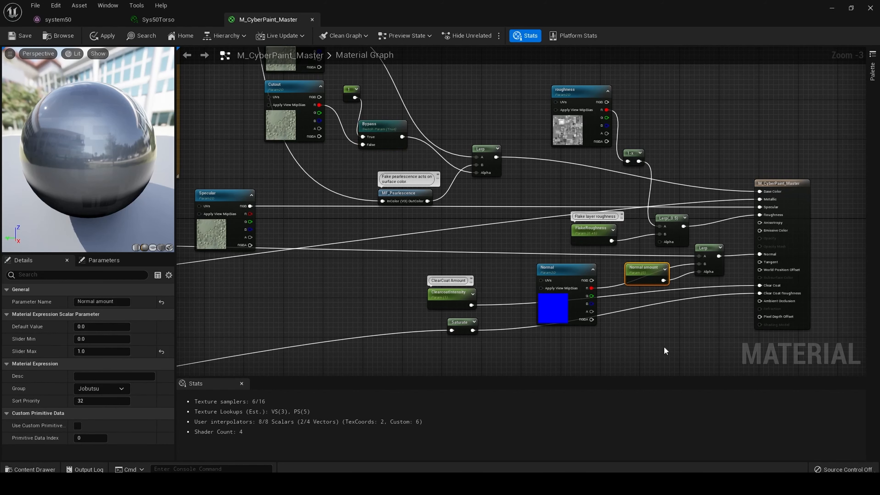
right_drag(665, 350, 681, 347)
scroll(672, 360, down, 2)
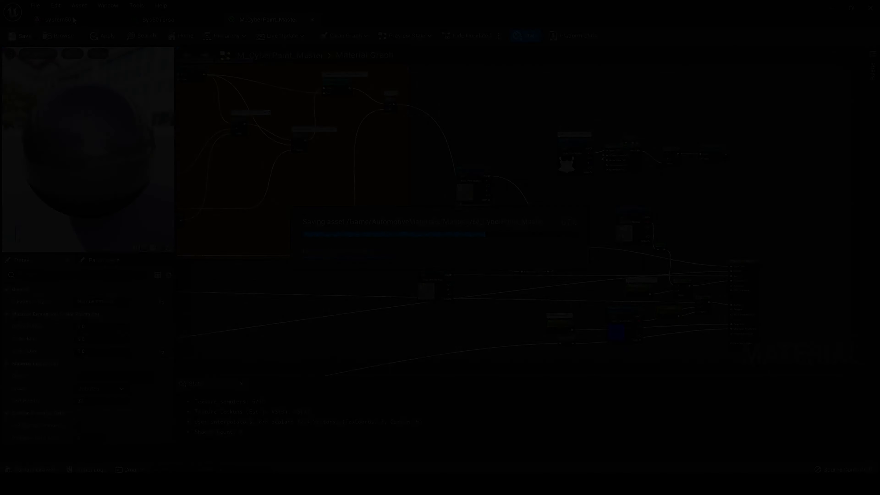
Return to the system50 skeletal mesh, widen its preview viewport and bring the whole character into view.
click(58, 19)
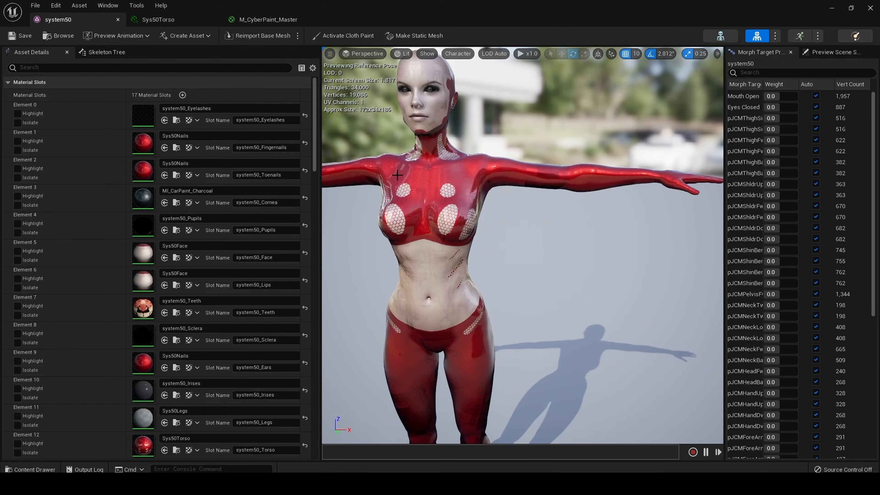
drag(522, 243, 498, 274)
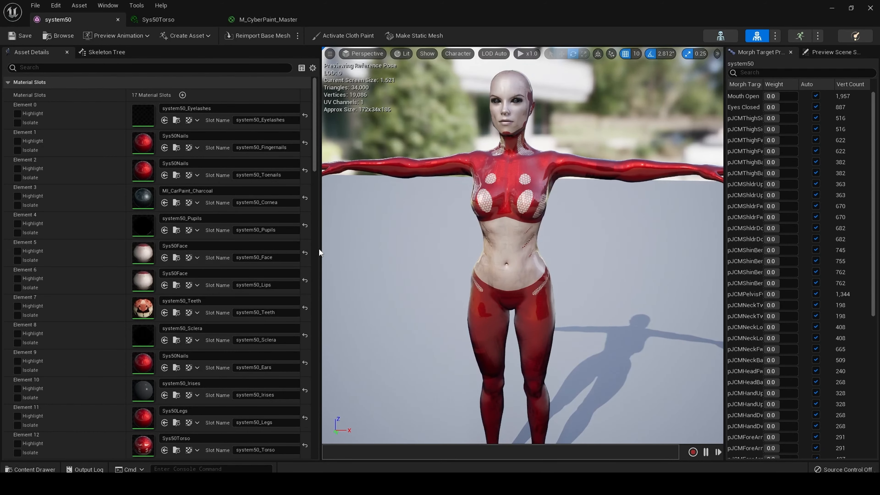
drag(321, 250, 240, 255)
scroll(275, 259, down, 4)
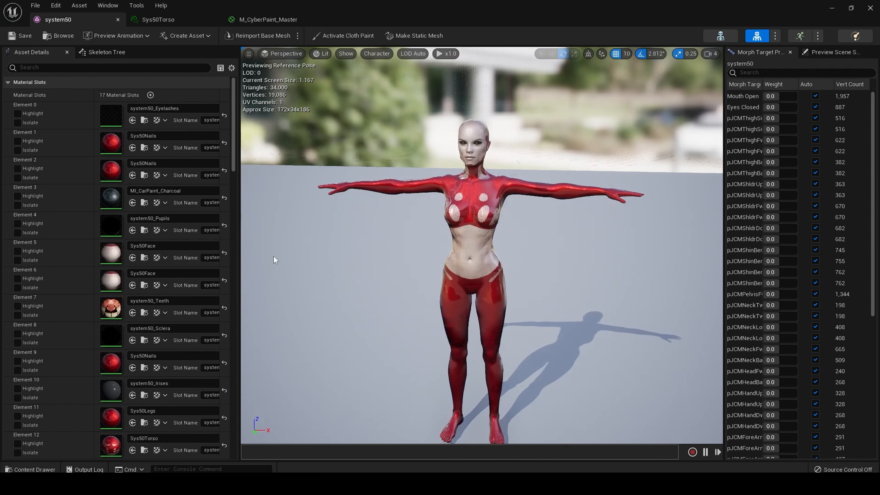
mouse_move(320, 296)
mouse_down()
mouse_move(317, 288)
mouse_move(311, 300)
mouse_up()
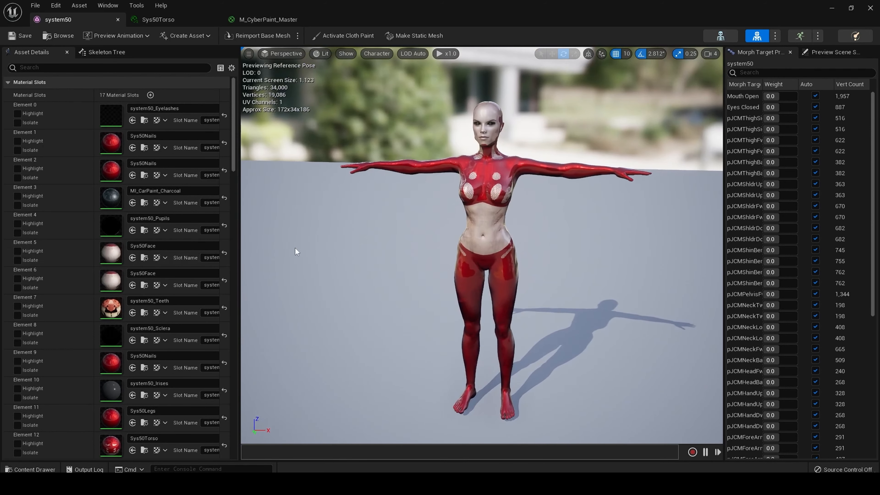
Preview the Idle_Retargeted animation on the system50 skeletal mesh and examine the character's upper body and legs.
click(121, 36)
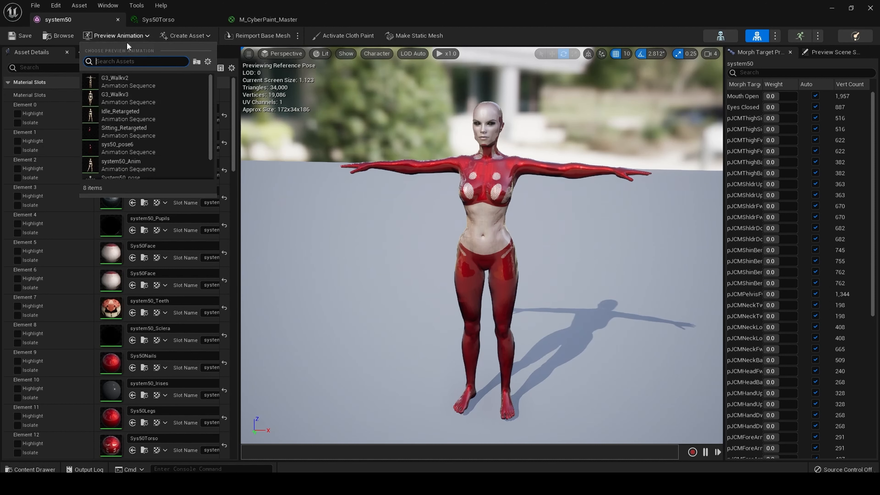
click(138, 115)
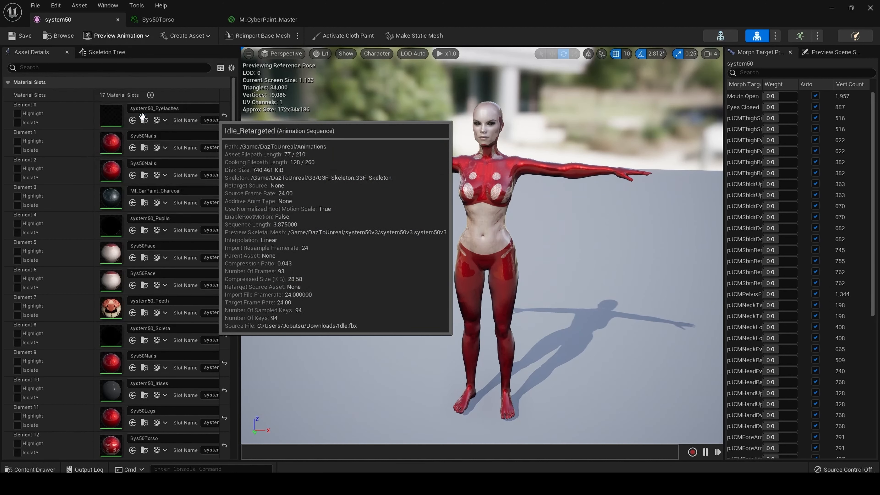
drag(266, 218, 276, 167)
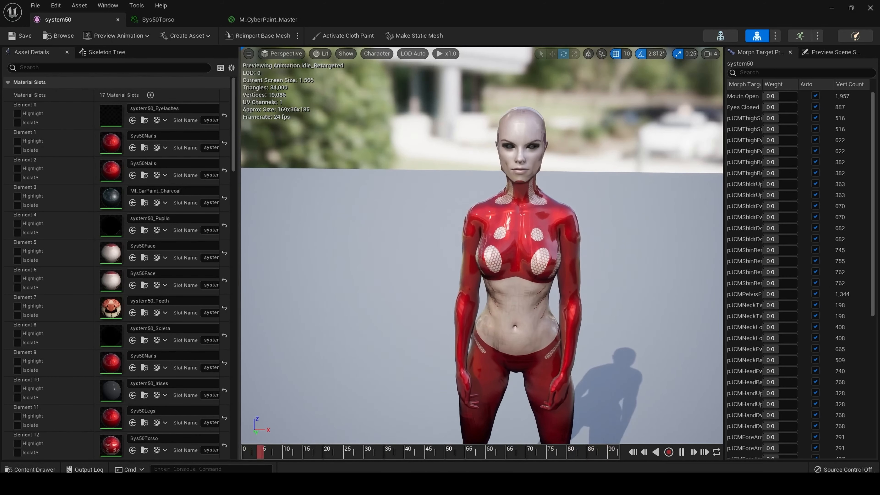
middle_drag(266, 218, 273, 253)
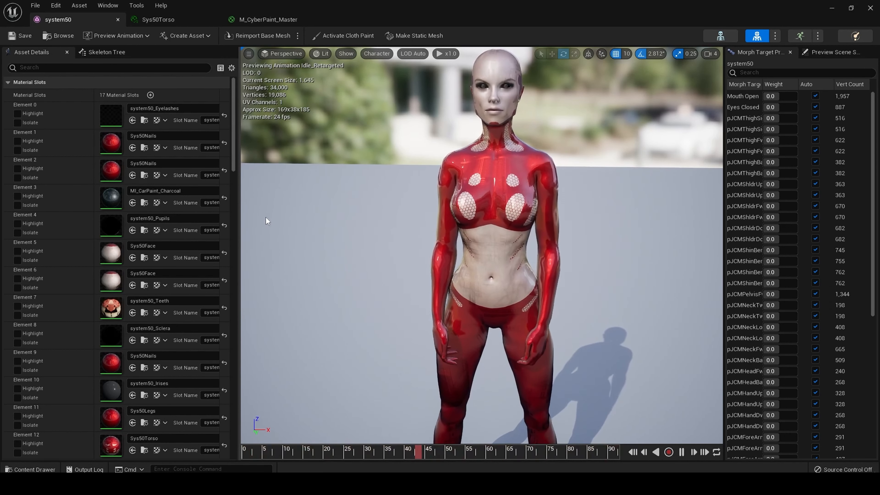
middle_drag(304, 222, 305, 312)
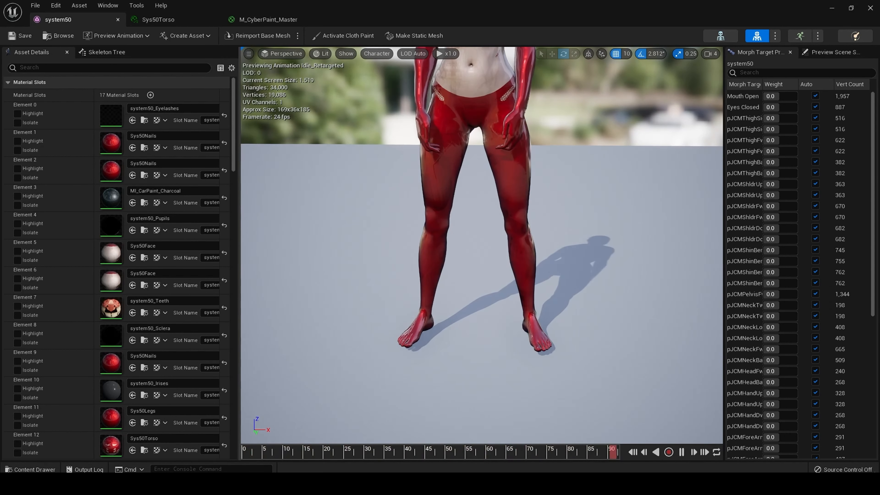
key(f)
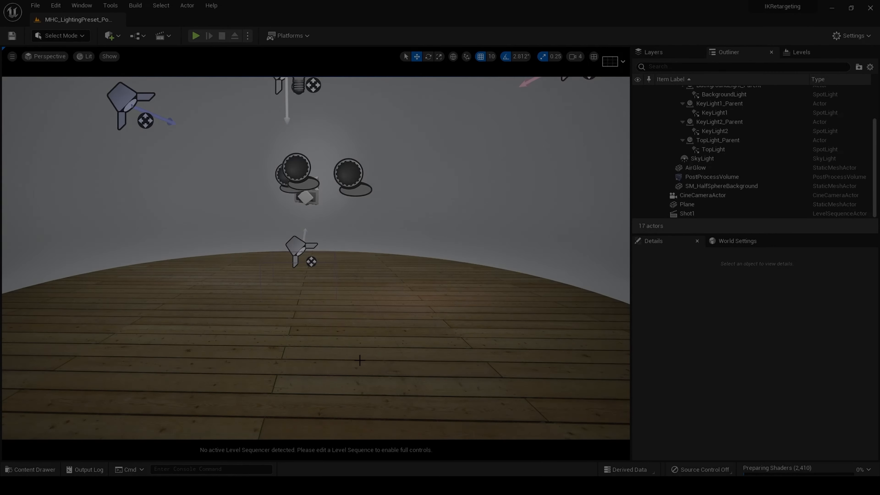
Return to the MHC_LightingPreset_Portrait level, review its light setup and select AmbientLight.
scroll(793, 163, up, 3)
scroll(791, 153, up, 2)
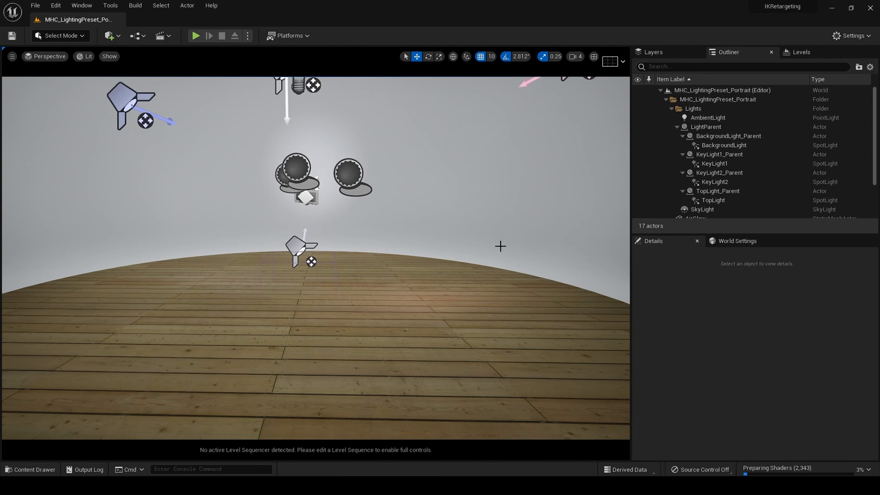
right_drag(498, 247, 508, 280)
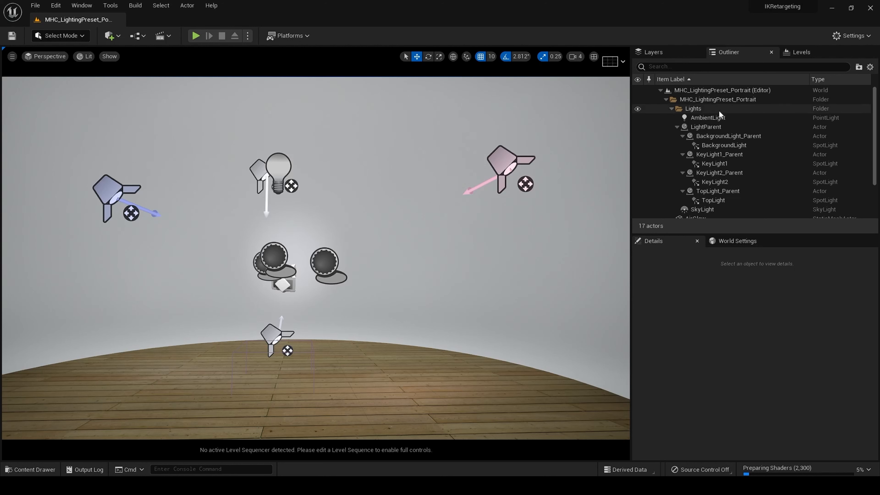
click(677, 117)
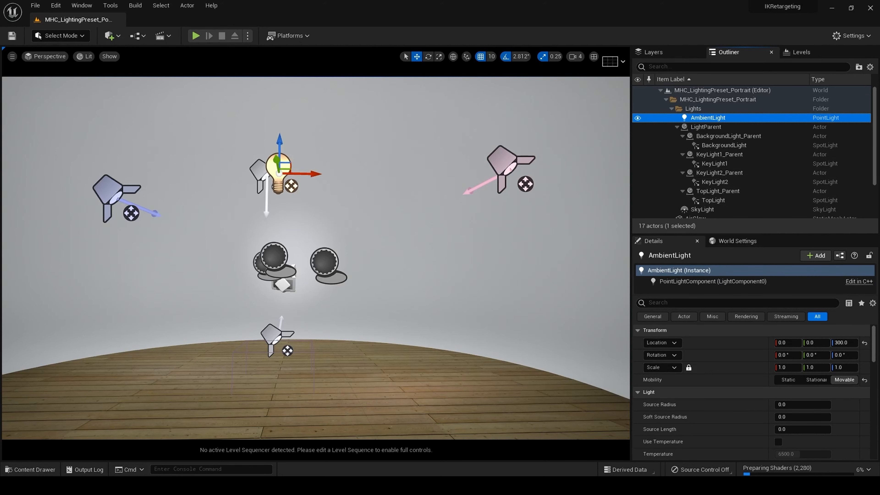
Browse the project content to the system50 folder inside DazToUnreal.
click(33, 471)
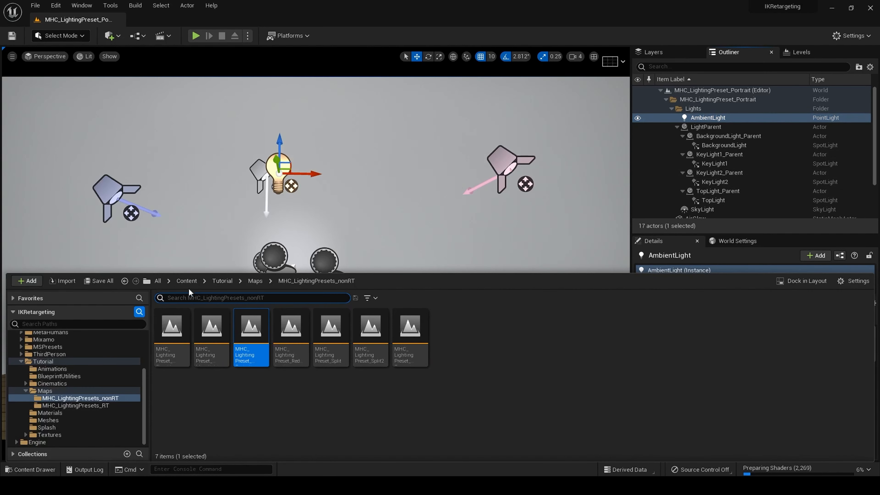
click(190, 281)
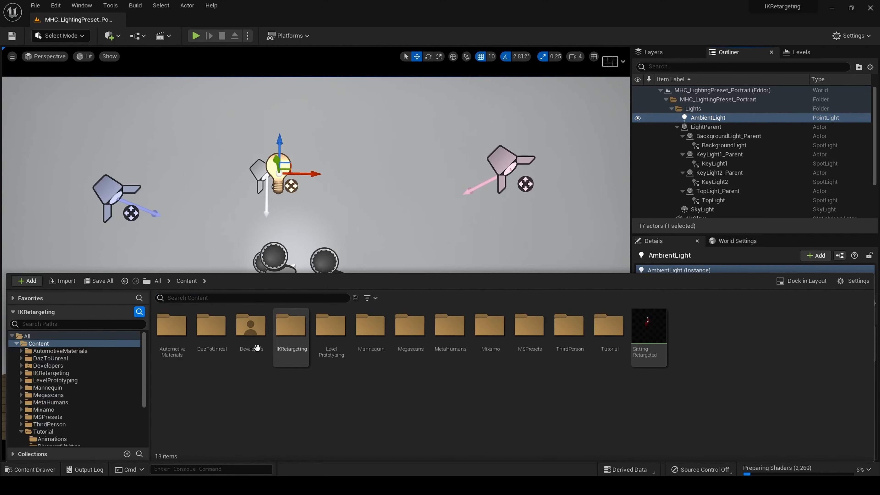
double_click(220, 334)
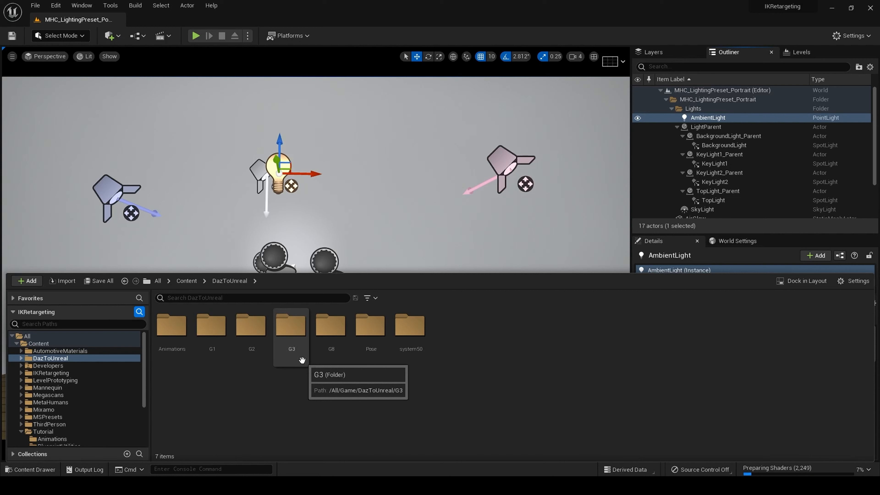
click(403, 350)
click(408, 351)
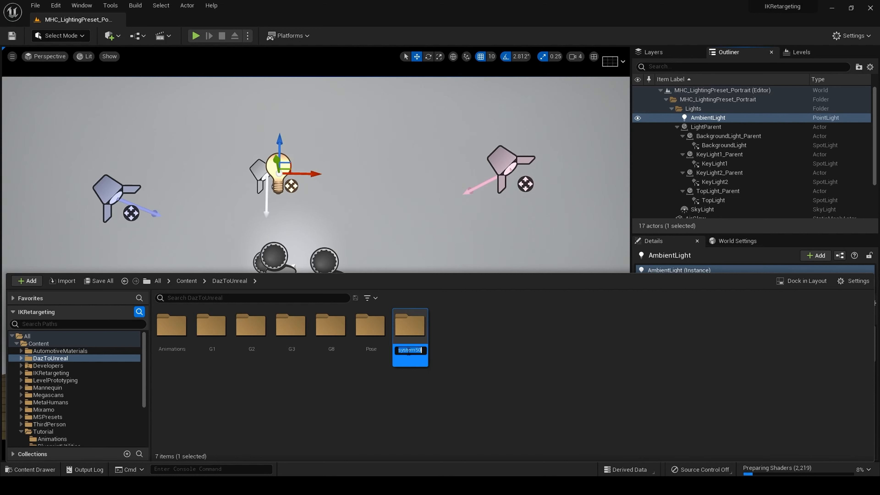
double_click(423, 329)
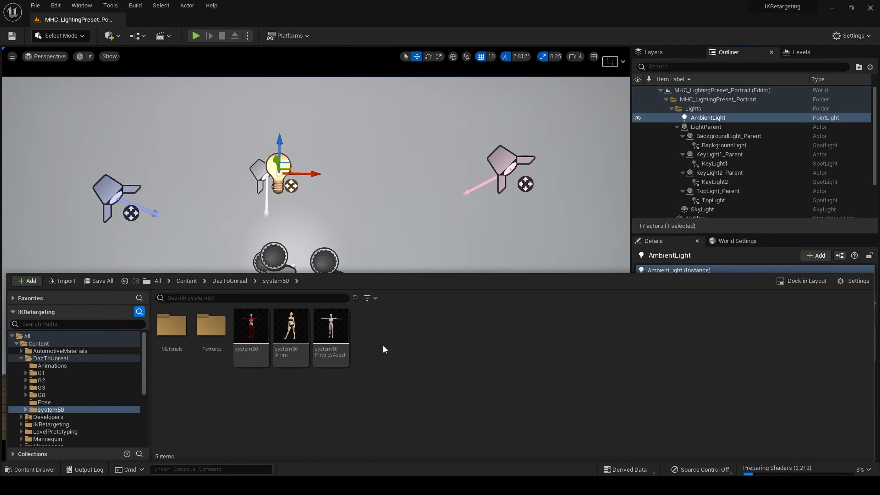
Create a Blueprint class based on Actor in the system50 folder and name it Sys50_BP.
right_click(407, 324)
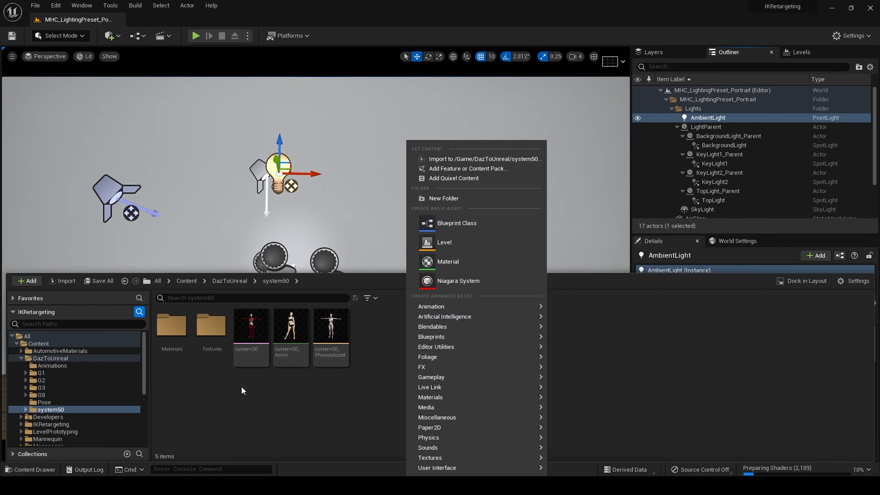
click(470, 225)
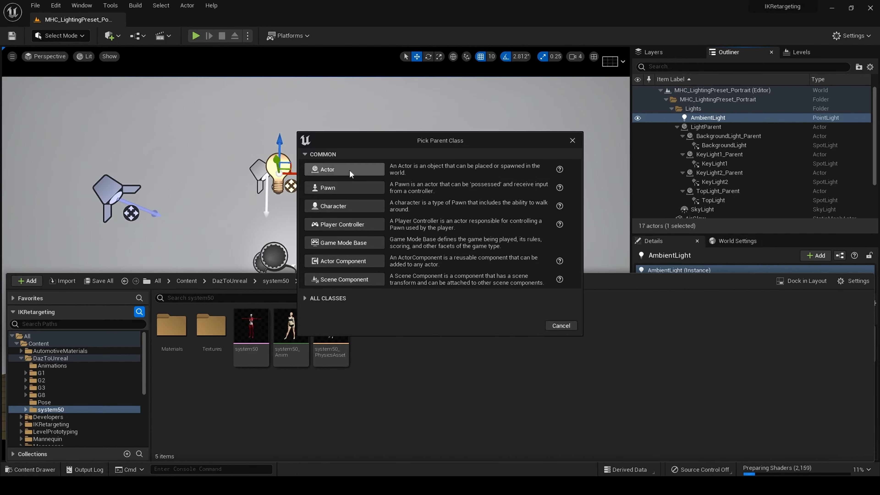
click(351, 173)
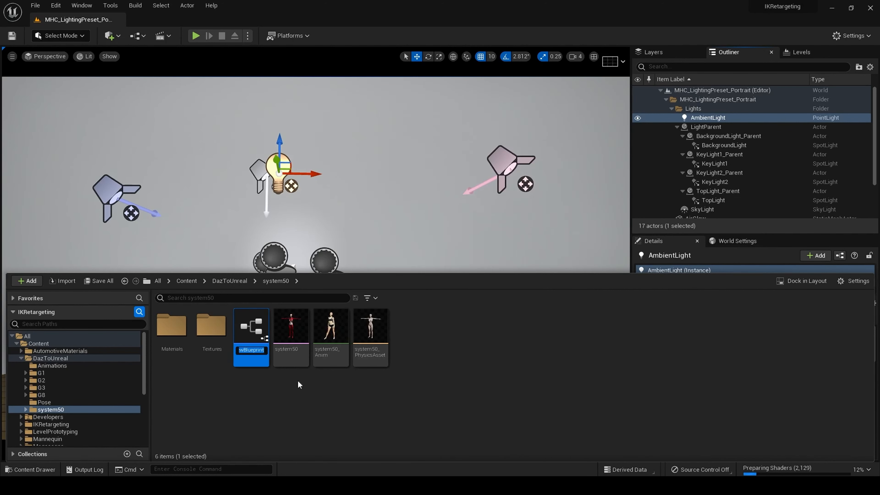
key(BackSpace)
text(Sys50_BP)
key(Return)
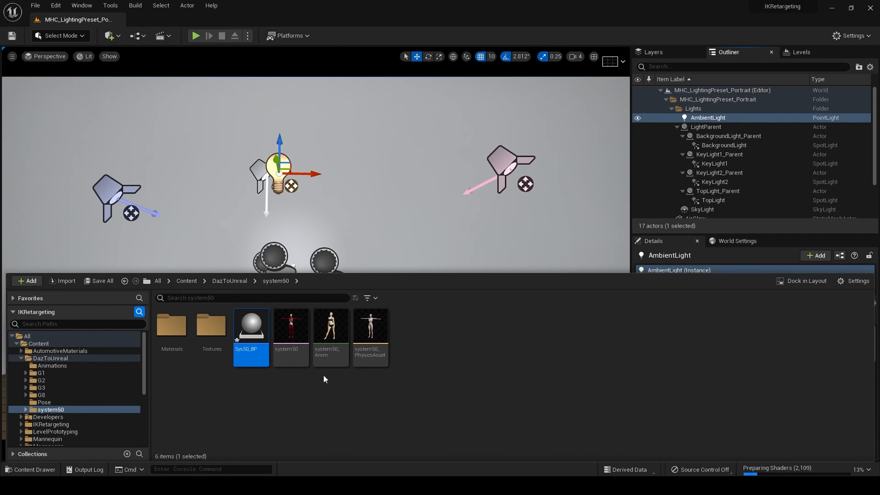
Open Sys50_BP, add the system50 skeletal mesh as a component under DefaultSceneRoot and compile the blueprint.
double_click(260, 341)
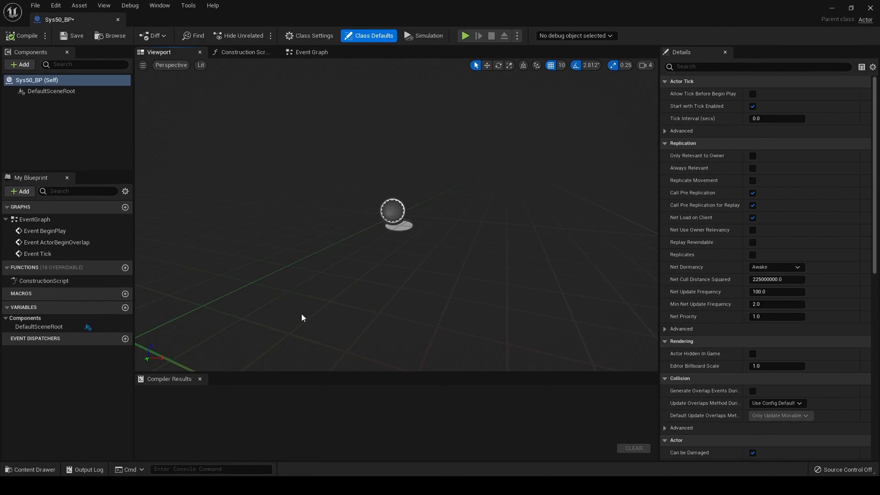
click(52, 474)
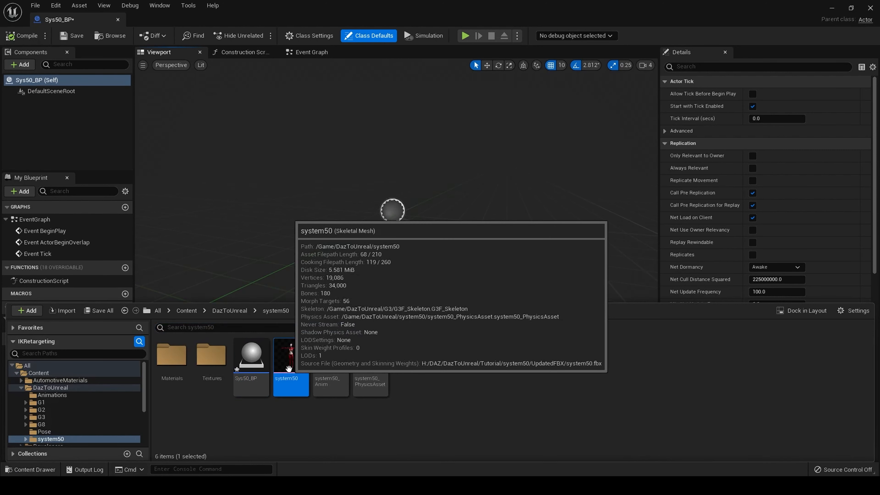
drag(306, 357, 42, 92)
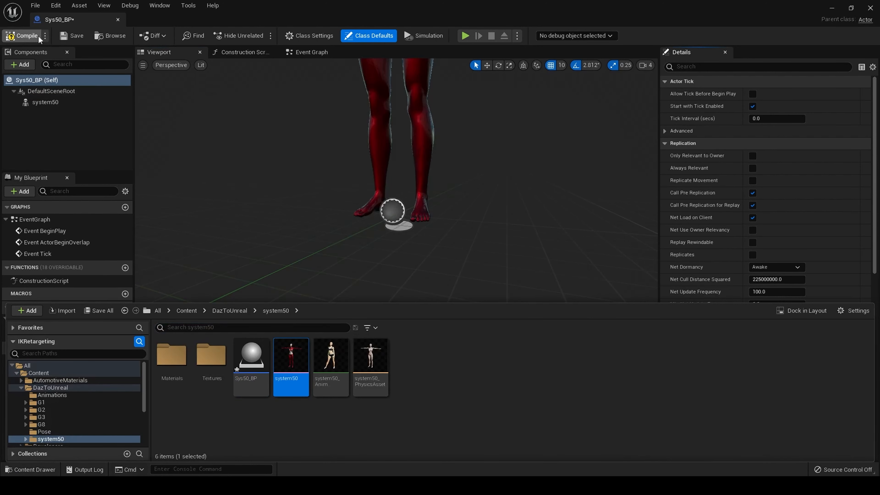
click(29, 35)
Examine the character's head and upper body up close in the Sys50_BP viewport.
scroll(461, 194, down, 5)
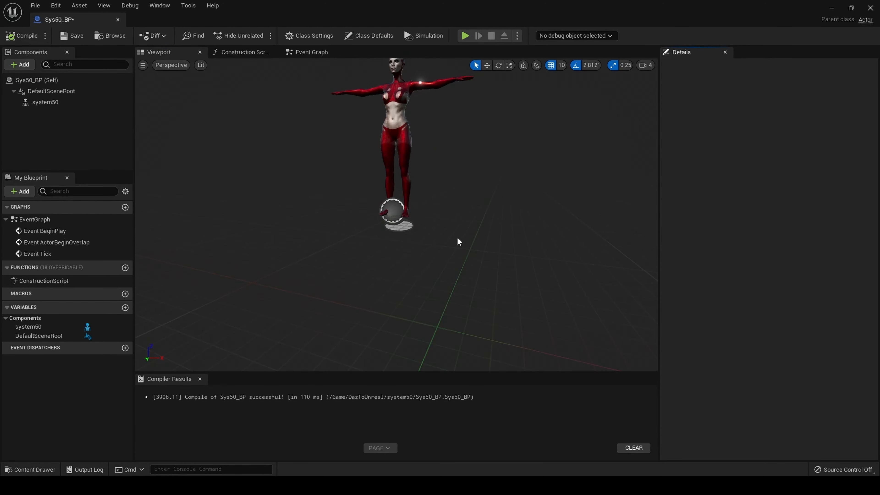
middle_drag(457, 238, 433, 166)
key(w)
right_drag(433, 167, 436, 147)
key(w)
key(s)
key(w)
key(w)
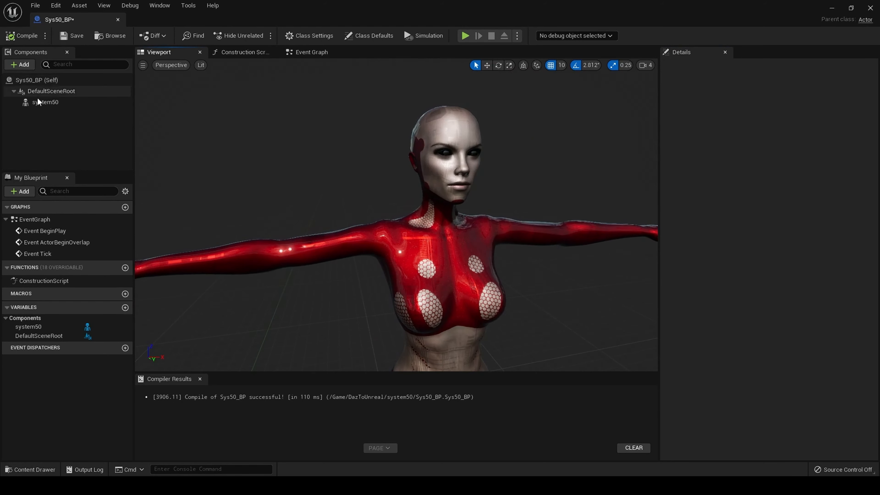
Rename the system50 skeletal mesh component to Body, then compile and save the blueprint.
click(44, 104)
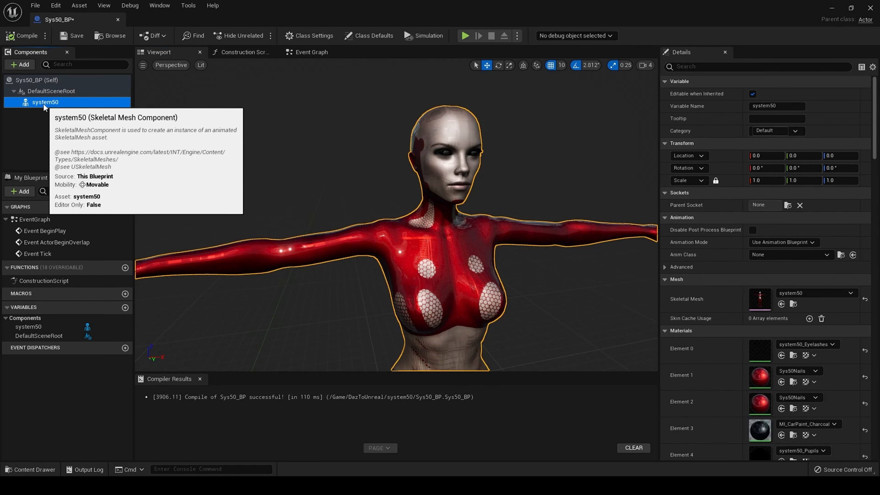
right_click(44, 105)
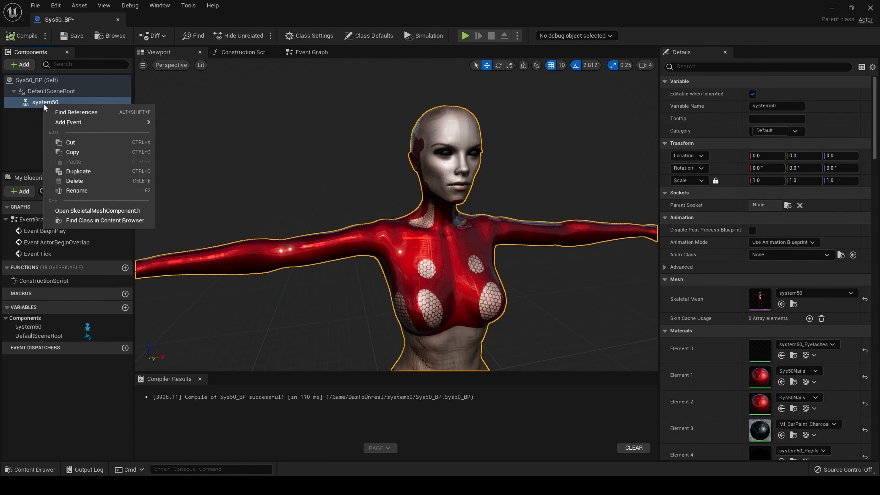
click(81, 191)
key(BackSpace)
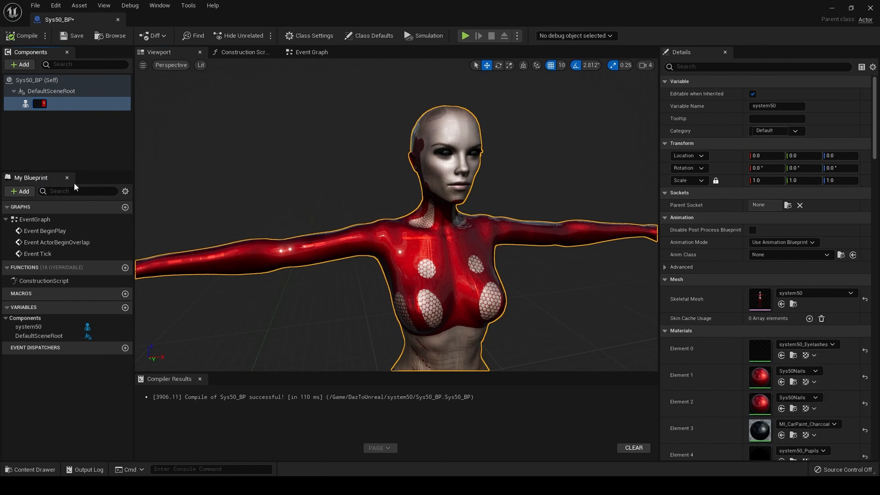
text(Body)
key(Return)
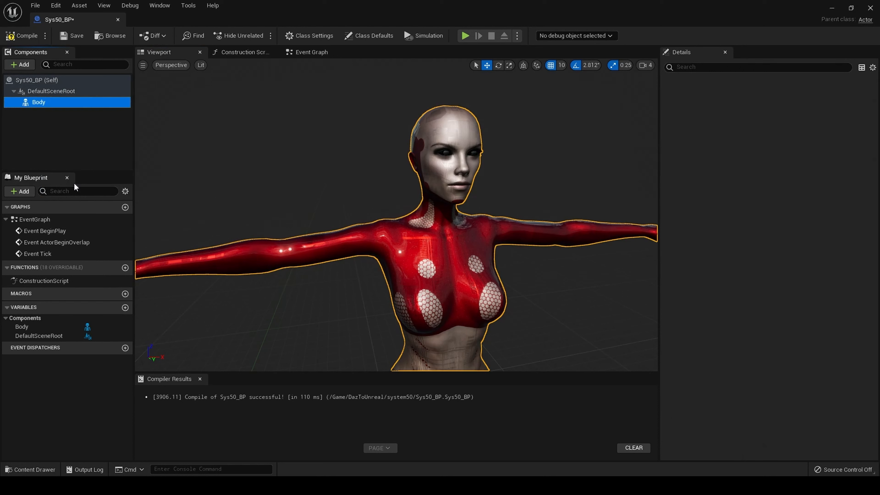
click(29, 36)
click(66, 37)
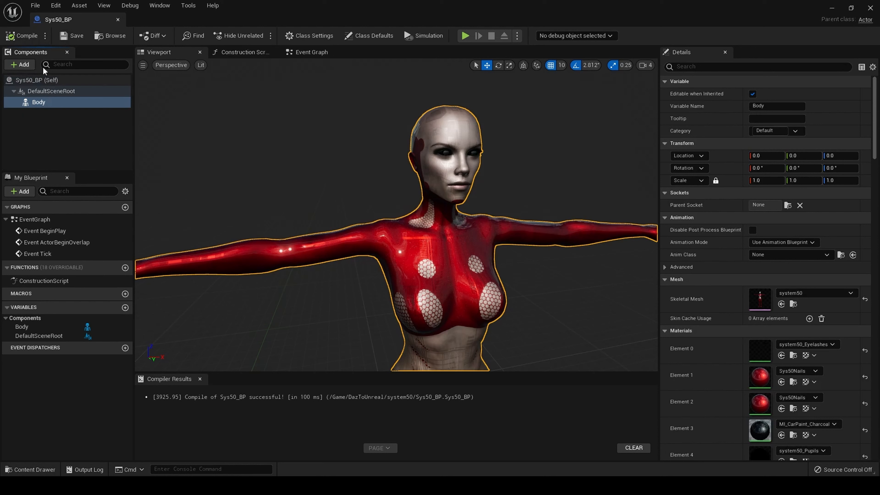
Add a LODSync component to the Sys50_BP blueprint.
click(27, 64)
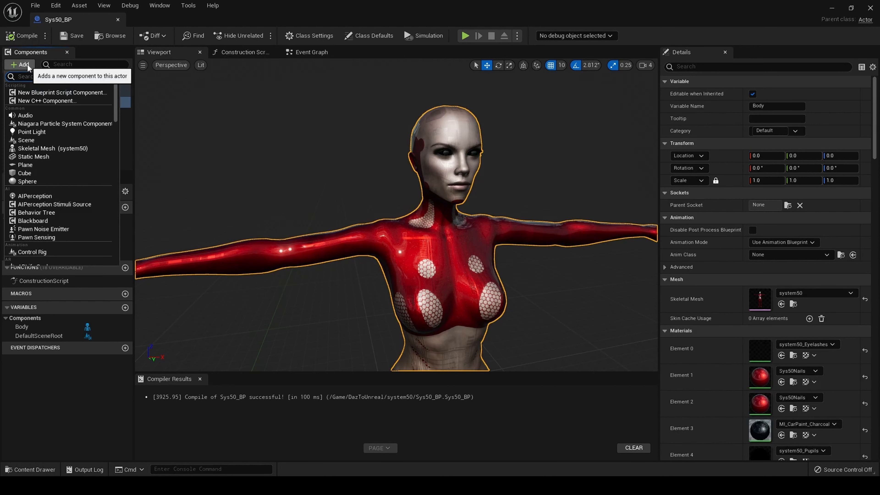
text(lodsync)
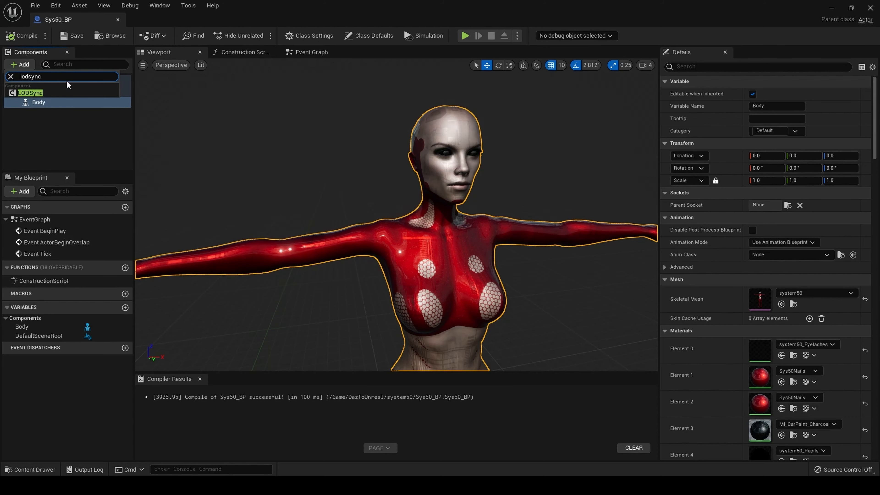
click(40, 92)
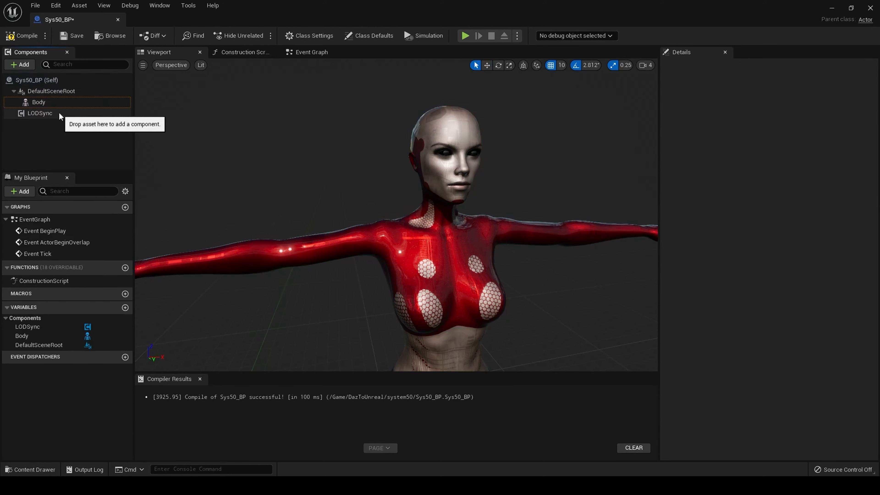
Set the LODSync component's Num LODs to 1 and Forced LOD to 0.
click(57, 112)
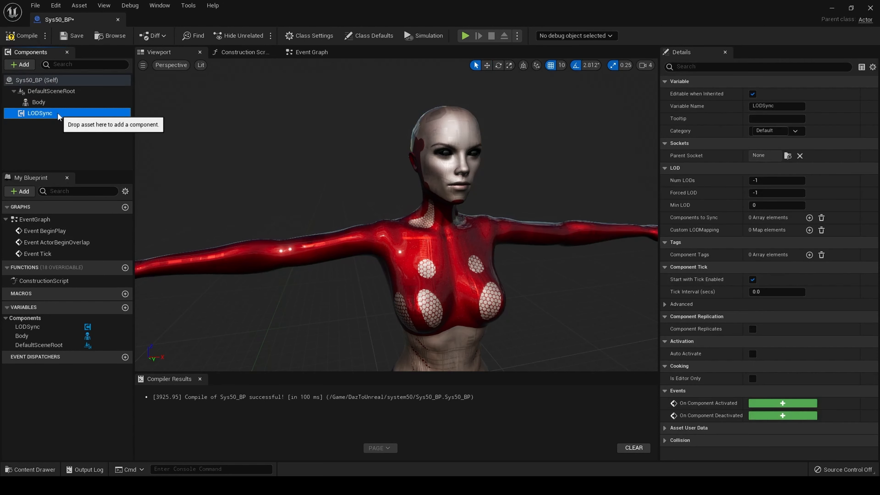
click(770, 179)
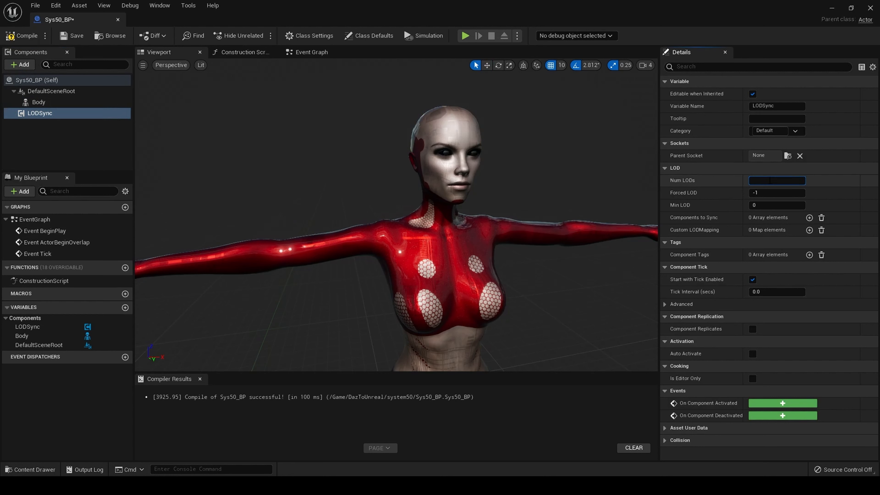
click(771, 193)
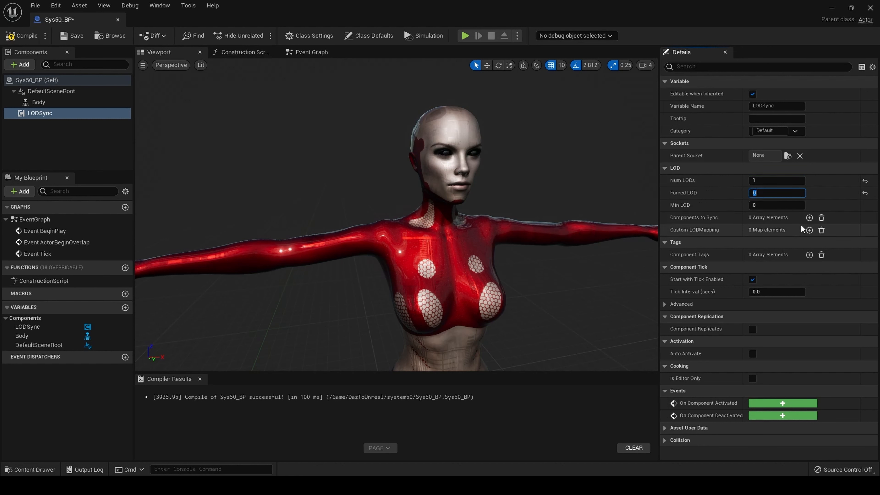
Add a Components to Sync entry named Body to LODSync, then compile and save the blueprint.
click(809, 218)
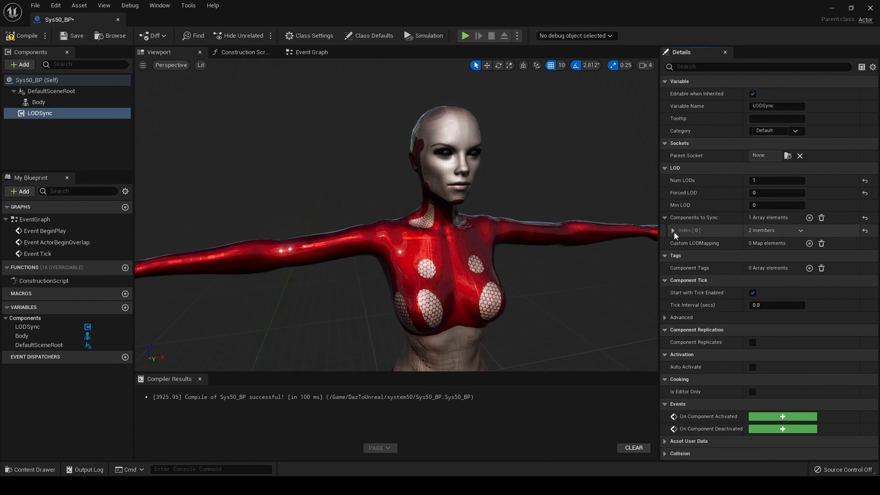
click(672, 230)
click(770, 242)
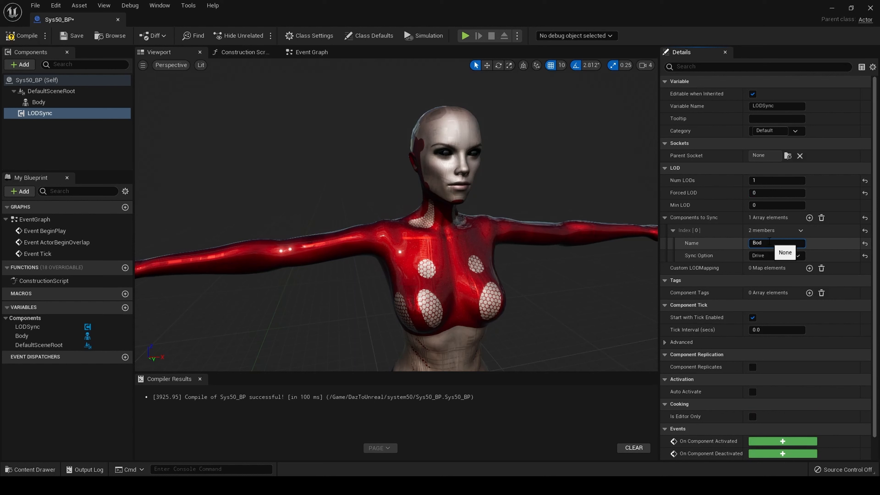
key(Return)
click(31, 36)
click(72, 35)
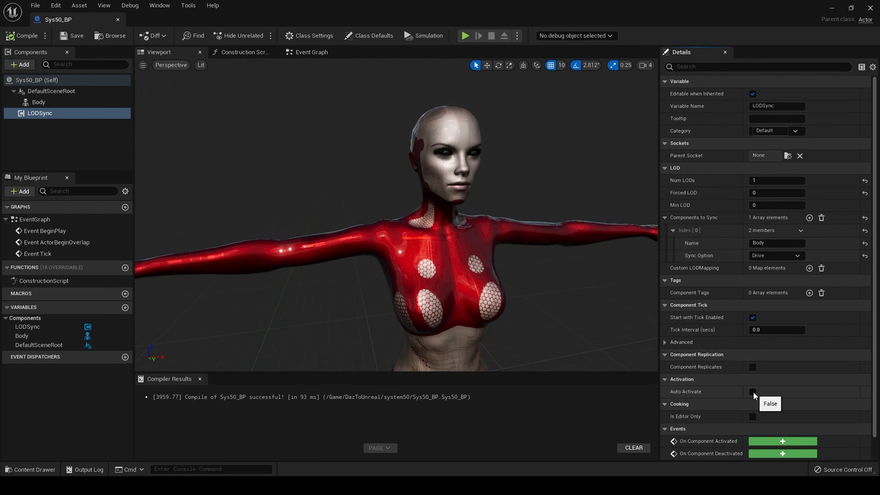
Enable Auto Activate on the LODSync component, then compile and save the blueprint.
click(752, 392)
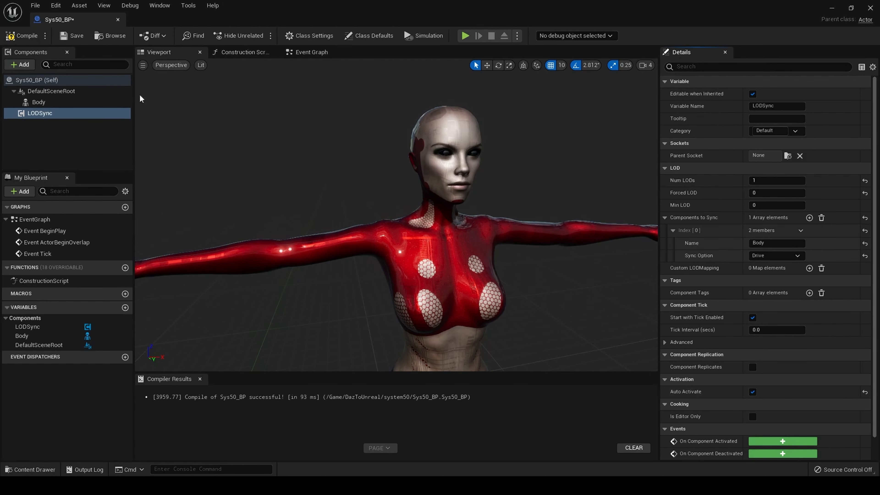
click(24, 36)
click(66, 35)
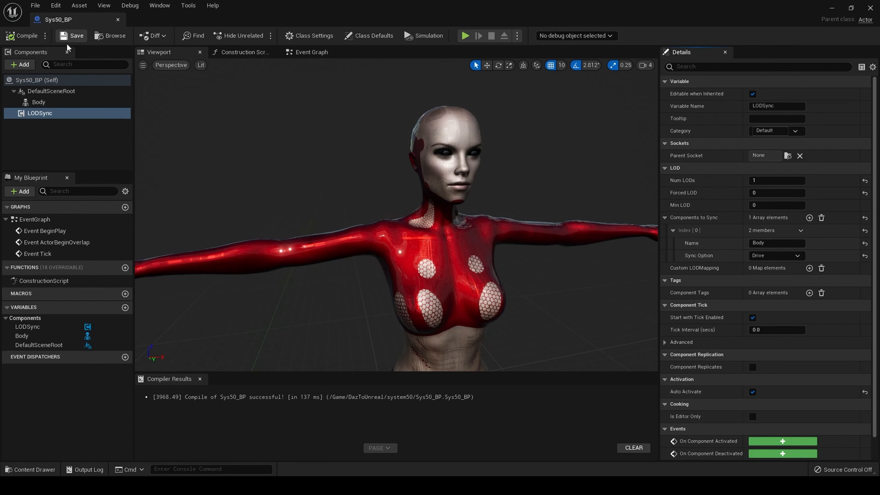
Look up LiveLink in the plugin browser to check whether the Live Link plugins are enabled, then close the browser.
click(55, 5)
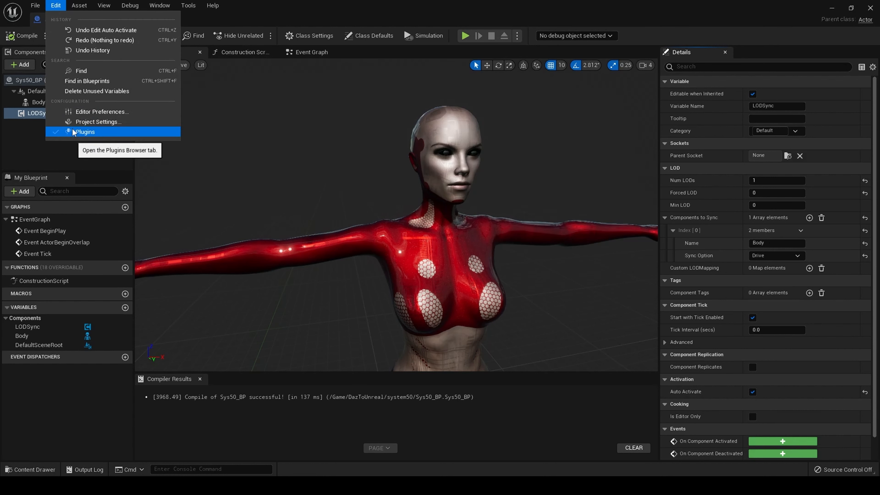
click(62, 5)
click(63, 5)
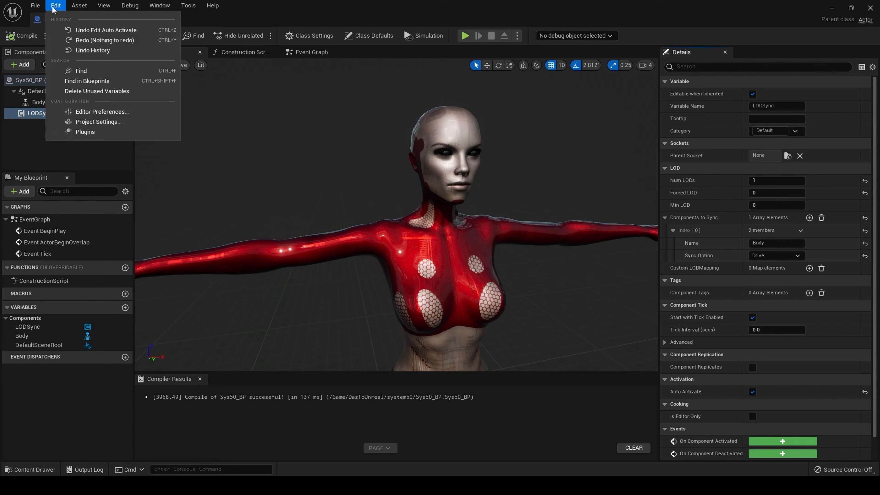
click(85, 131)
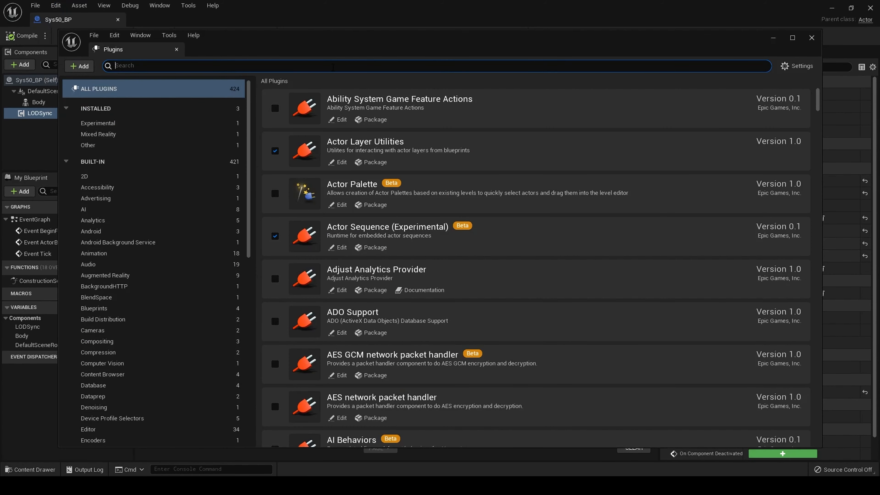
text(Live)
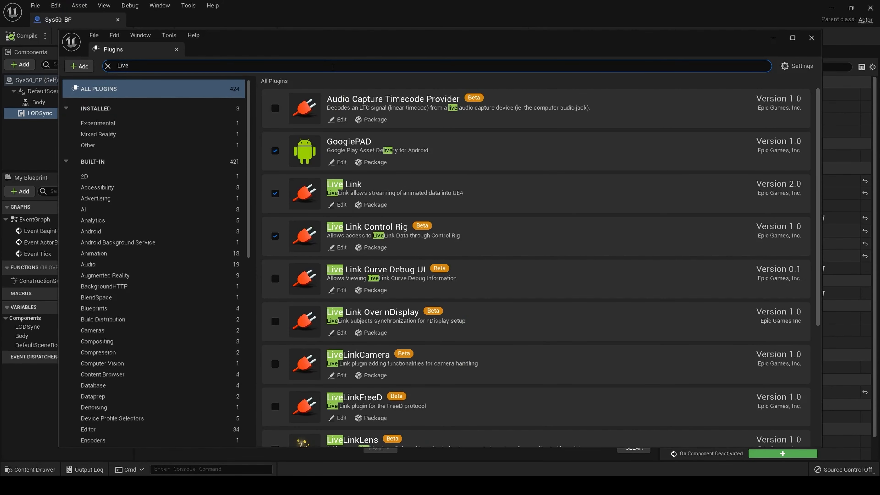
text(Link)
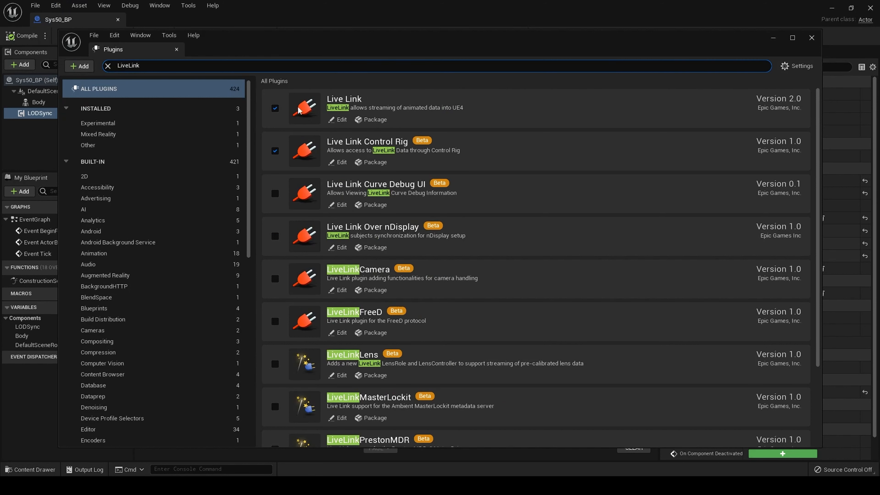
key(BackSpace)
key(BackSpace)
key(BackSpace)
key(BackSpace)
key(BackSpace)
key(BackSpace)
key(BackSpace)
key(BackSpace)
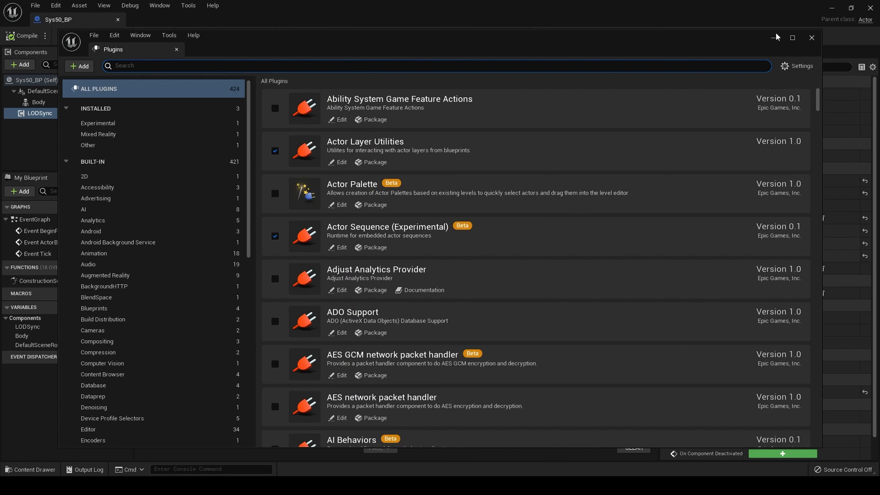
click(811, 38)
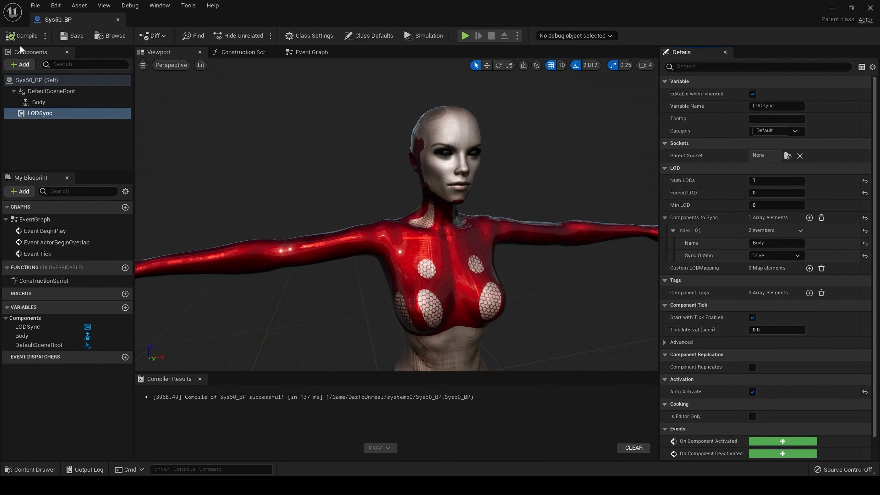
Add a Live Link Skeletal Animation component to Sys50_BP, keeping its default name.
click(21, 64)
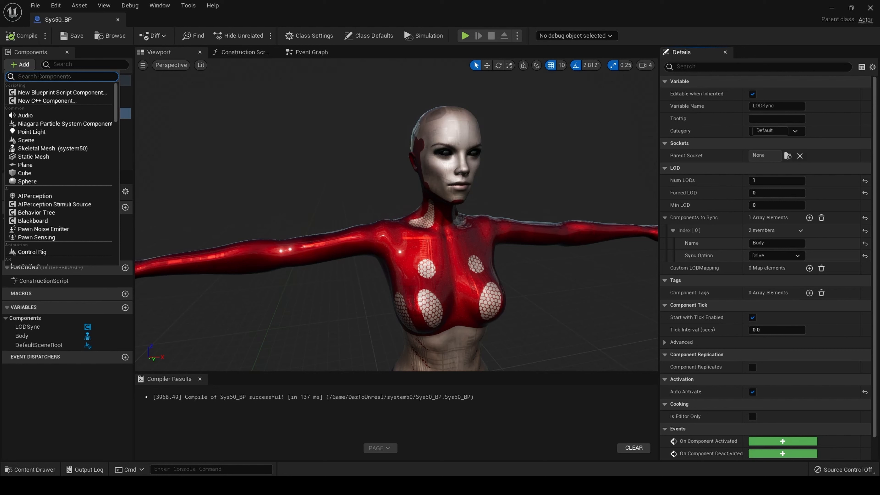
text(Live)
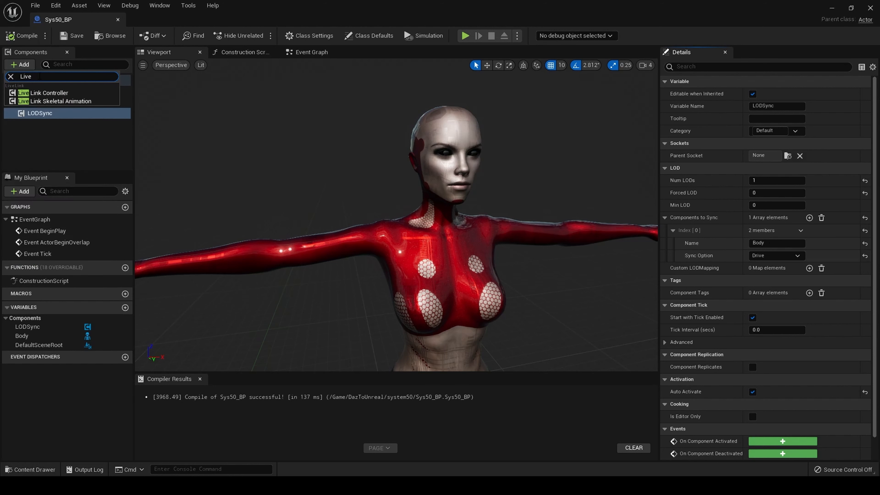
click(58, 101)
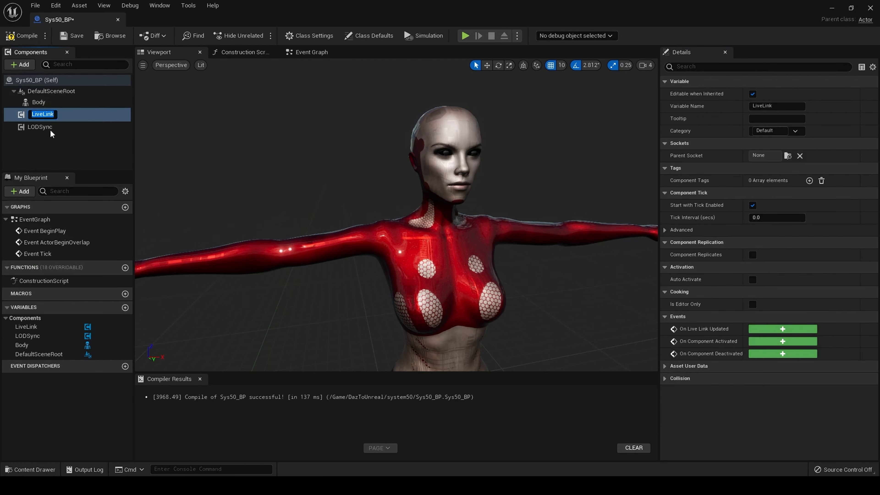
key(Return)
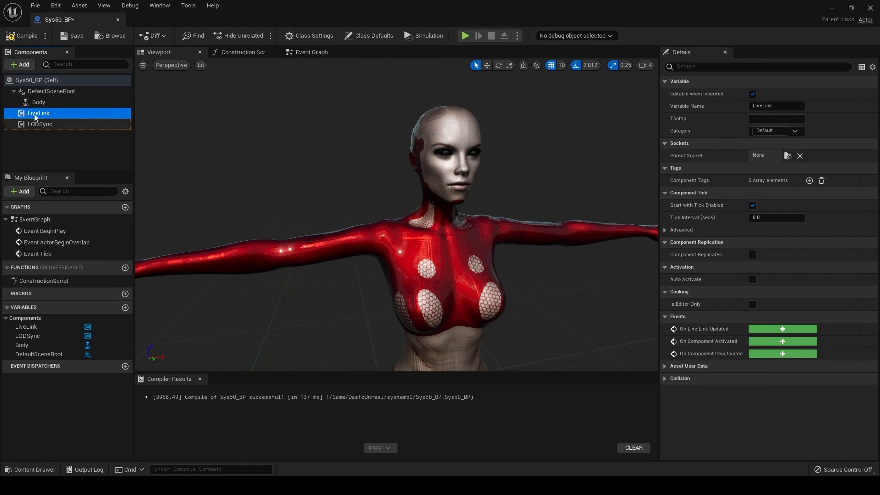
Enable Auto Activate on the LiveLink component, then compile and save the blueprint.
click(33, 114)
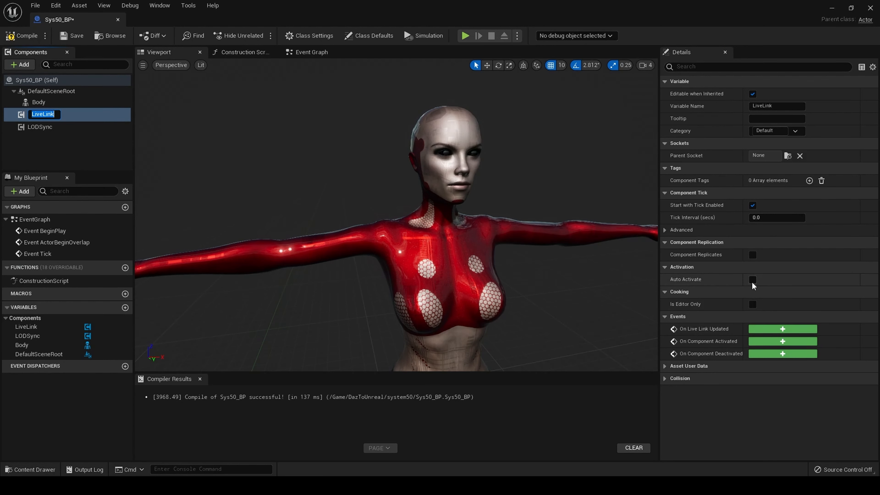
key(Return)
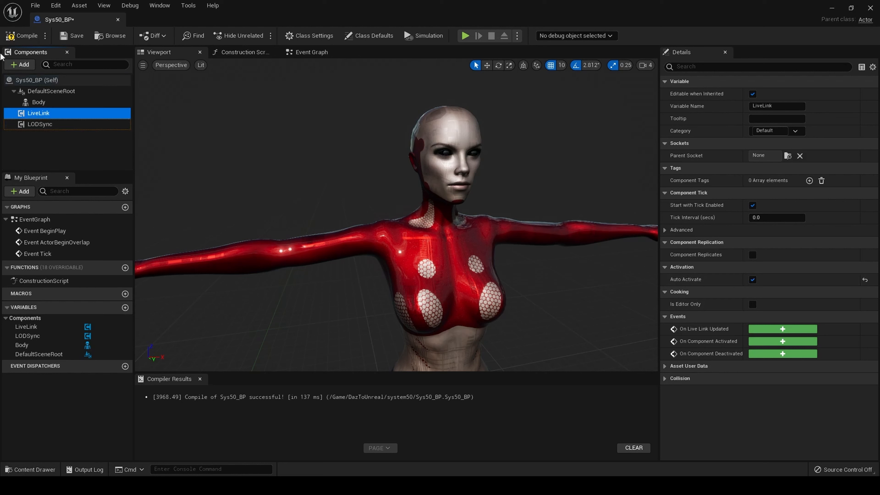
click(22, 36)
click(69, 36)
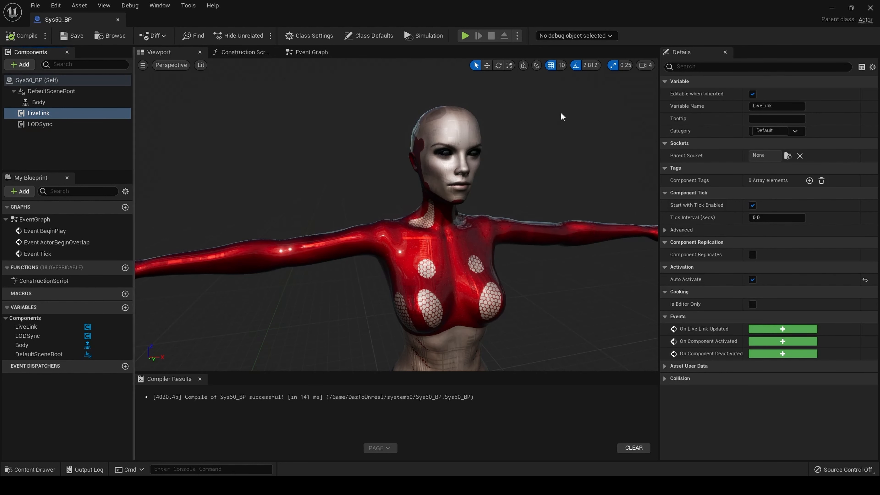
Close the blueprint editor and place Sys50_BP from the system50 folder on the floor of the portrait level.
click(871, 9)
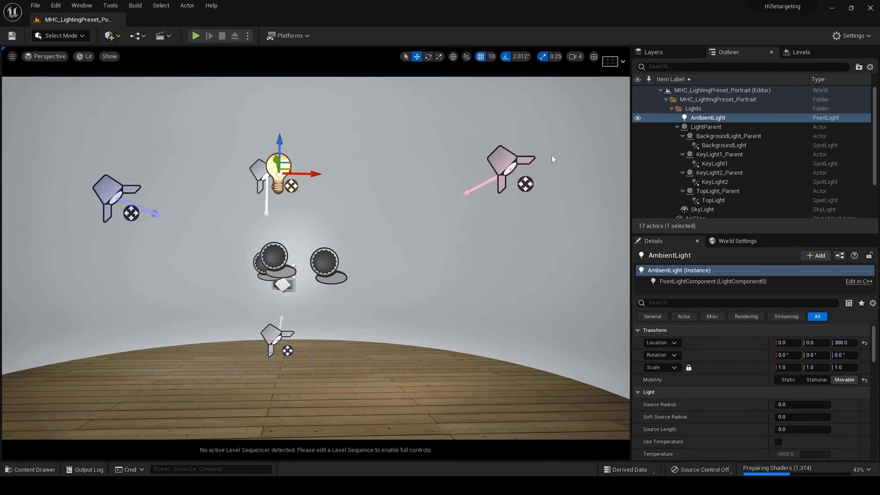
click(25, 468)
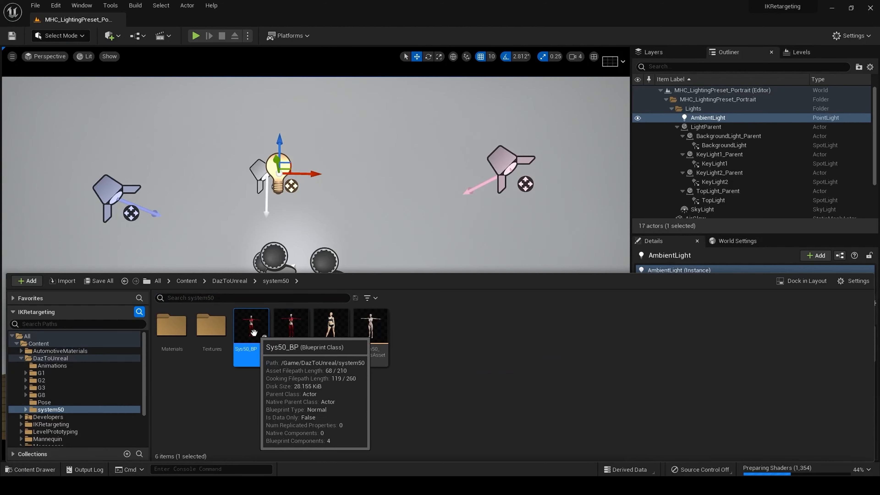
drag(249, 329, 306, 402)
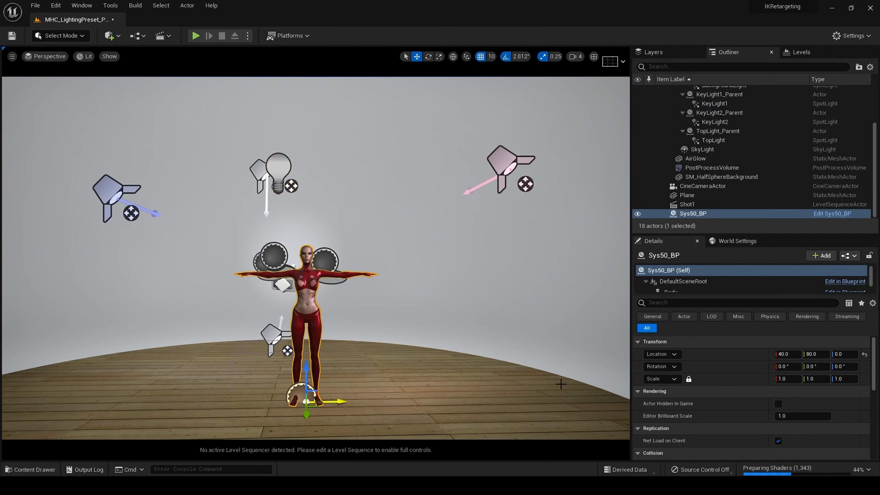
Reset the Sys50_BP actor's location to 0, 0, 0 and save all project changes.
click(864, 355)
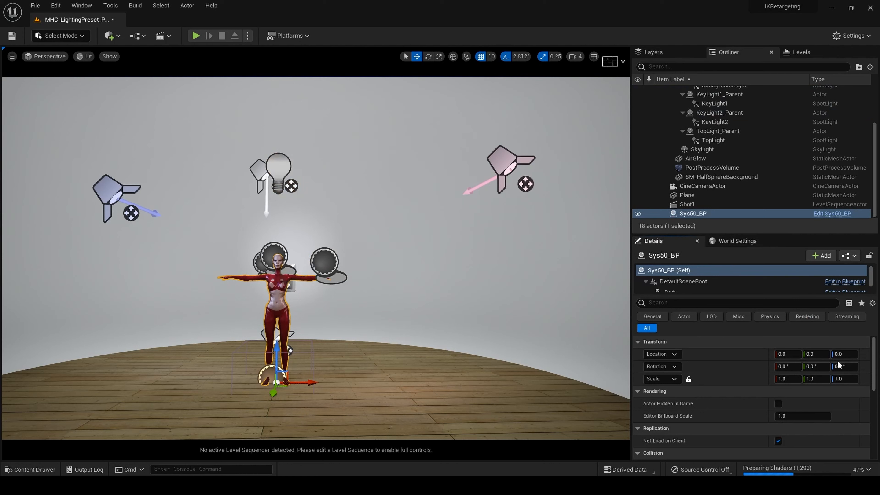
drag(269, 406, 190, 225)
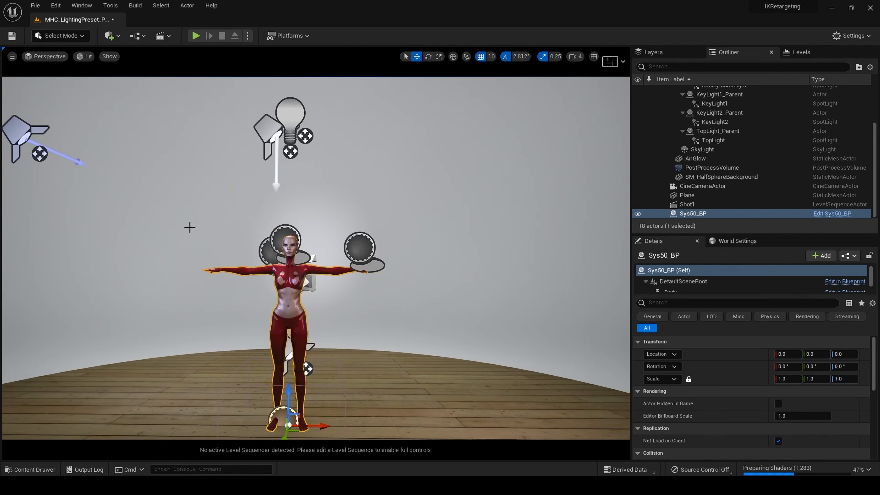
click(35, 6)
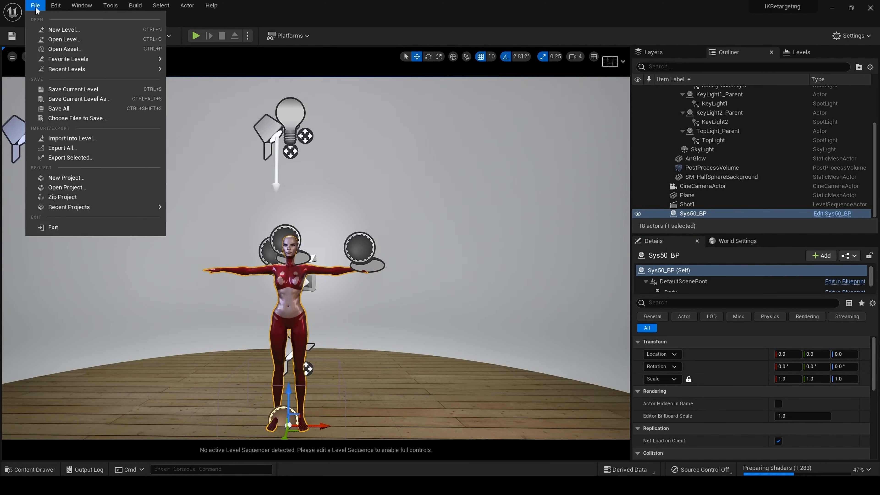
click(62, 108)
Select the CineCameraActor and examine its filmback, lens, focus, focal length and aperture settings.
click(712, 187)
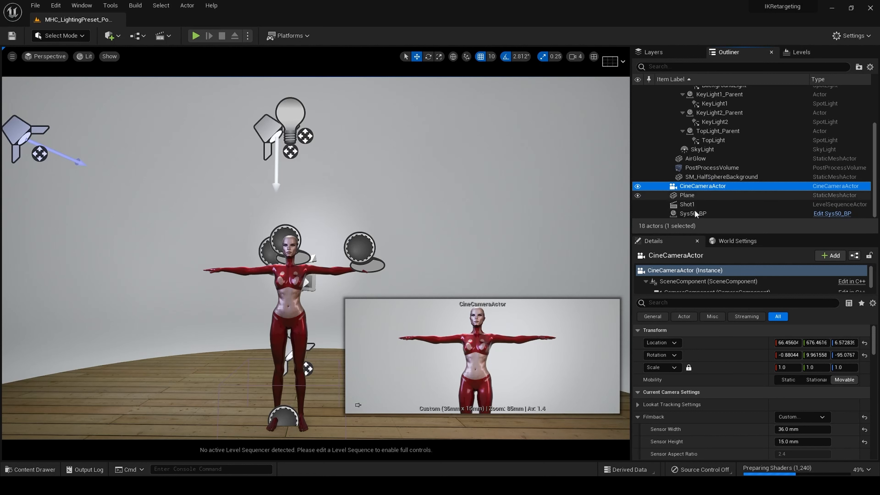
scroll(745, 399, down, 1)
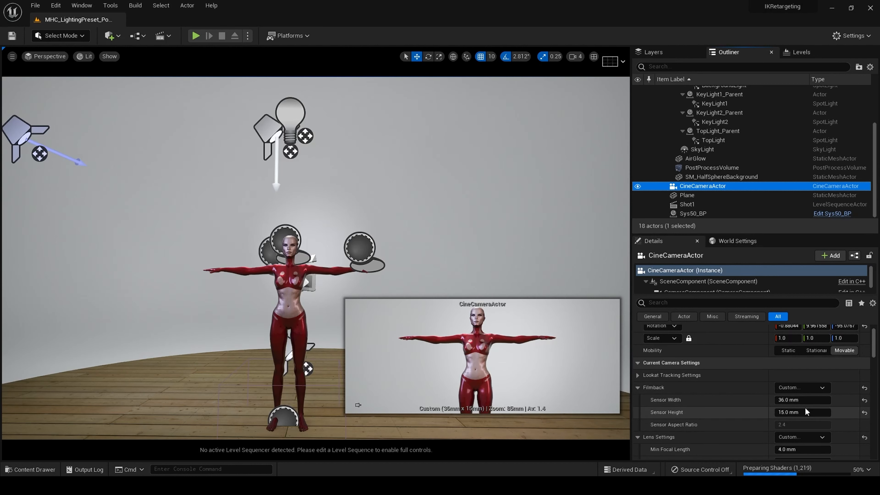
scroll(804, 407, down, 1)
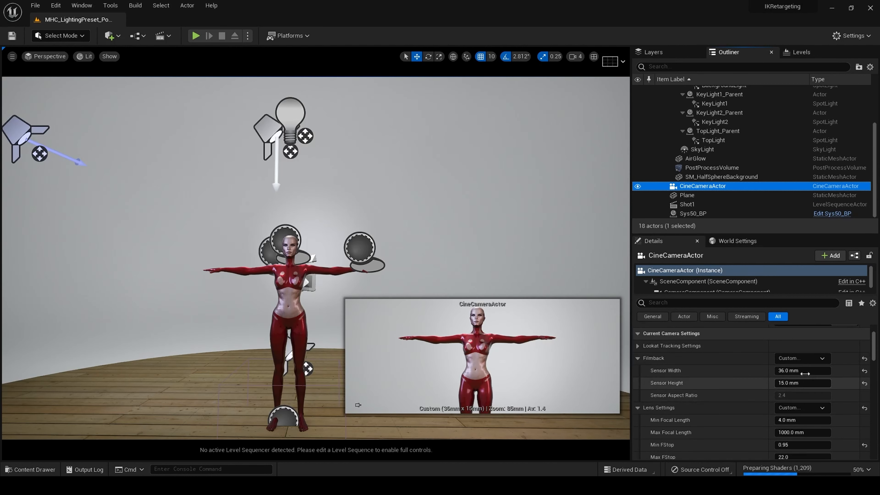
scroll(810, 393, down, 1)
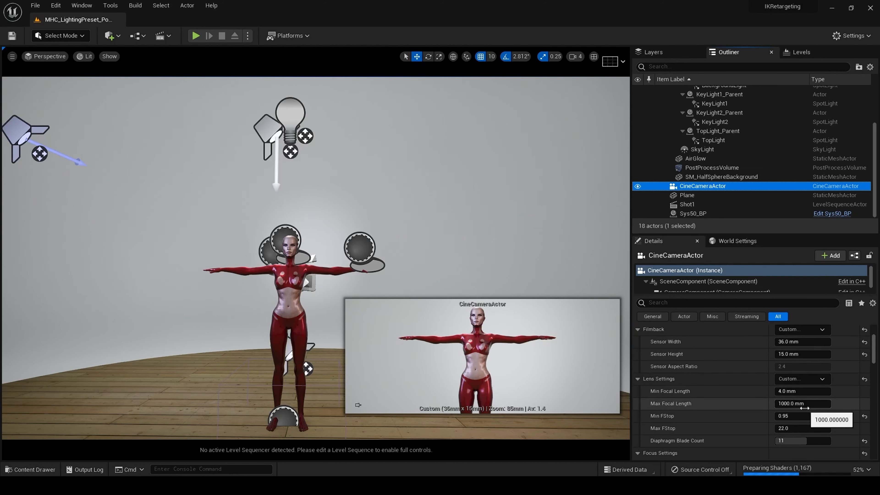
scroll(803, 407, down, 1)
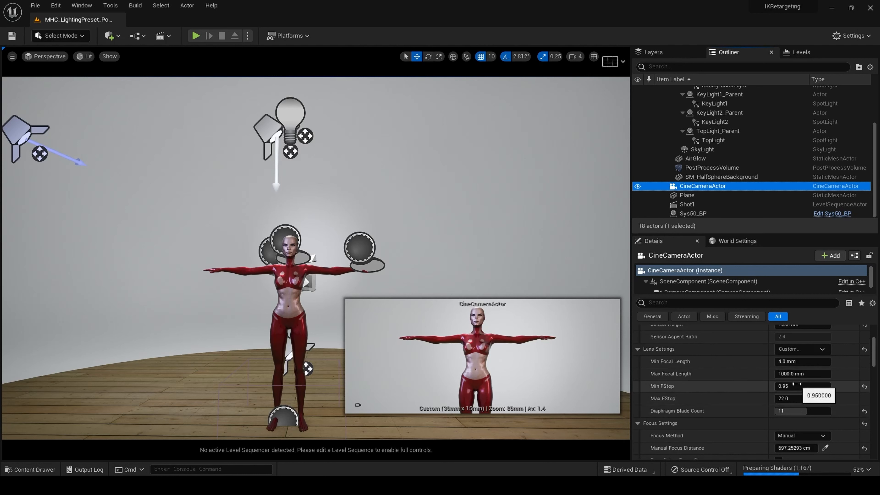
scroll(802, 411, down, 1)
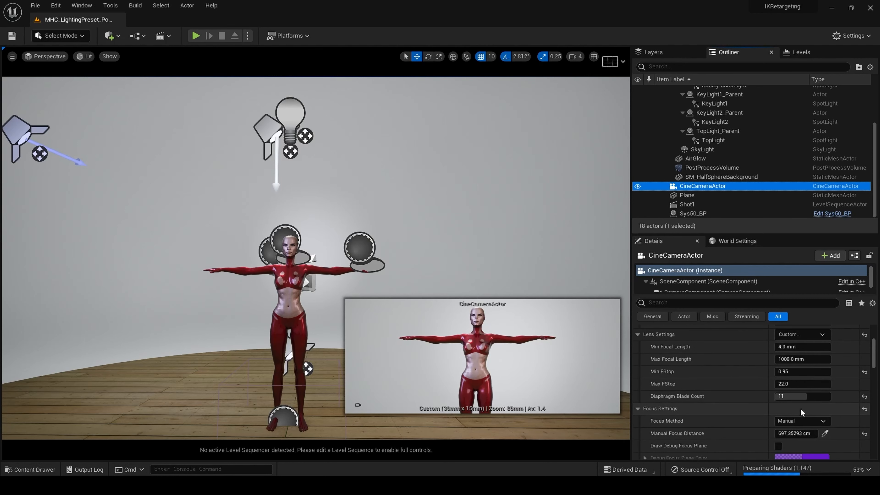
scroll(806, 396, down, 1)
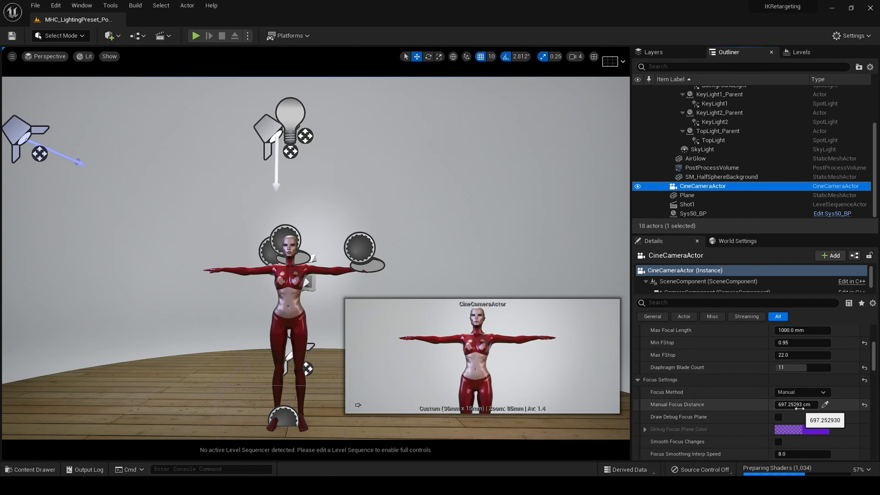
scroll(799, 408, down, 3)
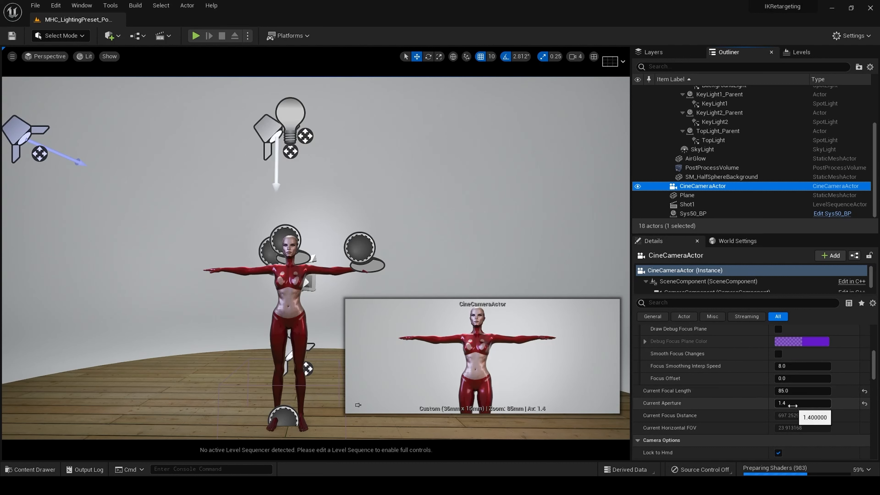
scroll(762, 364, down, 1)
Search the camera's properties for "expo" and "shutter" to check exposure and shutter speed, and clear the search.
click(728, 302)
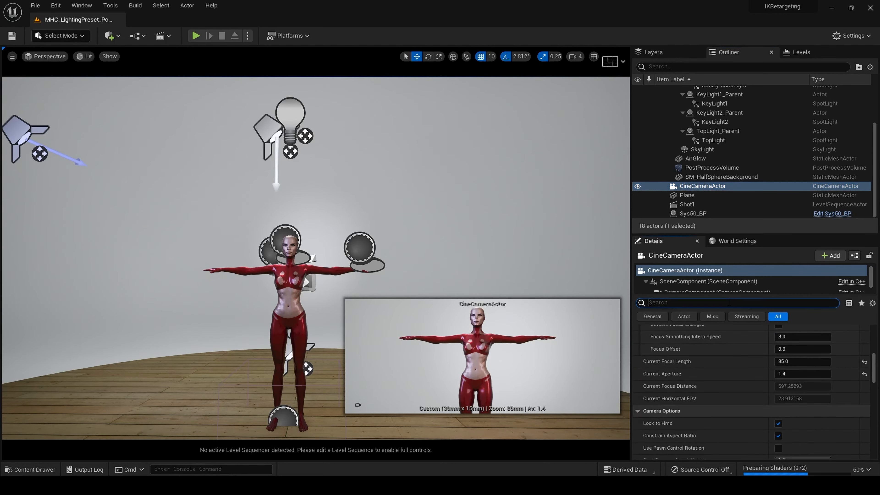
text(expo)
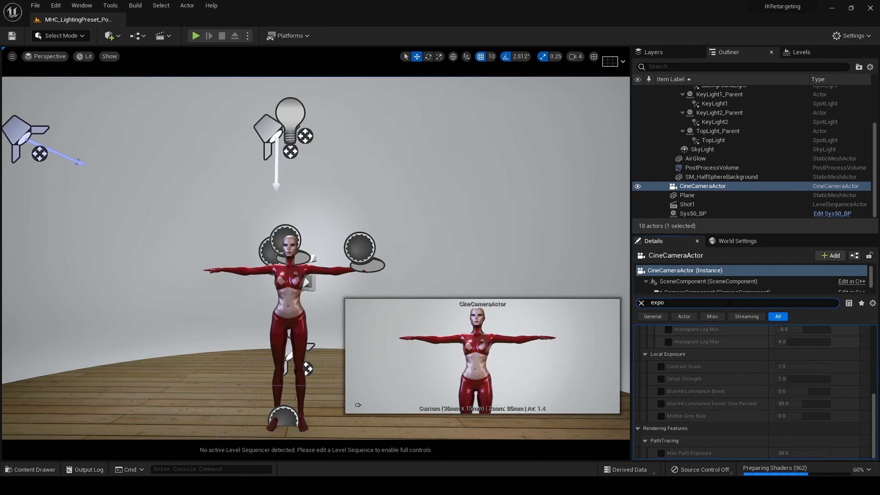
scroll(739, 335, up, 5)
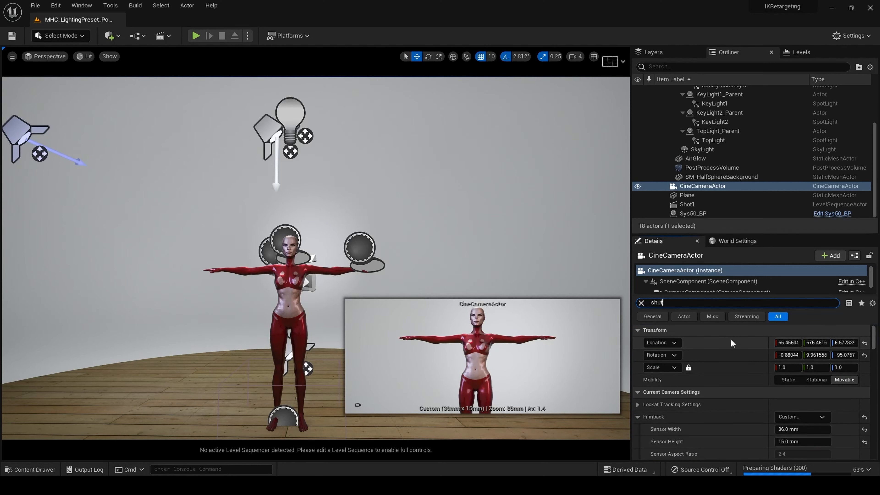
text(ter)
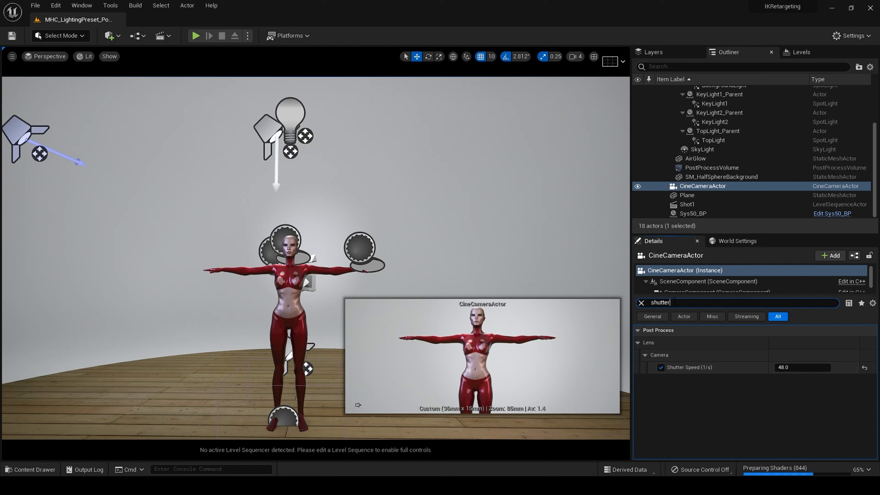
click(641, 303)
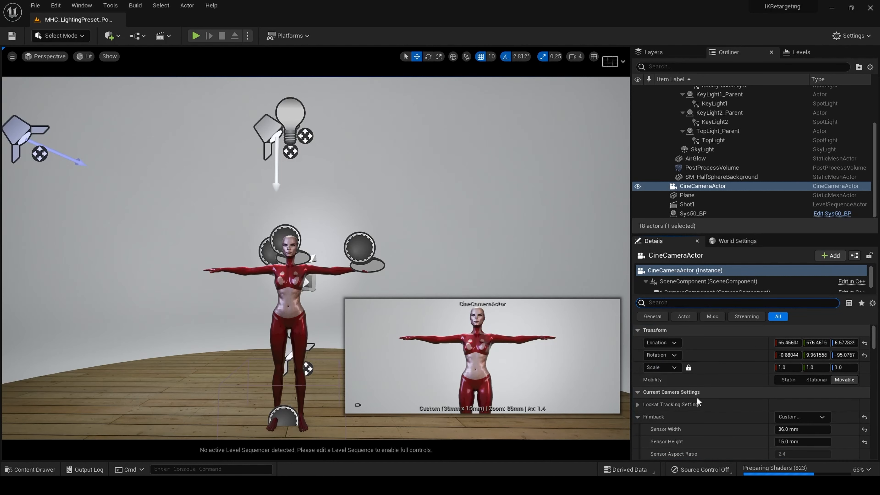
View the level through the CineCameraActor and turn on game view to hide the light icons and gizmos.
click(44, 57)
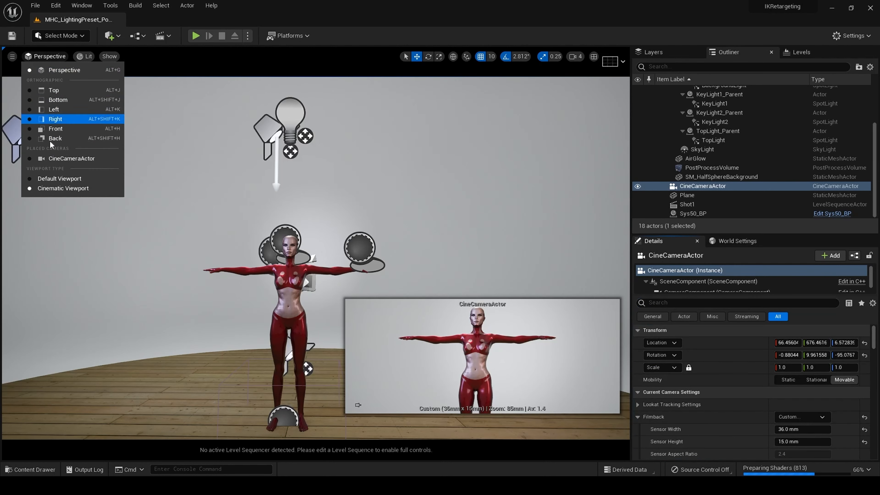
click(62, 189)
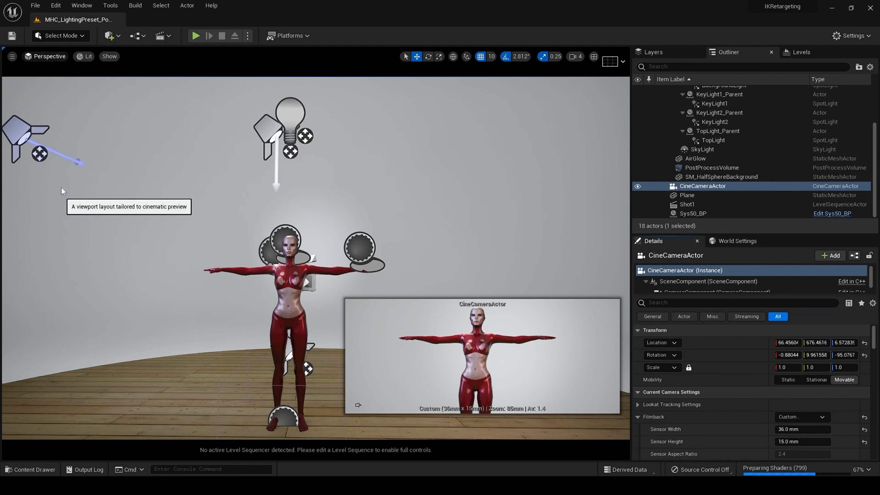
click(45, 56)
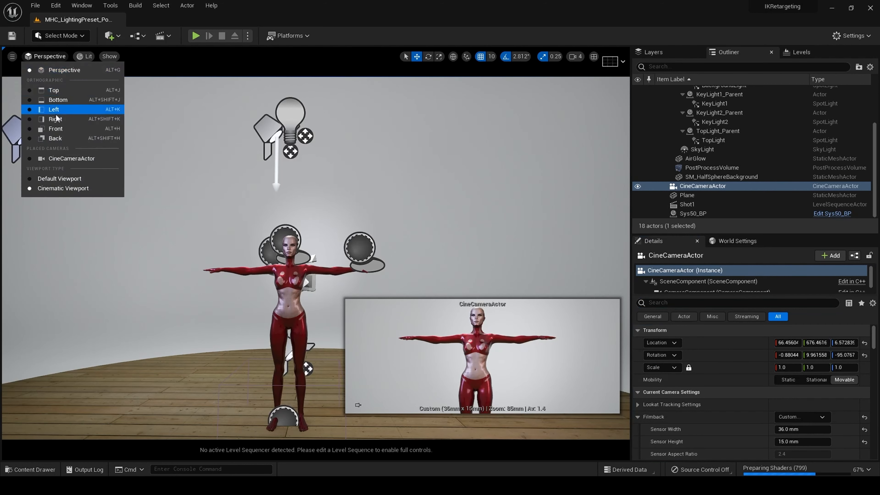
click(67, 161)
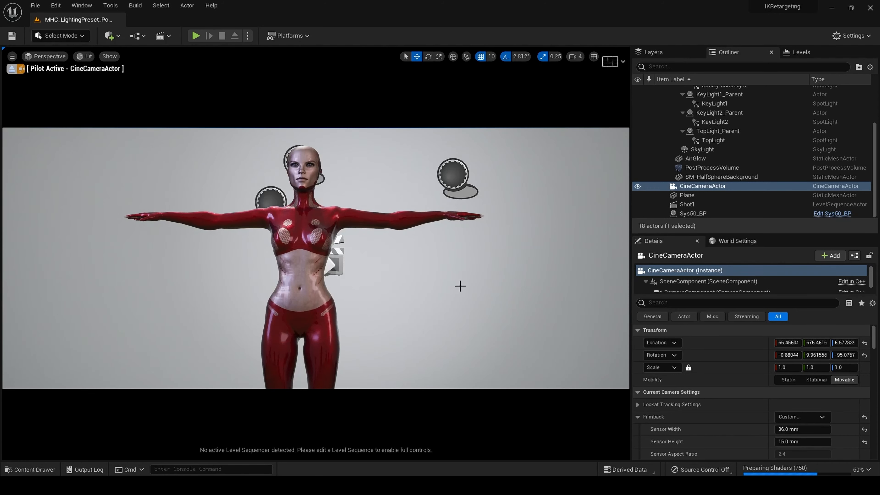
click(445, 267)
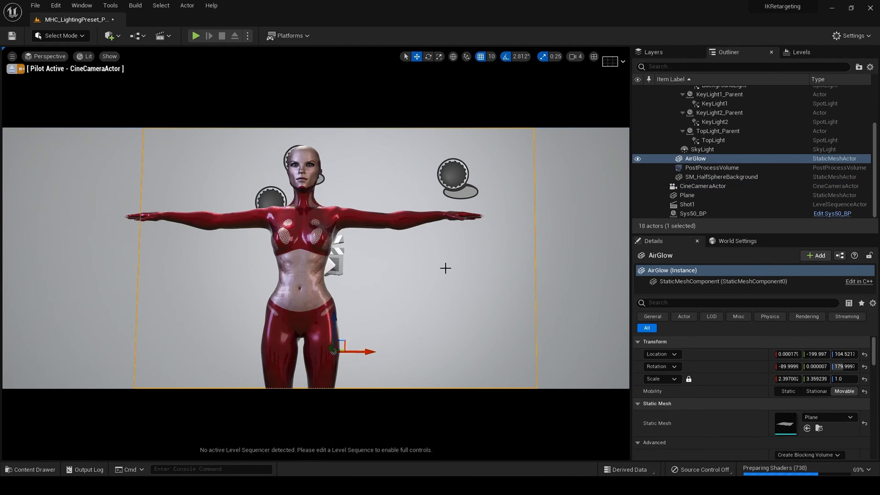
key(g)
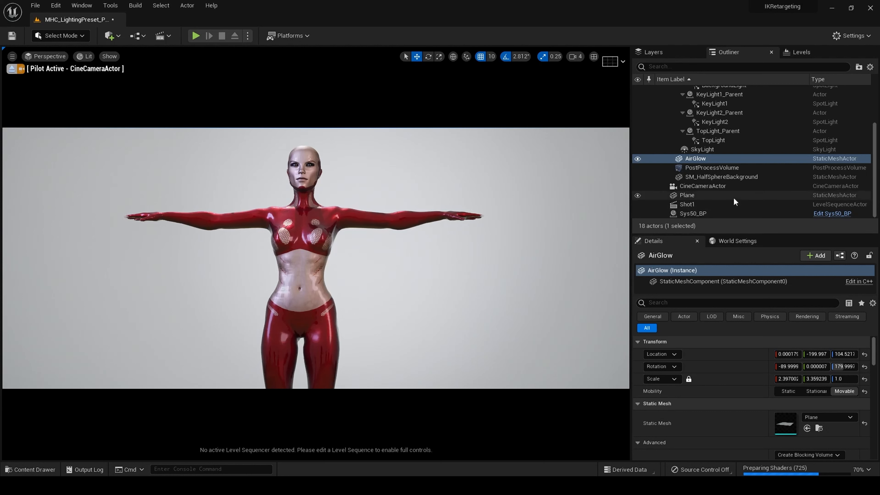
Set the Body component of Sys50_BP to Use Animation Asset with Idle_Retargeted as the animation to play.
click(320, 225)
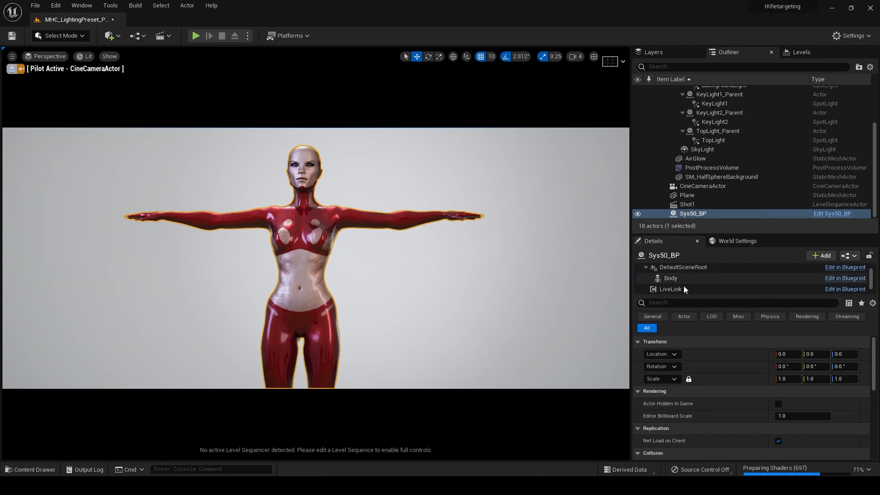
scroll(683, 286, down, 1)
click(671, 279)
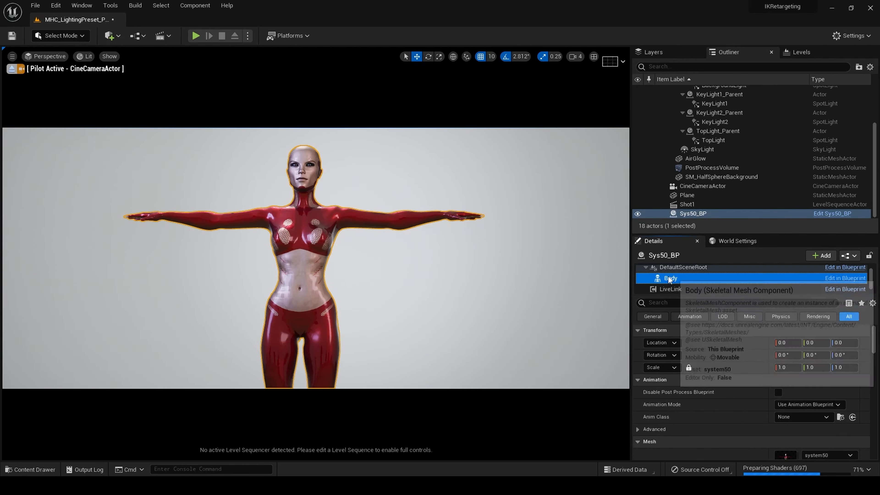
click(824, 403)
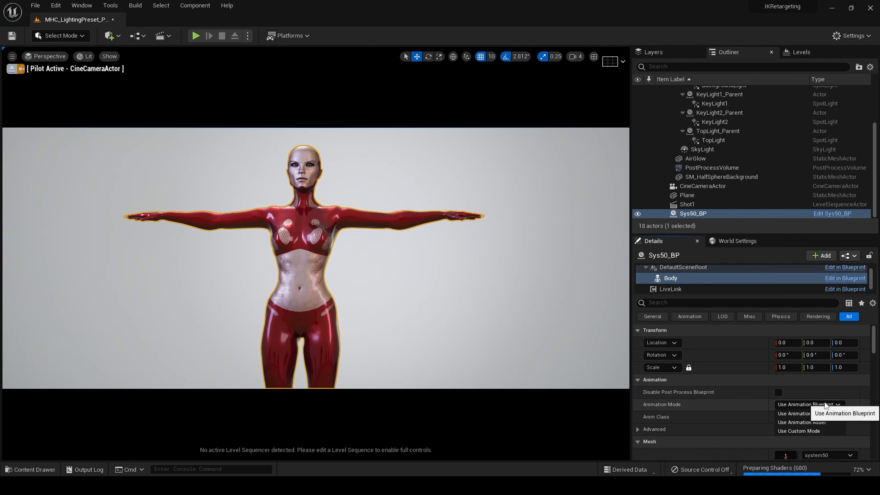
click(827, 421)
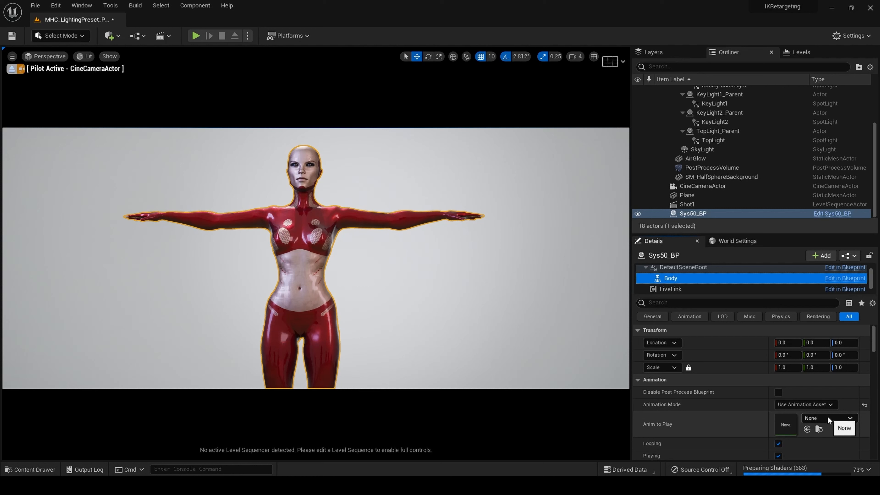
click(827, 416)
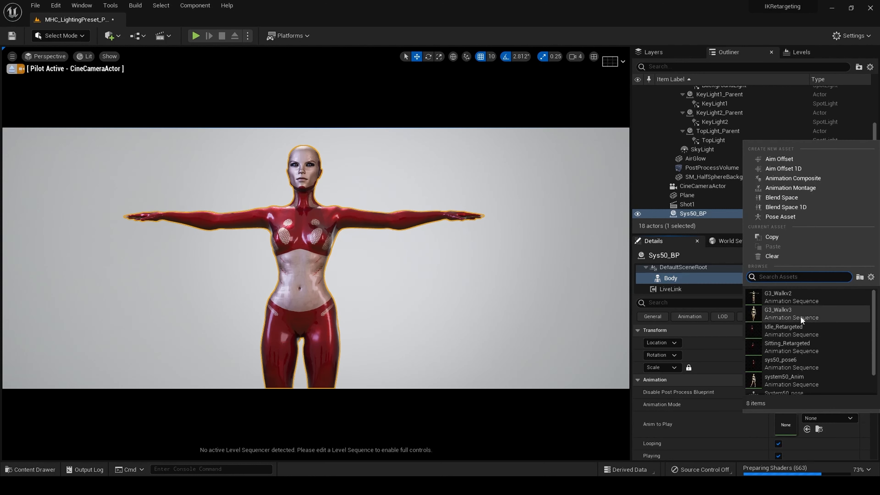
click(796, 328)
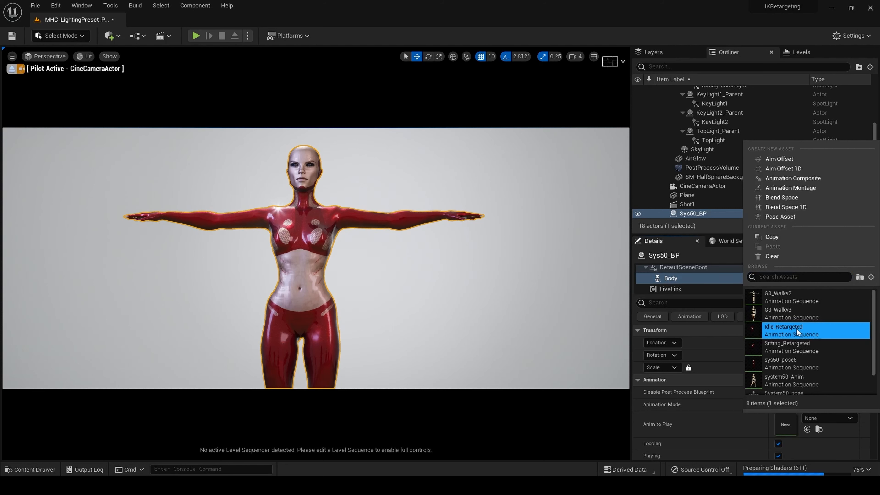
click(796, 329)
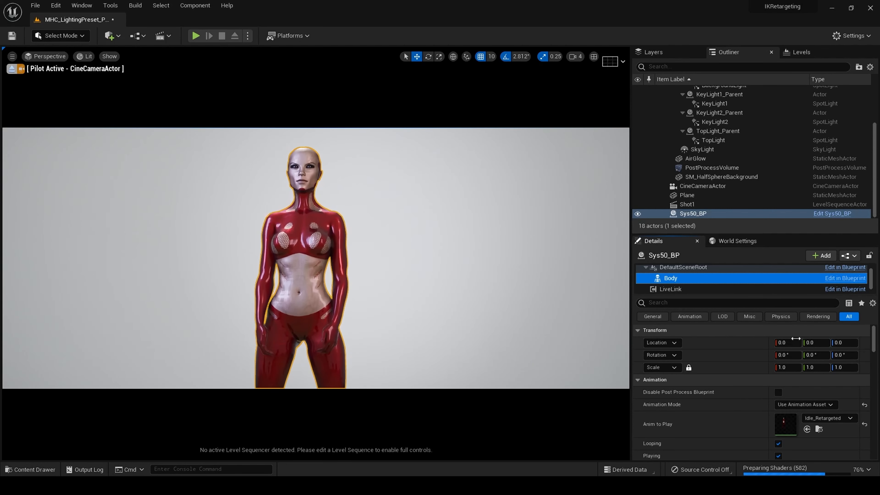
Deselect the character by selecting the AirGlow backdrop, and use game view to inspect the idle pose without editor icons.
scroll(668, 284, down, 2)
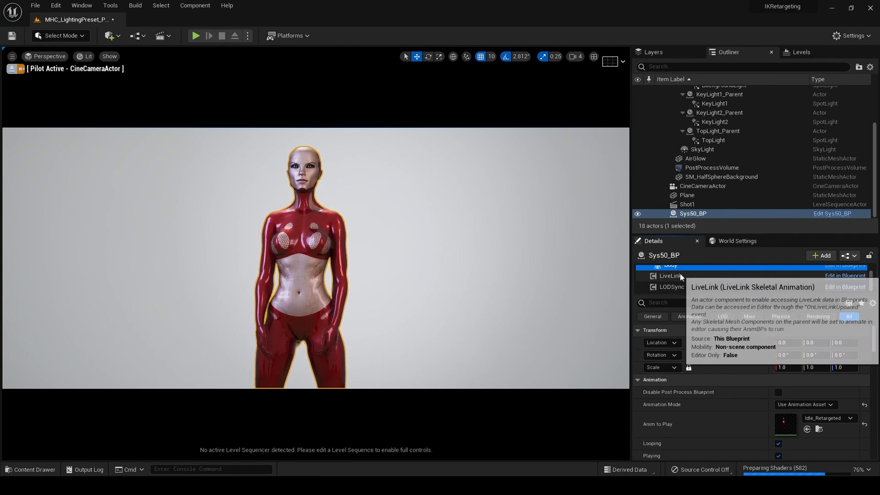
scroll(679, 280, up, 2)
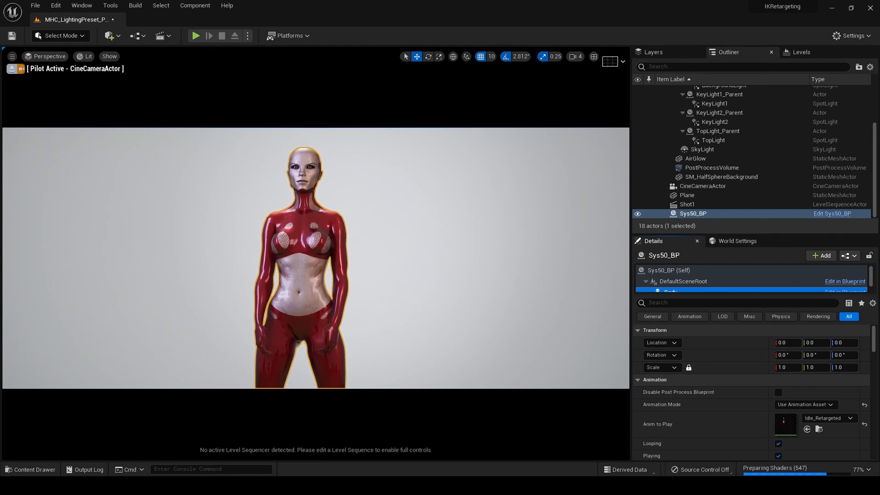
click(414, 222)
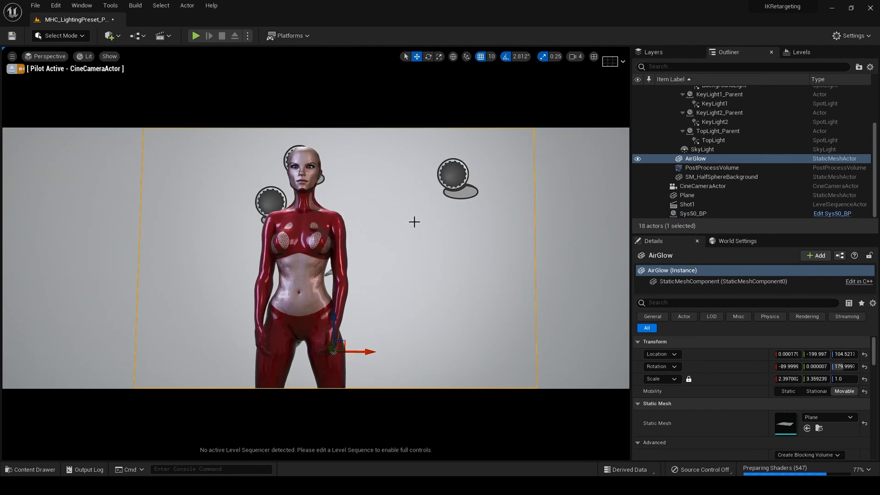
key(g)
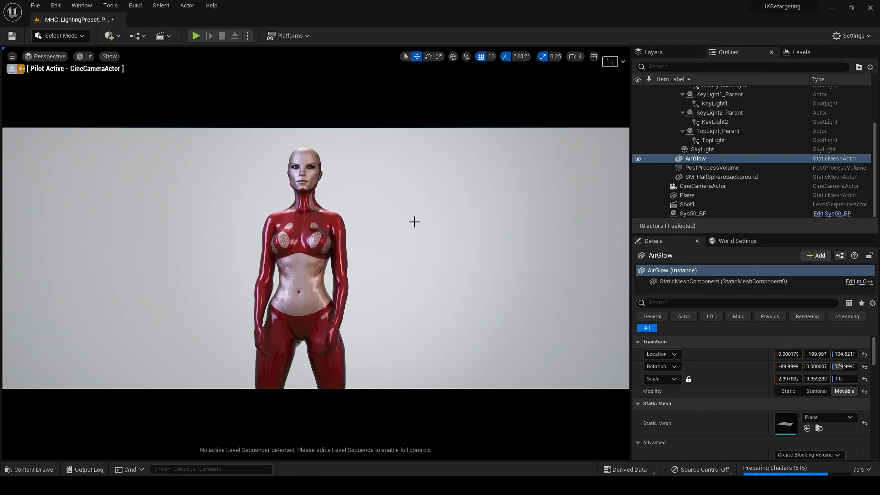